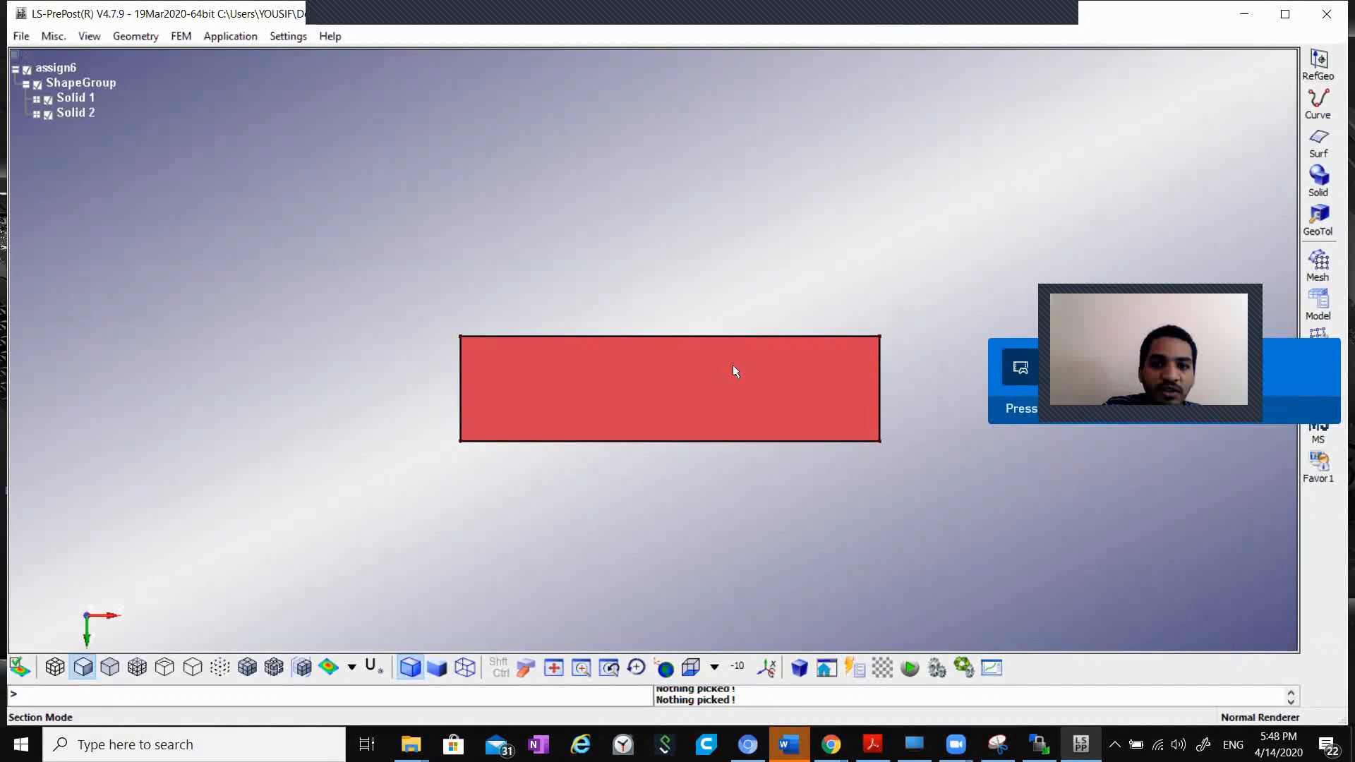
shift+middle_drag(769, 258, 744, 245)
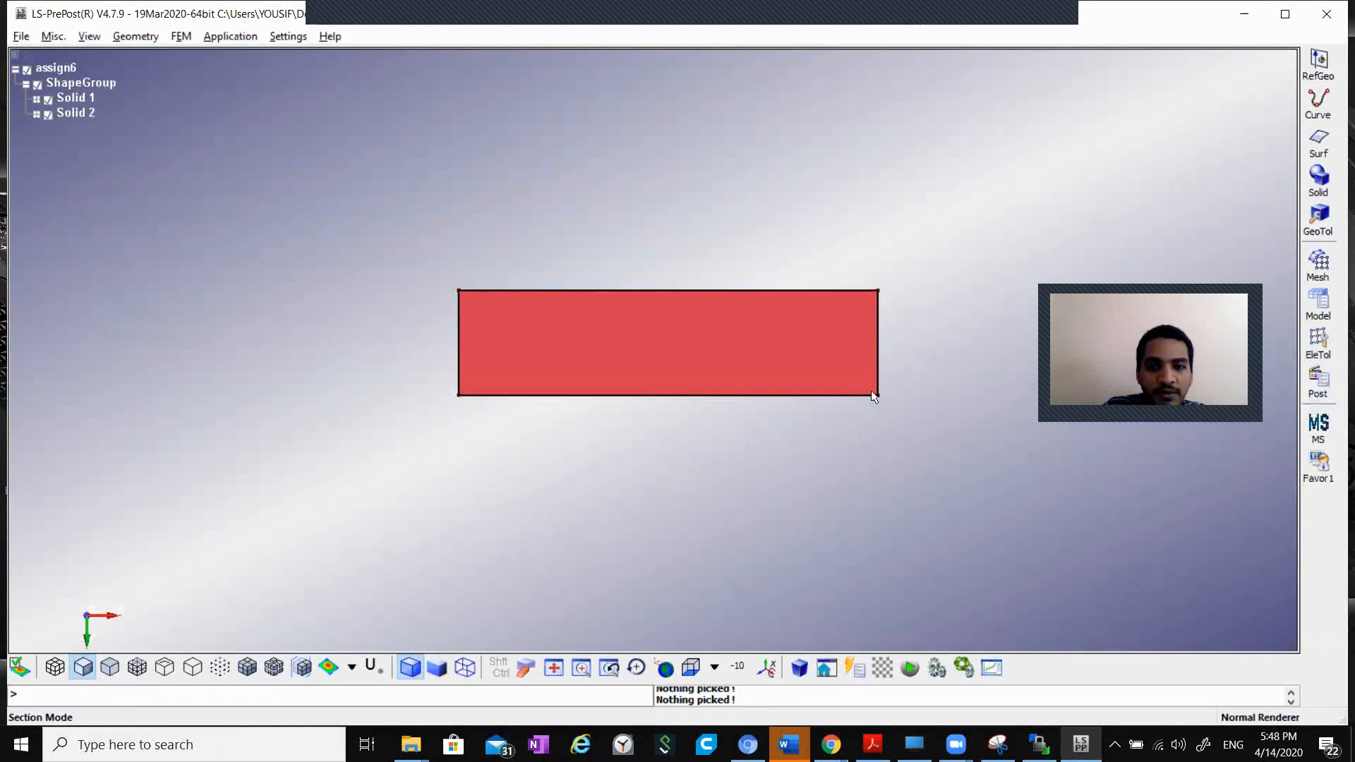
shift+drag(877, 339, 799, 336)
scroll(799, 336, down, 2)
scroll(799, 336, up, 2)
scroll(798, 336, down, 3)
shift+drag(850, 246, 776, 303)
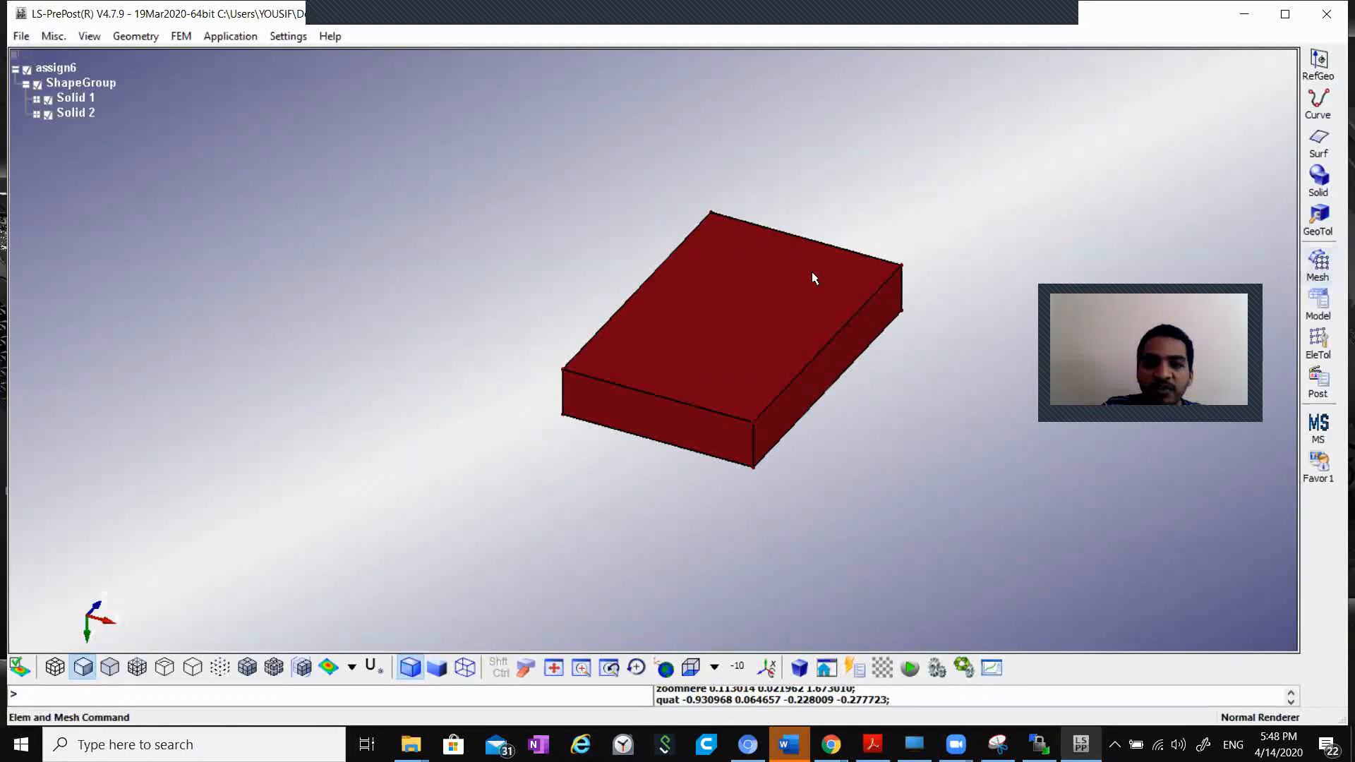
Step: Auto-mesh the whole geometry by size with the Mixed mesh type and element size 20, and accept the mesh
click(1325, 265)
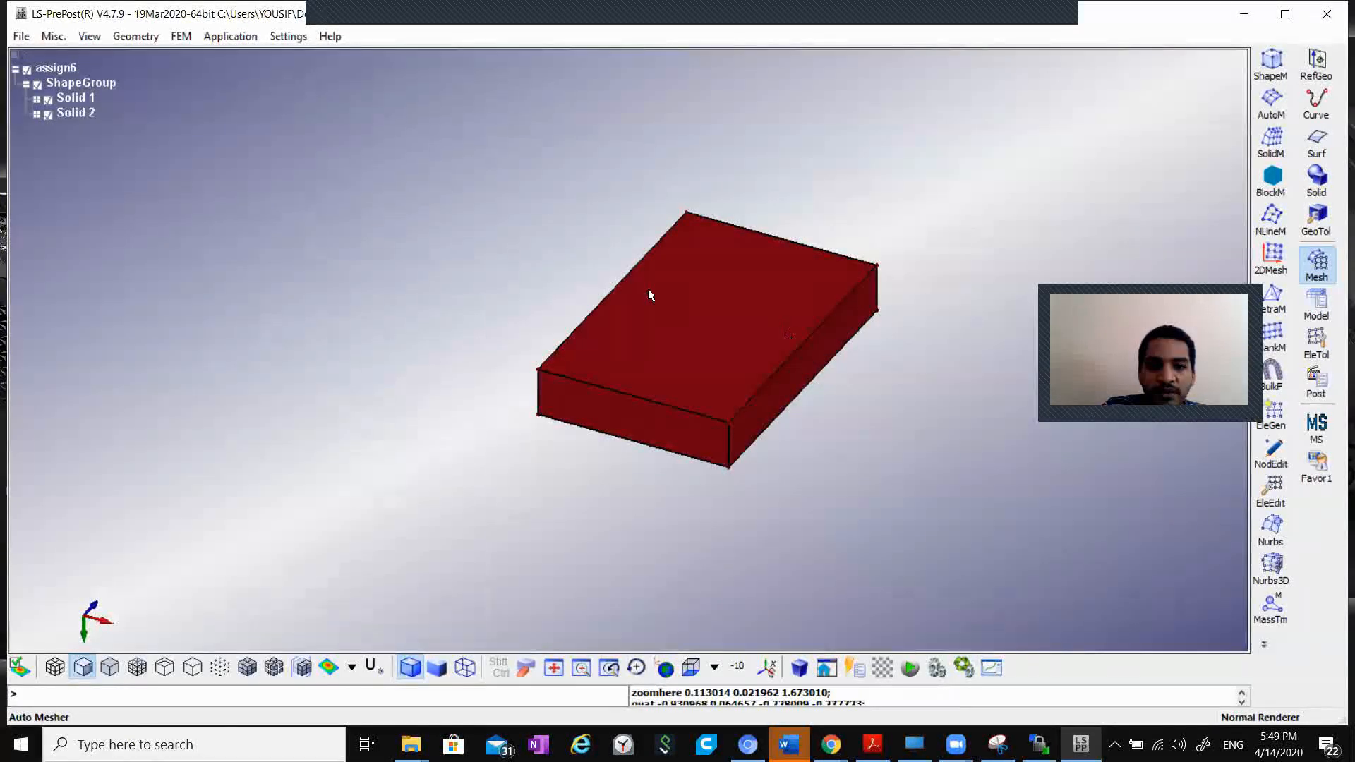
click(1274, 65)
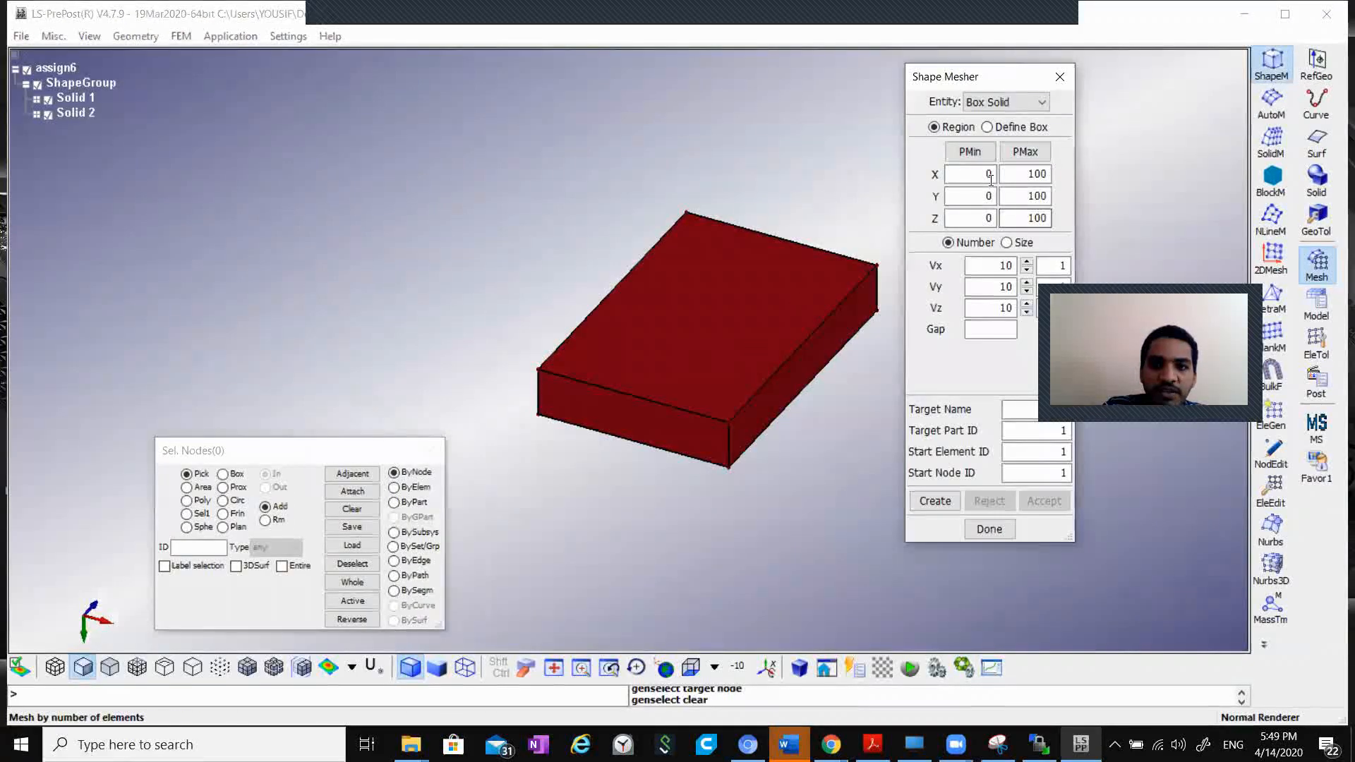
click(1059, 76)
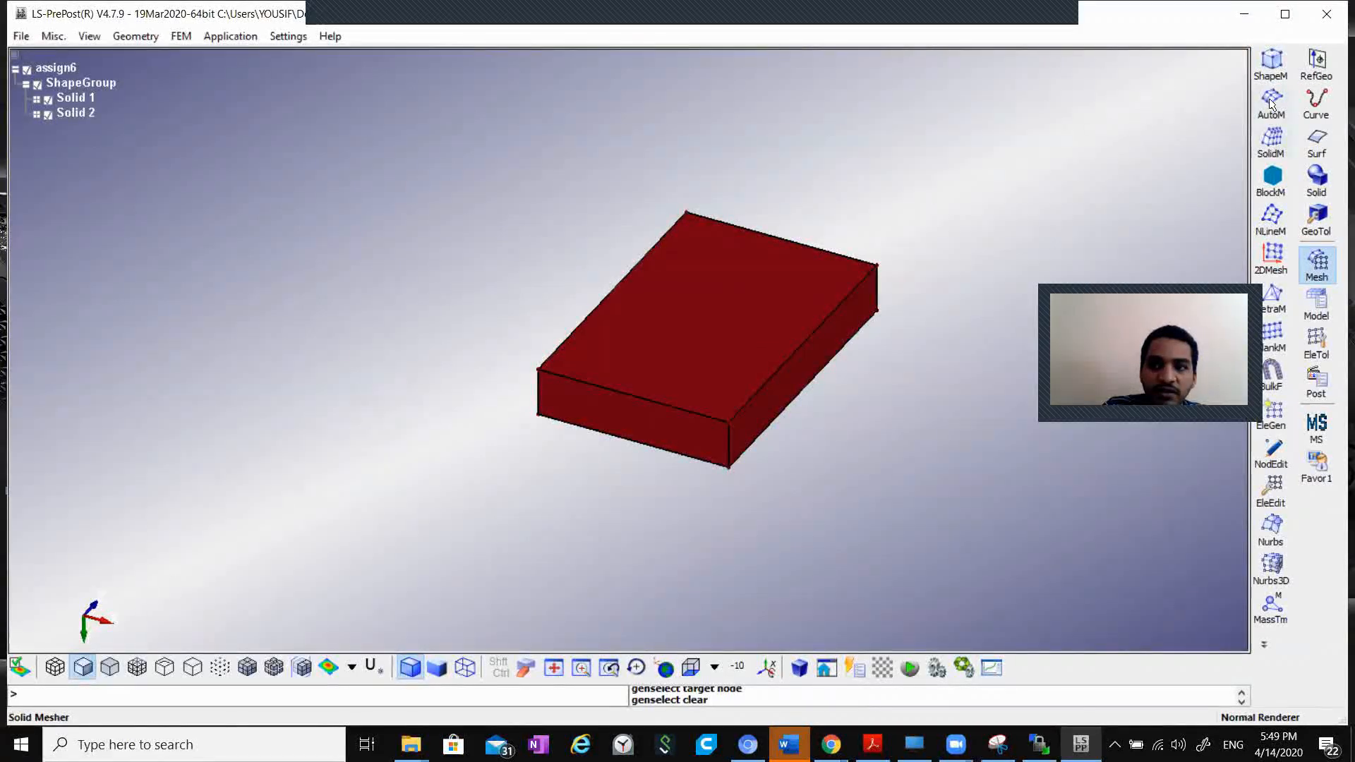
click(1271, 102)
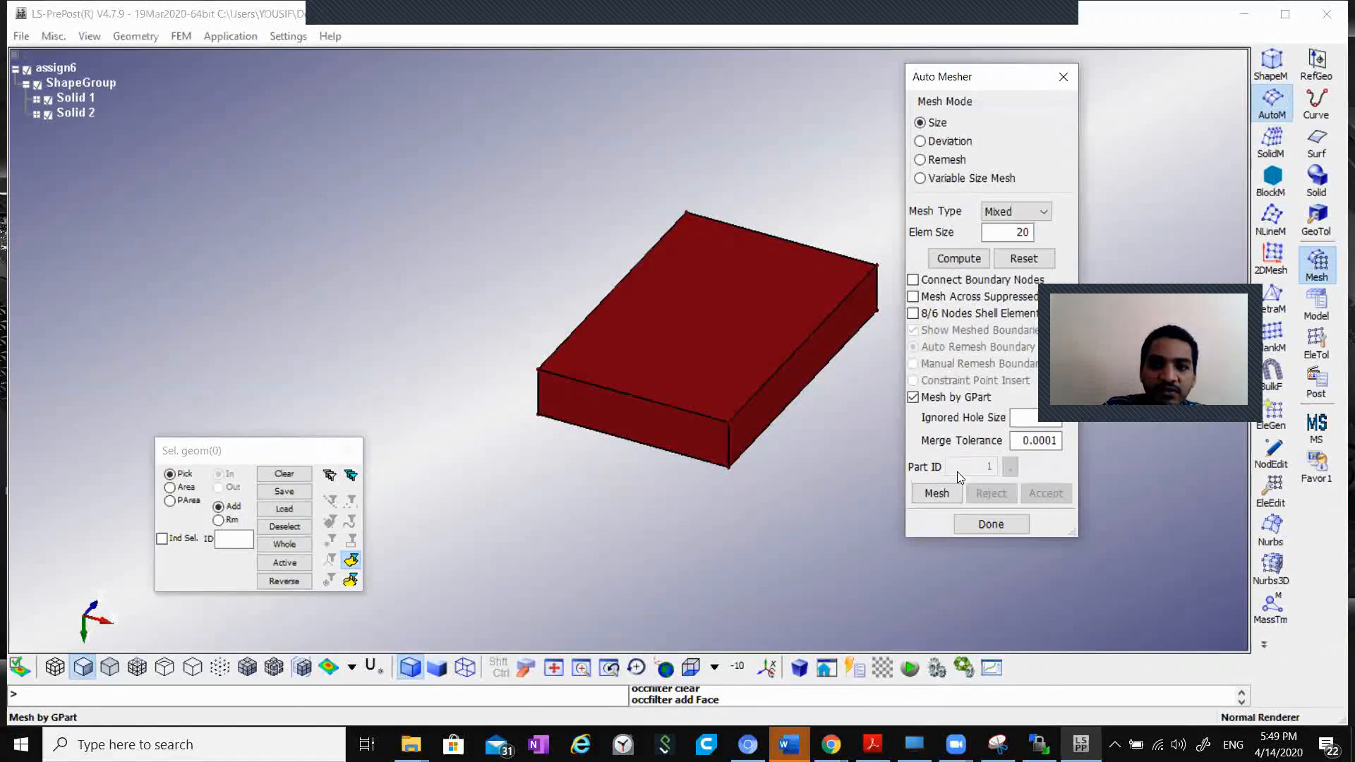
drag(988, 84, 961, 87)
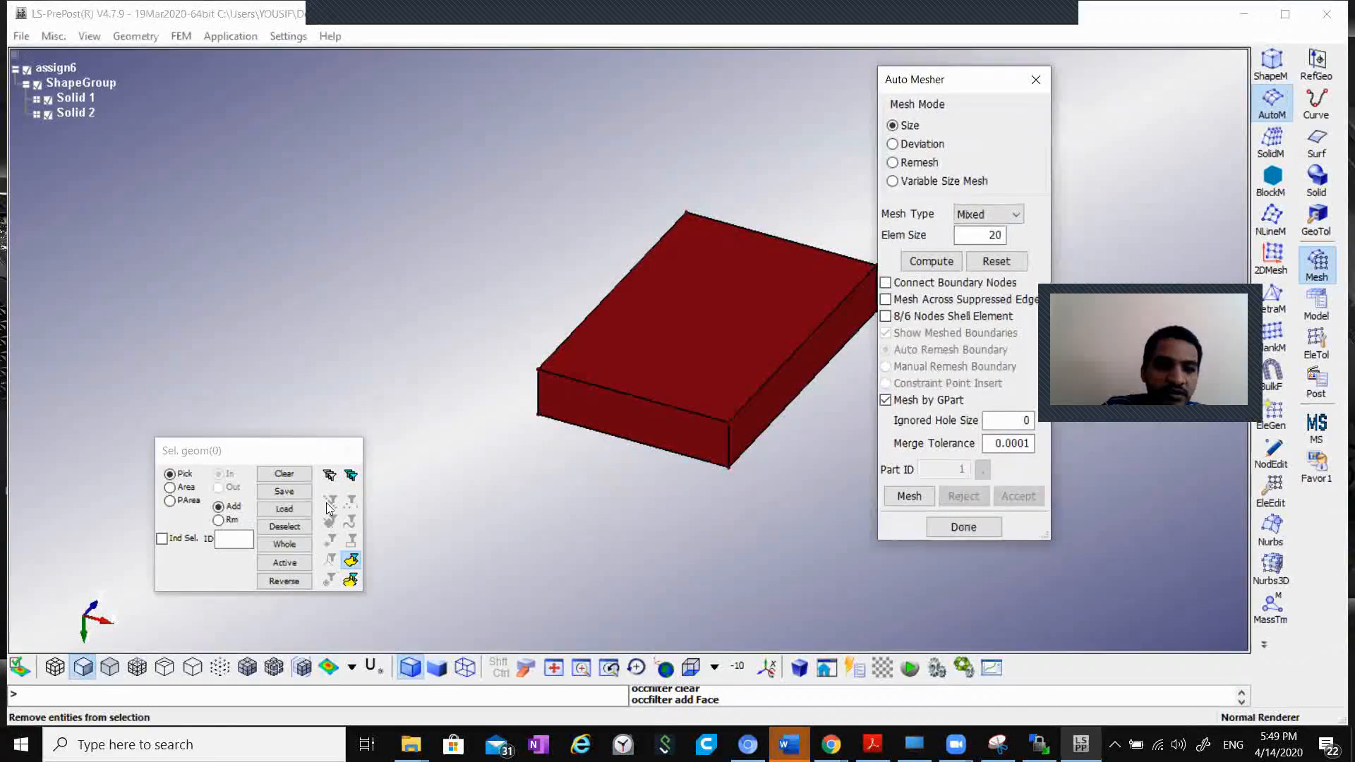
click(286, 544)
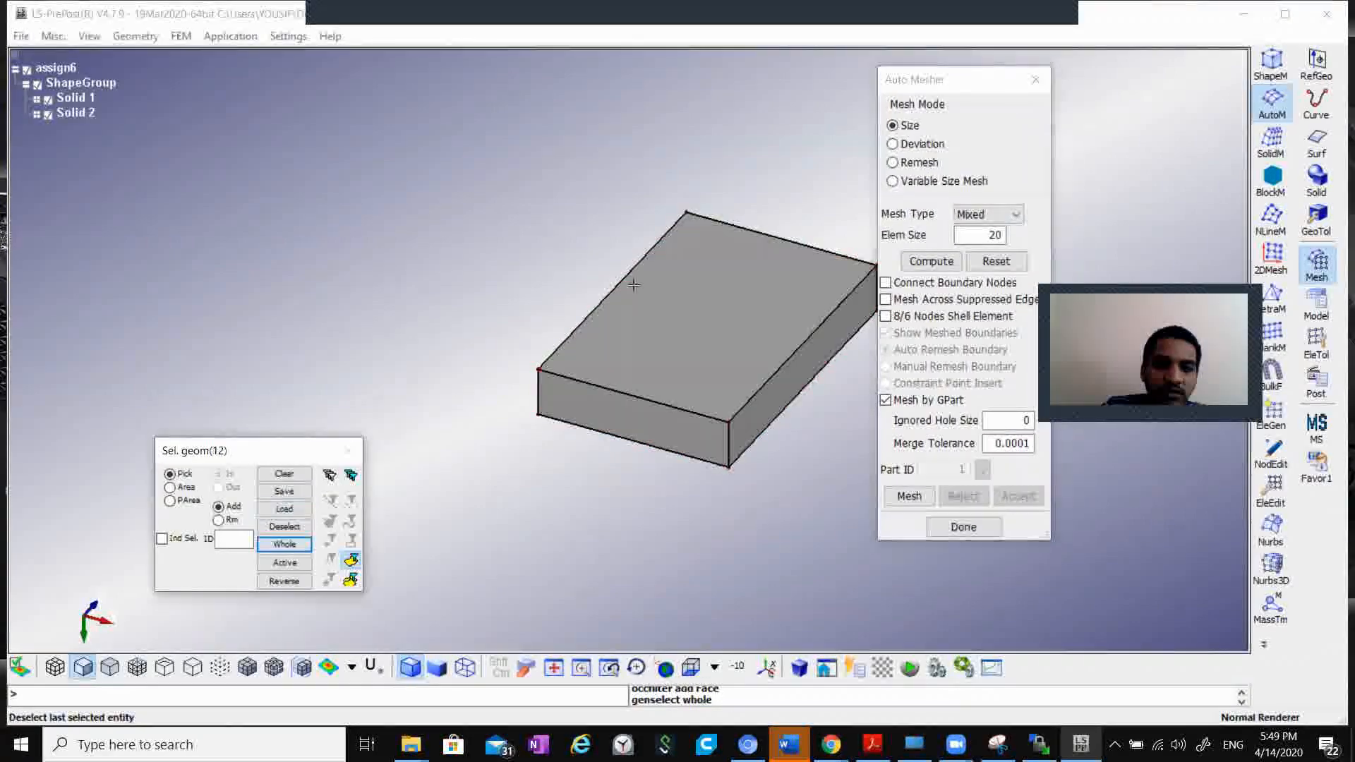
click(908, 497)
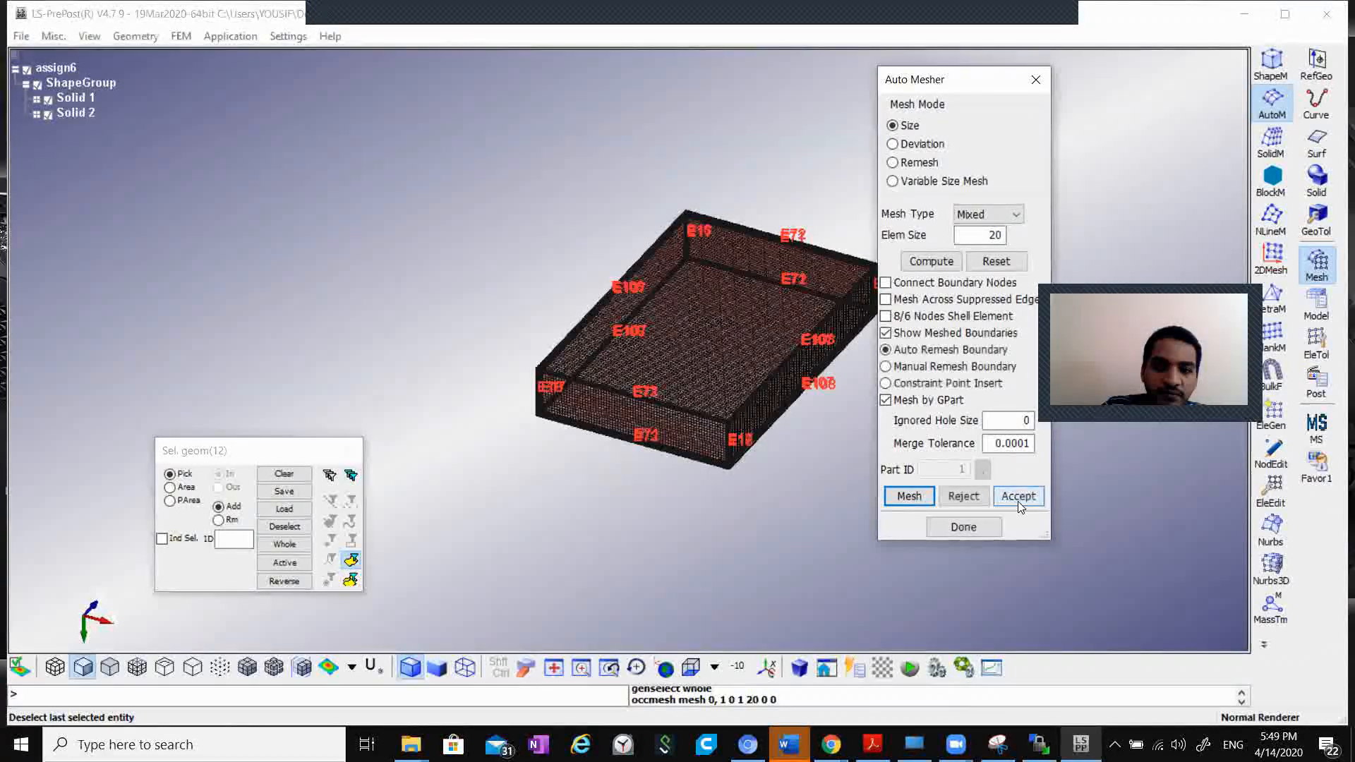
click(1018, 498)
click(979, 529)
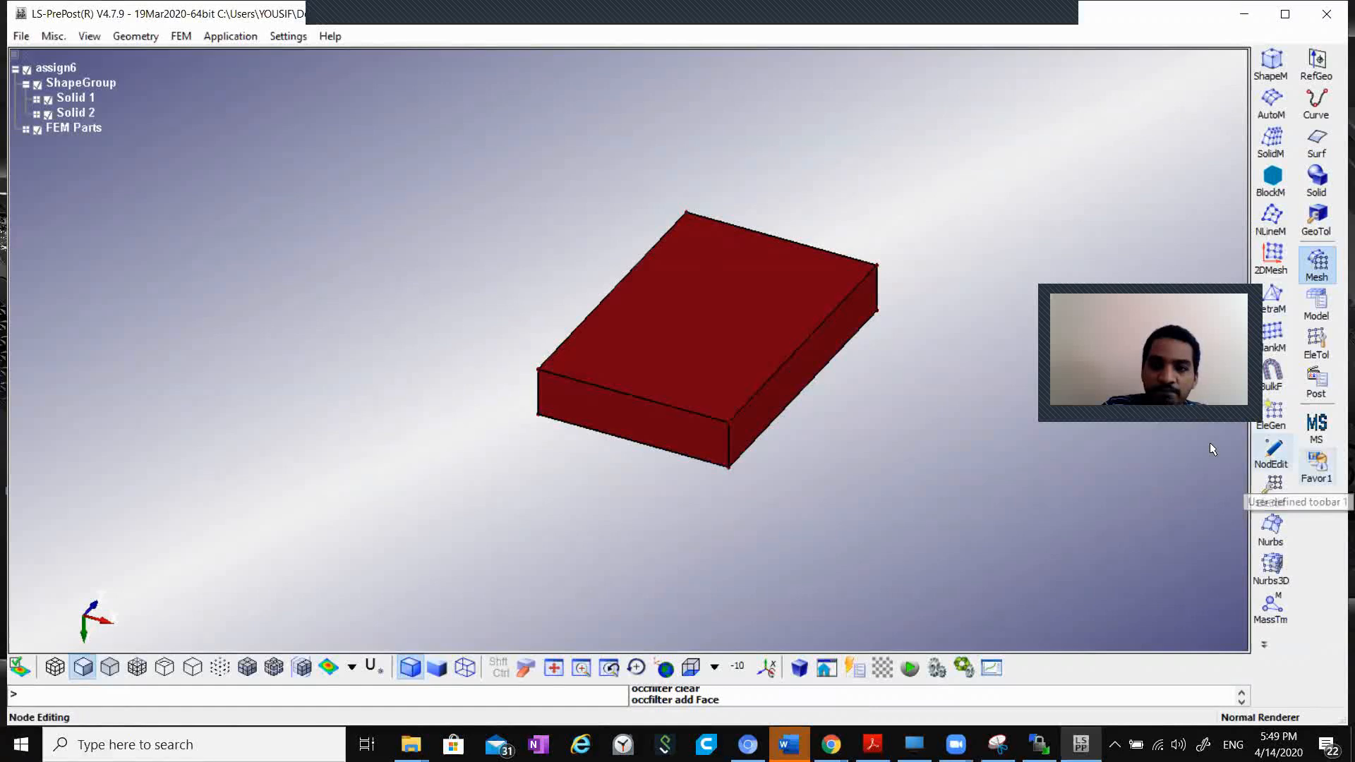
Step: Try to translate the meshed block part twice by 500 in the negative X direction with Transform
click(1316, 340)
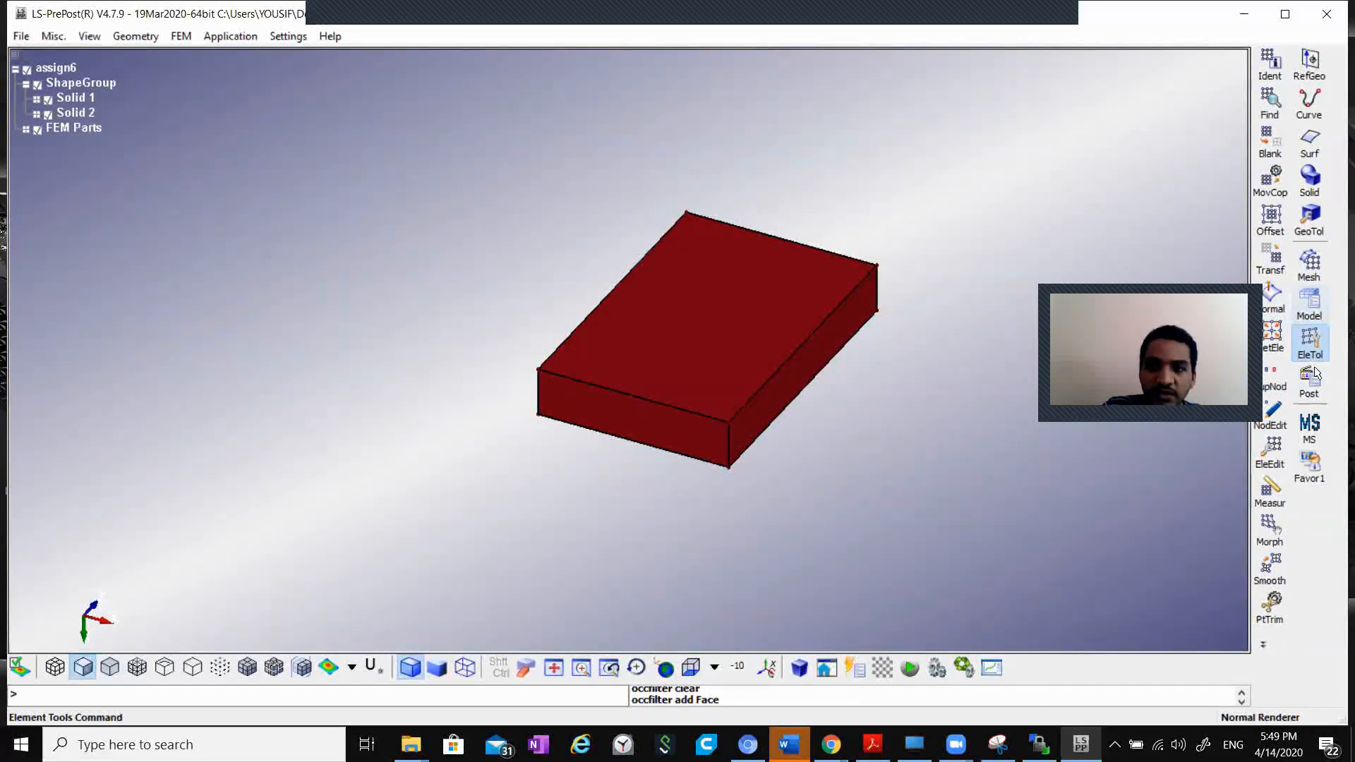
click(1272, 261)
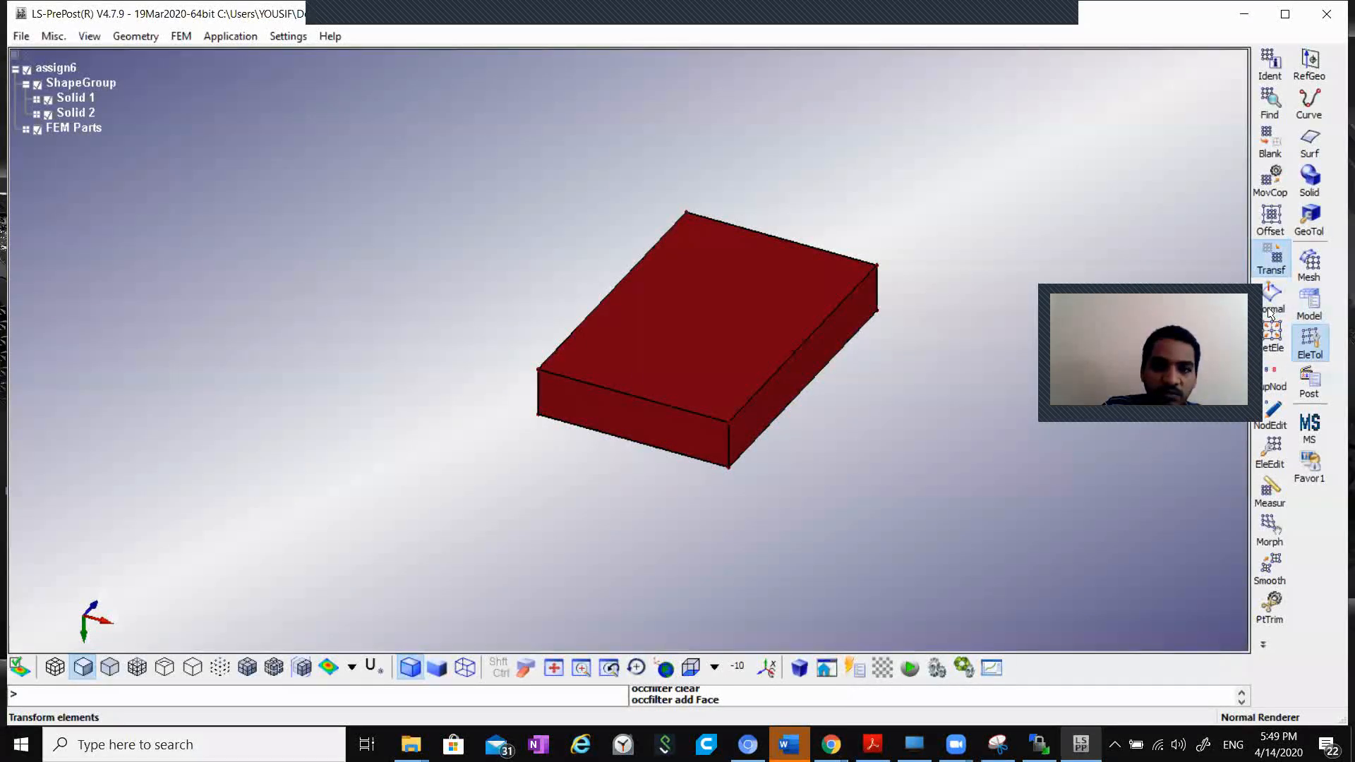
drag(978, 86, 1036, 65)
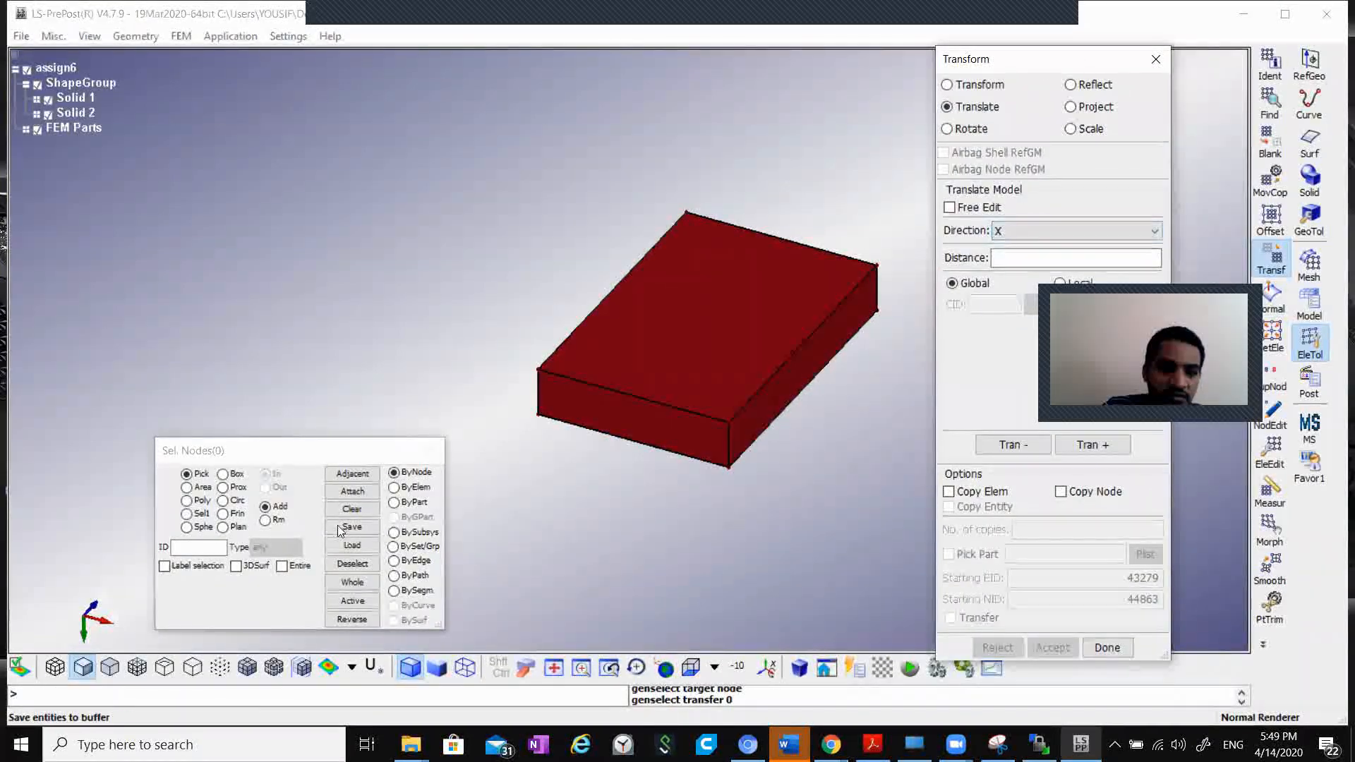
click(394, 502)
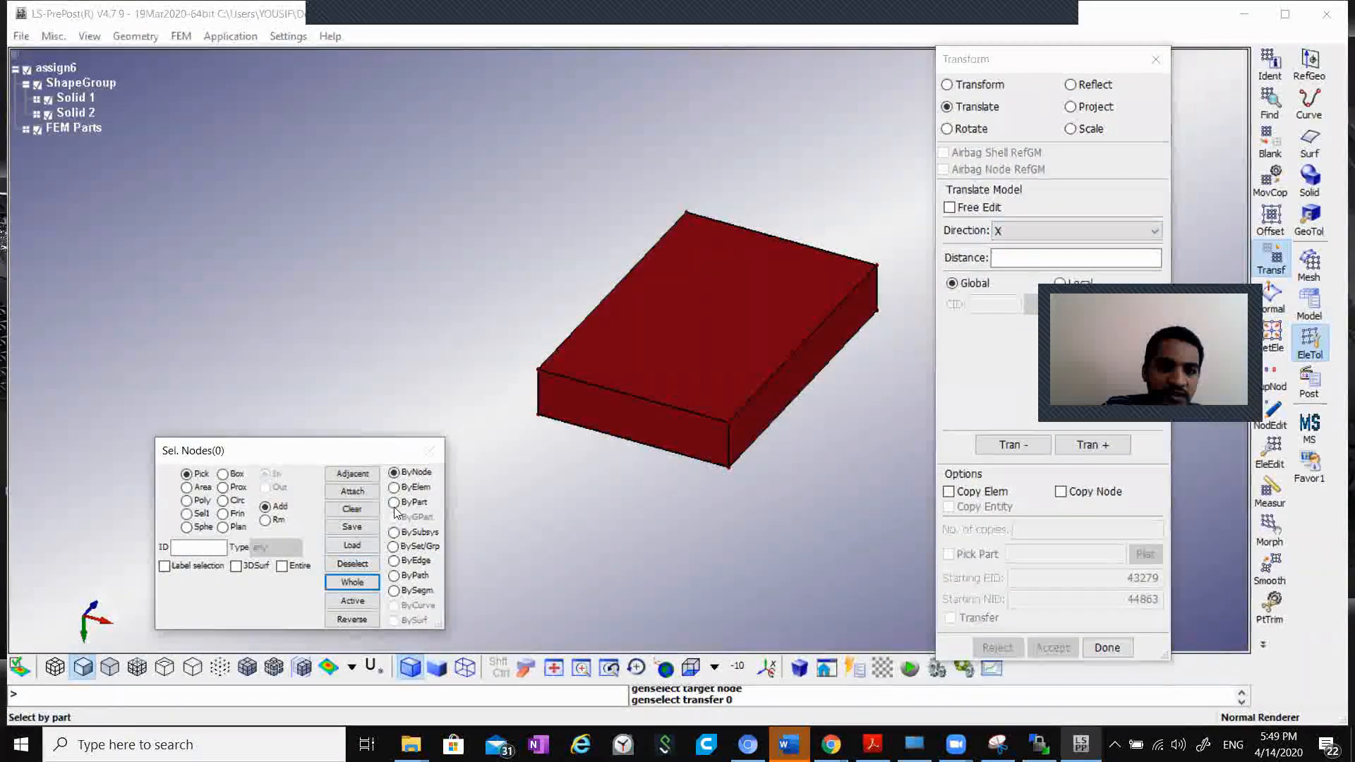
click(604, 393)
click(1011, 257)
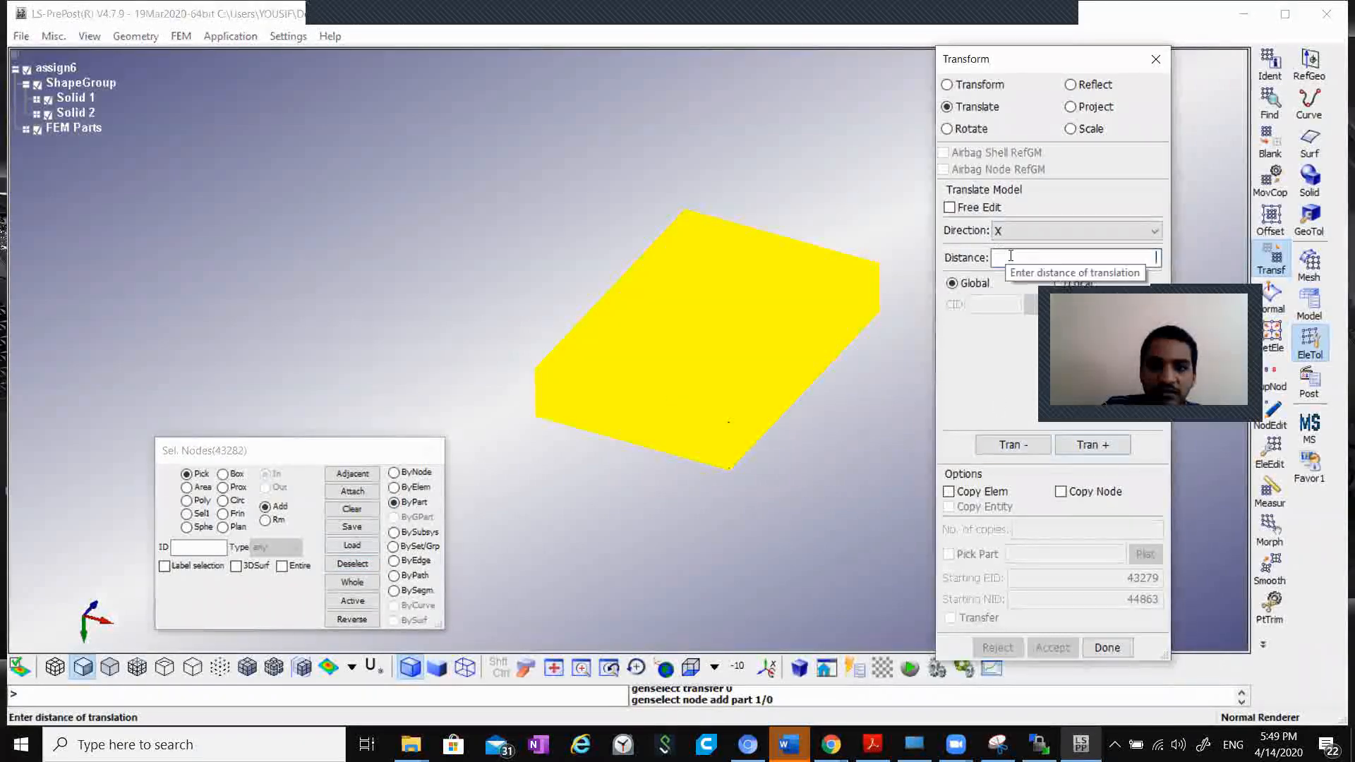
text(500)
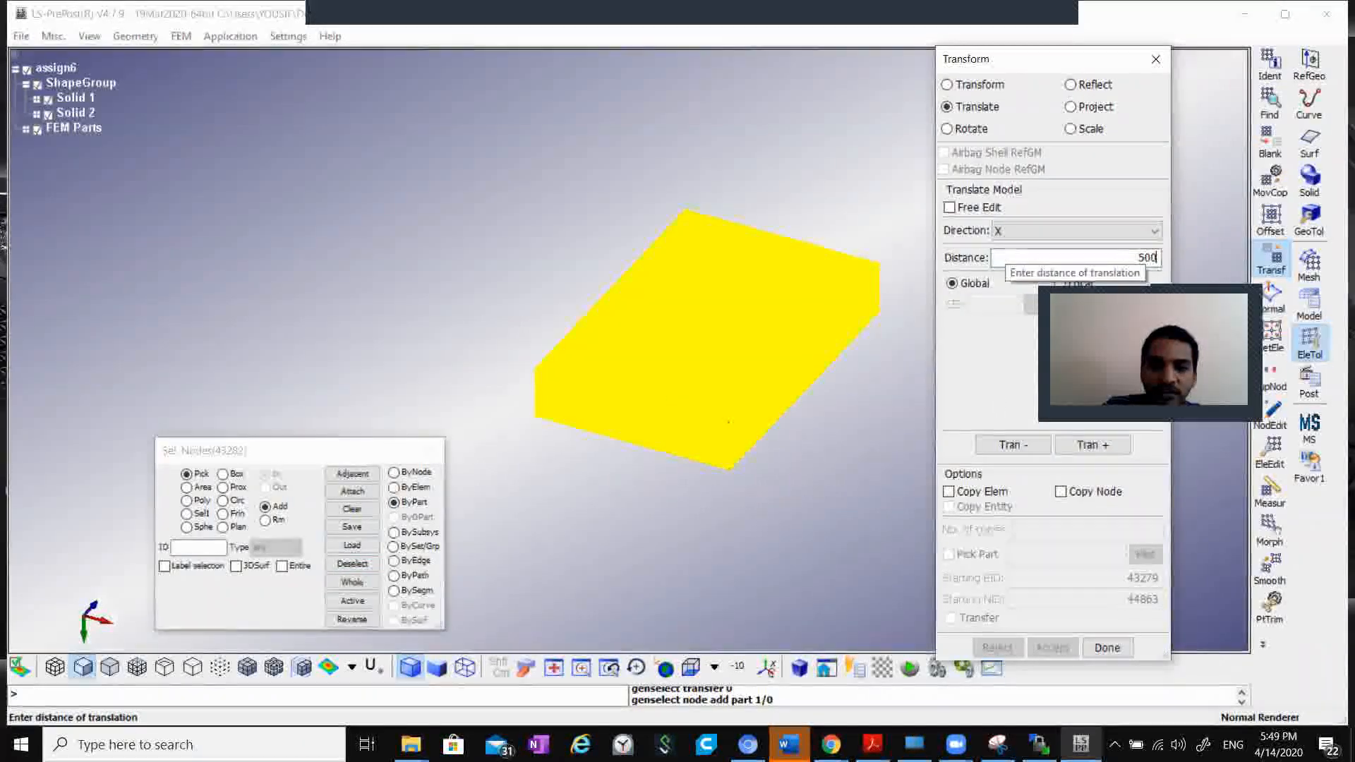
click(1030, 443)
click(1030, 444)
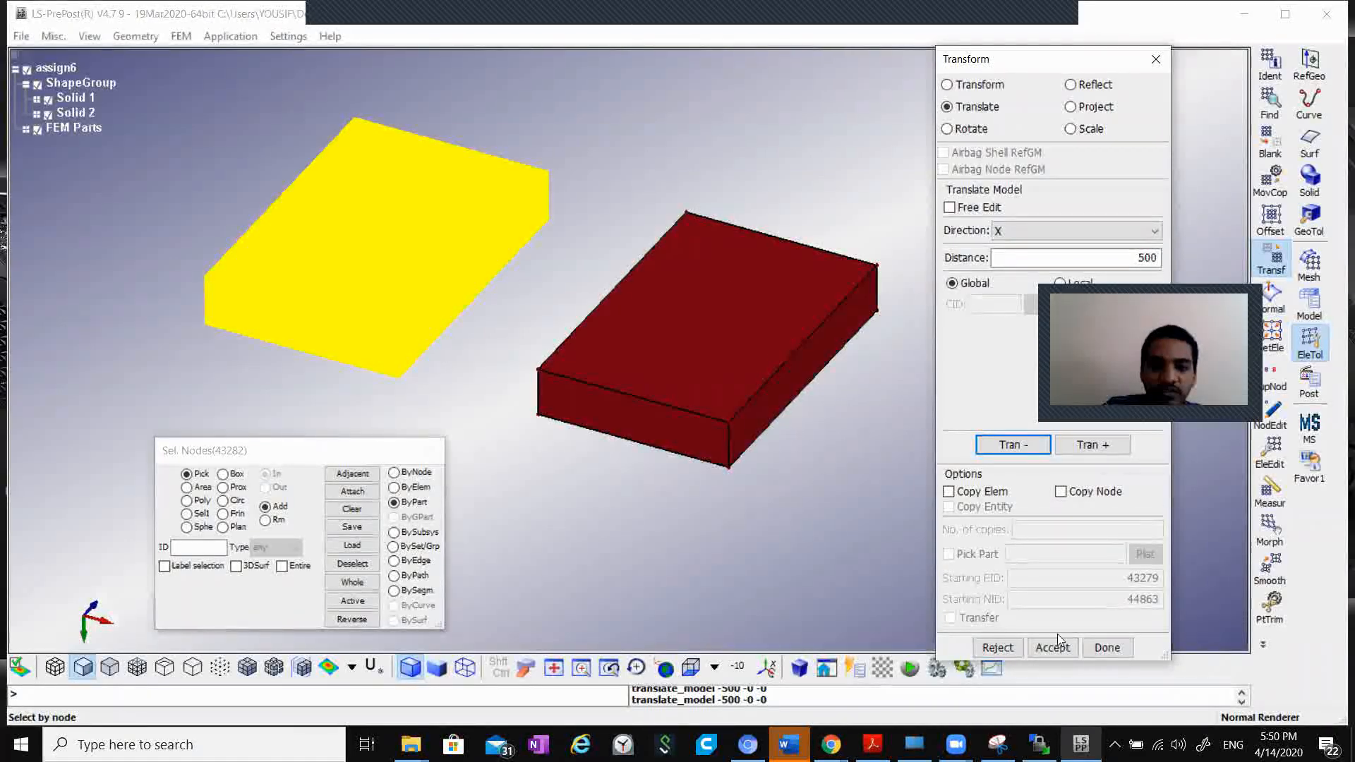
Step: Reject both translations of the meshed block and close the Transform tool
click(997, 647)
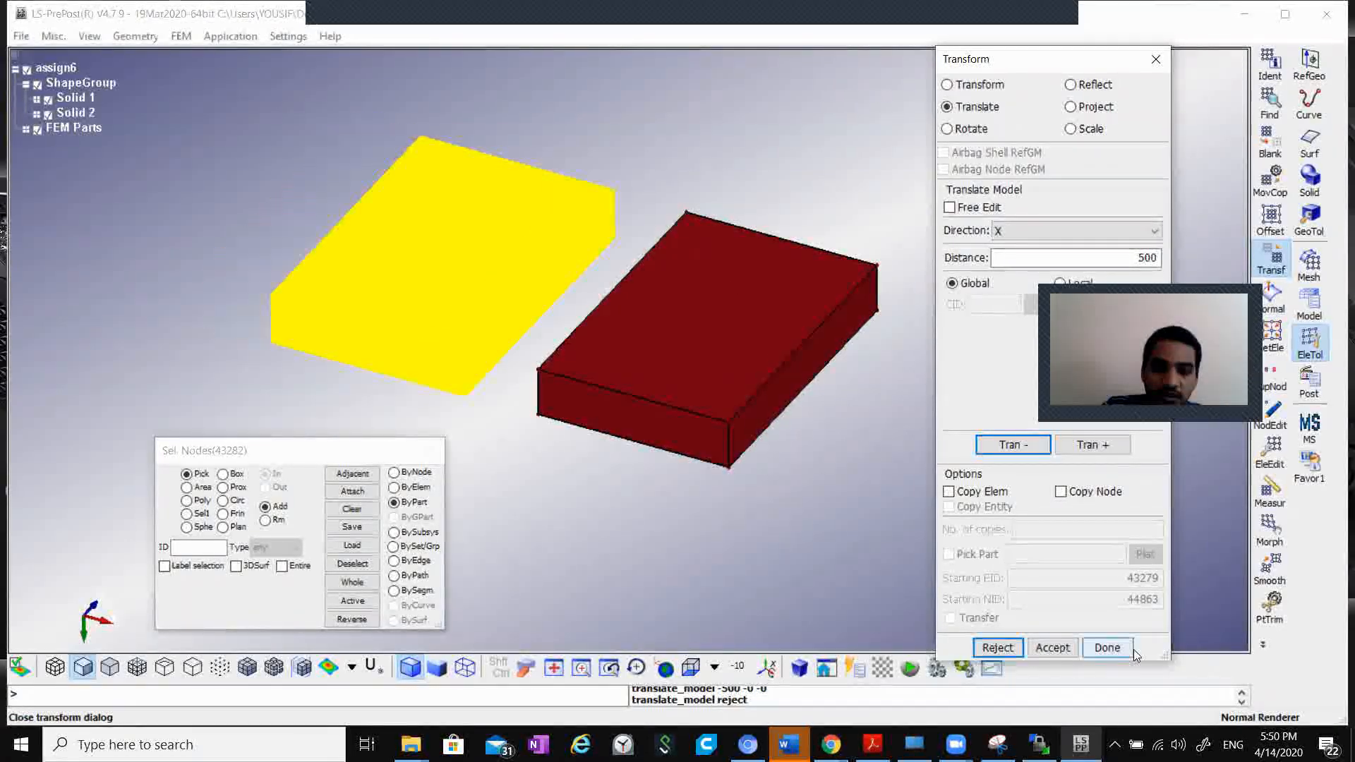
click(999, 647)
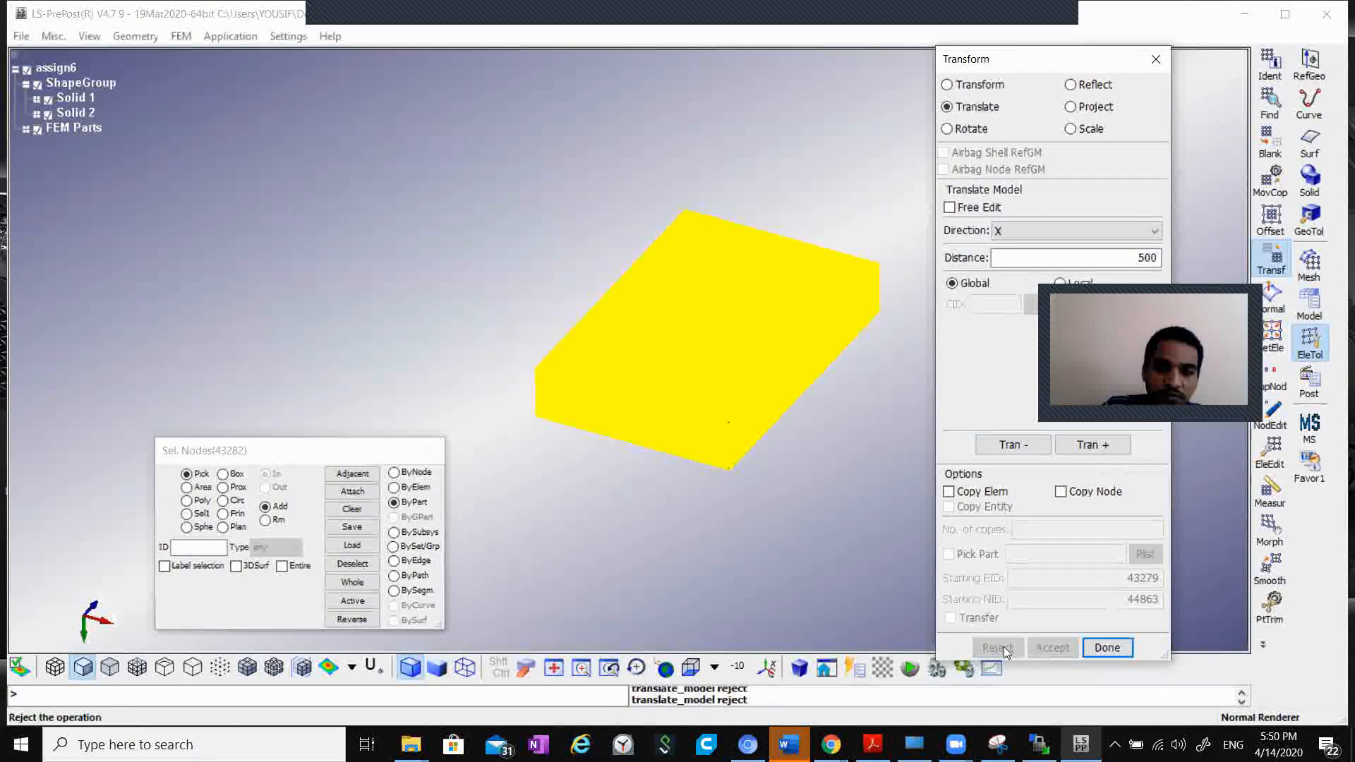
click(1107, 647)
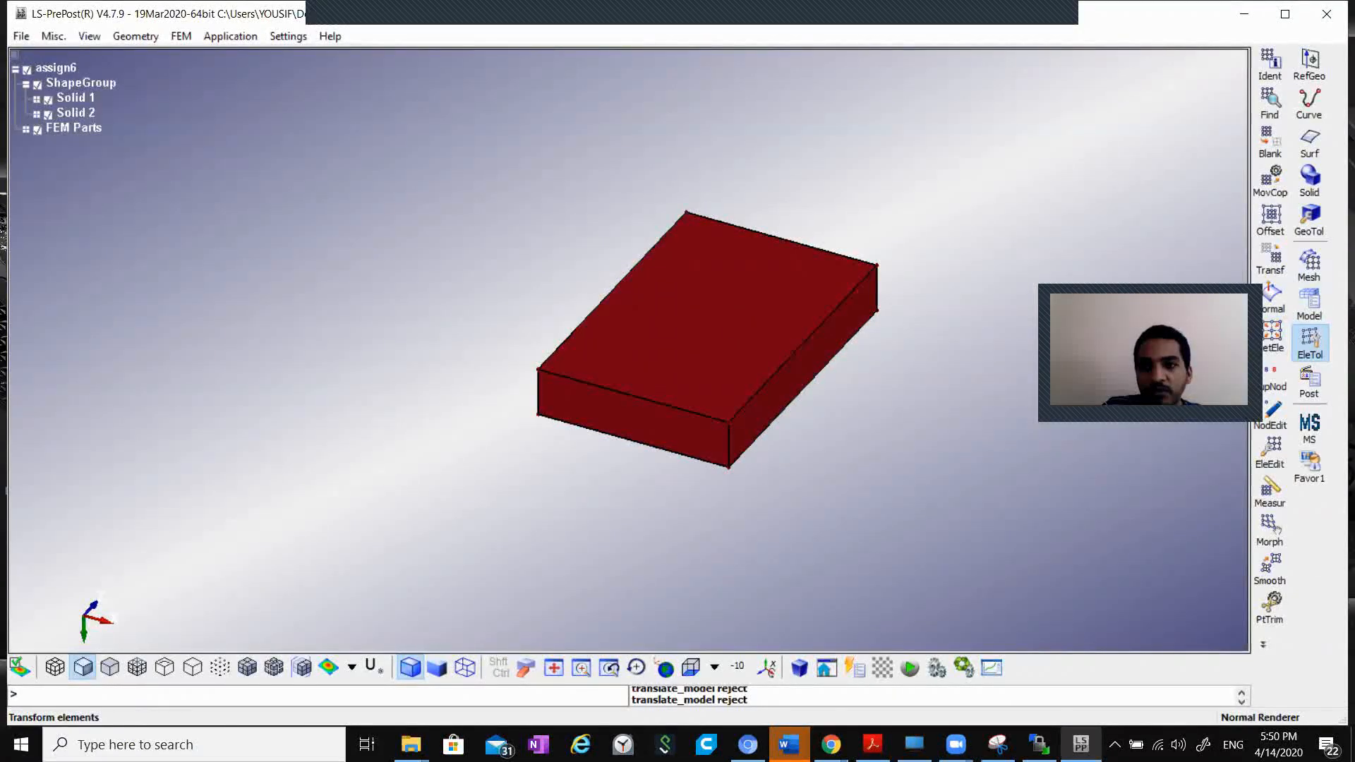
Step: Start a Box Solid region in the Shape Mesher with its maximum point at X 2160 and Y 1440
click(1310, 263)
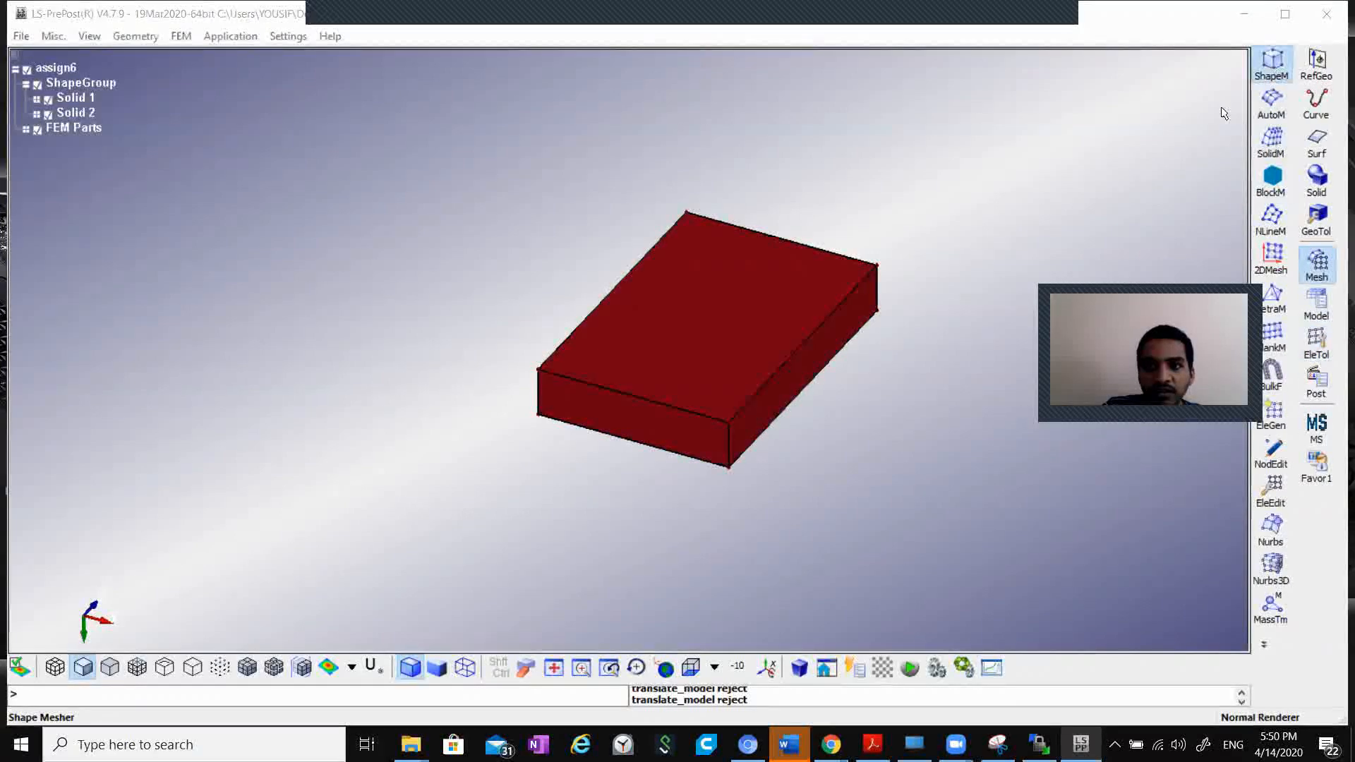
click(1274, 69)
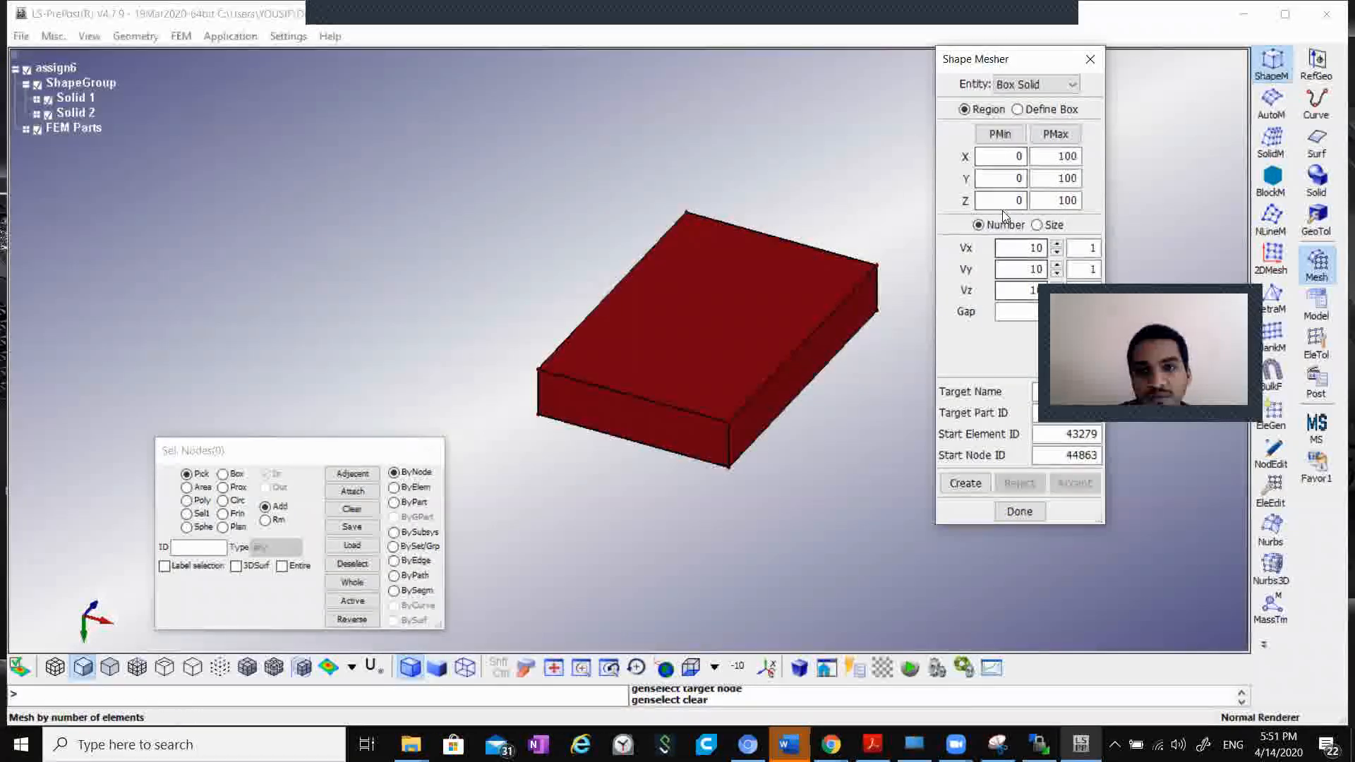
double_click(1056, 156)
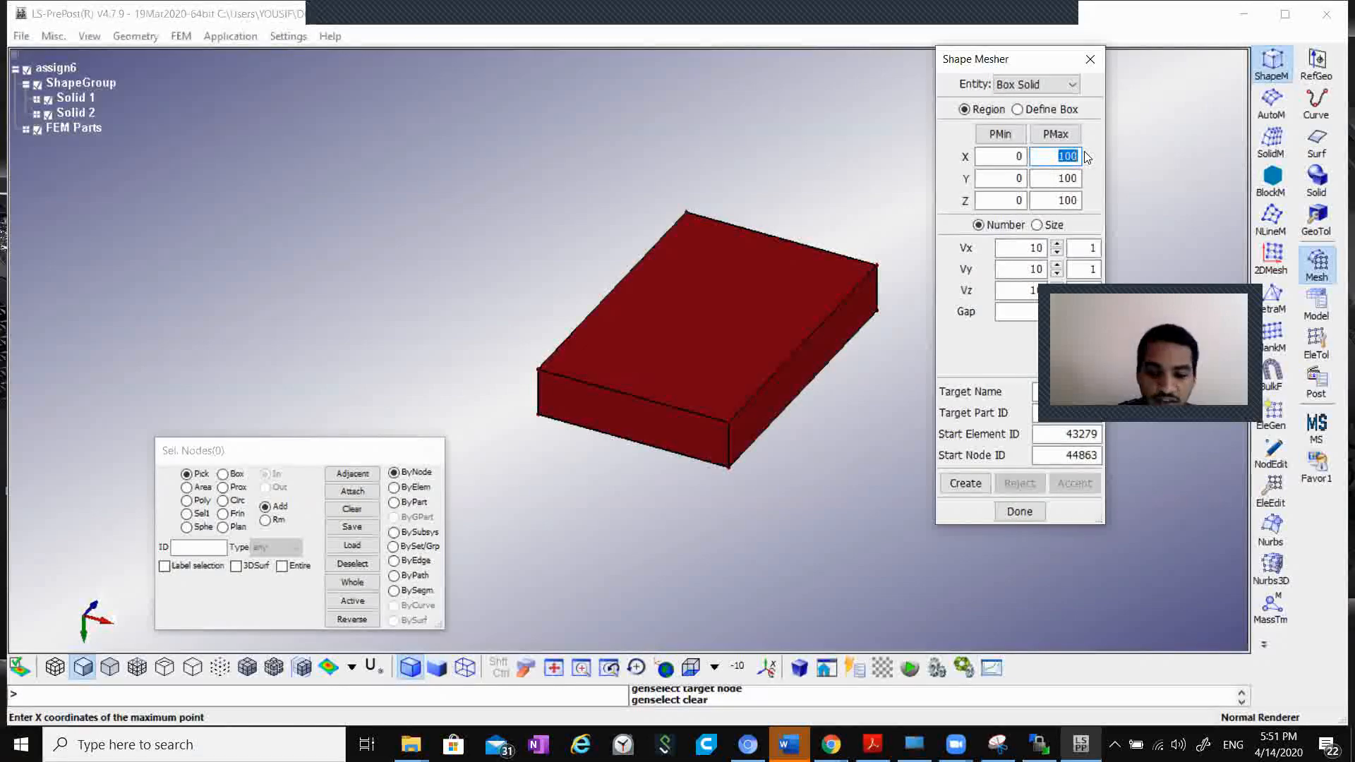
text(21)
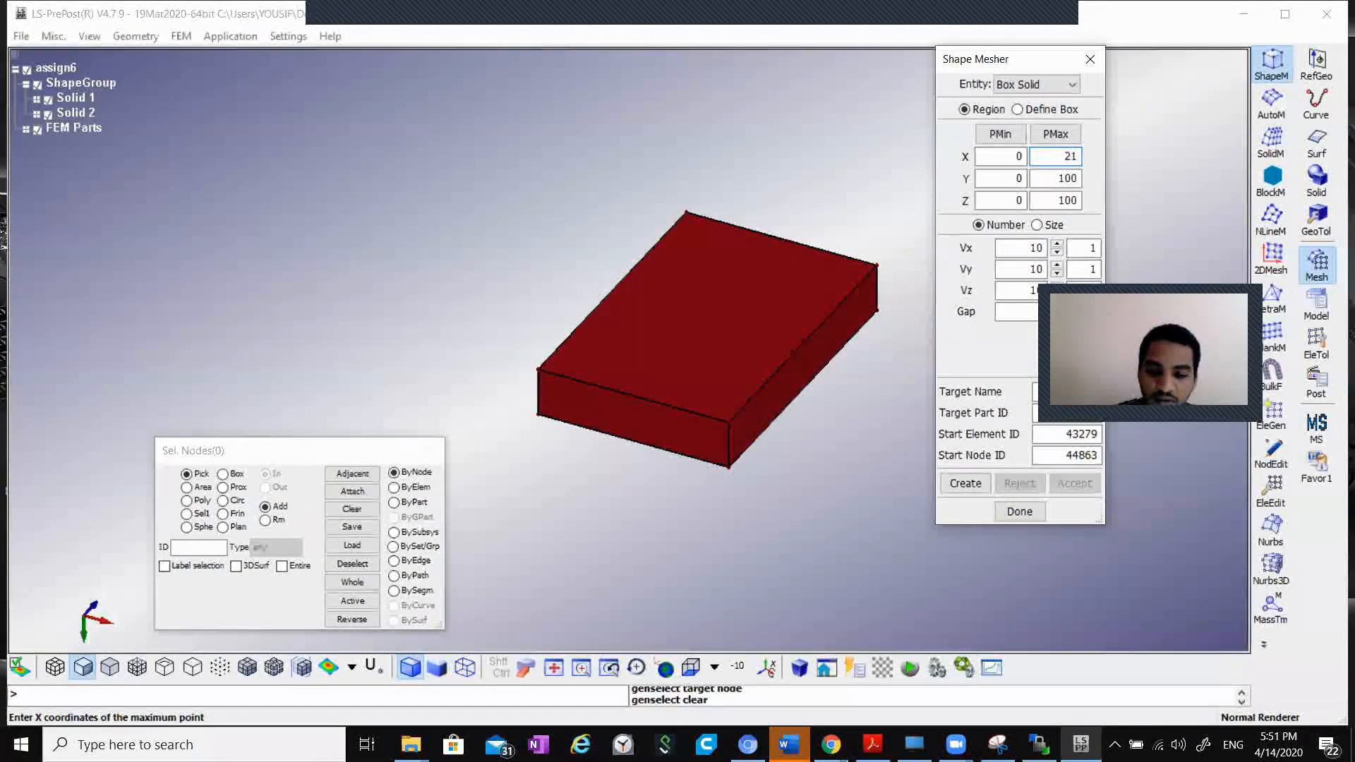
text(60)
double_click(1056, 178)
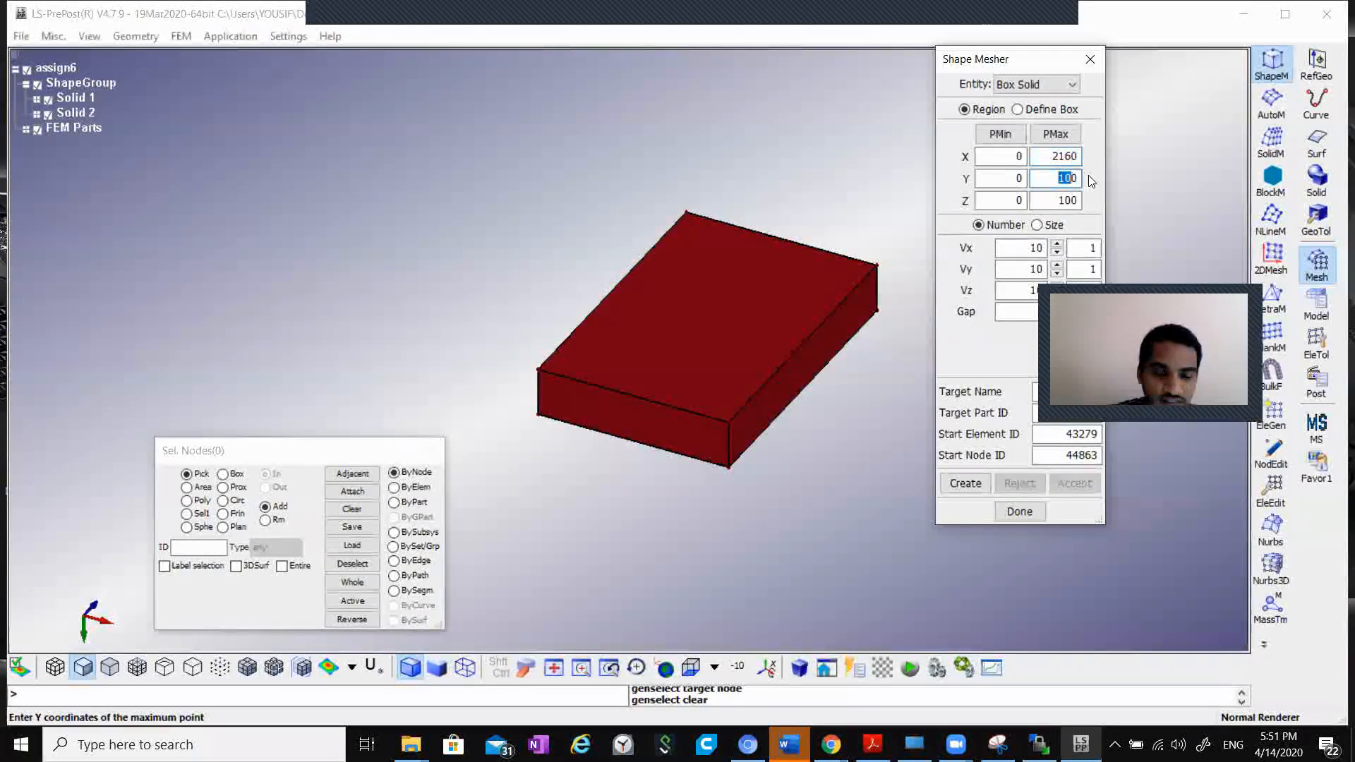
text(144)
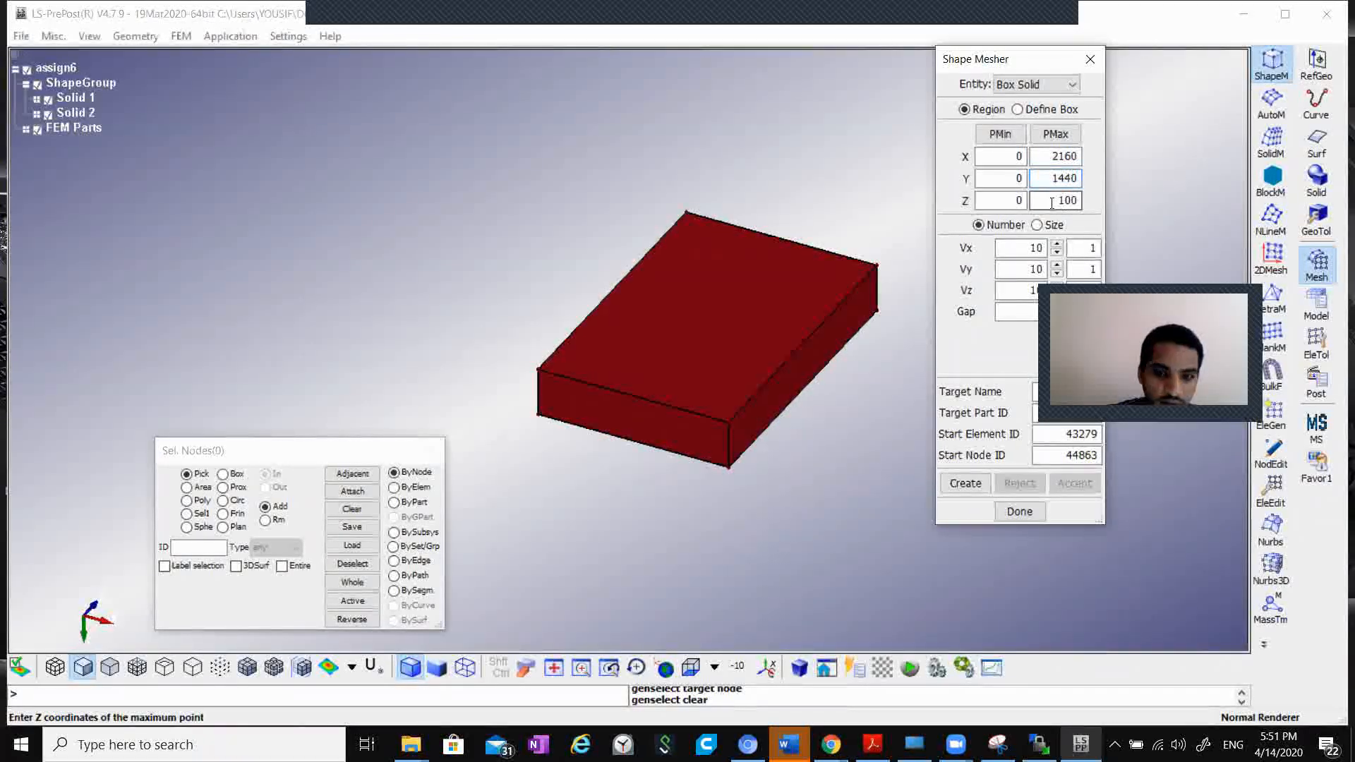
drag(1135, 202, 1139, 199)
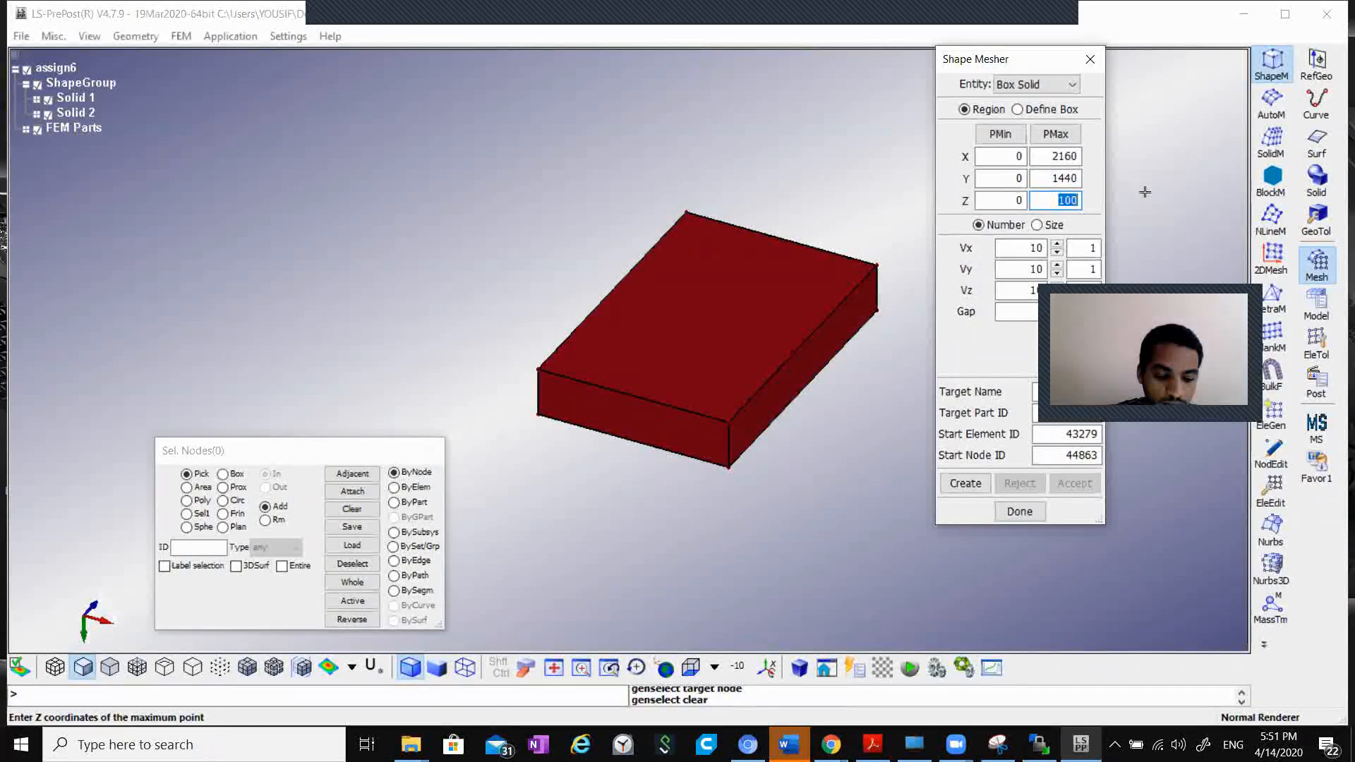
Step: Change the box's maximum point to X 3000 and Y 3000, then create and accept the plate mesh 100 thick with 10 elements per direction
drag(1043, 156, 1094, 157)
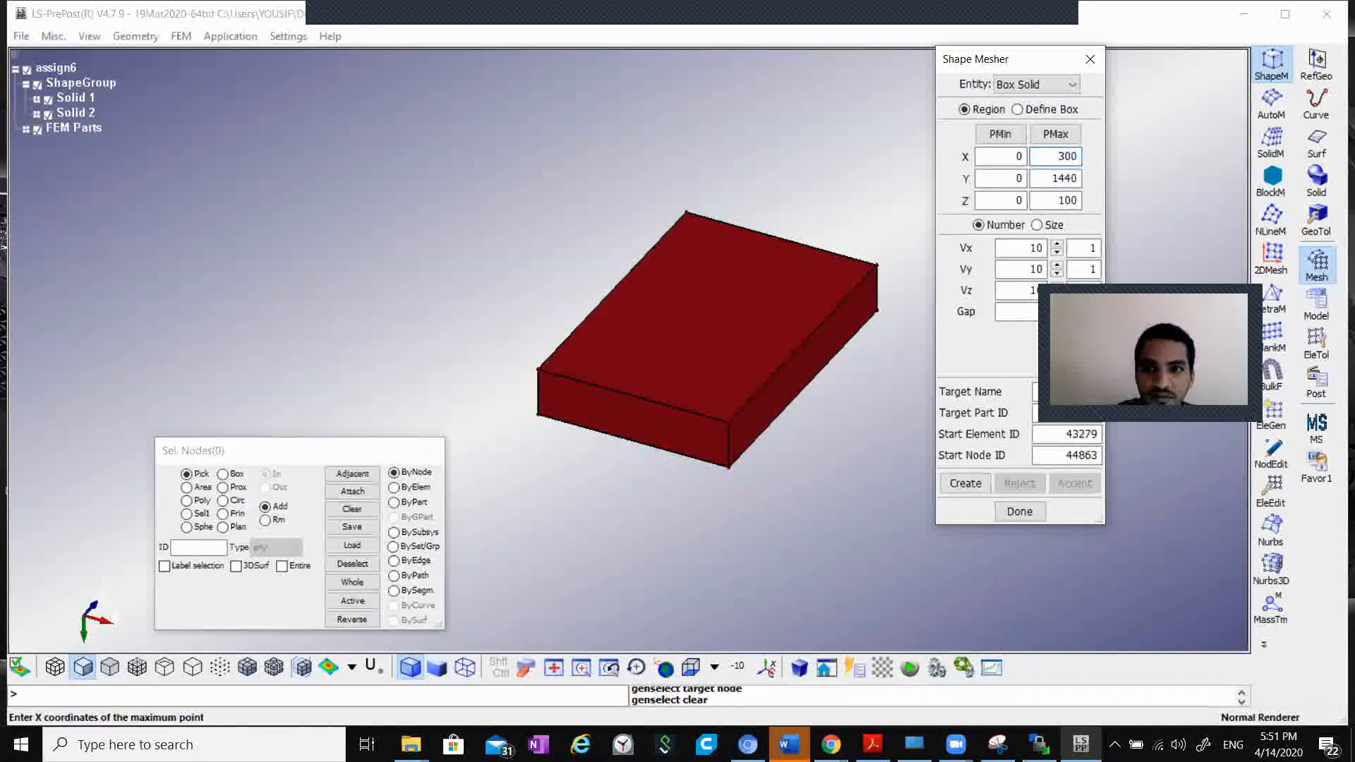
drag(1043, 178, 1094, 178)
text(3000)
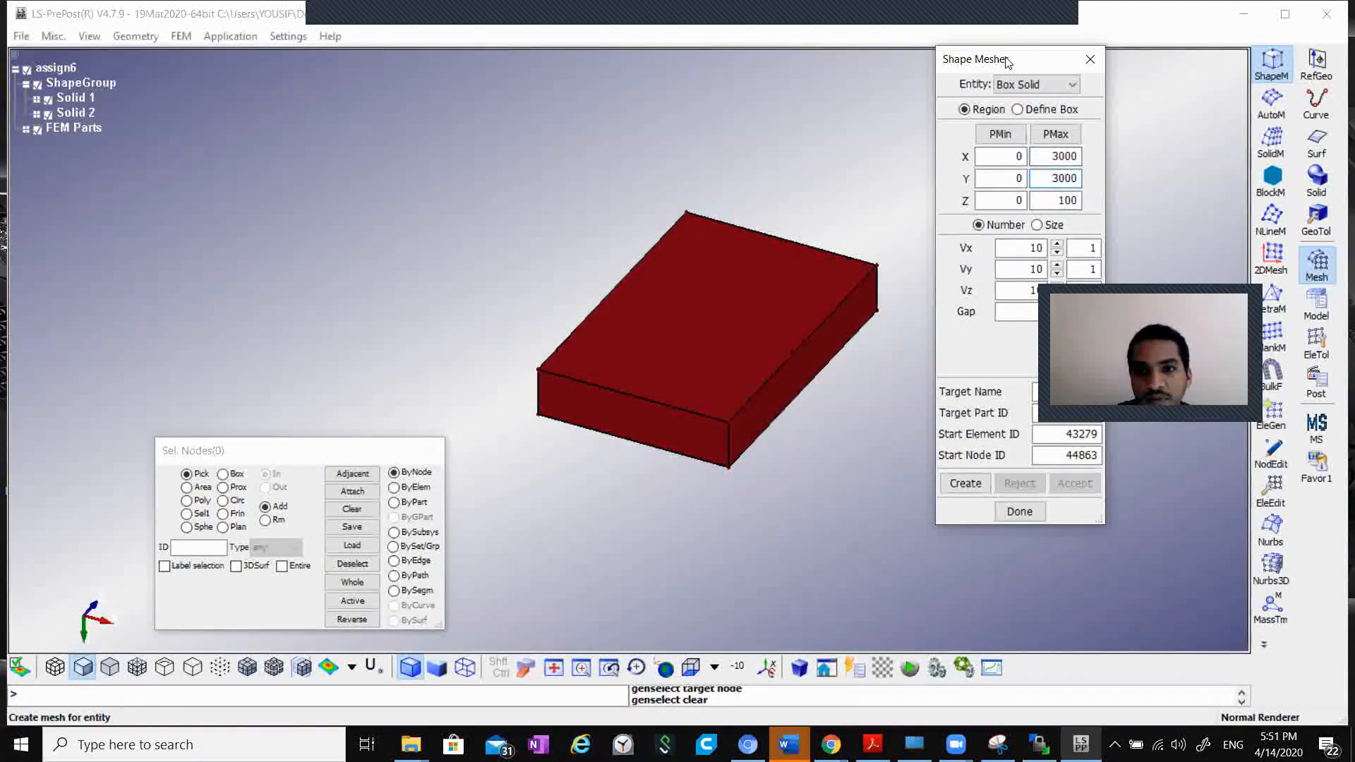
drag(1017, 59, 879, 60)
click(829, 484)
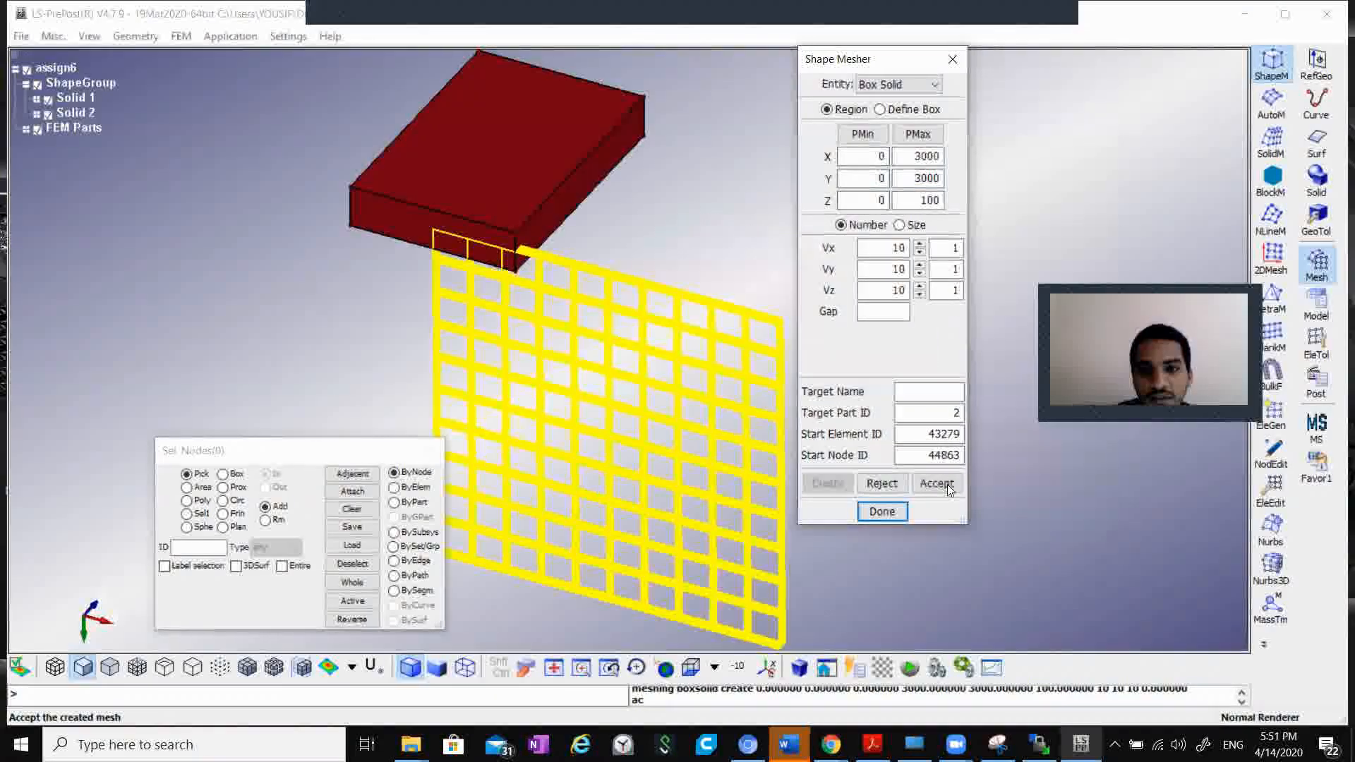
click(939, 484)
click(882, 512)
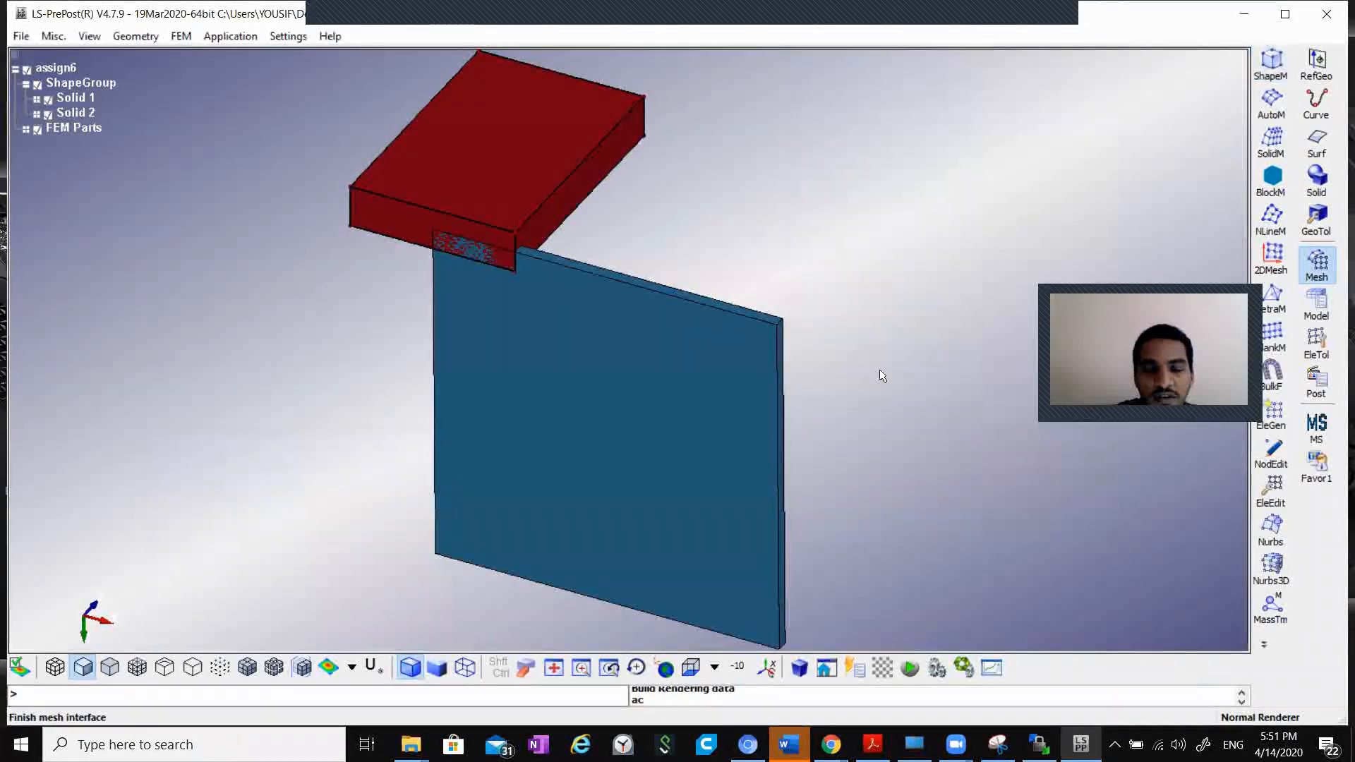
Step: Select the plate by part with Transform and translate it twice by 500 in the negative X direction
scroll(802, 393, up, 2)
scroll(802, 393, down, 2)
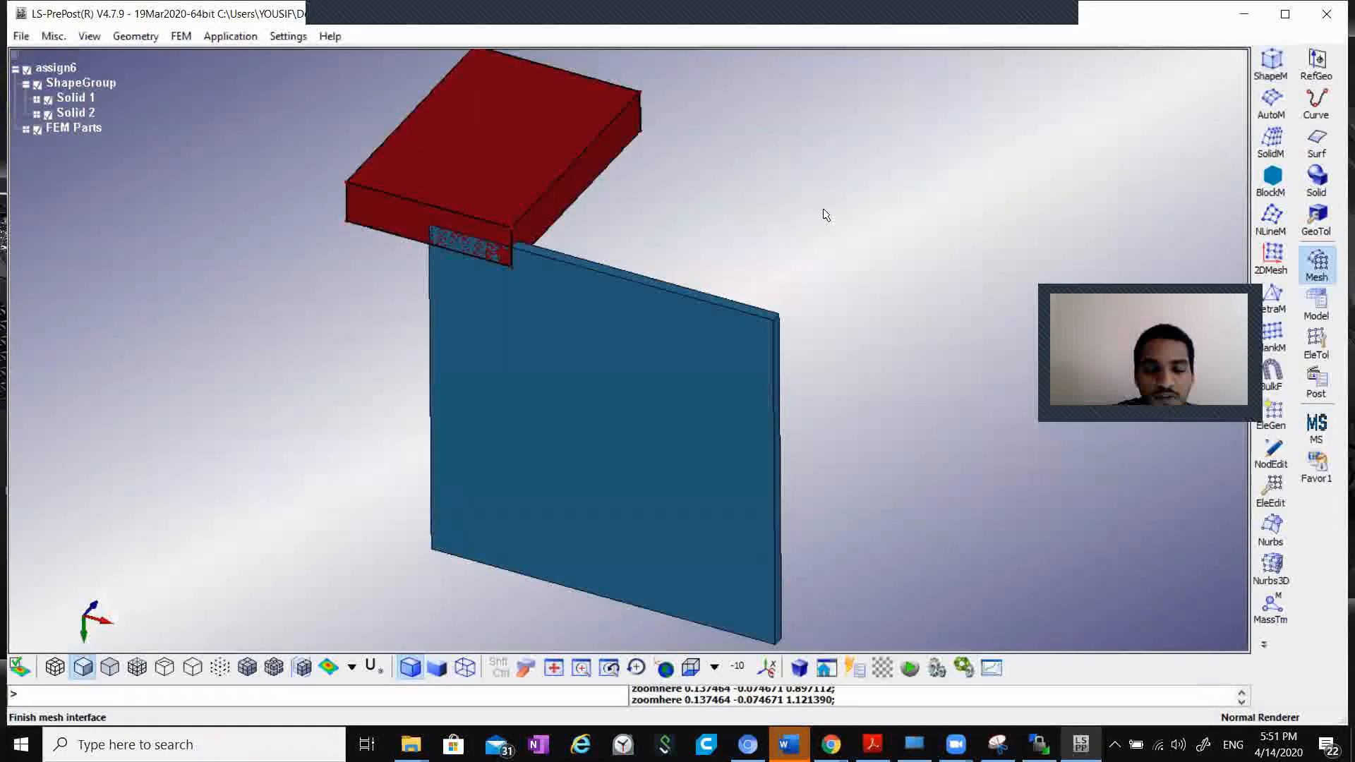
click(777, 360)
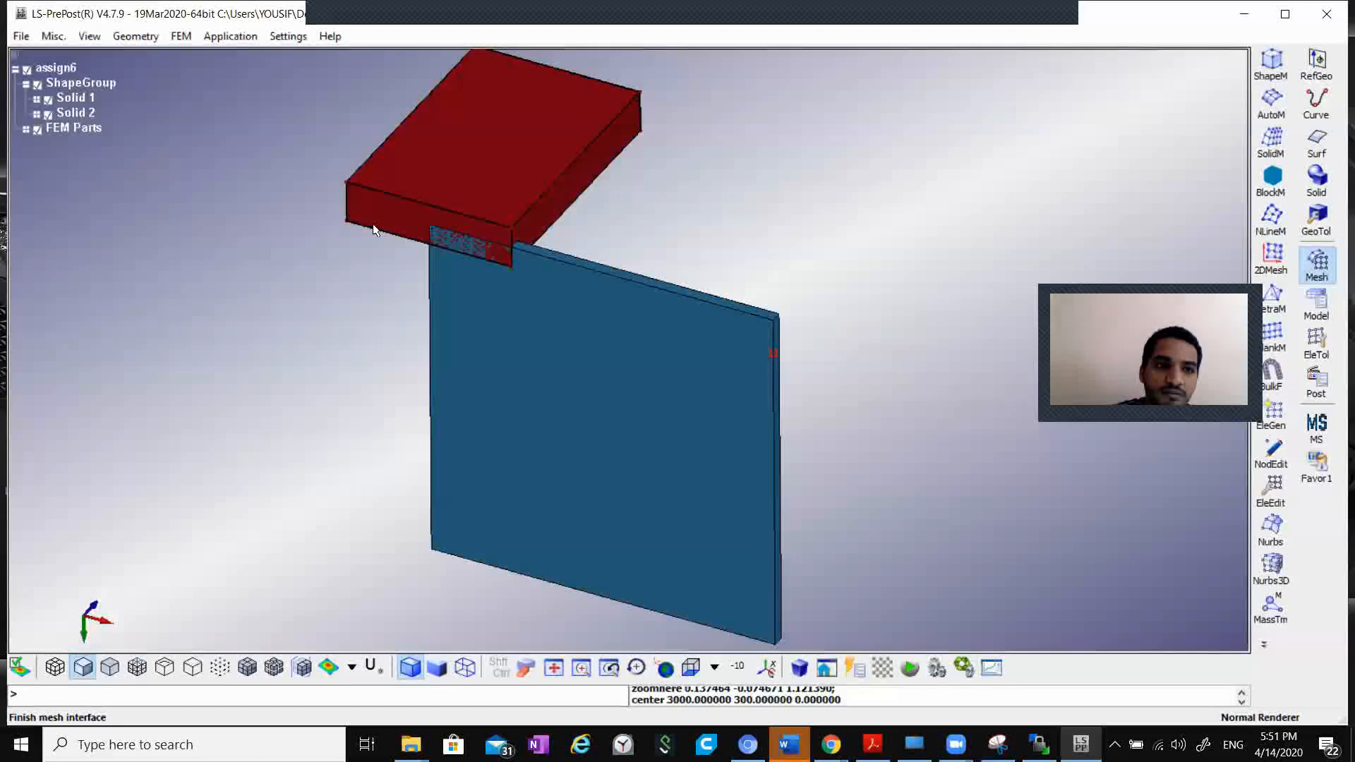
shift+drag(990, 354, 922, 209)
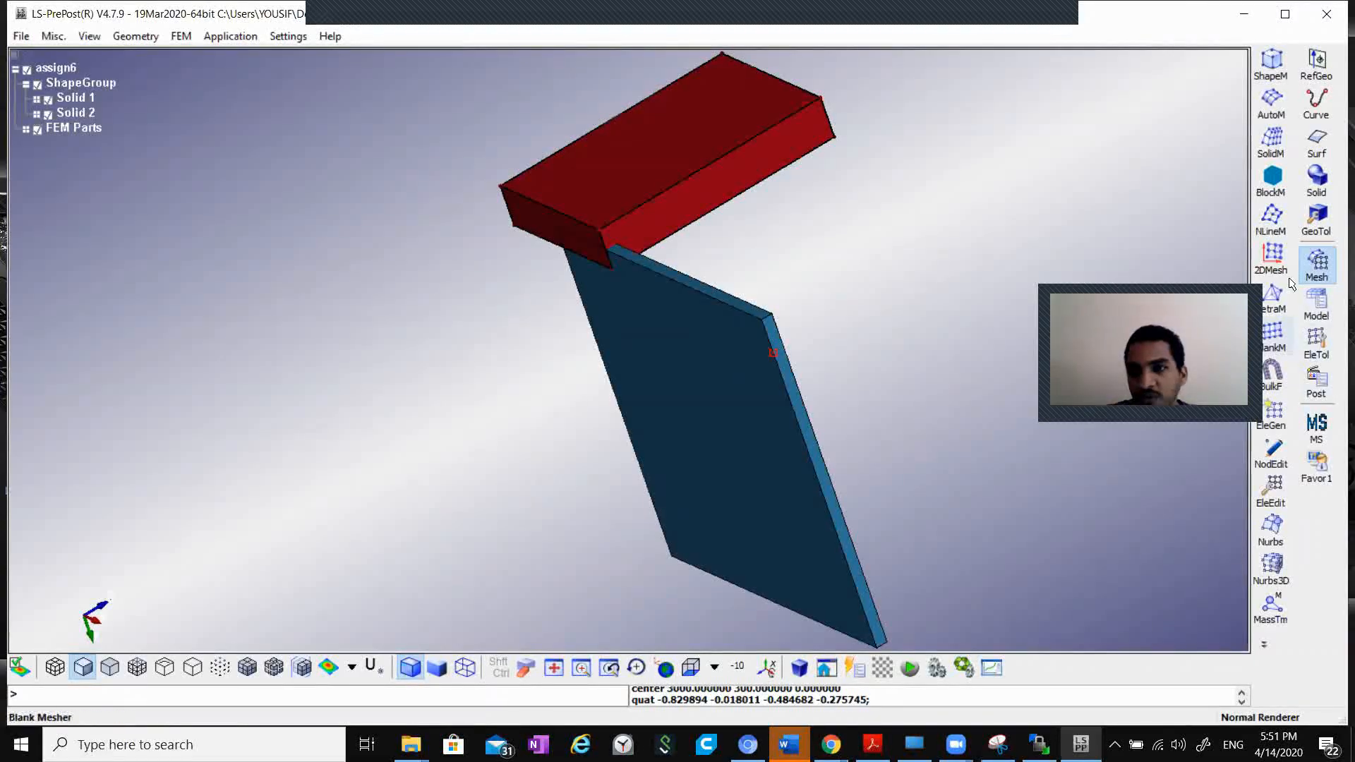
click(1324, 344)
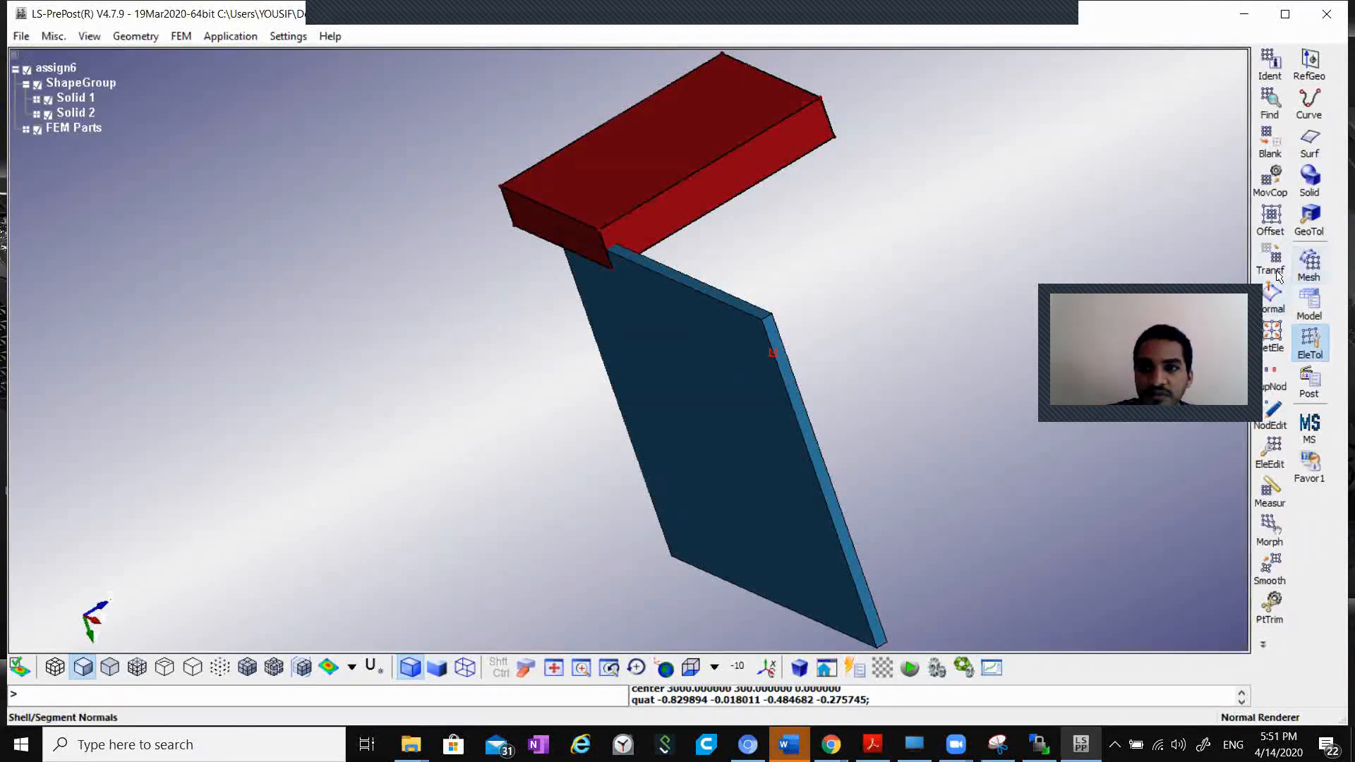
click(1274, 272)
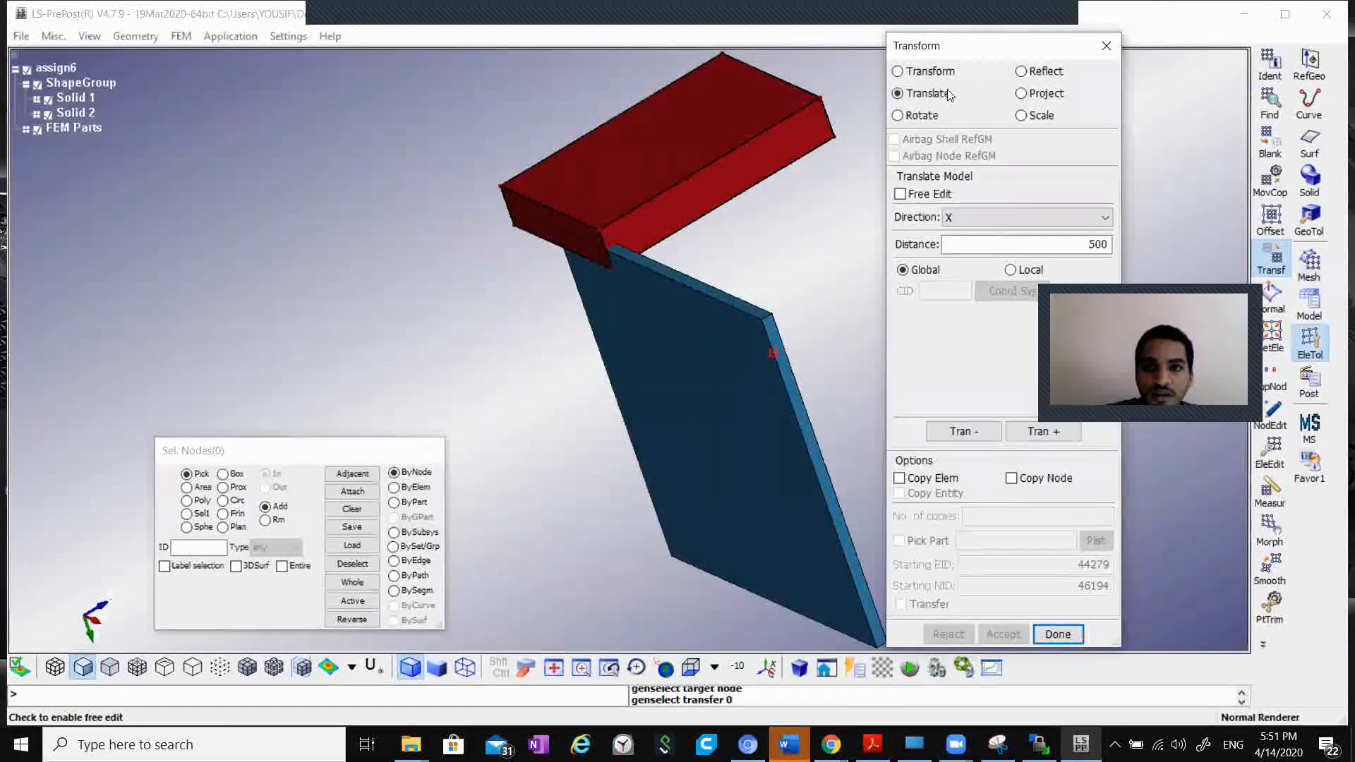
click(393, 502)
click(782, 365)
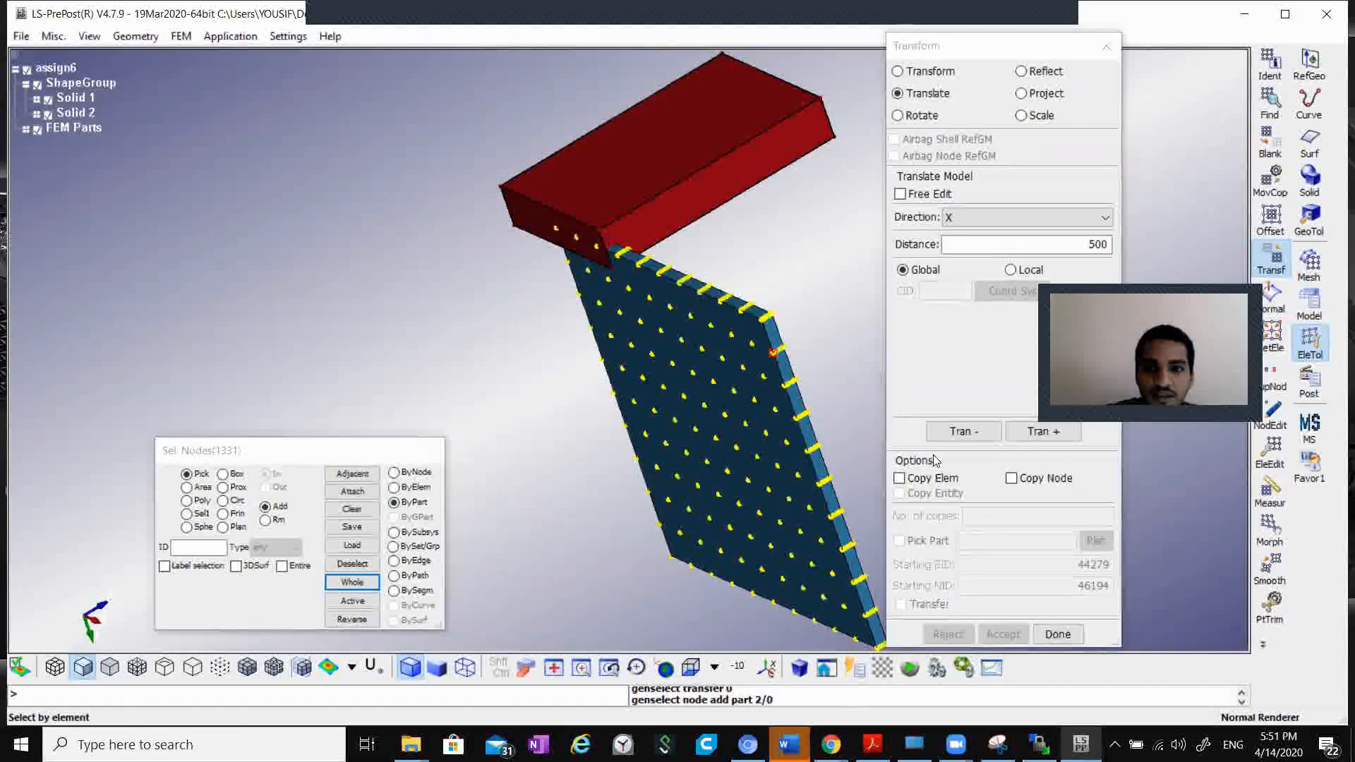
click(963, 432)
click(964, 433)
Step: Translate the plate back and forth along Z in increments of 500, ending with a net shift of 500 in the negative direction
shift+drag(795, 329, 556, 351)
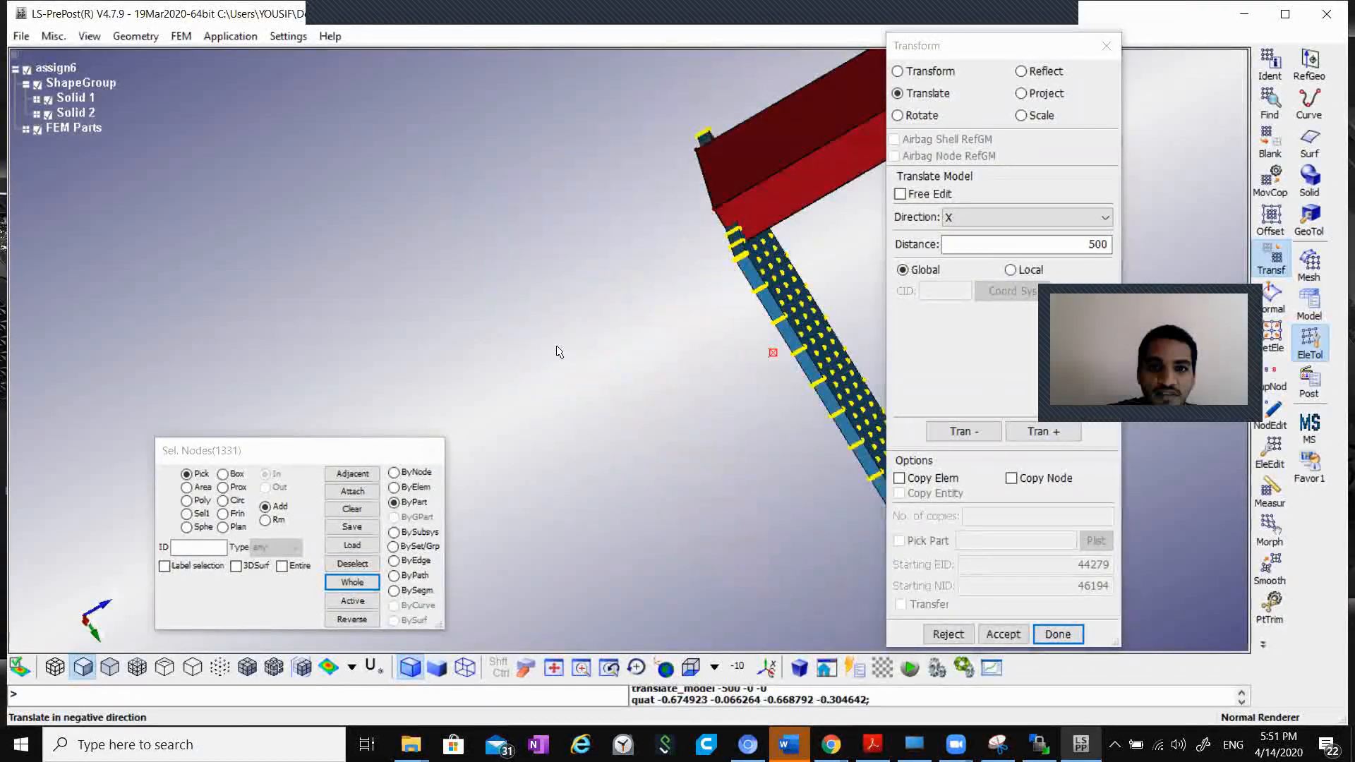
scroll(557, 352, down, 4)
mouse_move(815, 316)
shift+mouse_down()
mouse_move(810, 348)
mouse_move(808, 335)
shift+mouse_up()
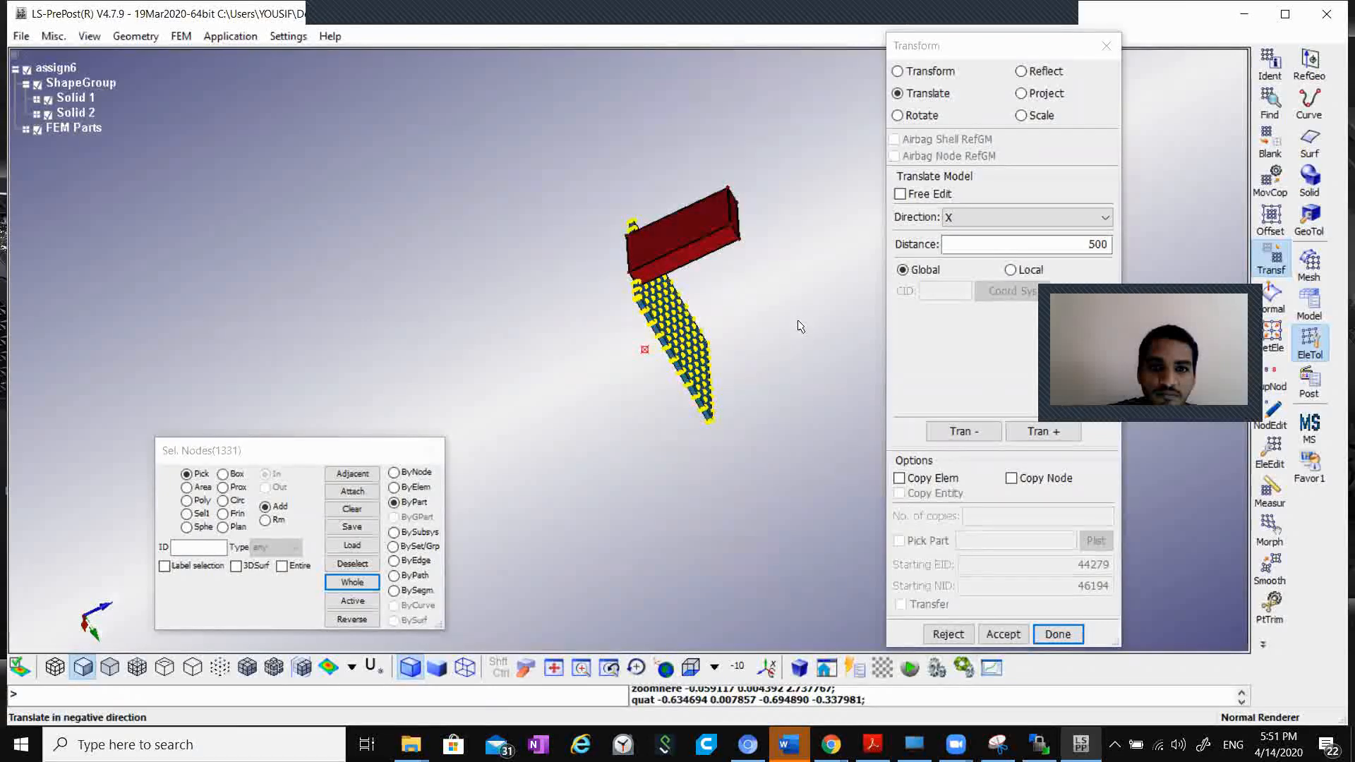
scroll(645, 327, up, 3)
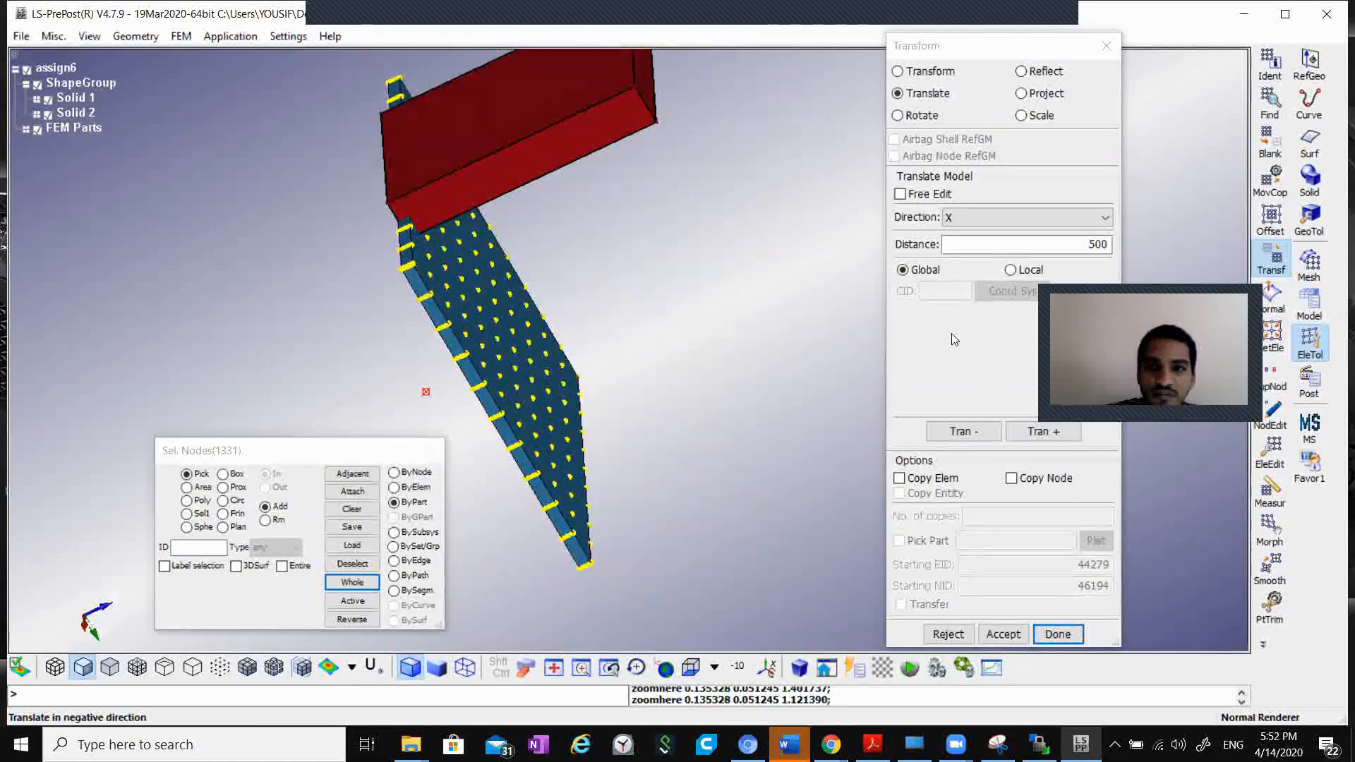
click(1000, 217)
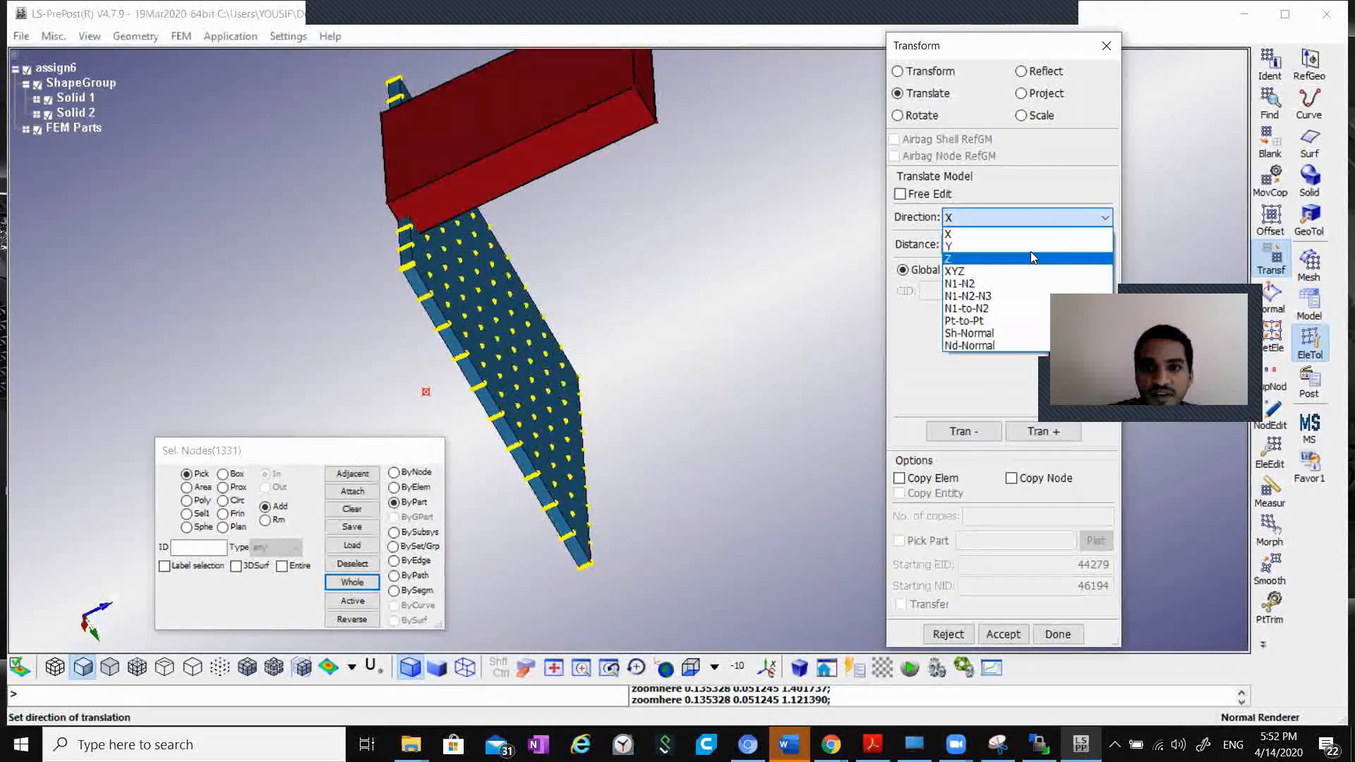
click(1030, 255)
click(1043, 431)
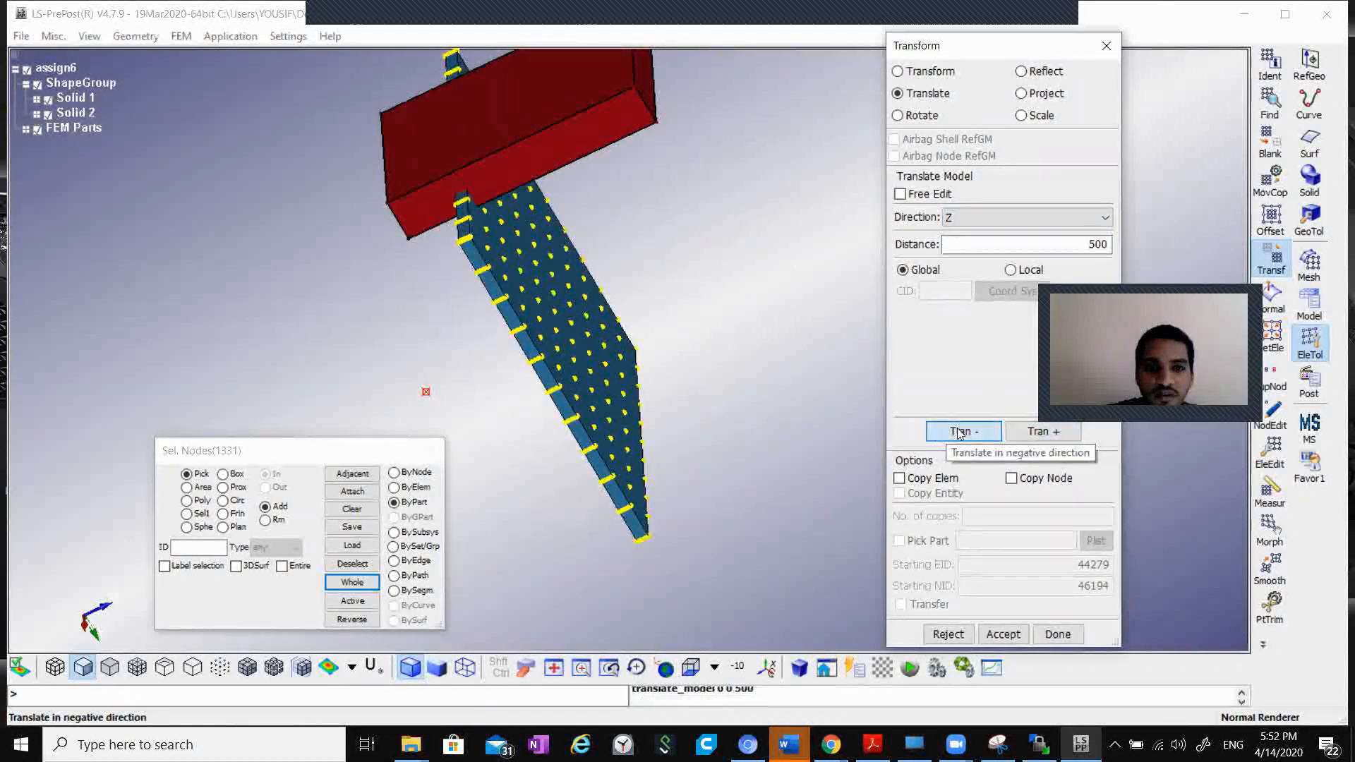
click(960, 432)
click(960, 432)
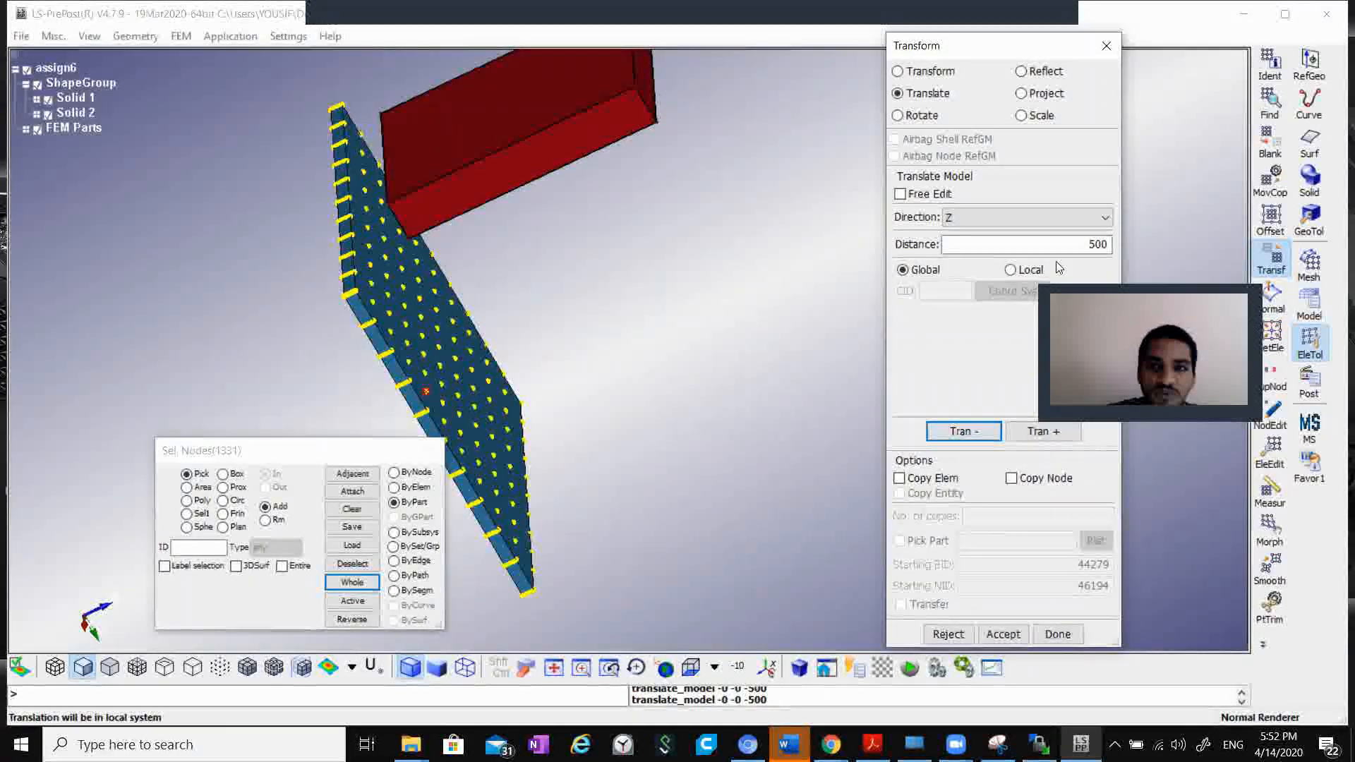
click(1016, 430)
click(943, 431)
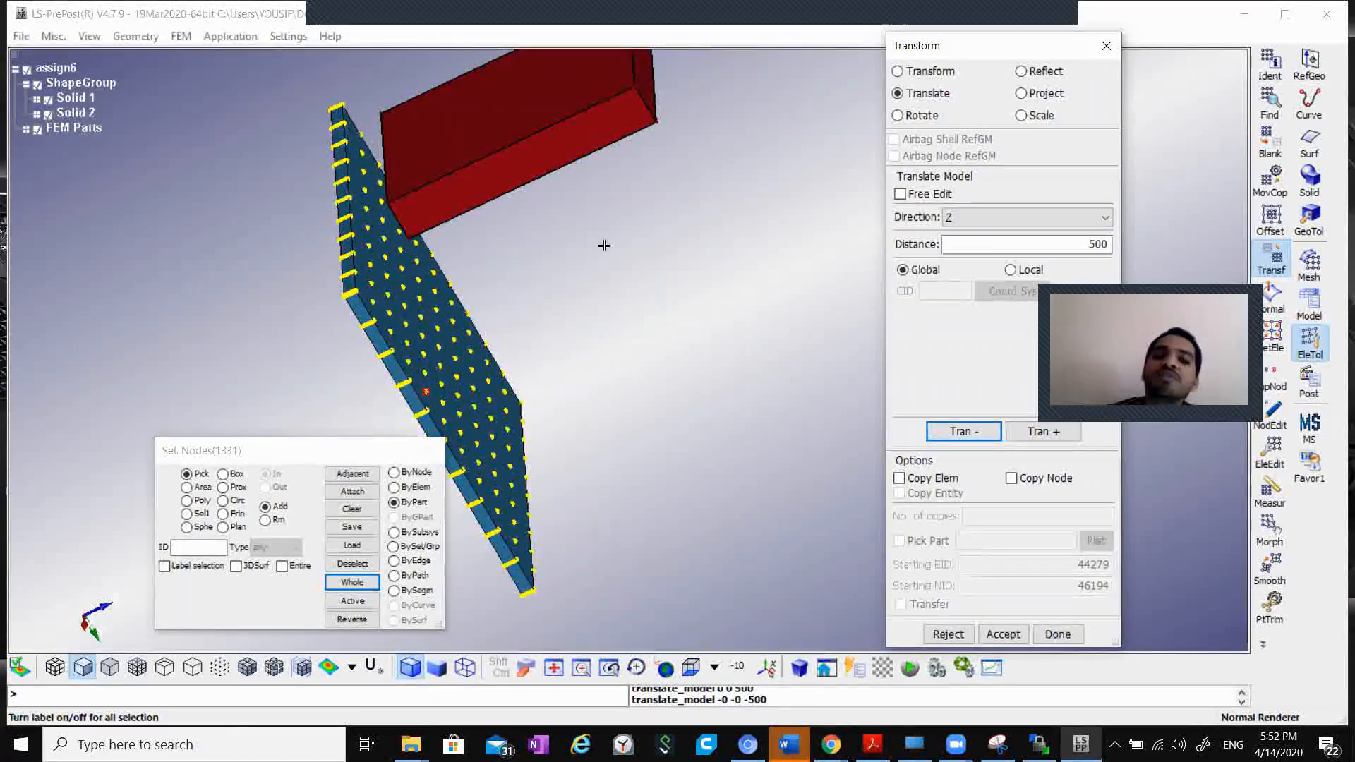
Step: Translate the plate in the negative Y direction in increments of 500 until it is roughly centred on the block
click(1038, 217)
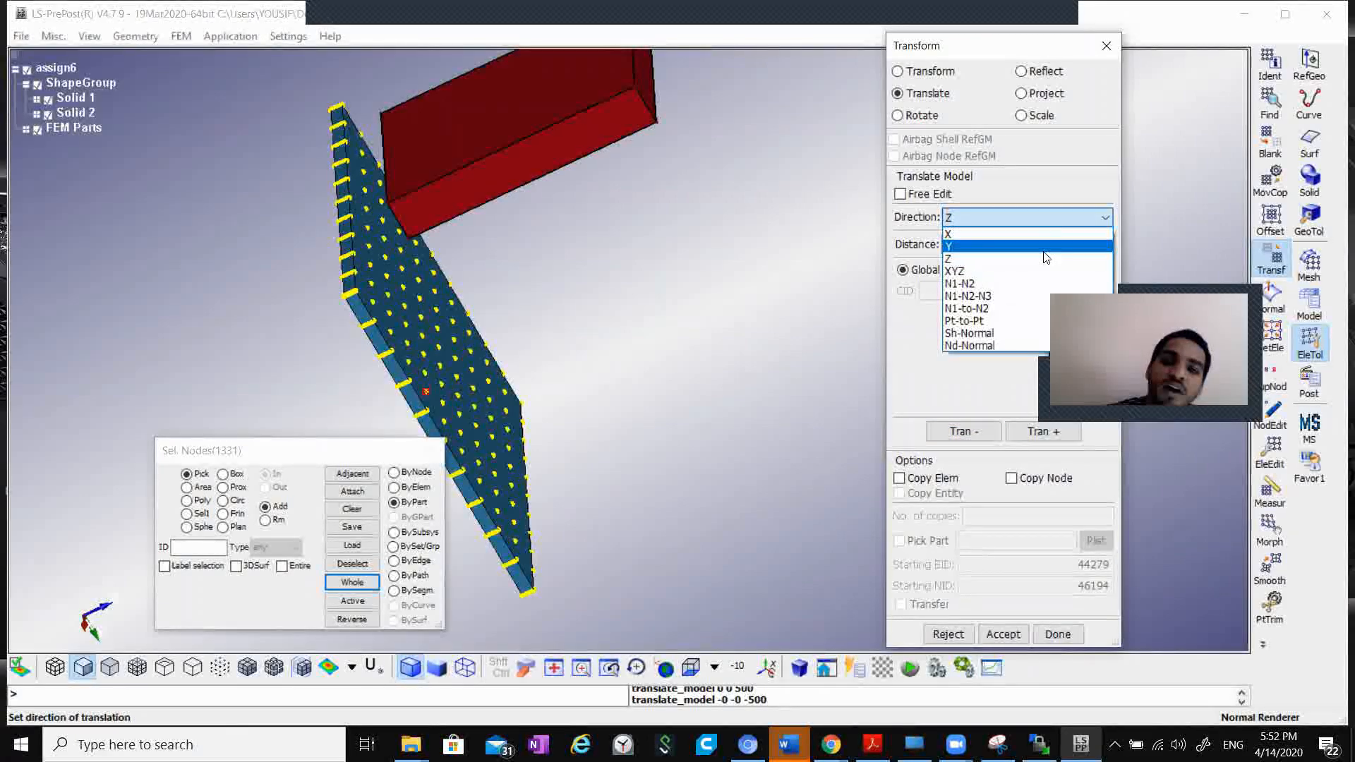
click(1039, 245)
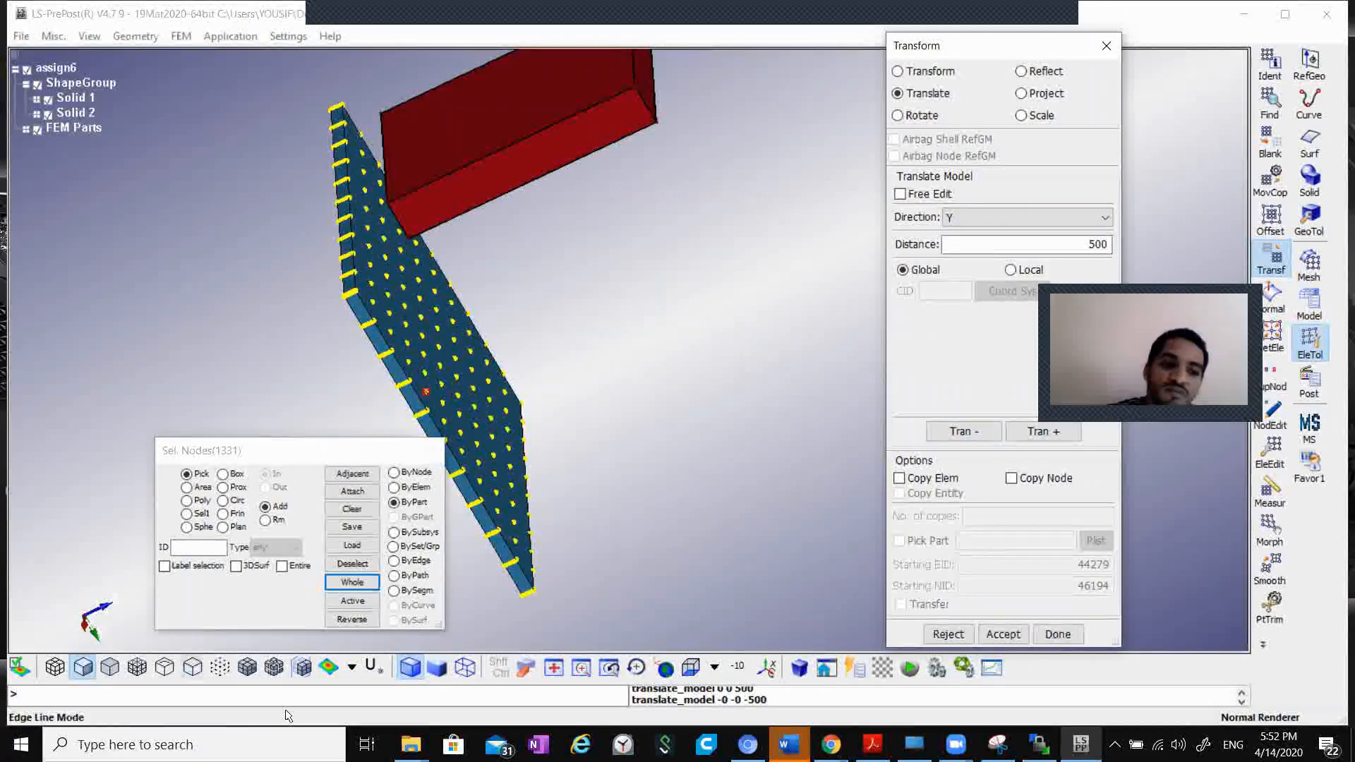
click(972, 434)
drag(611, 257, 387, 270)
scroll(387, 270, down, 3)
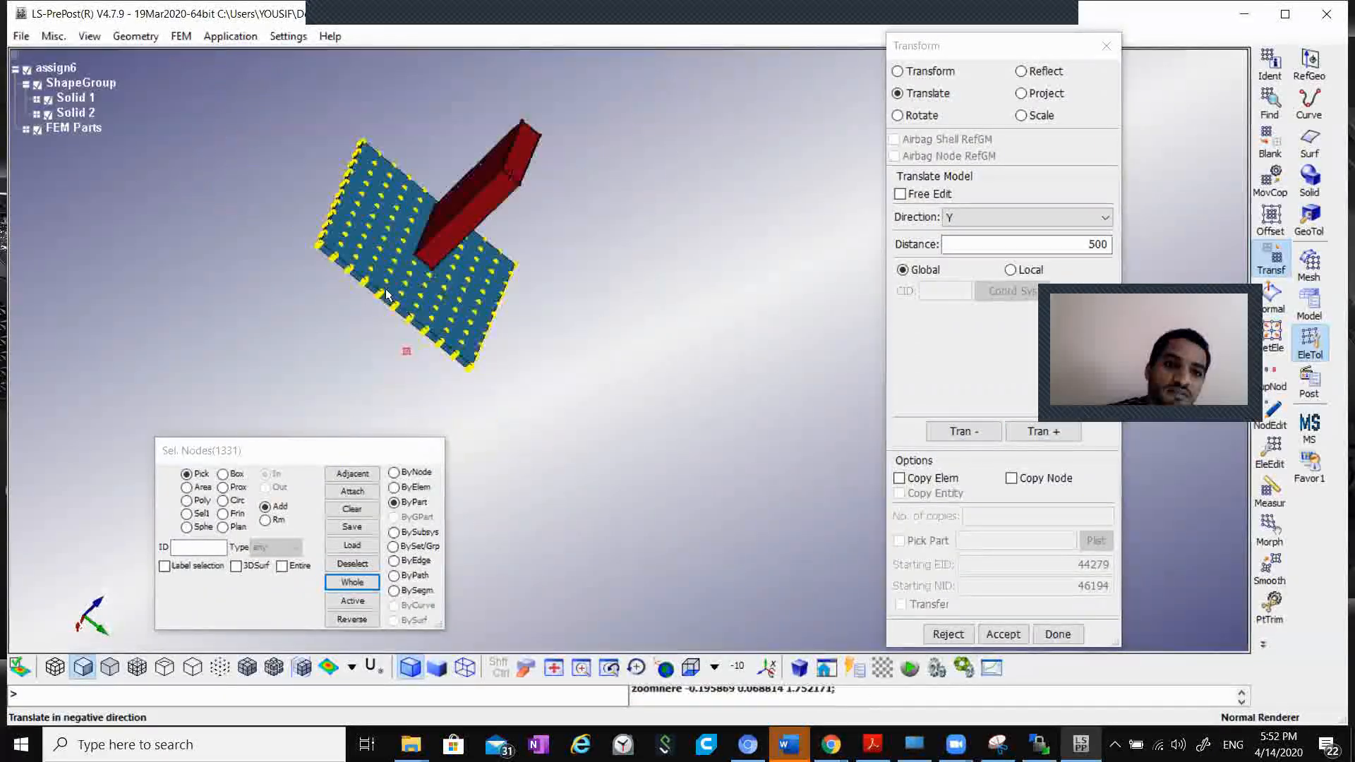
Step: Check the plate's position relative to the block from several angles, accept the translations and close Transform
scroll(429, 204, up, 5)
scroll(428, 210, up, 3)
scroll(428, 254, down, 5)
ctrl+drag(427, 256, 436, 307)
scroll(437, 299, down, 3)
scroll(438, 296, up, 6)
ctrl+drag(785, 399, 370, 346)
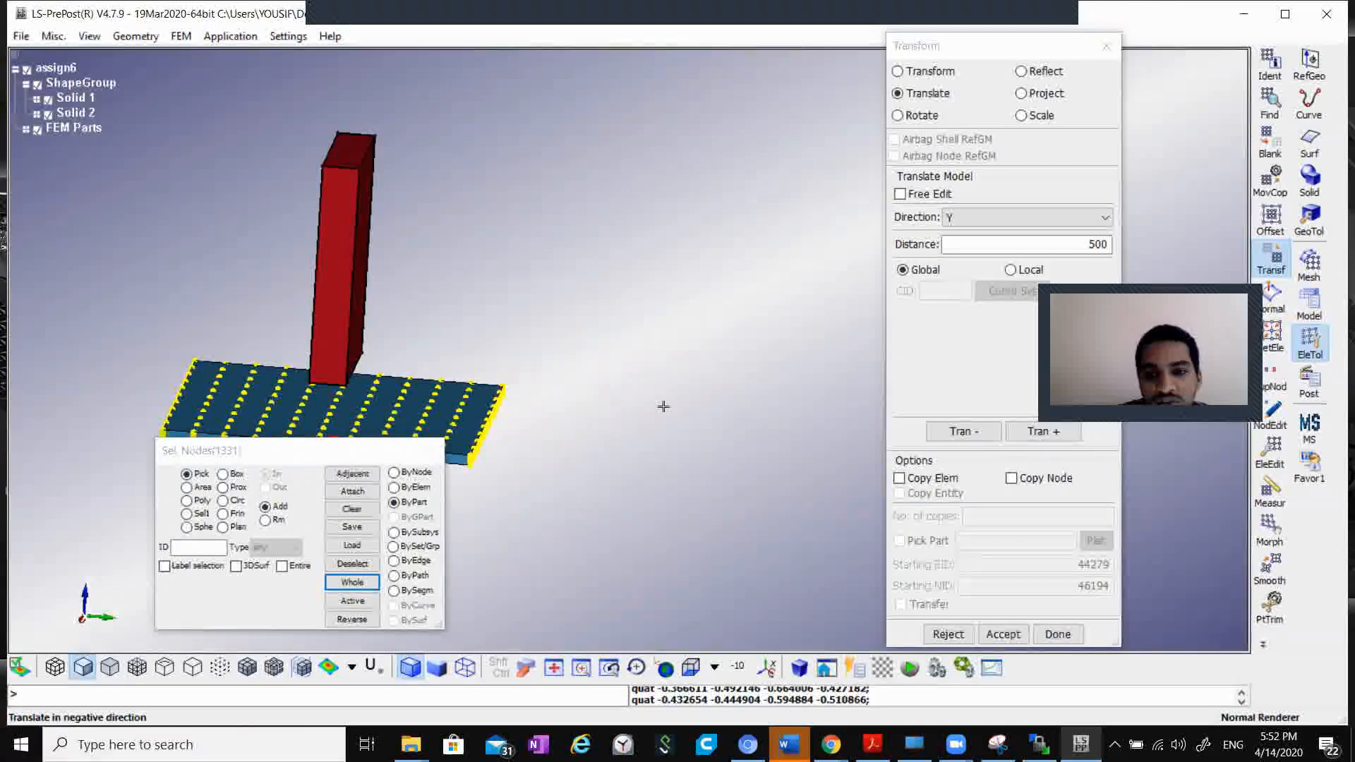
click(1003, 634)
click(1047, 634)
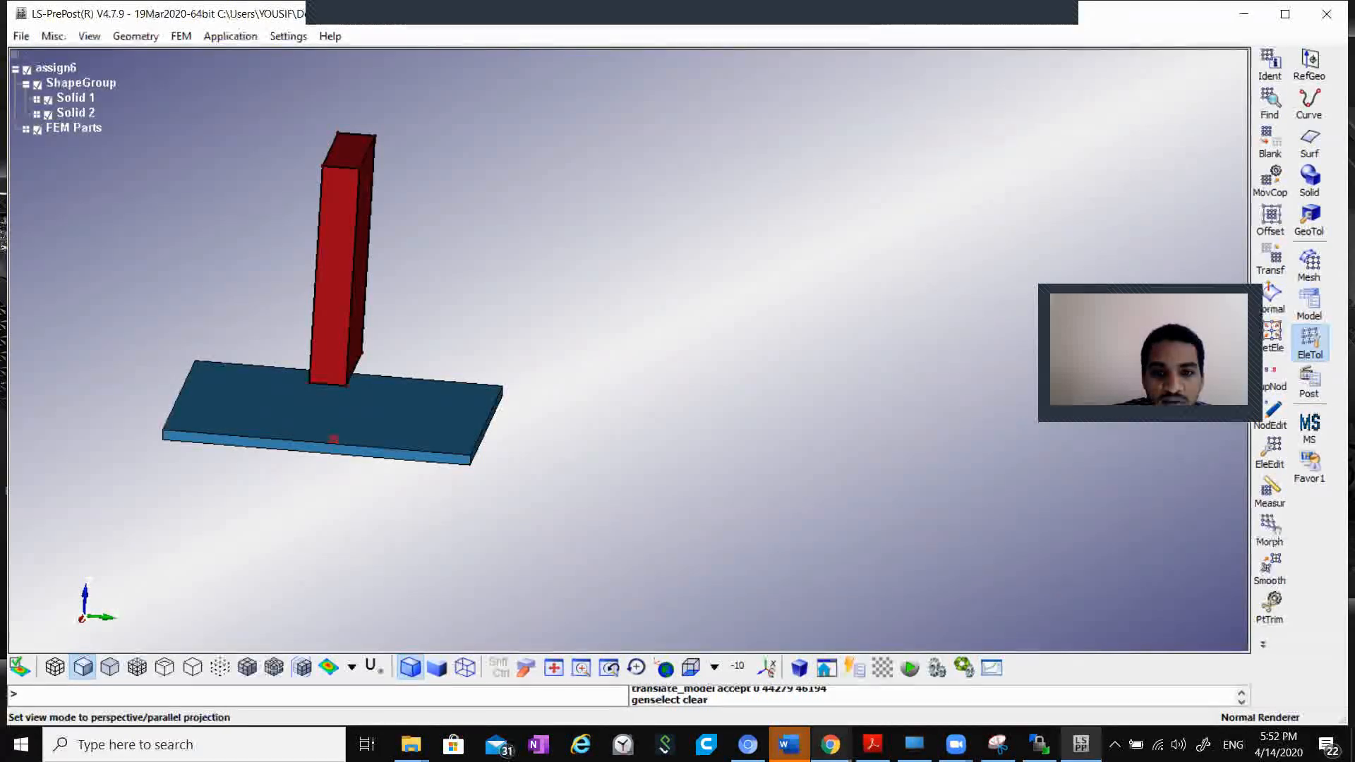
Step: Switch to Google Chrome and search Google for "free fall calculator"
mouse_move(831, 745)
click(721, 688)
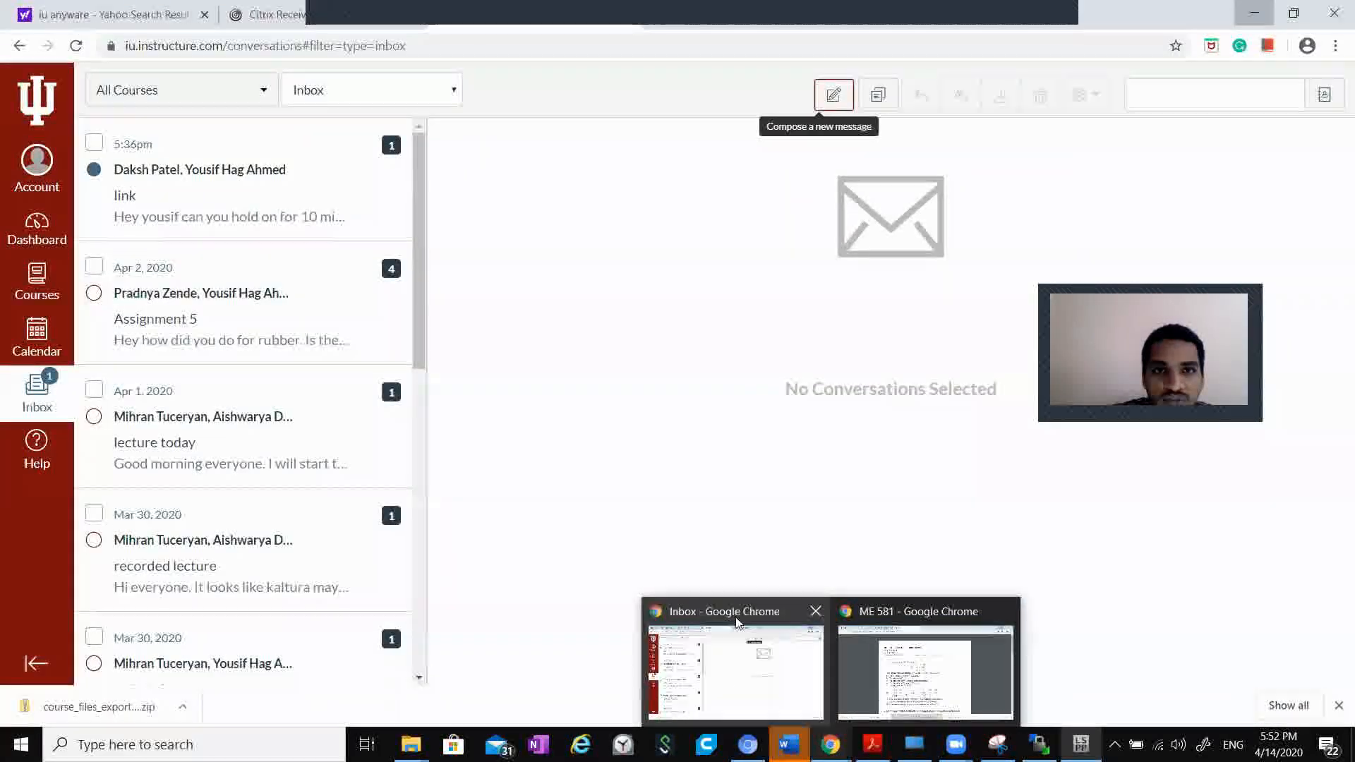
click(865, 14)
click(611, 323)
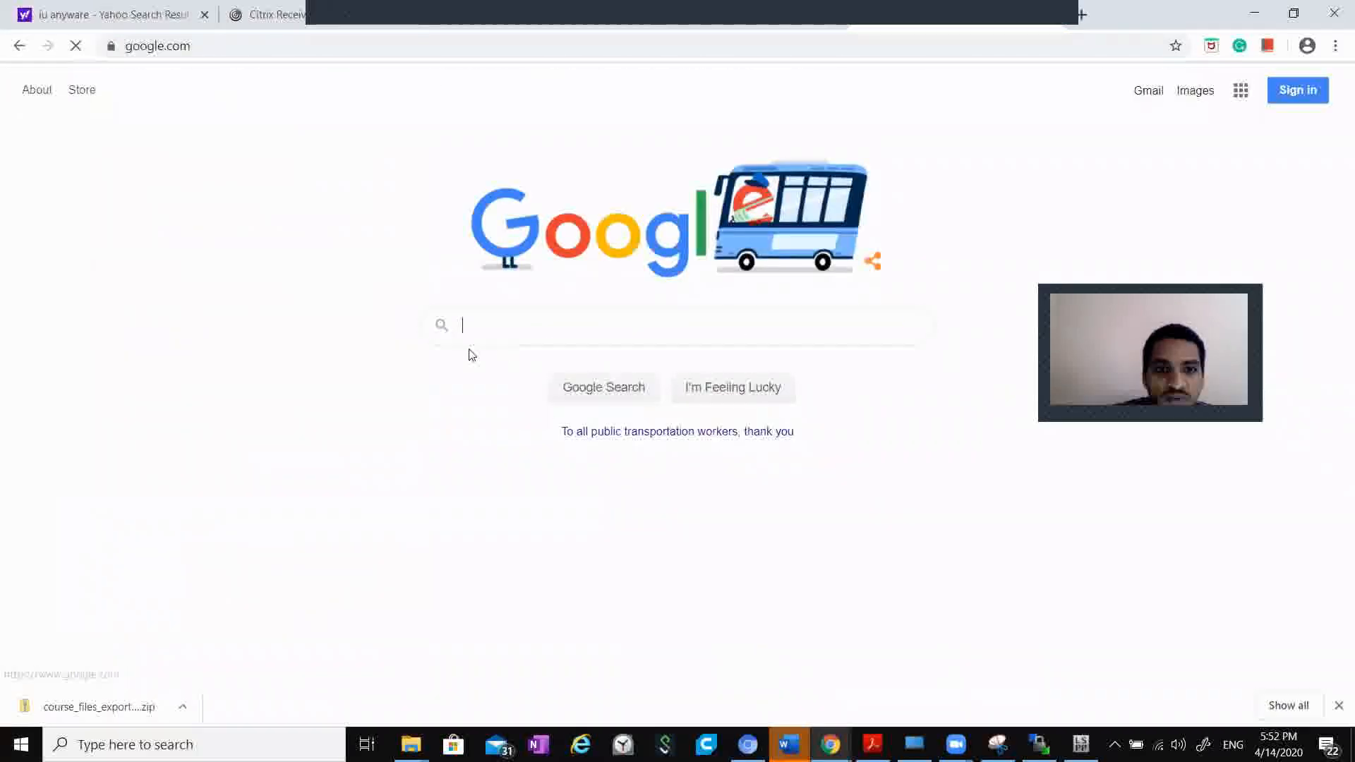
click(534, 334)
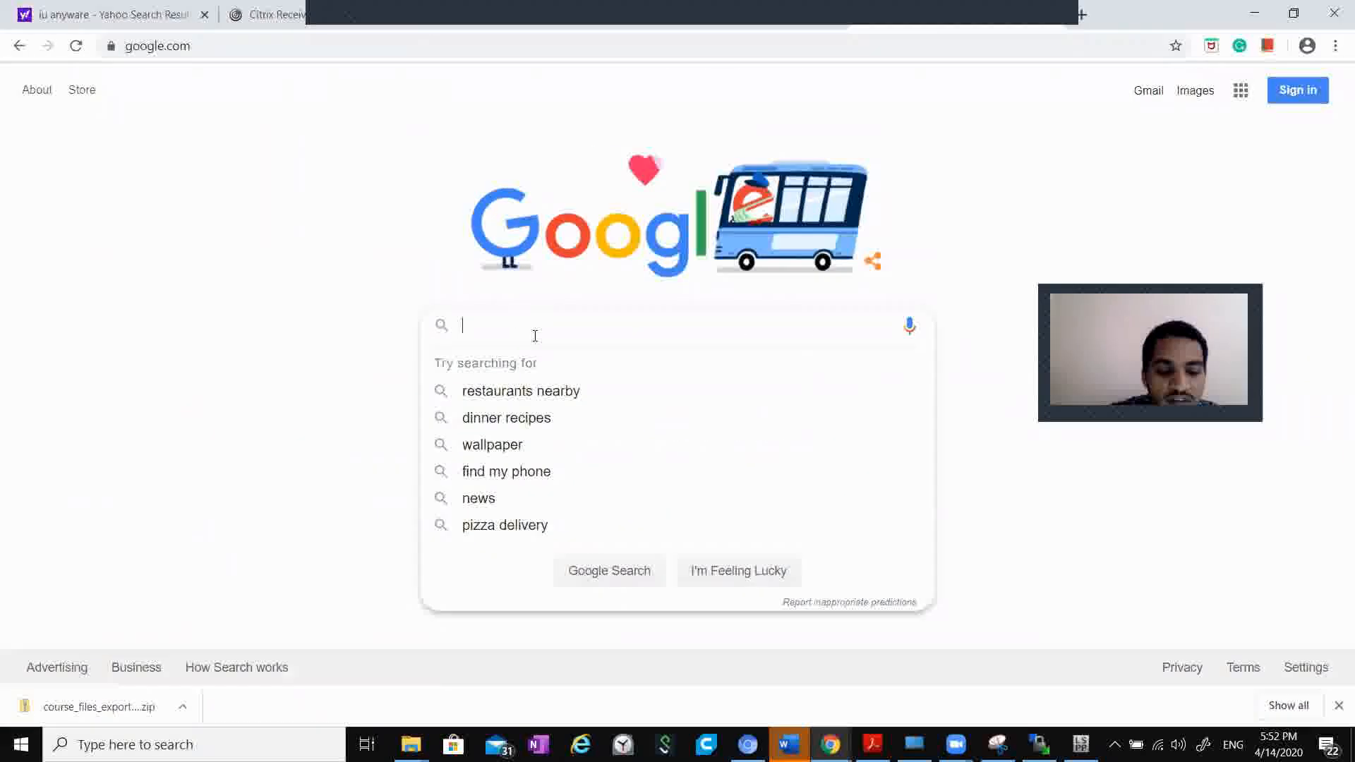
text(free fall cal)
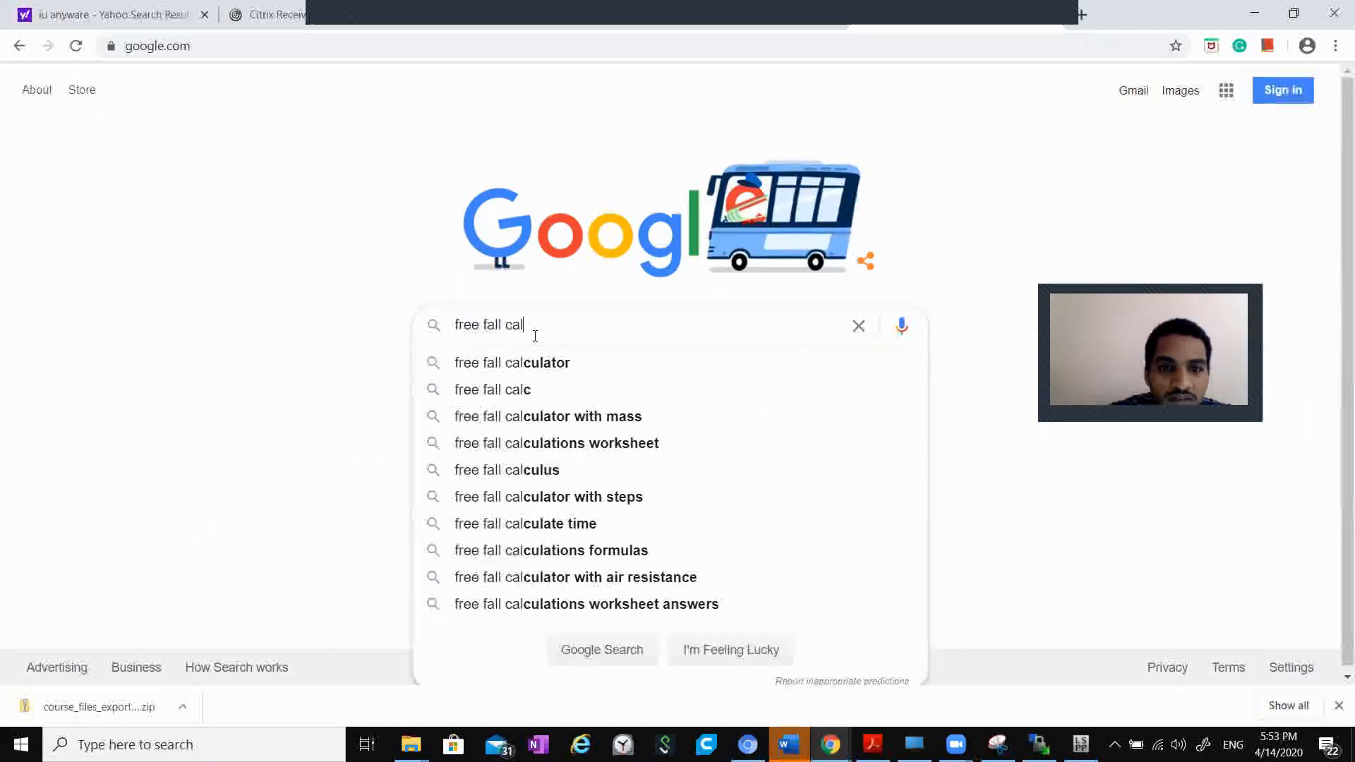
key(Down)
key(Return)
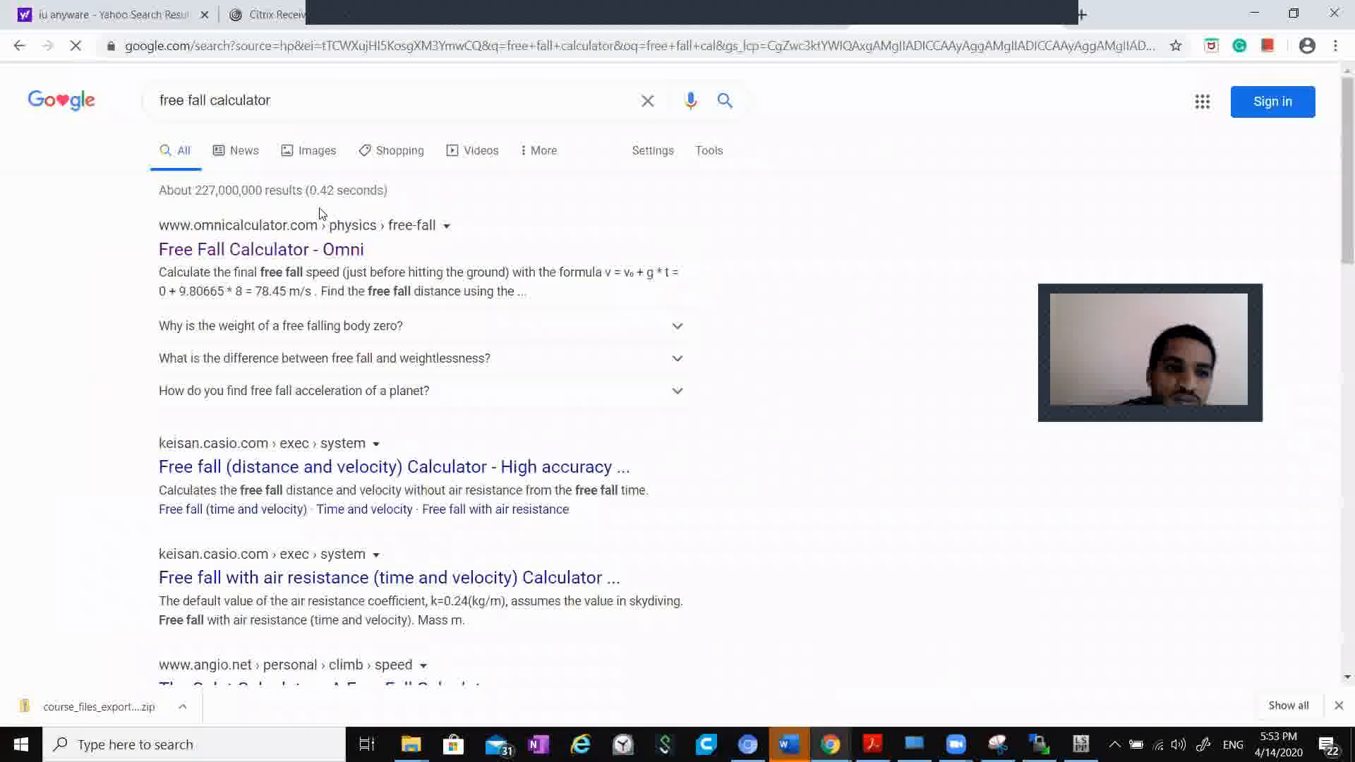
Step: Calculate the free-fall velocity for a height of 4 ft in Omni's Free Fall Calculator and return to LS-PrePost
click(291, 252)
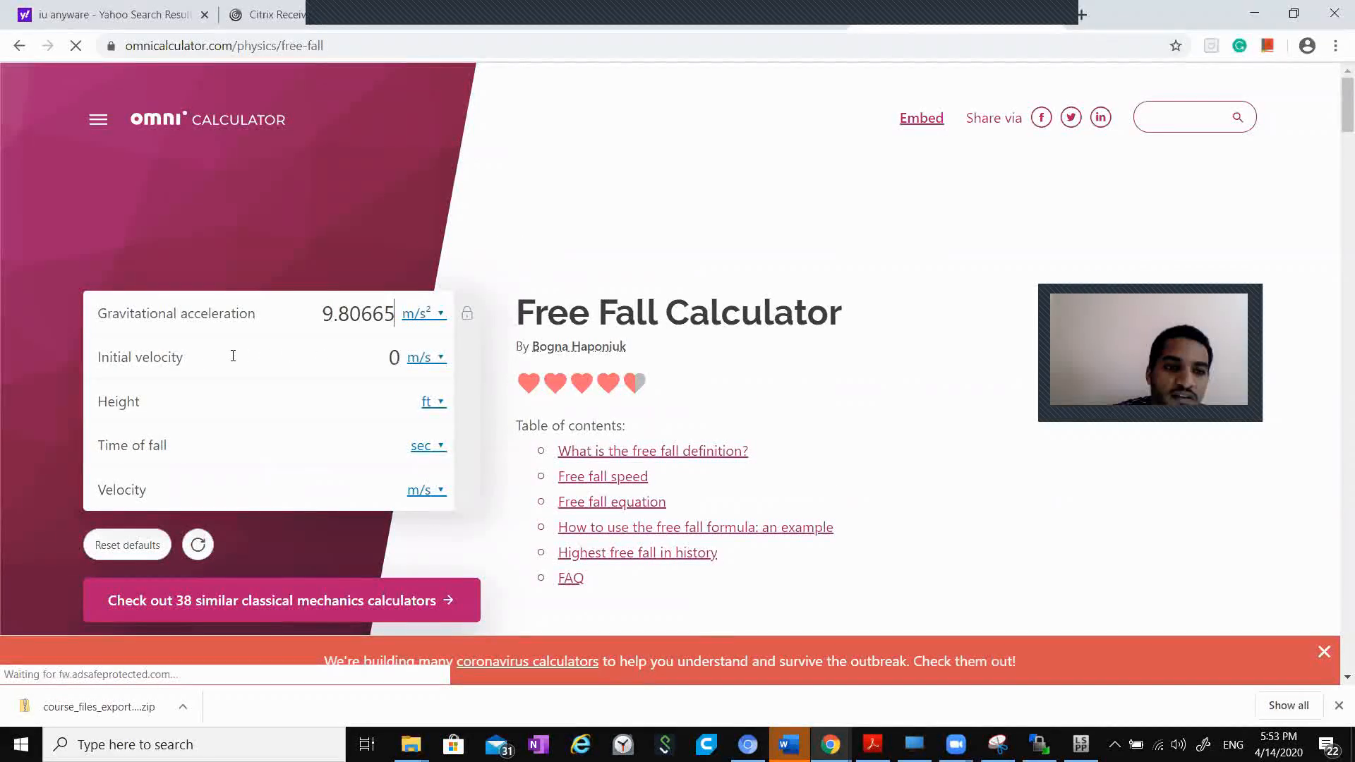
click(372, 383)
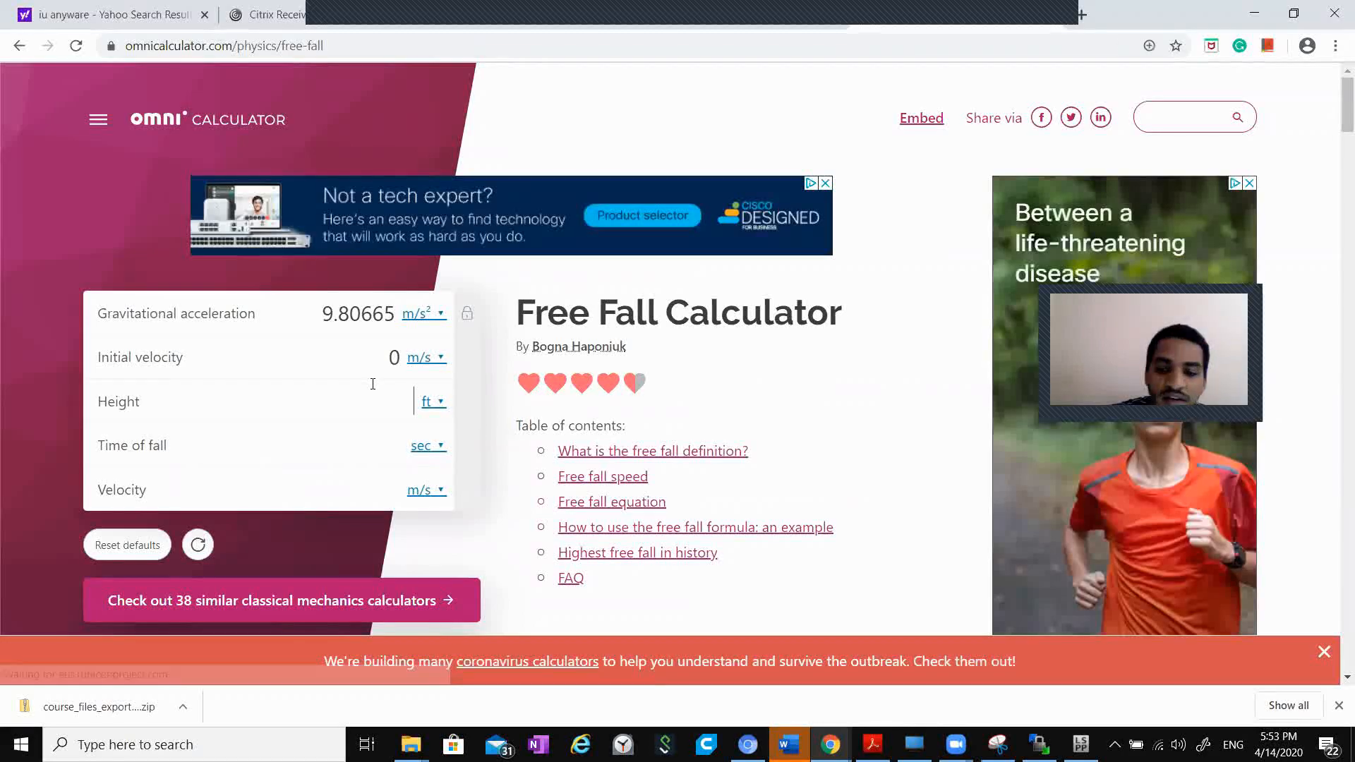
text(4)
drag(352, 490, 404, 490)
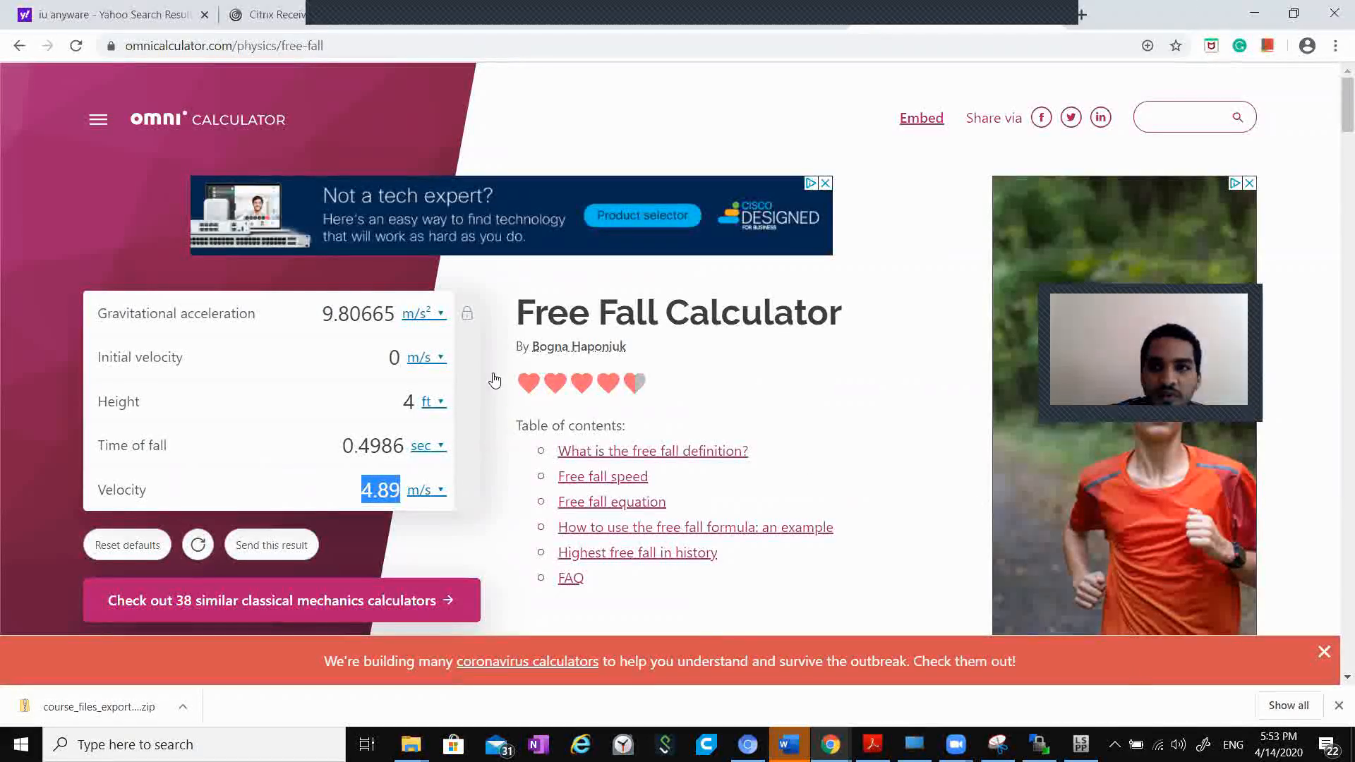
click(1254, 13)
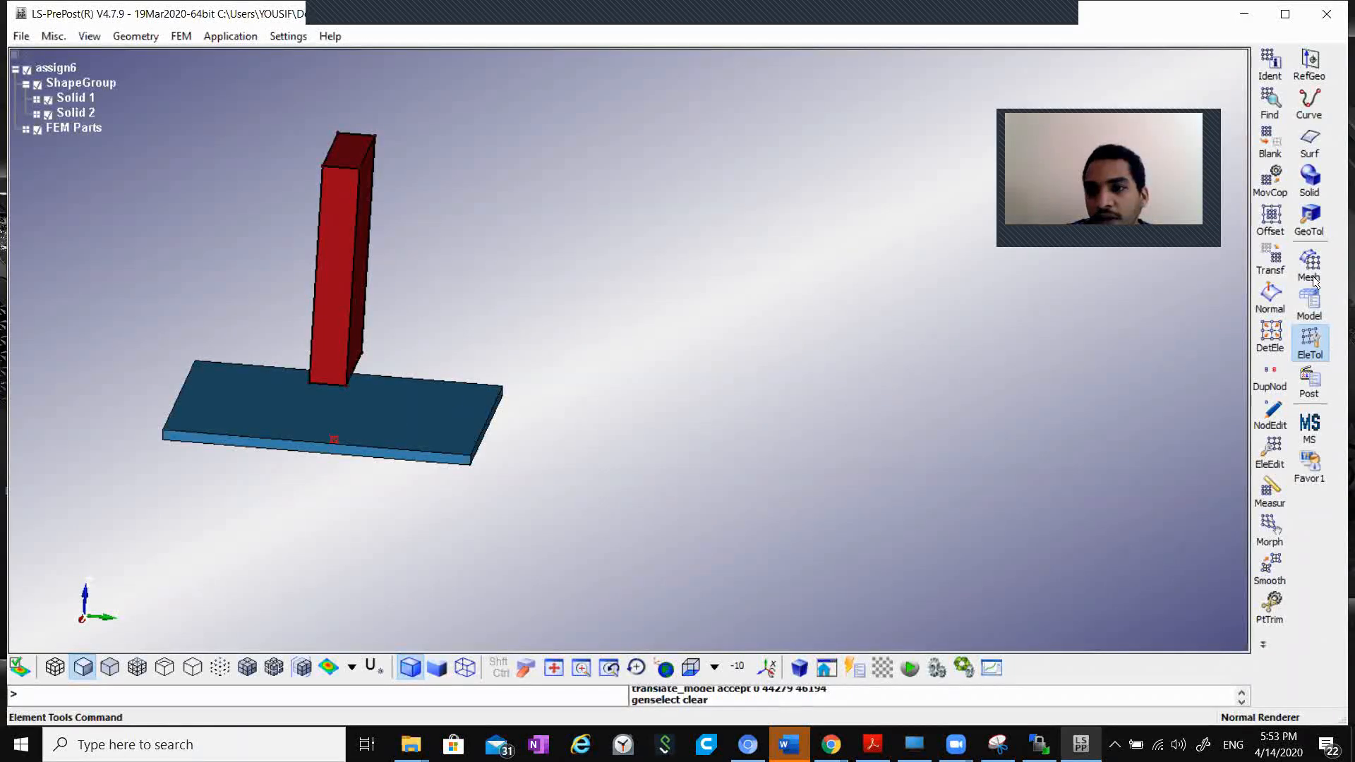
Step: Create an SPC boundary in Entity Creation on a node set of the whole plate part, with all six degrees of freedom fixed
click(1311, 300)
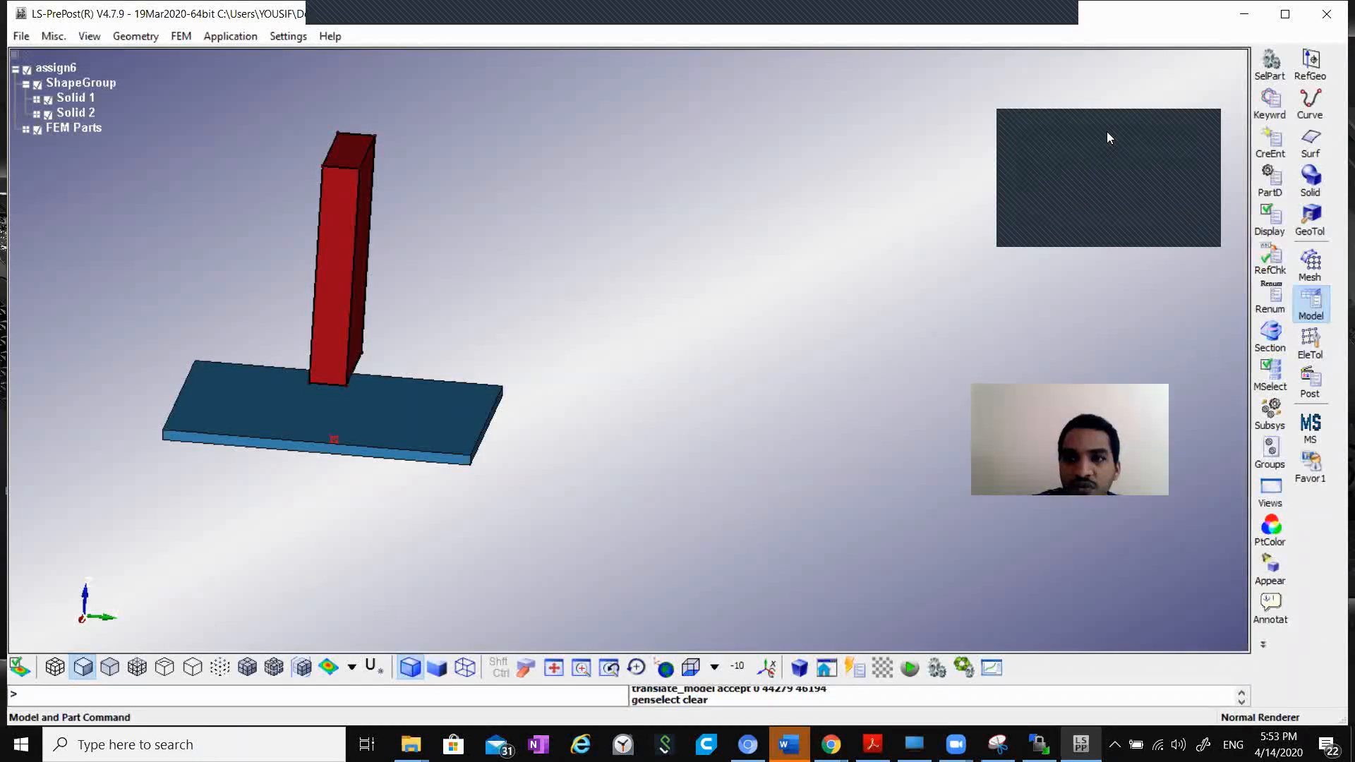
click(1270, 145)
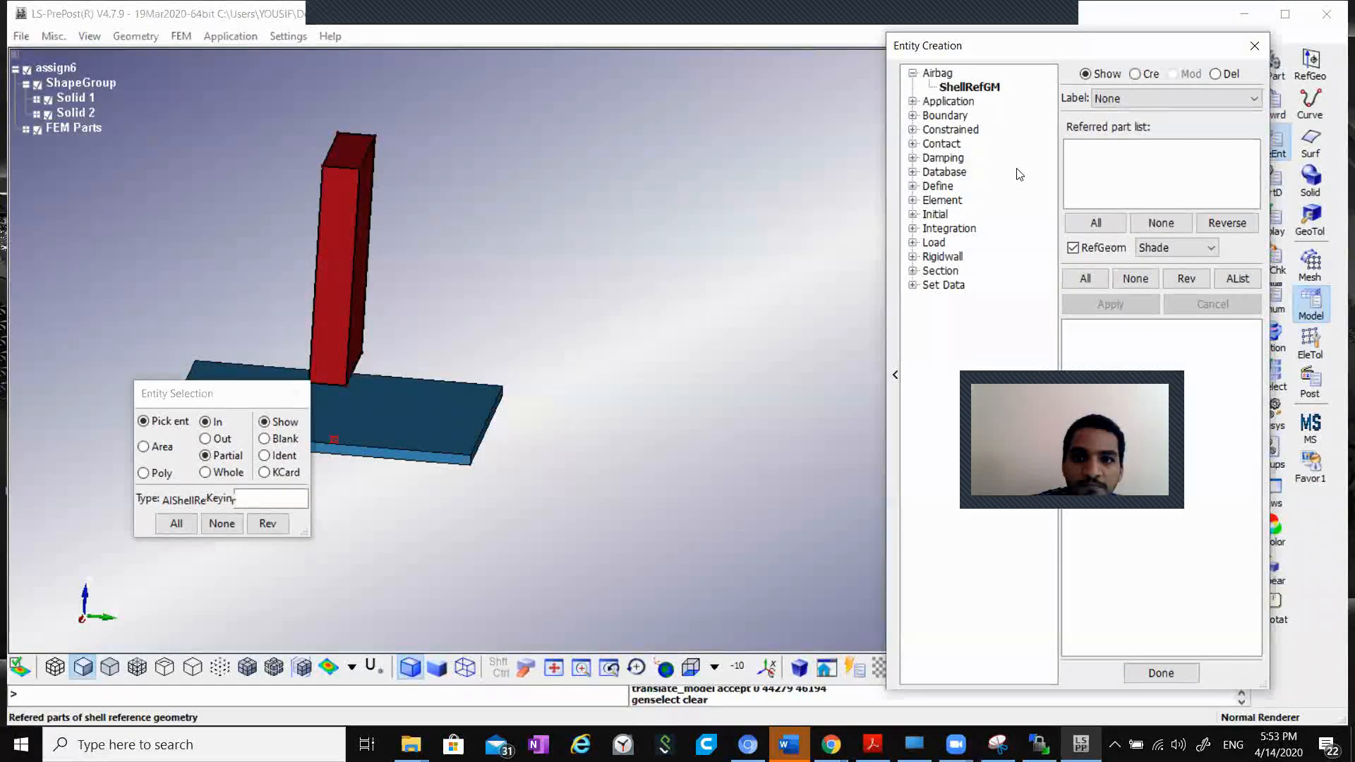
click(913, 115)
click(949, 129)
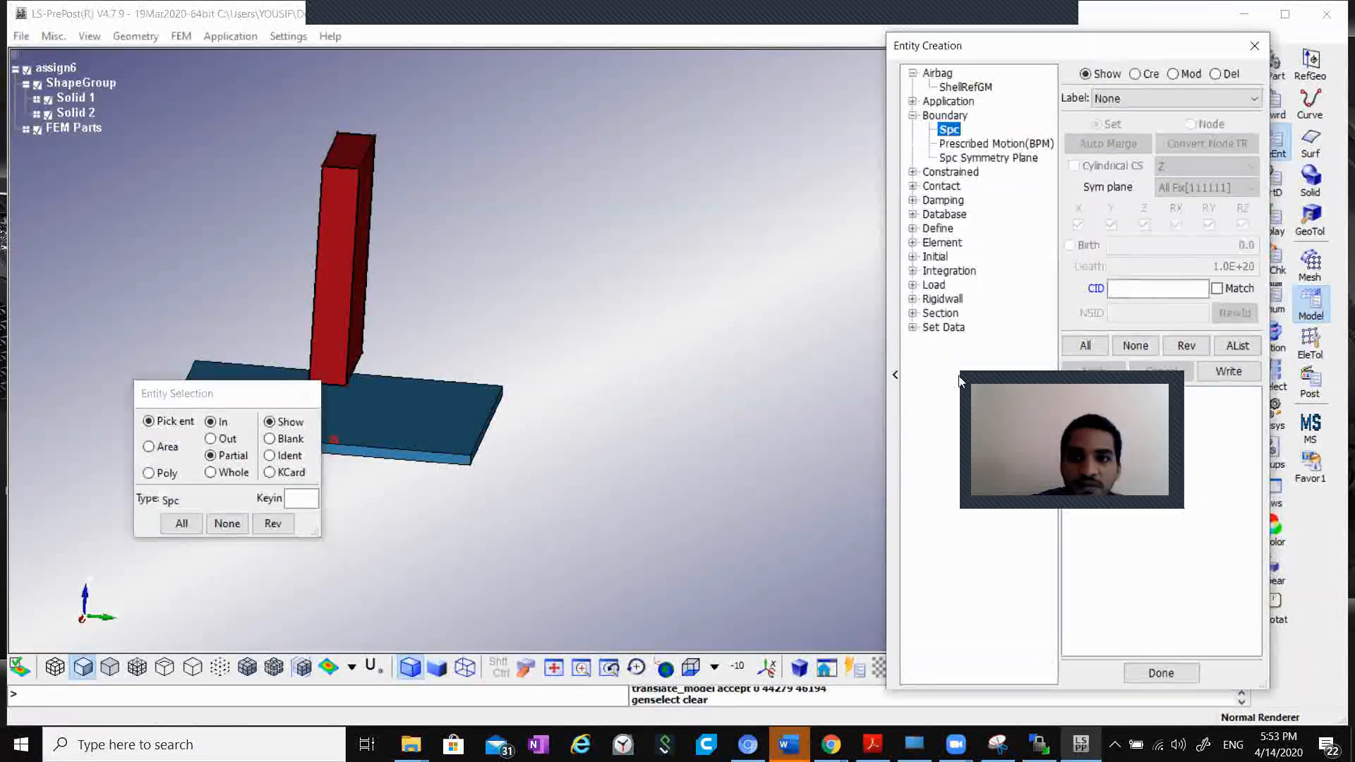
drag(1062, 378, 1053, 420)
drag(240, 394, 150, 478)
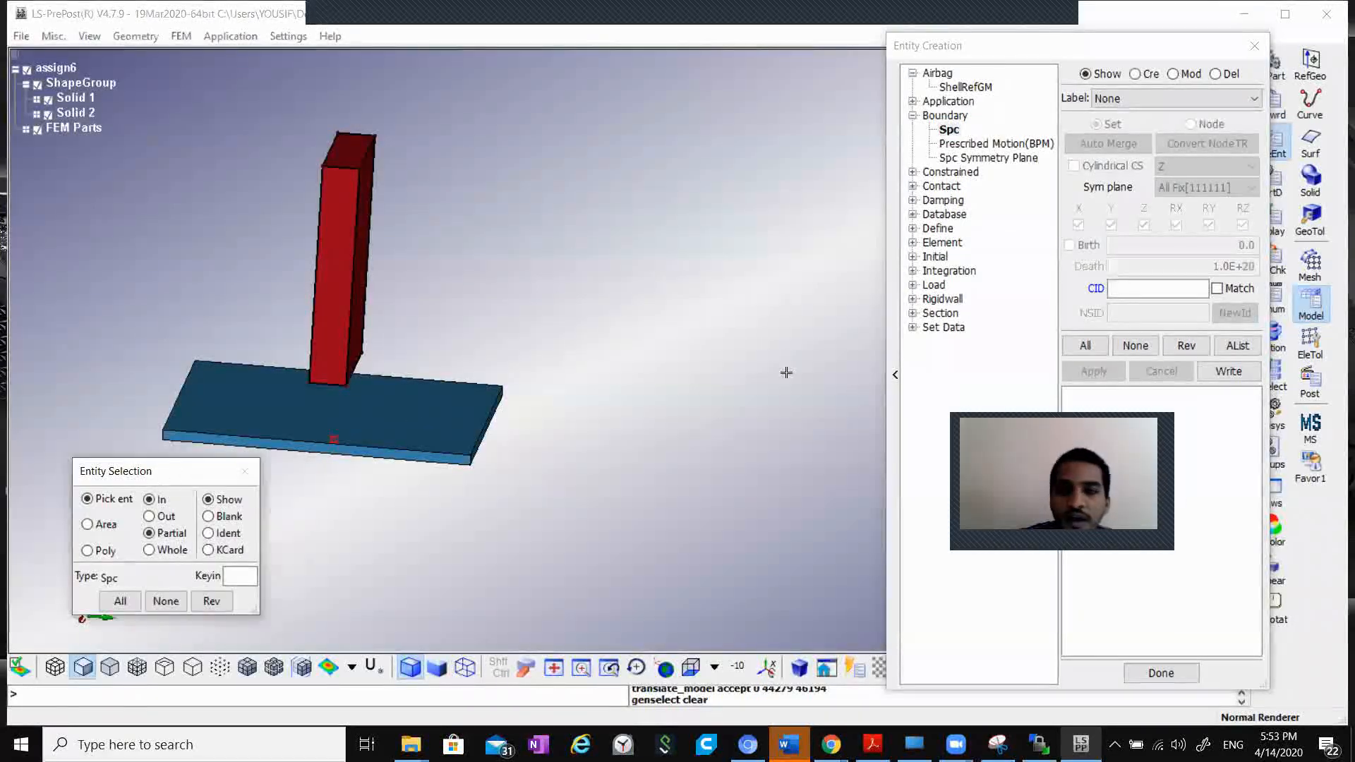
click(1136, 74)
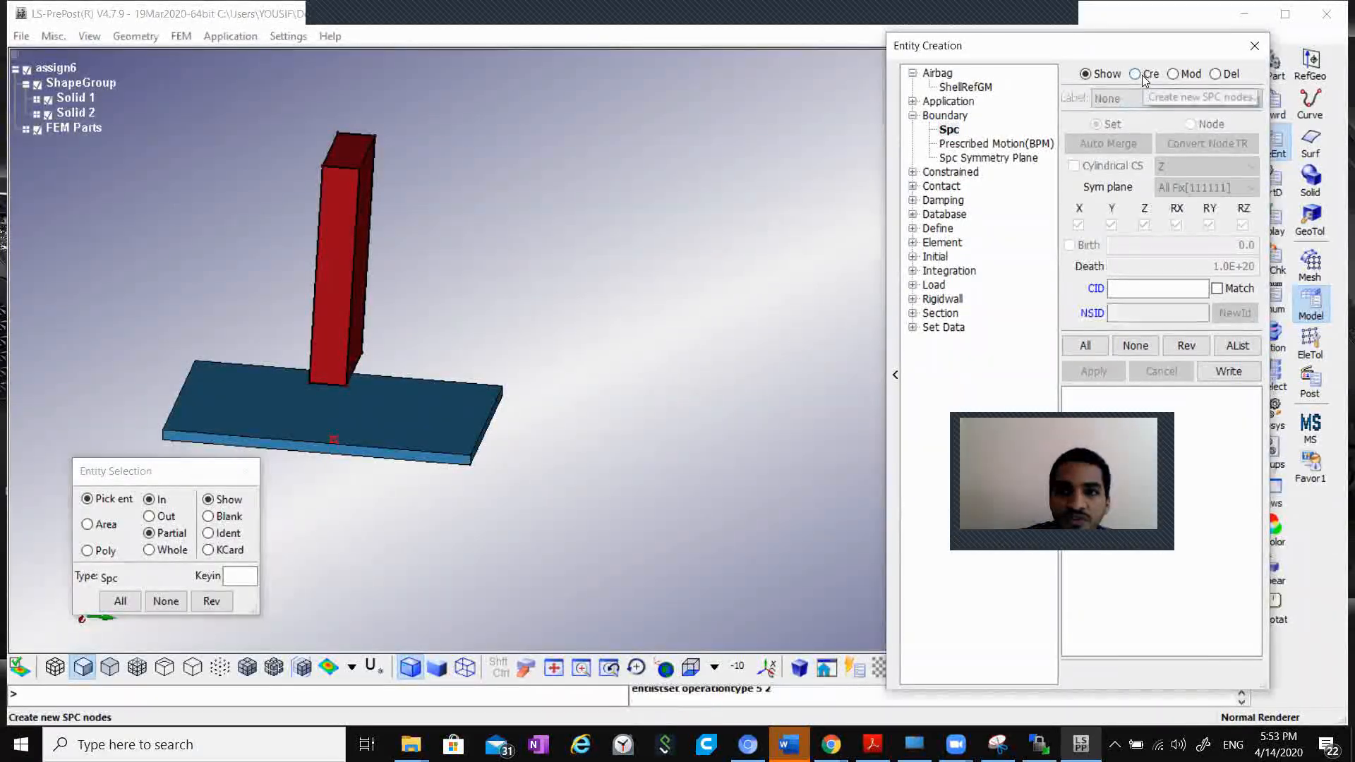
click(431, 415)
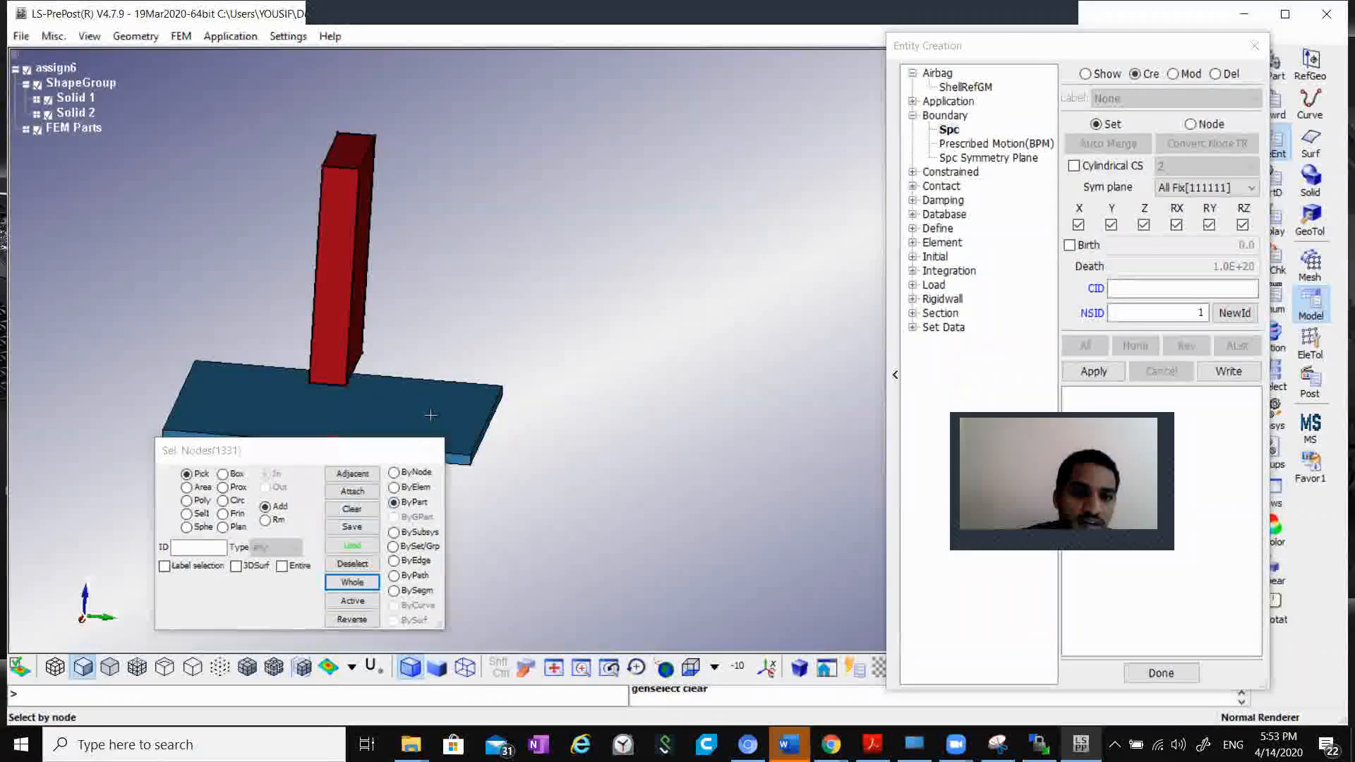
click(1094, 372)
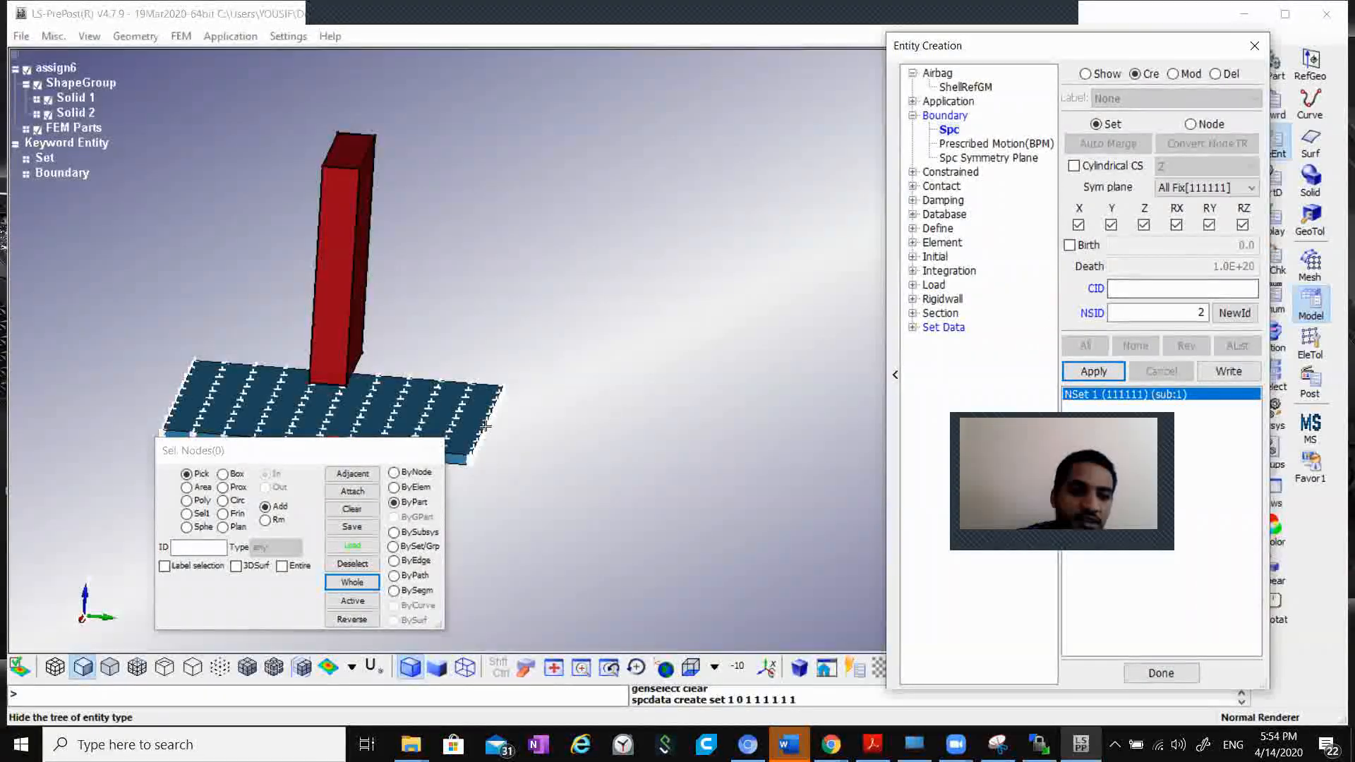
scroll(357, 406, down, 2)
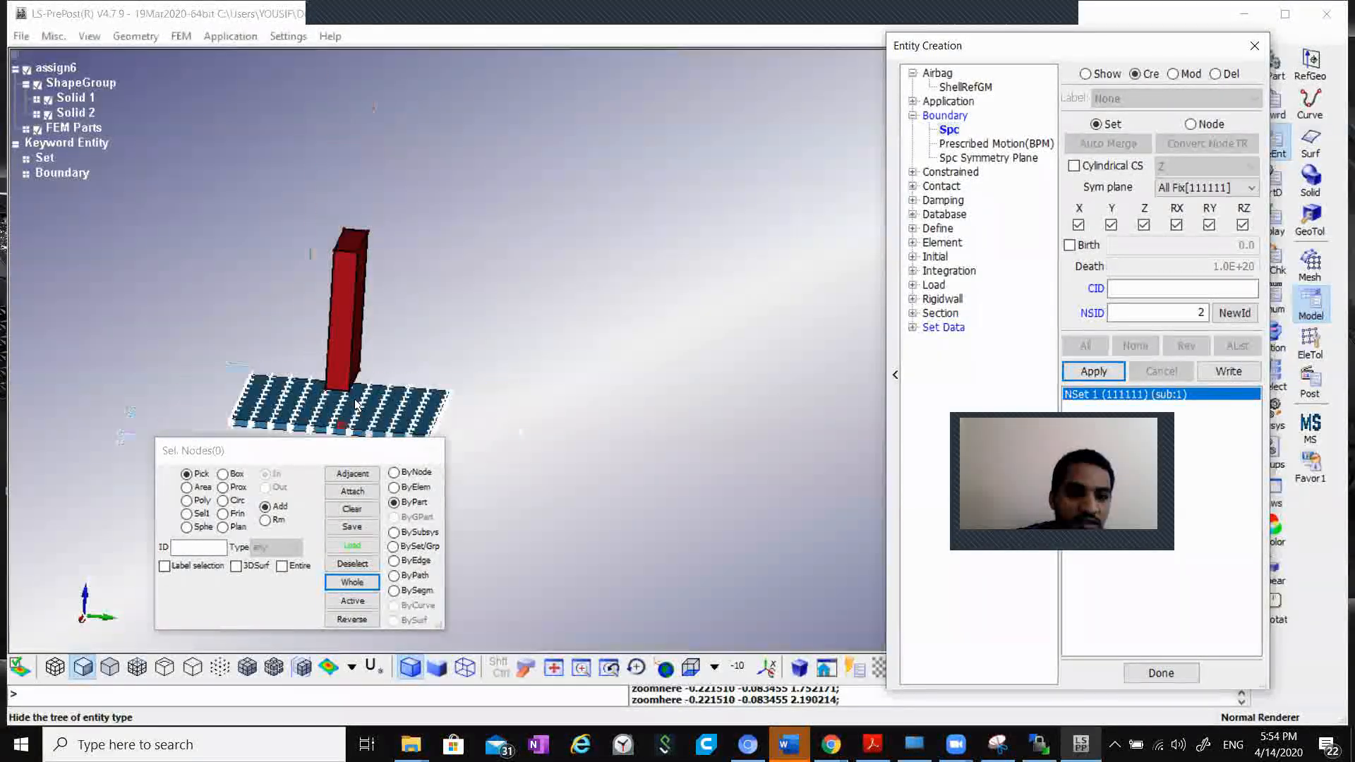
Step: Create a second SPC boundary on the nodes of the block's top face, with every degree of freedom fixed except Z translation
scroll(356, 406, up, 2)
scroll(454, 375, down, 2)
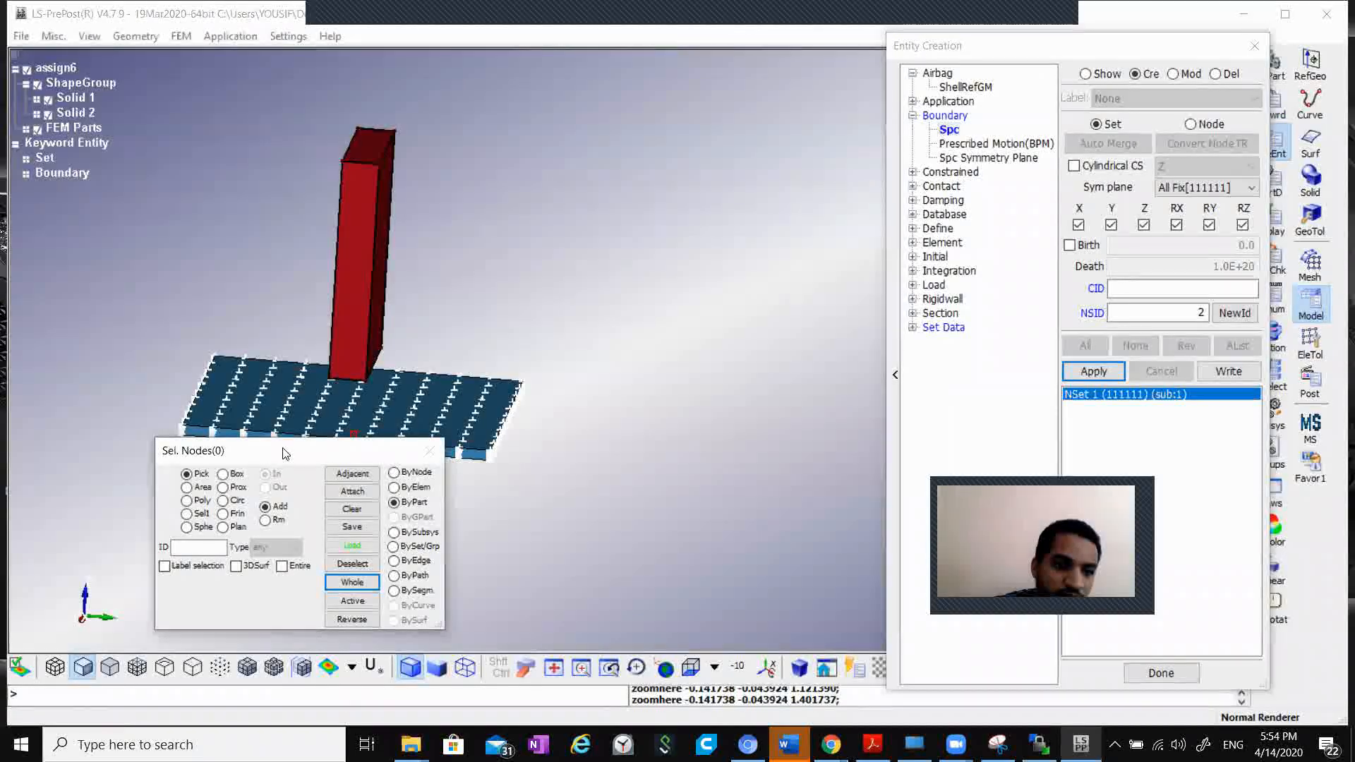
drag(285, 454, 636, 407)
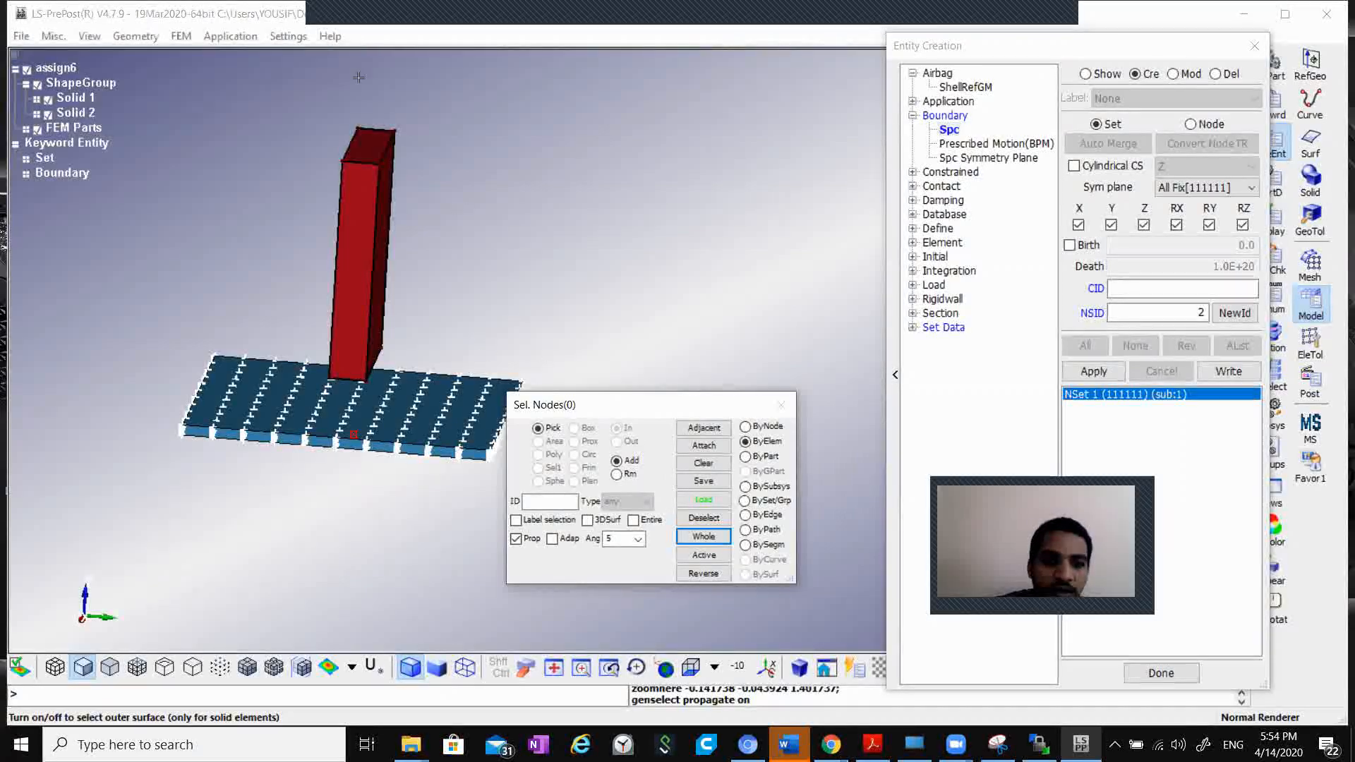
click(371, 146)
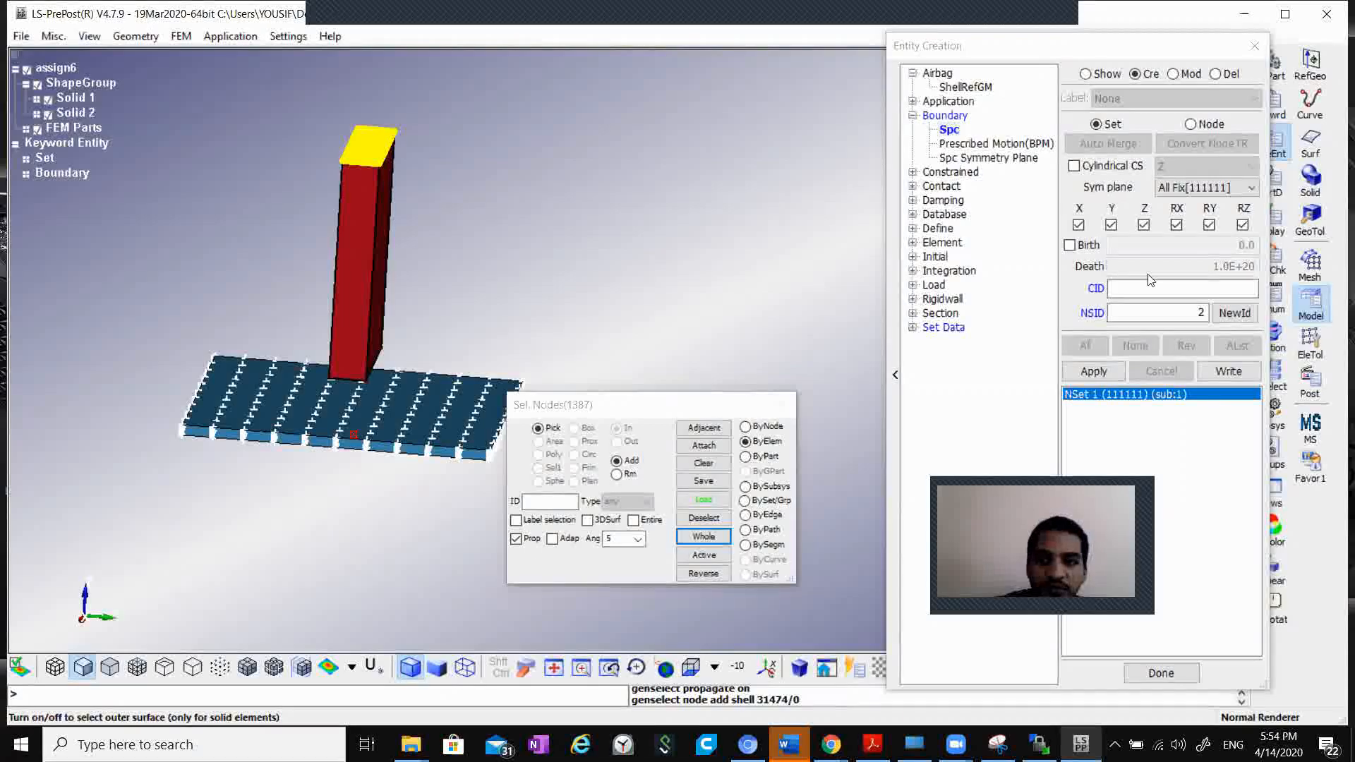
click(1144, 226)
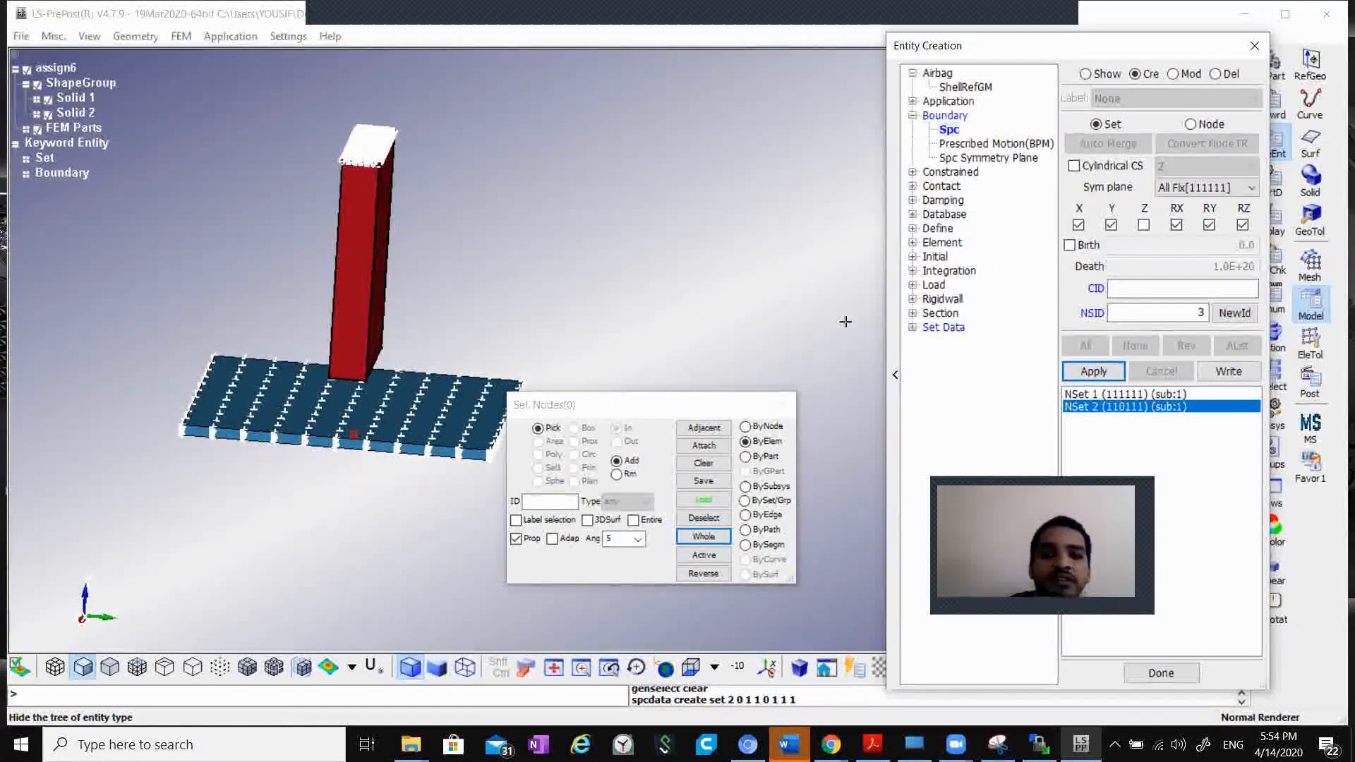
Step: Create a *SET_NODE set titled box from all nodes of the block part
click(912, 328)
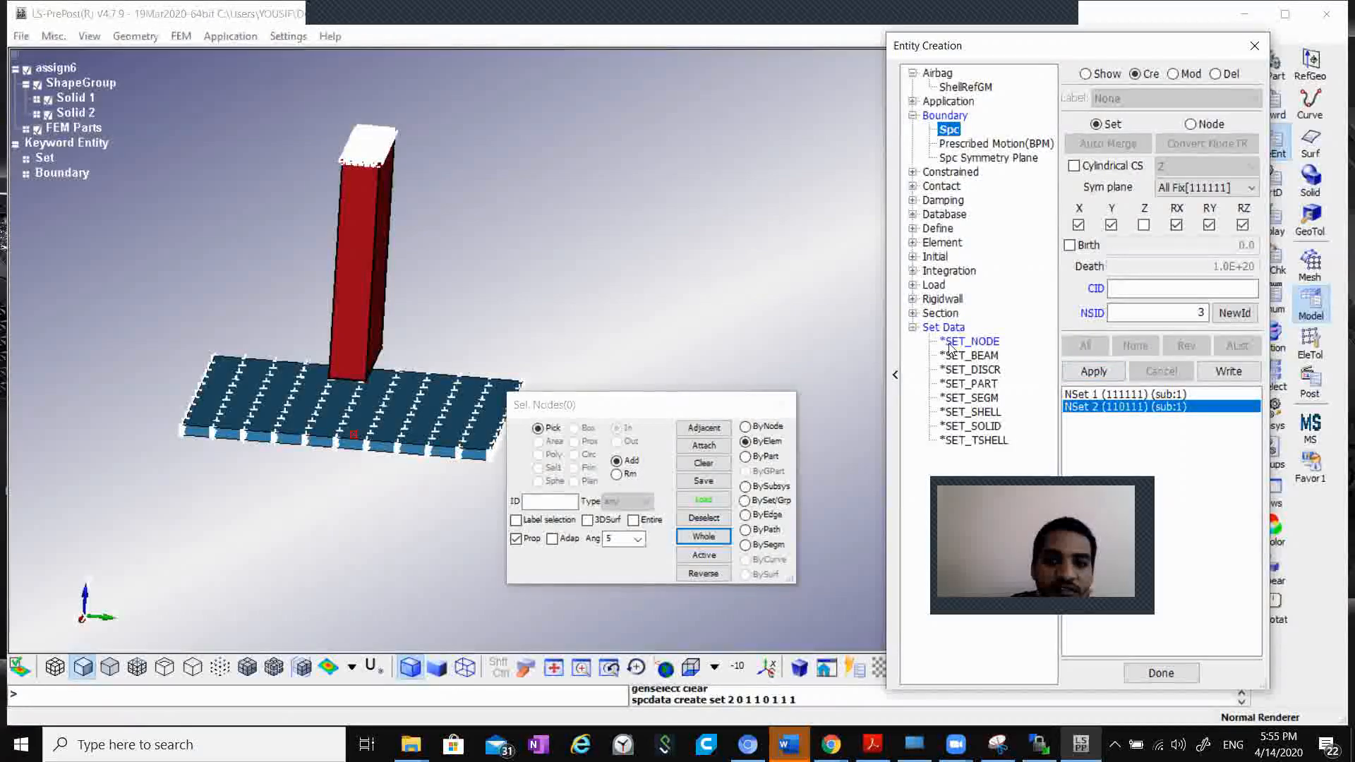
click(946, 343)
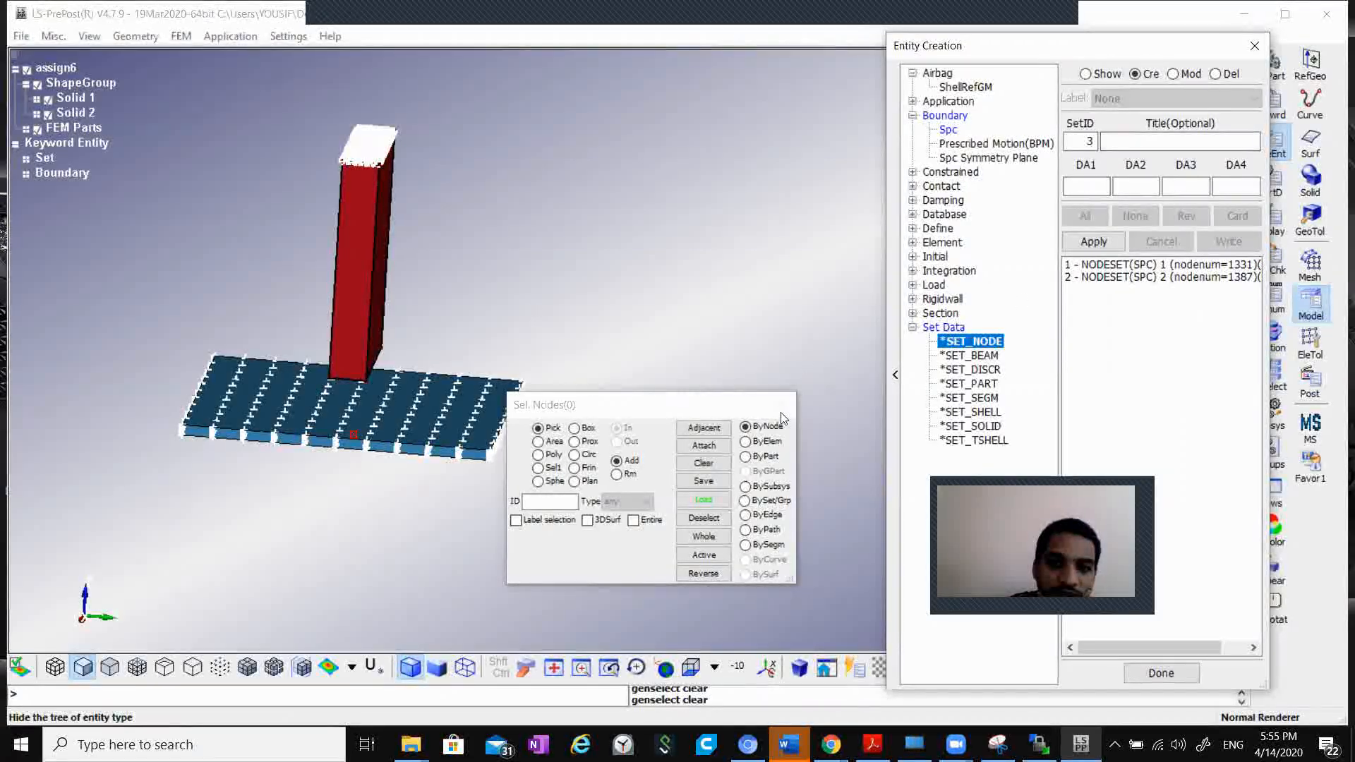
click(745, 457)
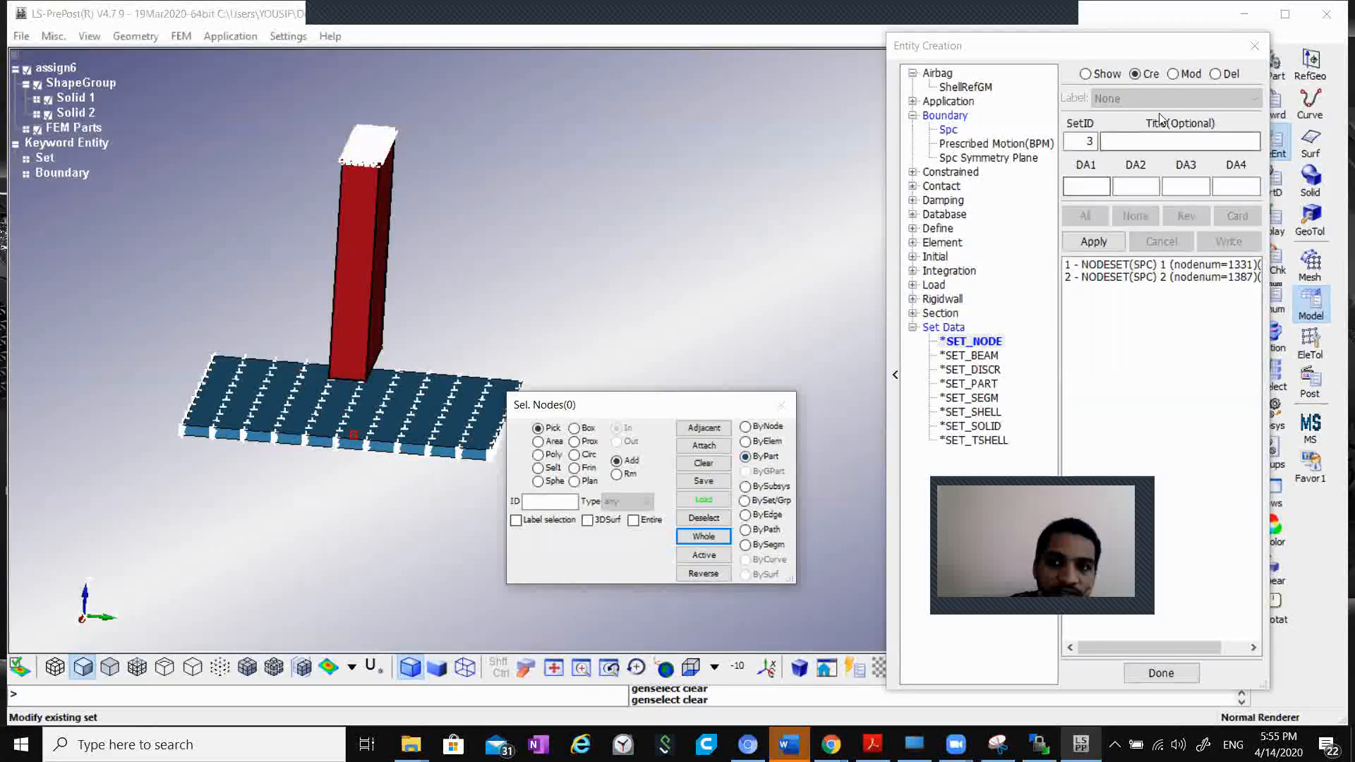
click(361, 276)
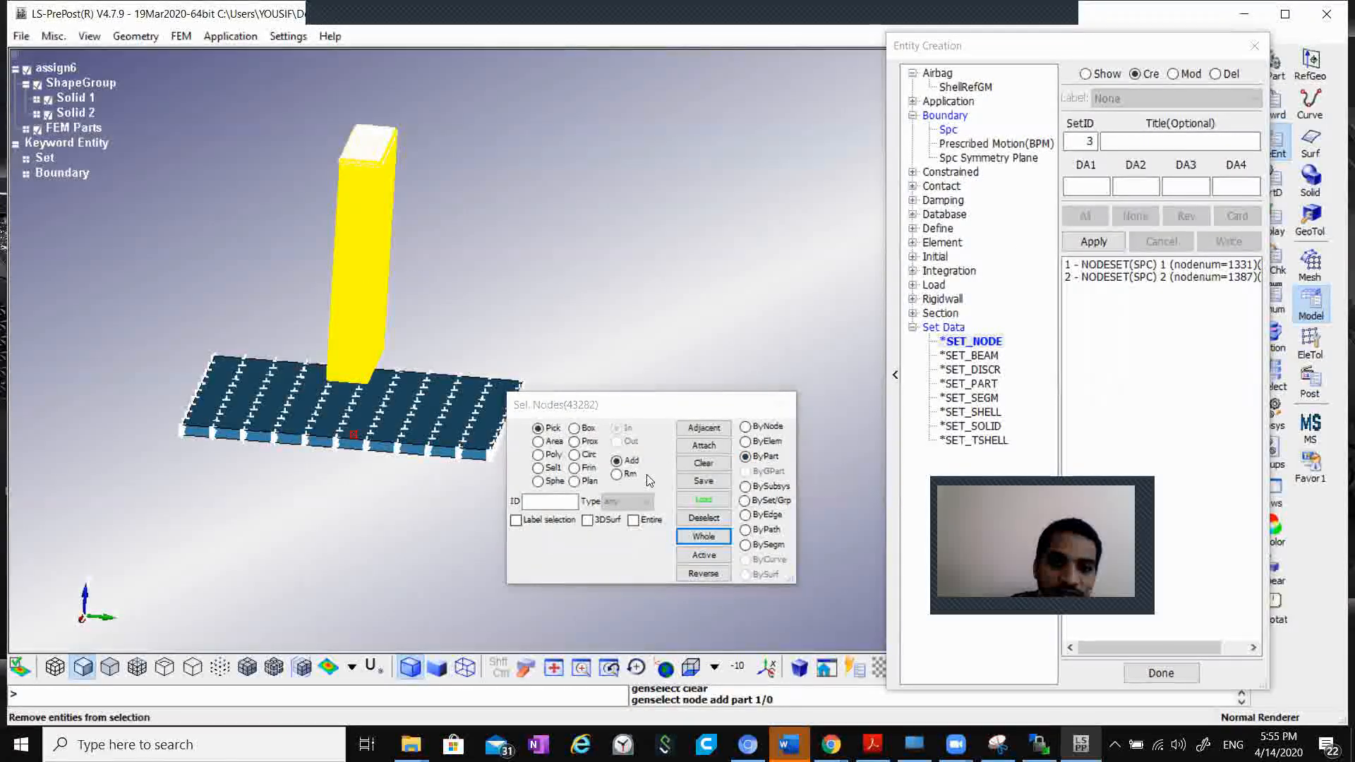
click(1172, 146)
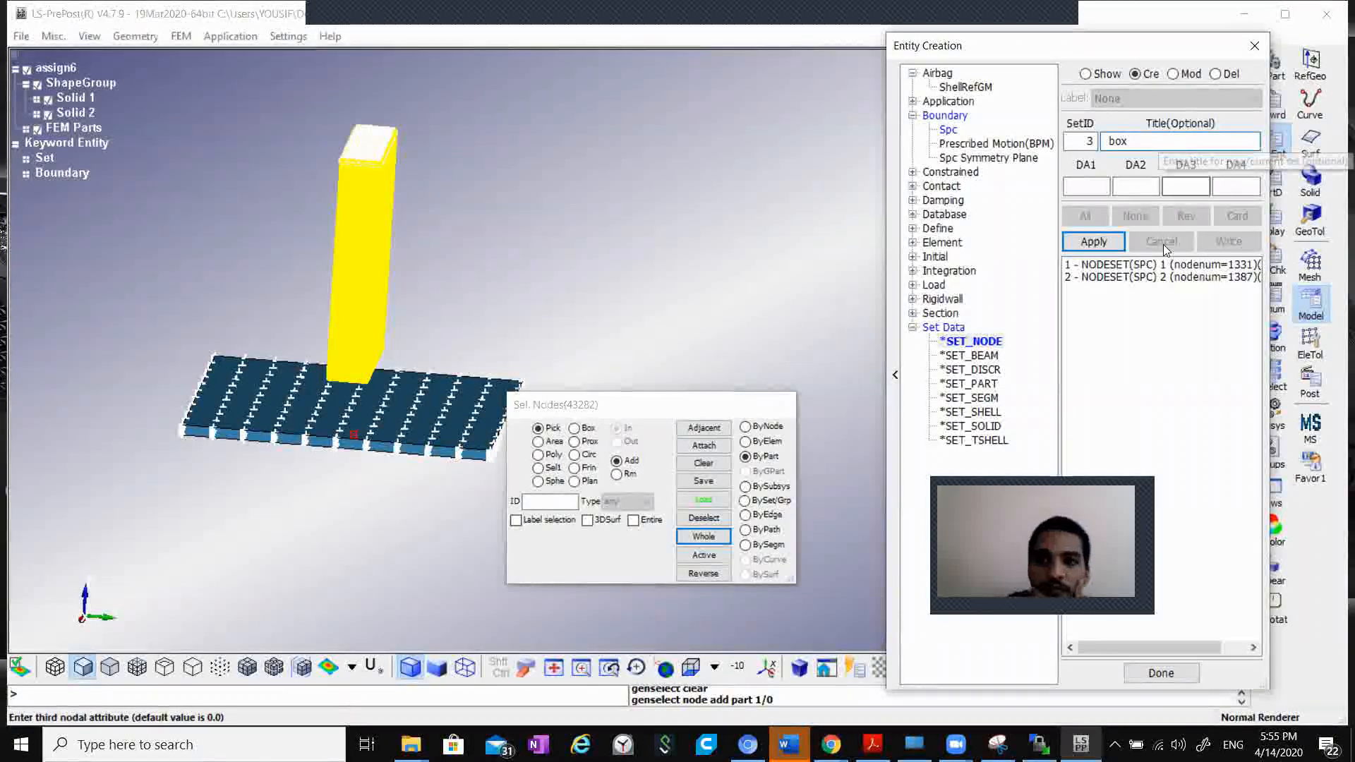
click(1093, 241)
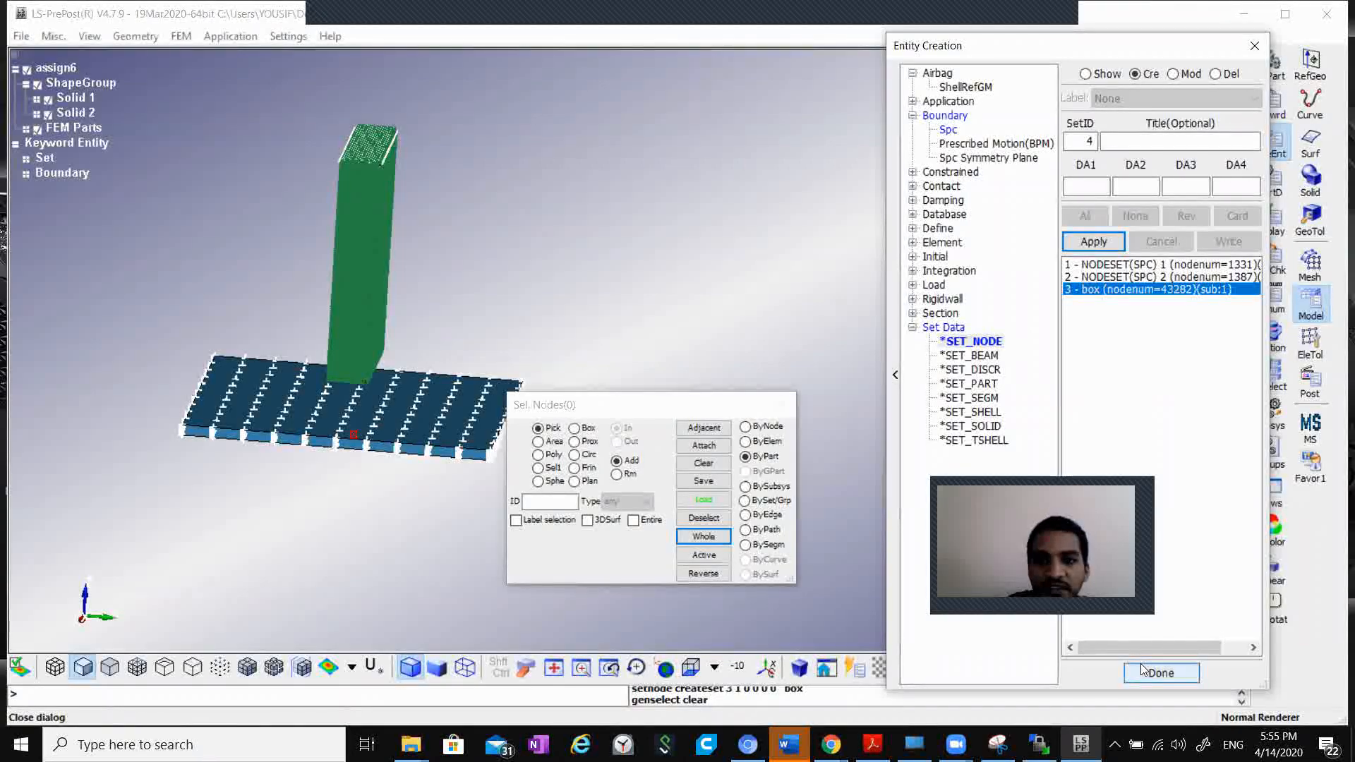
click(913, 228)
click(946, 242)
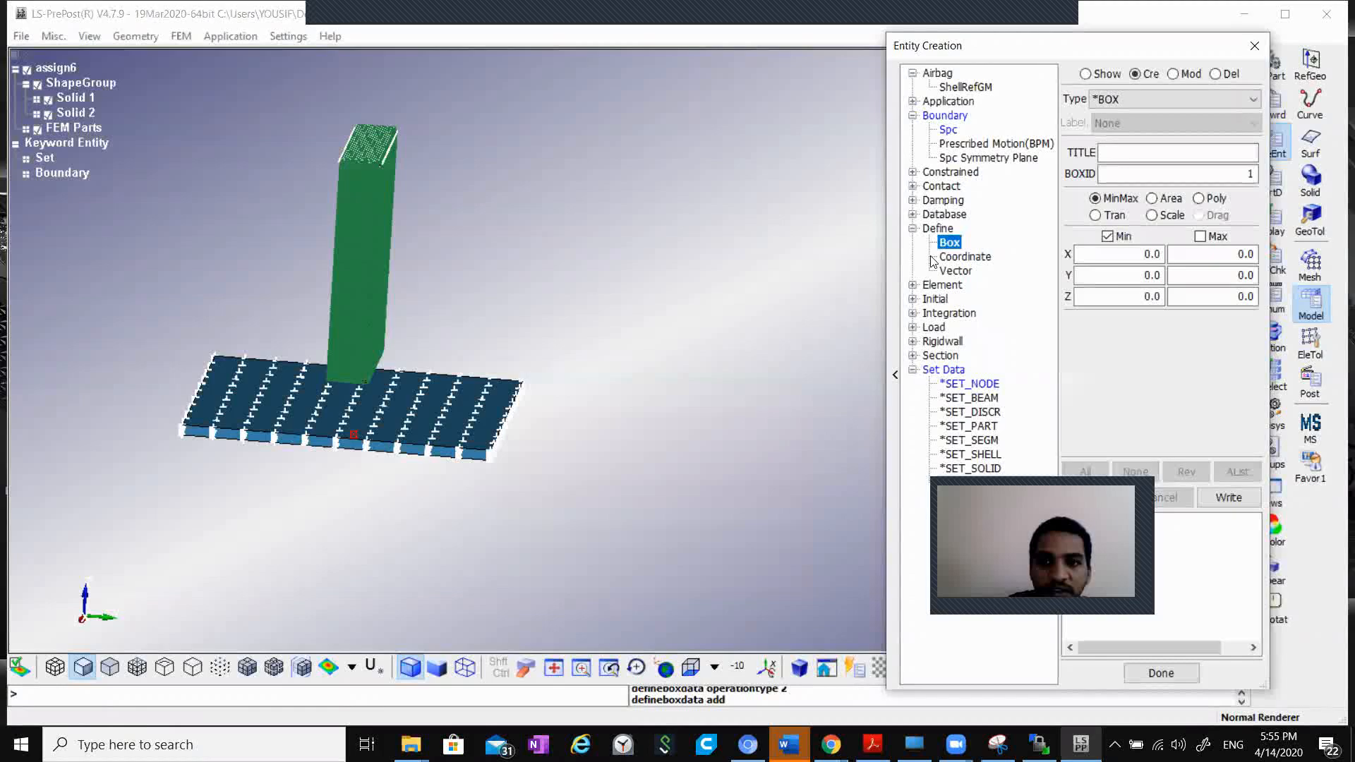
click(914, 298)
click(958, 313)
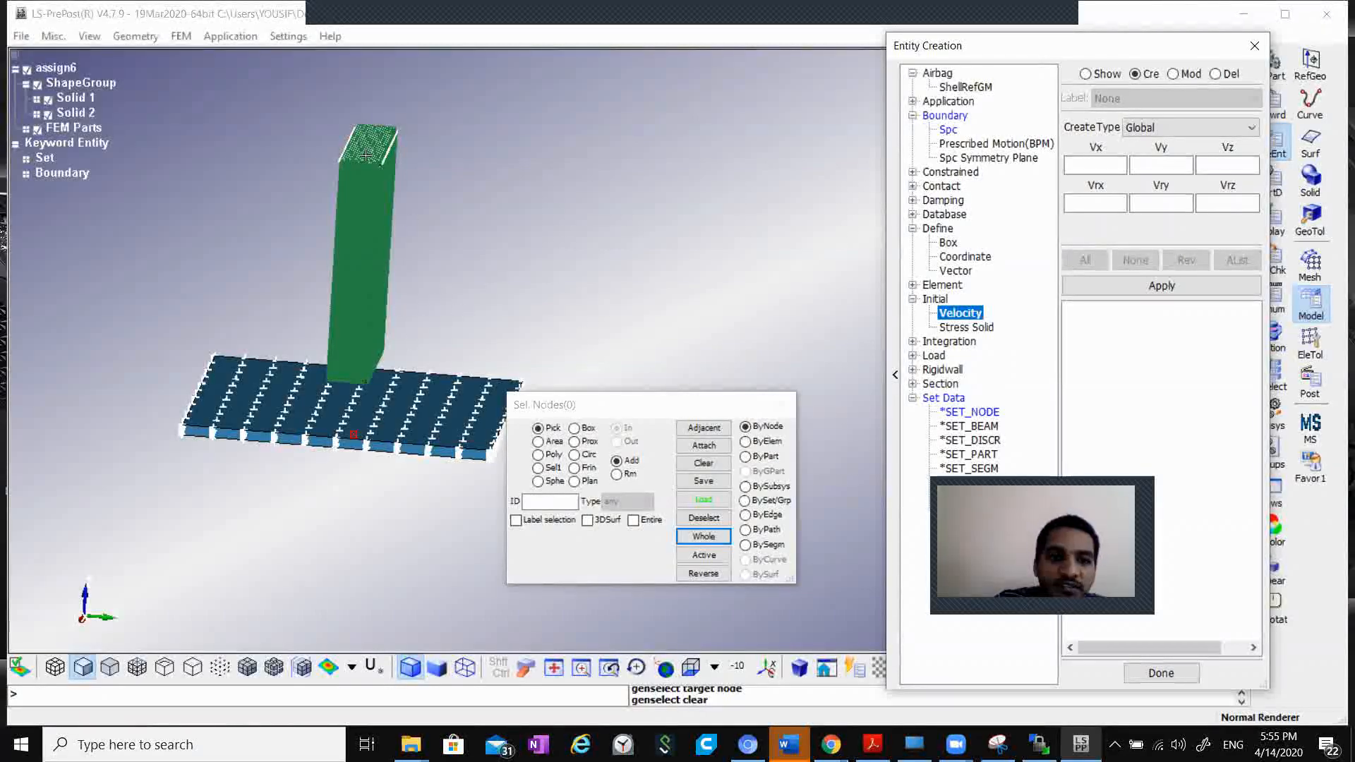
click(1253, 46)
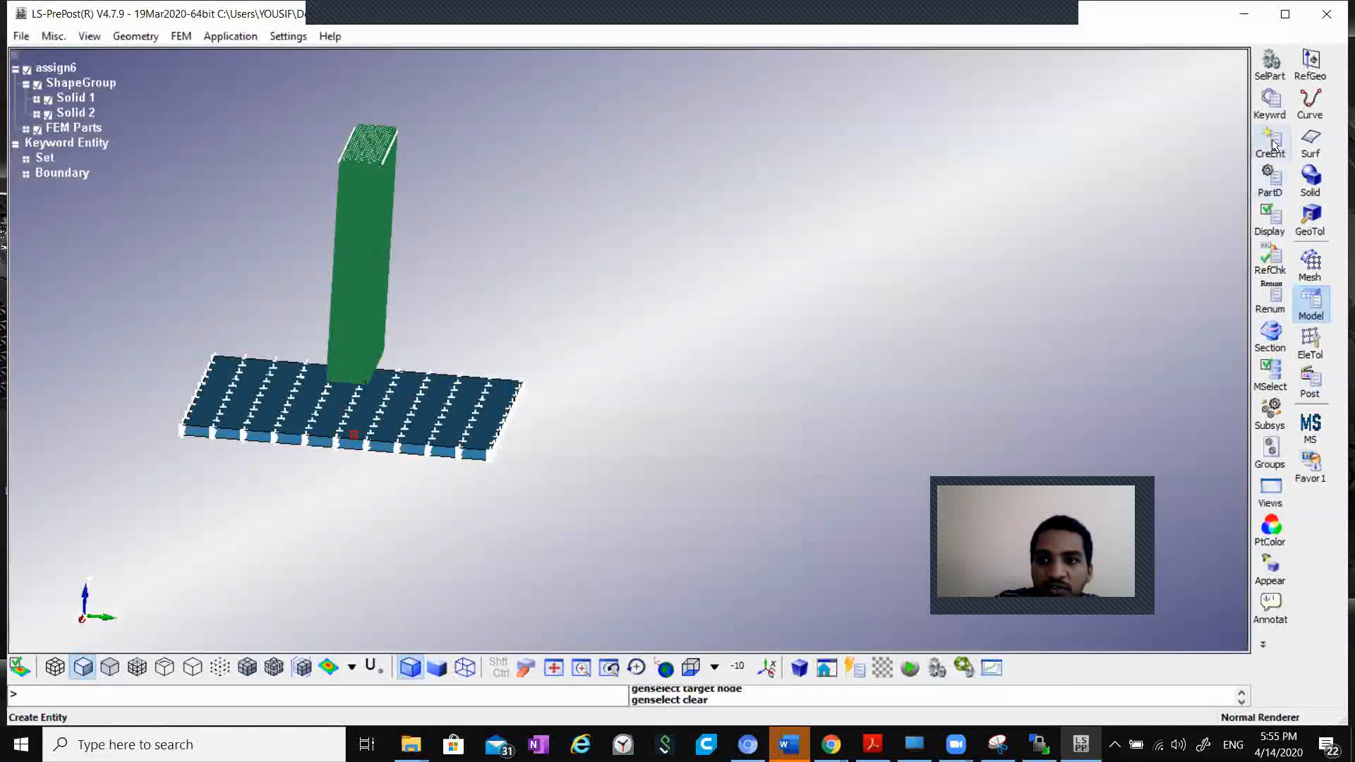
Step: Open the PART keyword data in the Keyword Manager and change the LSHELL1 part's title to box
click(1270, 102)
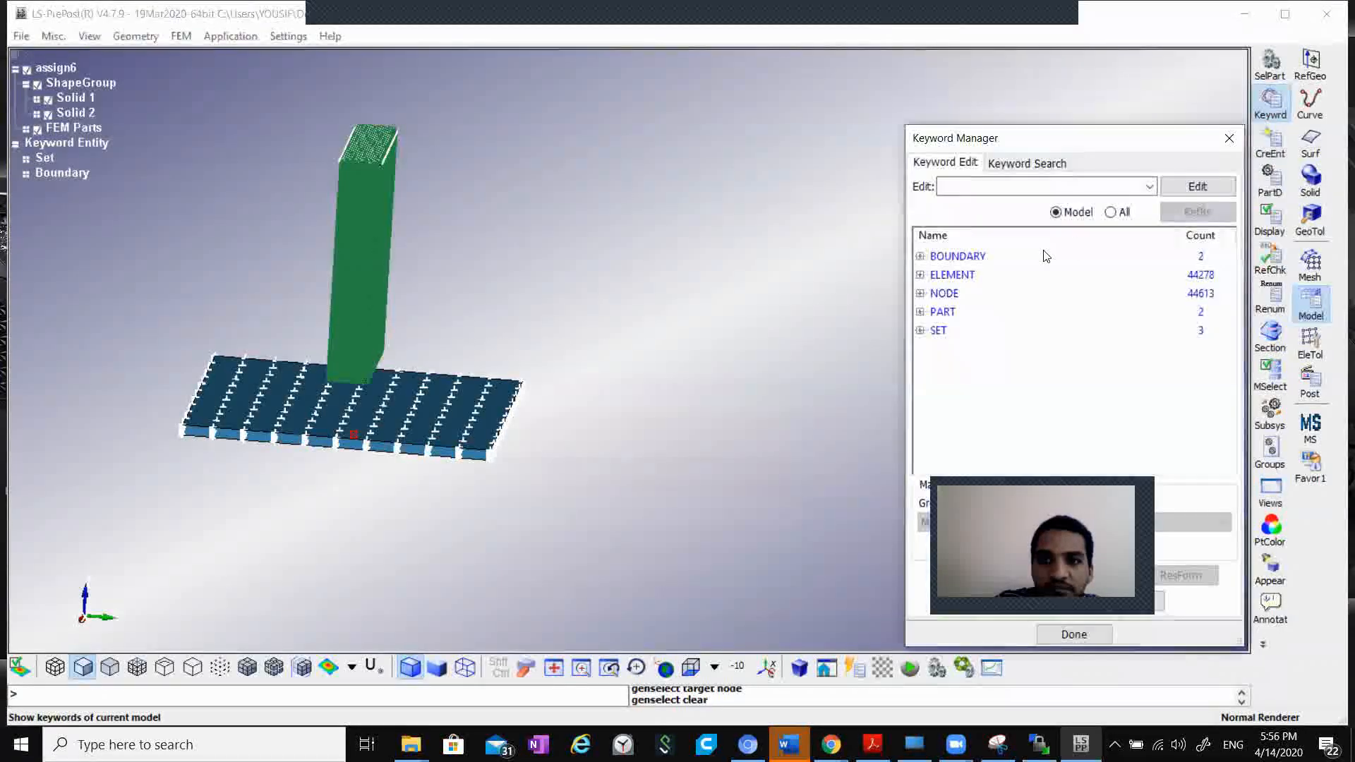
click(920, 313)
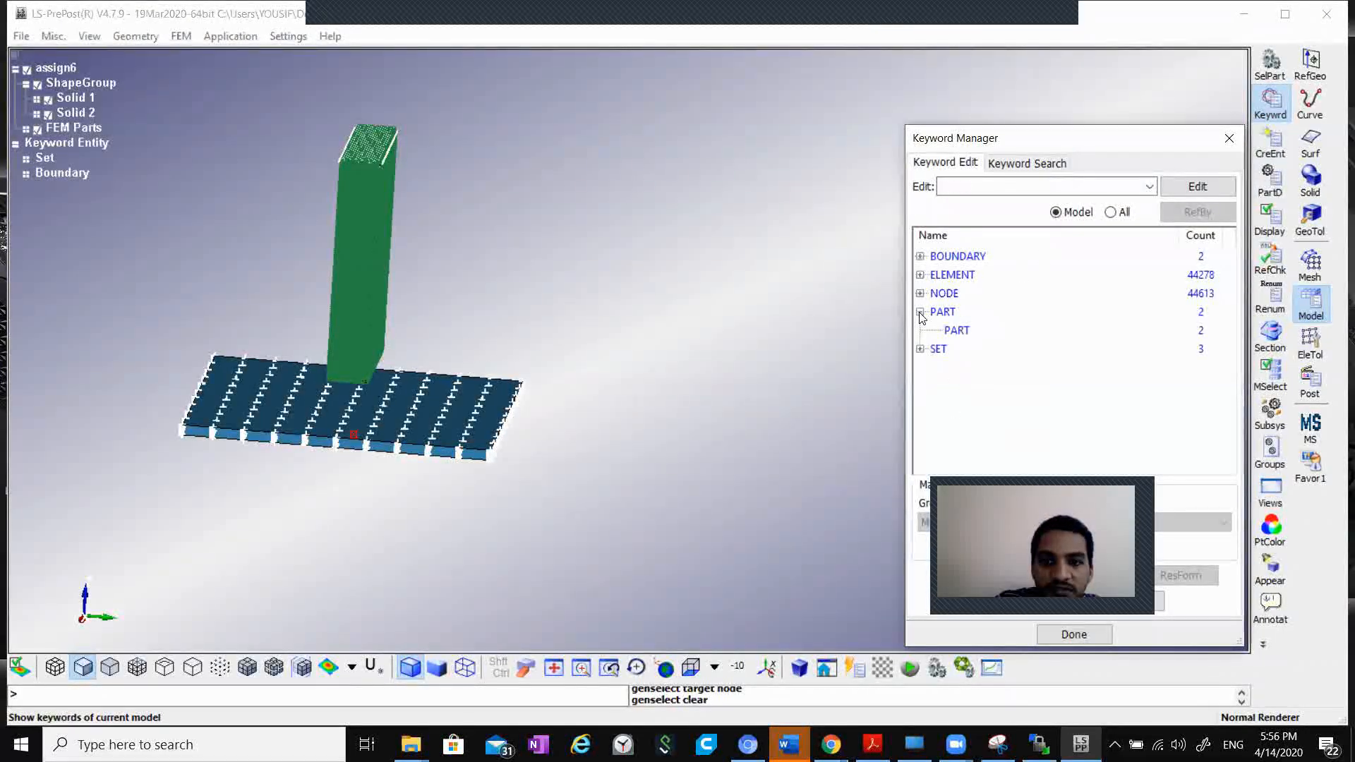
click(956, 331)
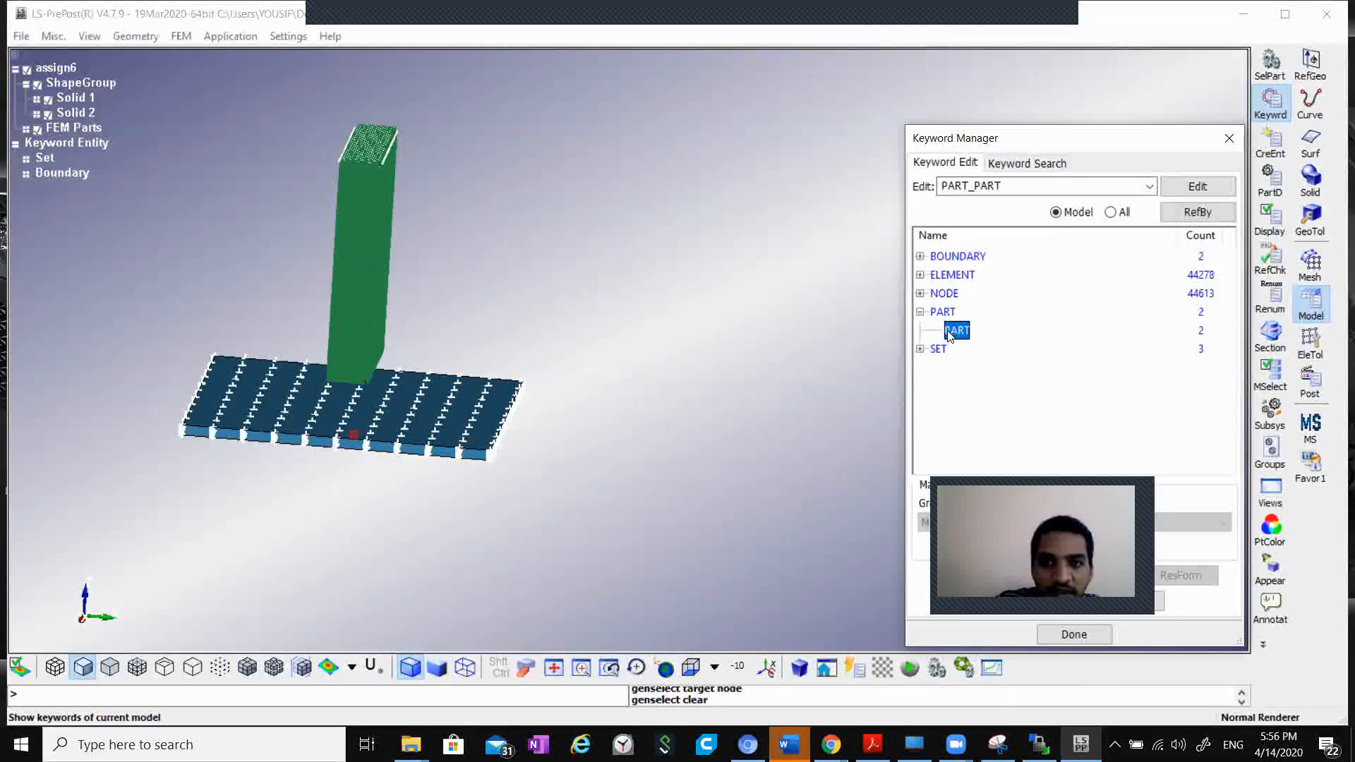
double_click(954, 331)
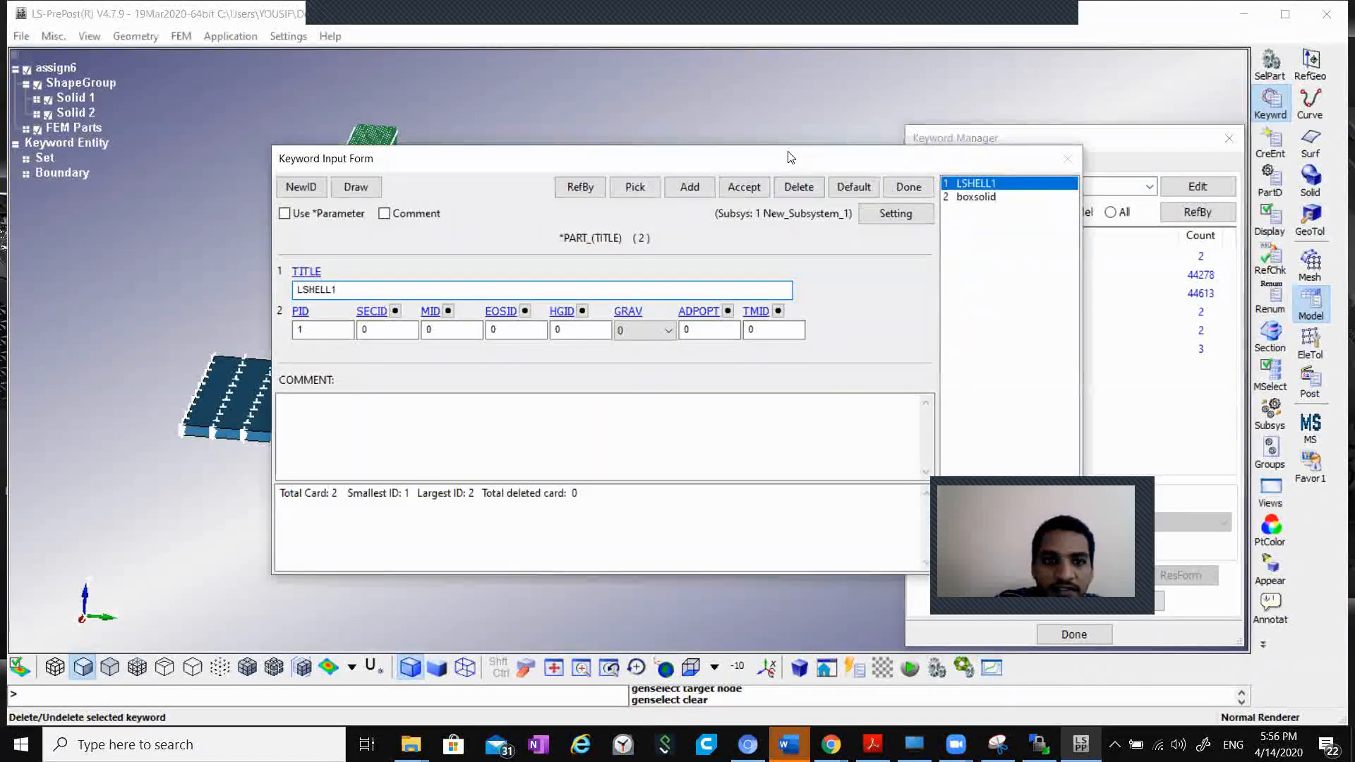
drag(790, 157, 835, 127)
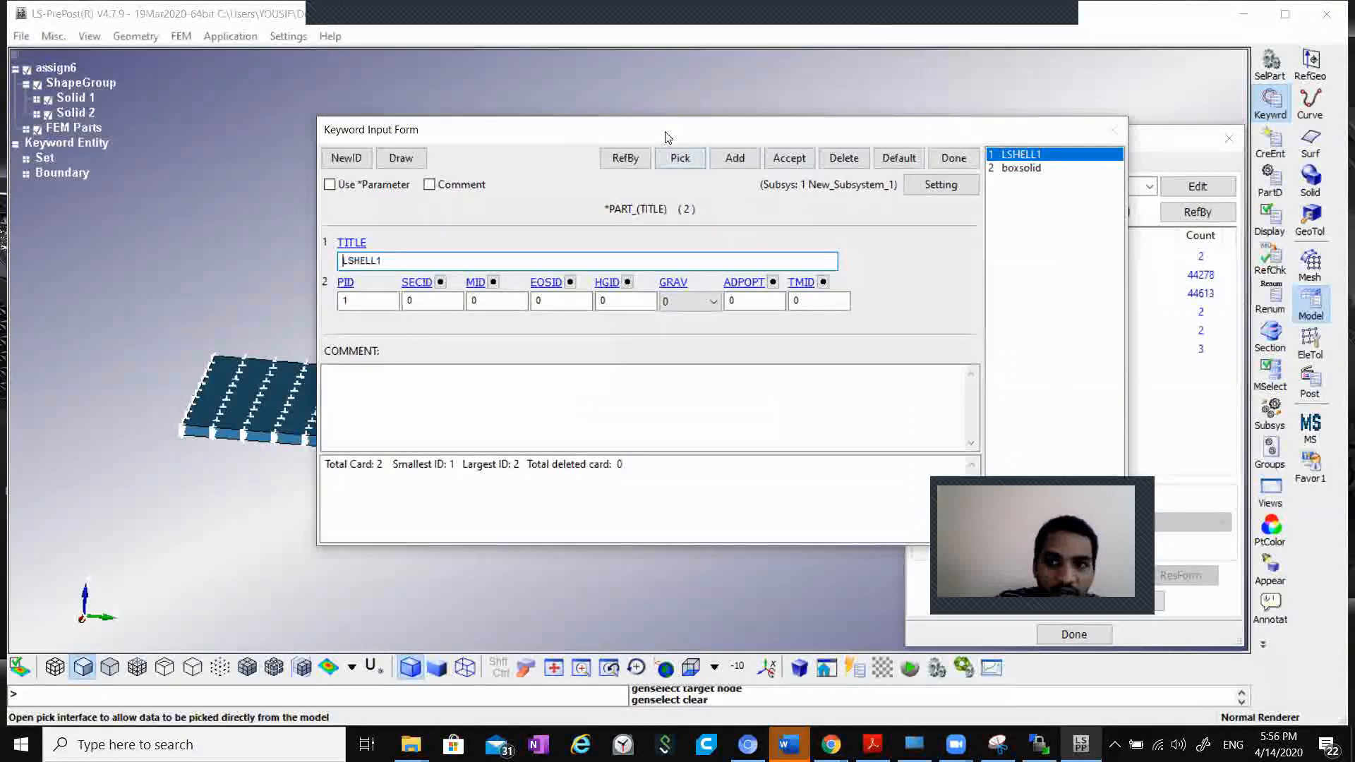
drag(661, 131, 717, 165)
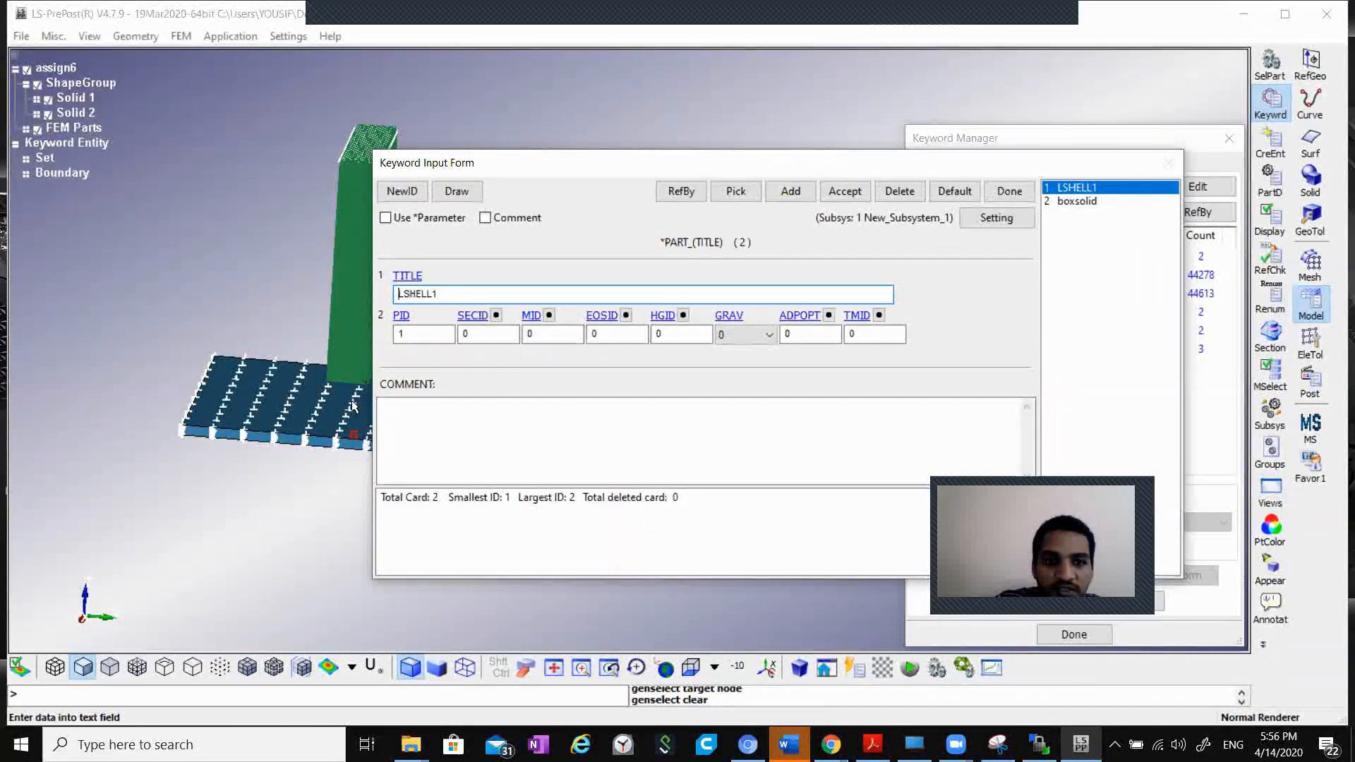
drag(486, 298, 305, 313)
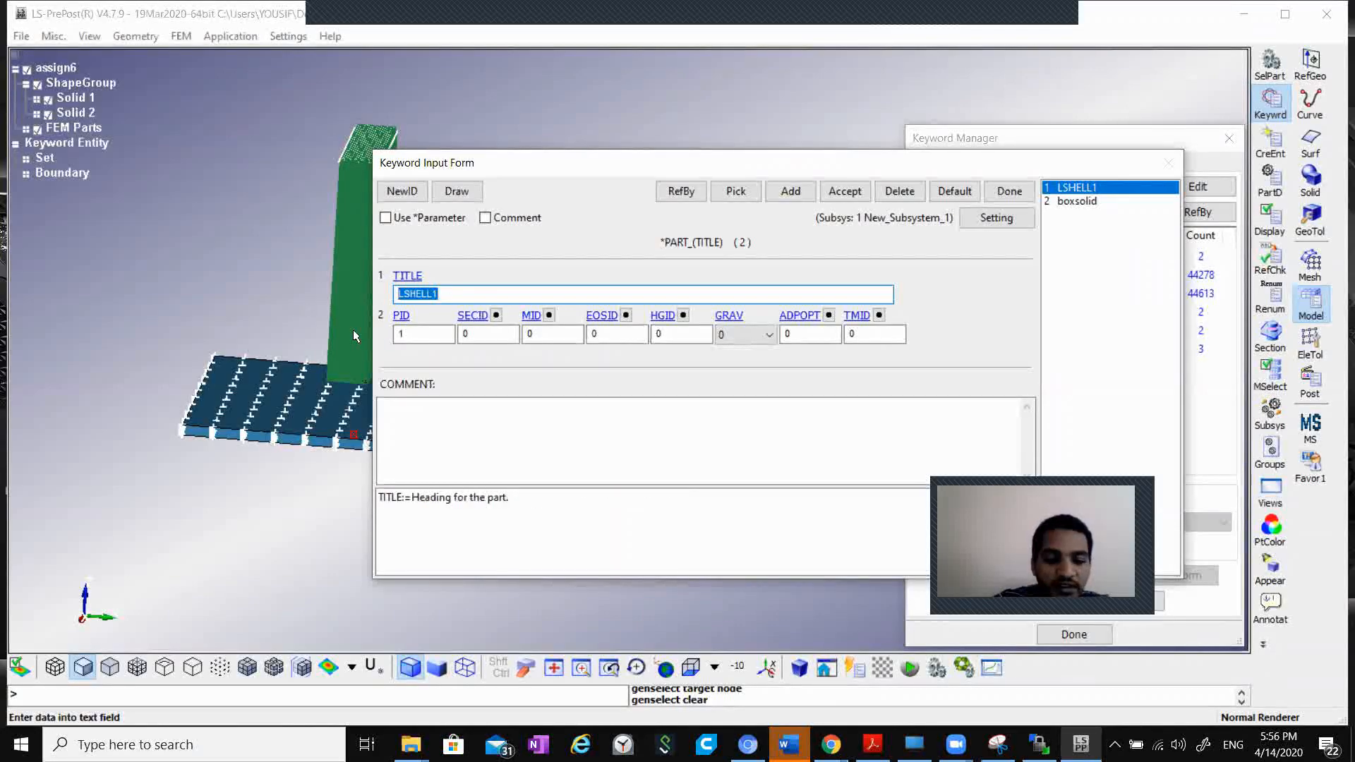
text(box)
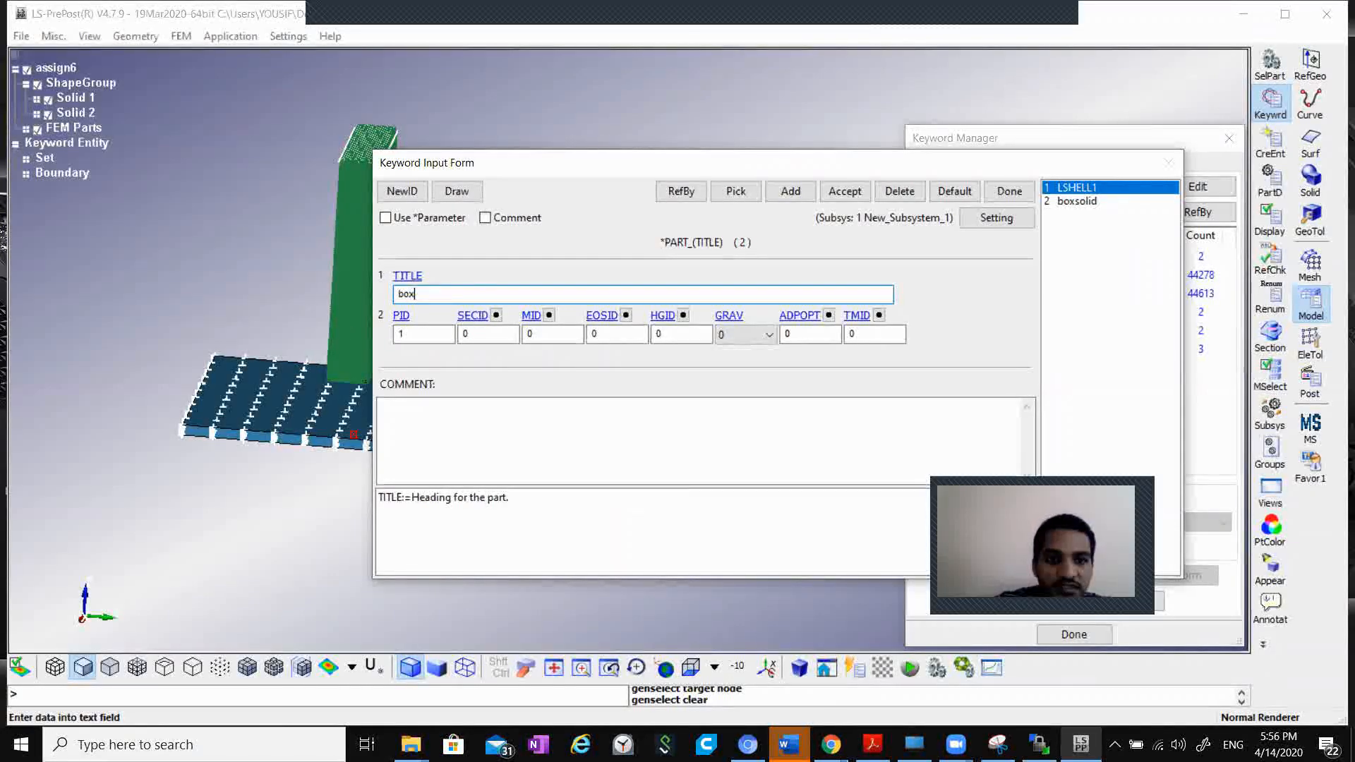
key(Return)
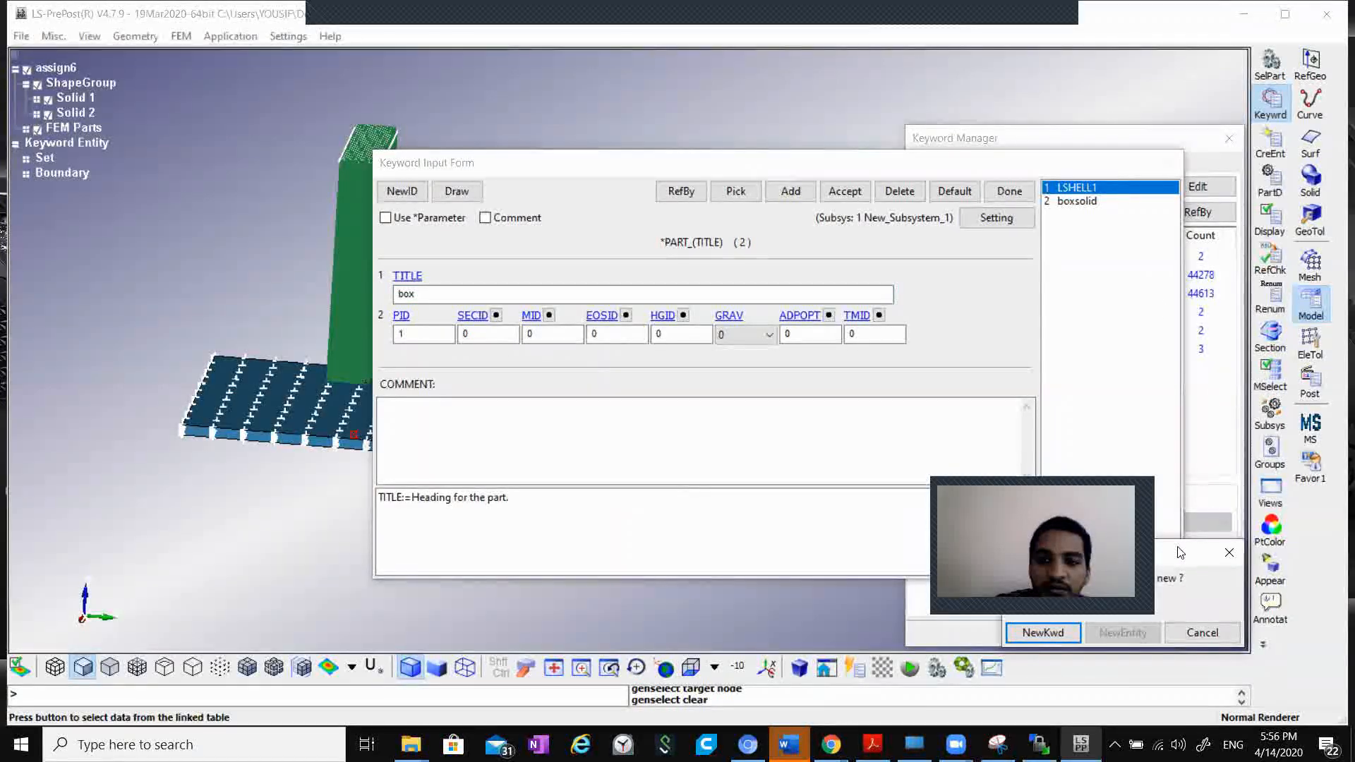
Step: Create a SECTION_SHELL keyword with section ID 1 and thickness 1, link it to the box part and accept the part changes
drag(1178, 552, 1158, 296)
click(1022, 378)
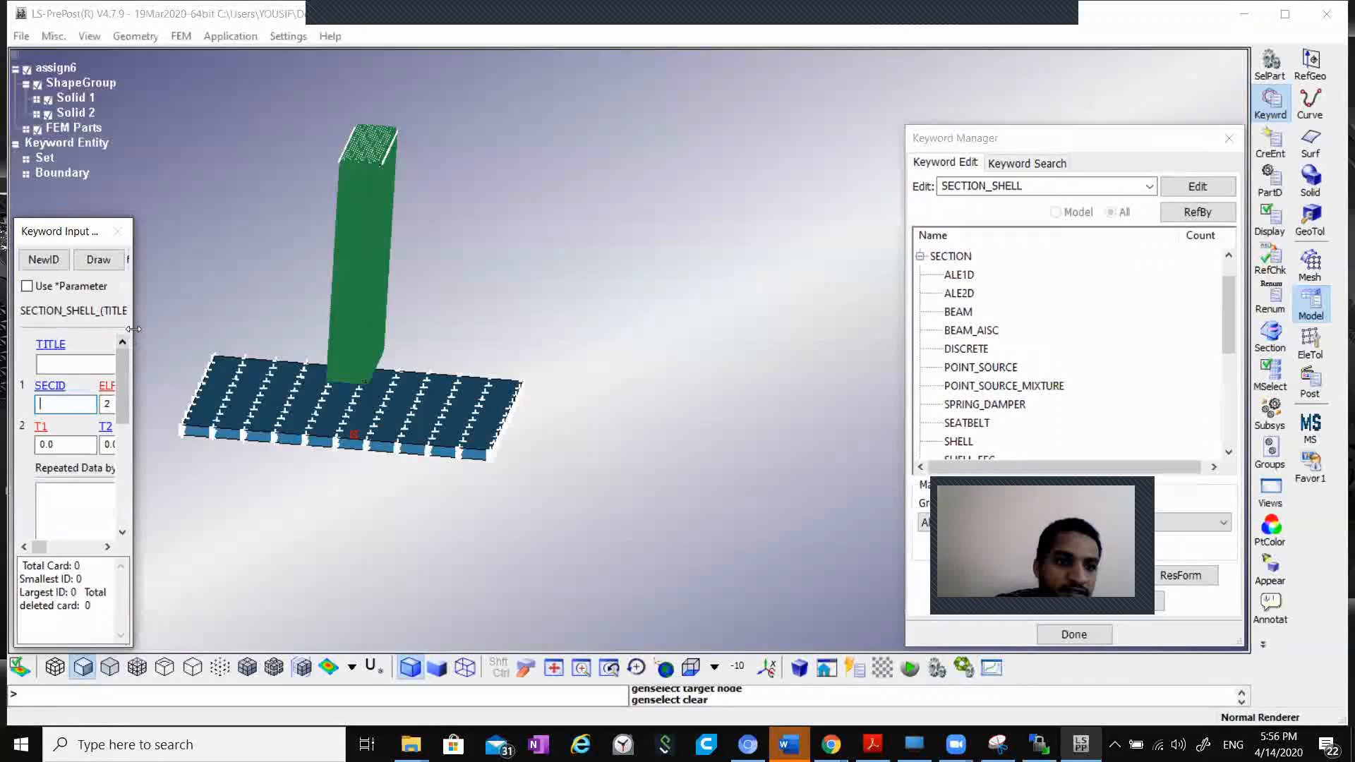
drag(133, 329, 283, 329)
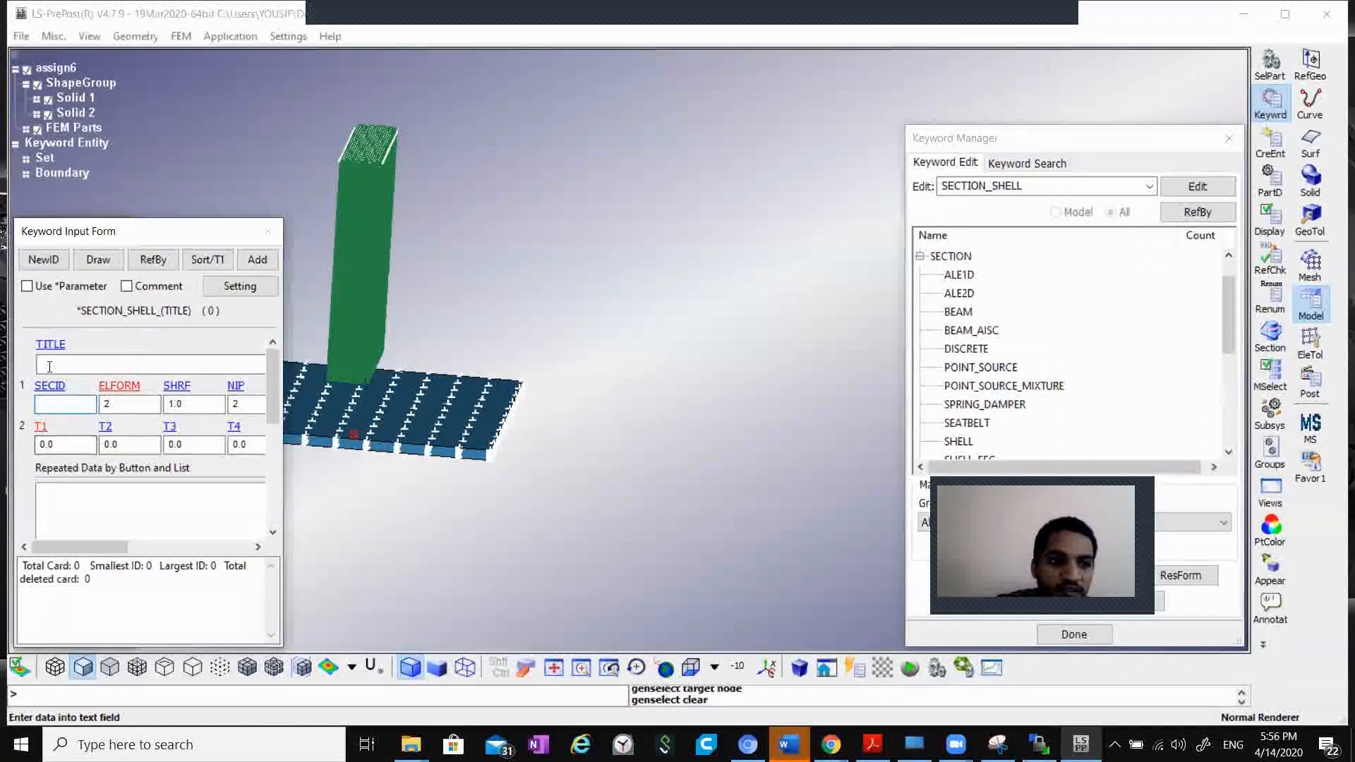
click(42, 260)
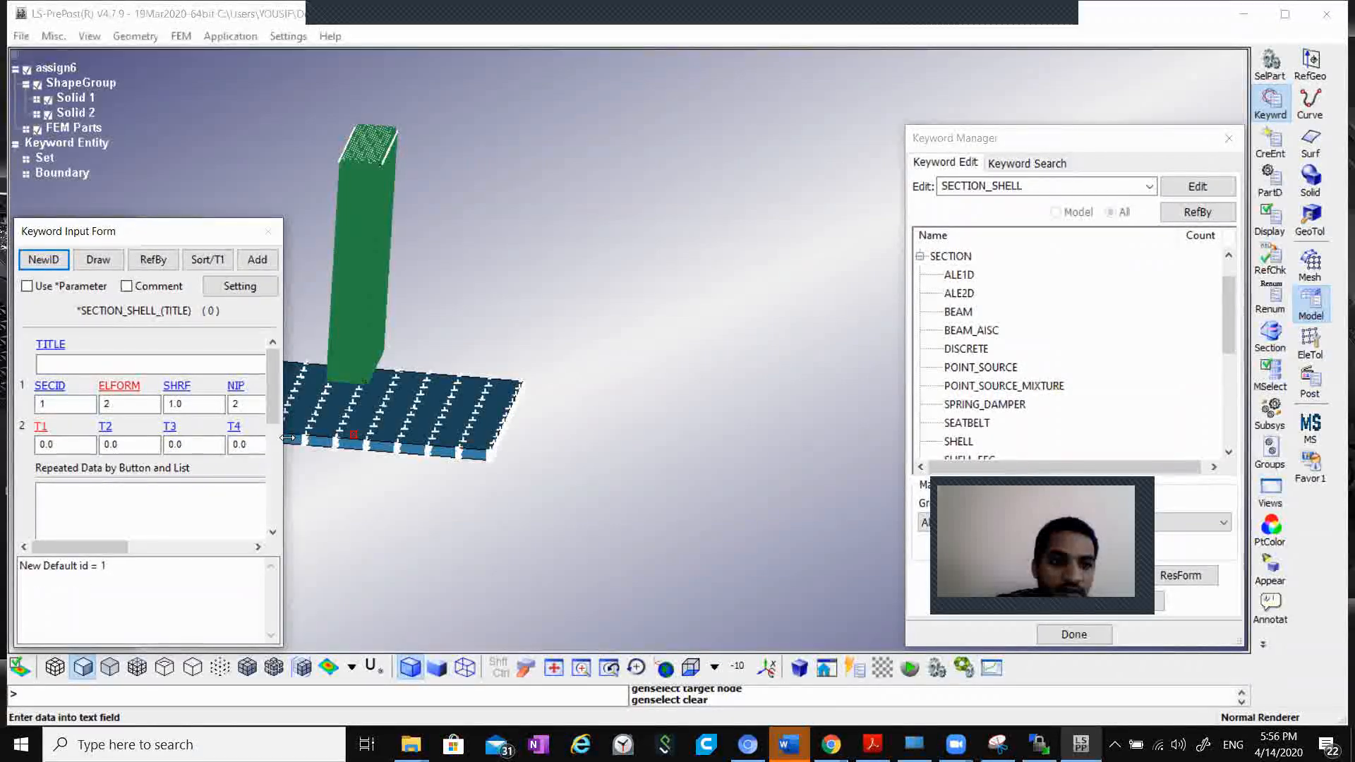
drag(287, 438, 510, 438)
click(66, 445)
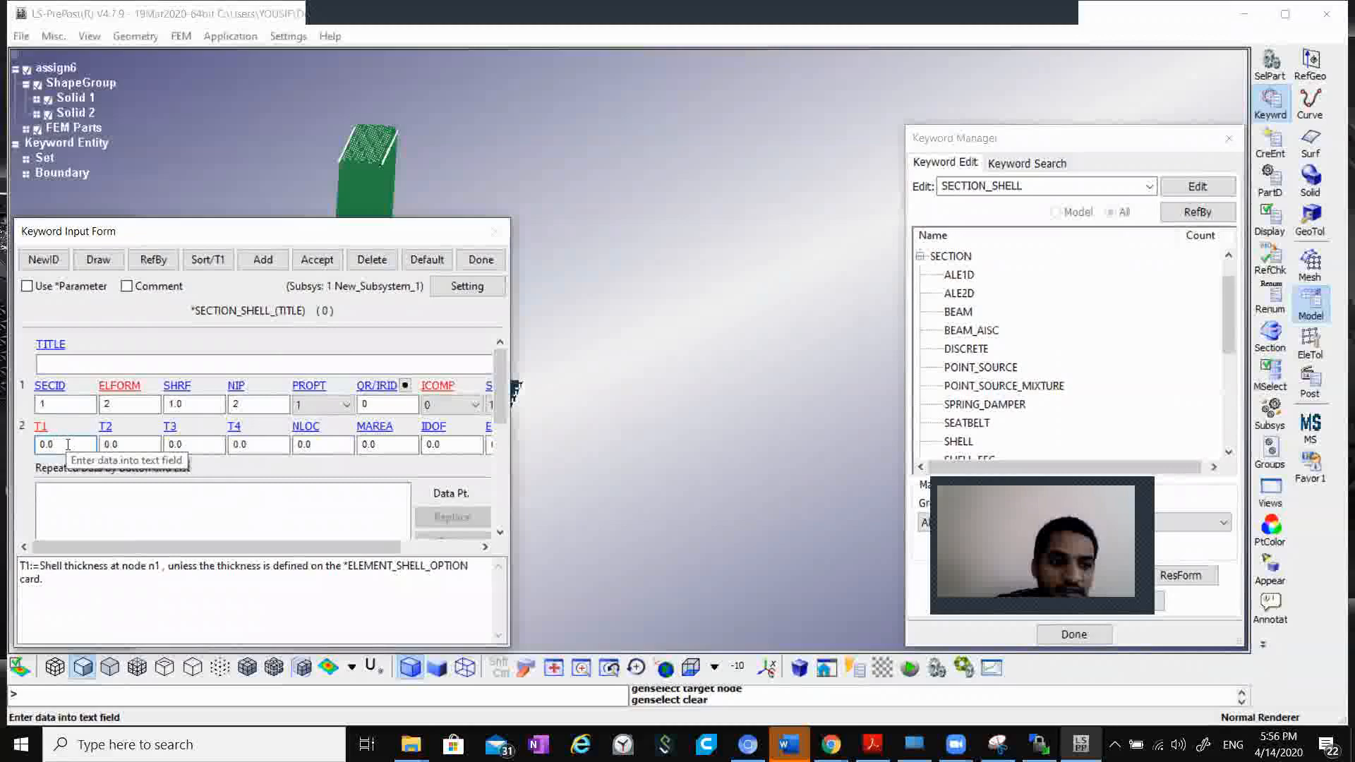
drag(66, 445, 1, 454)
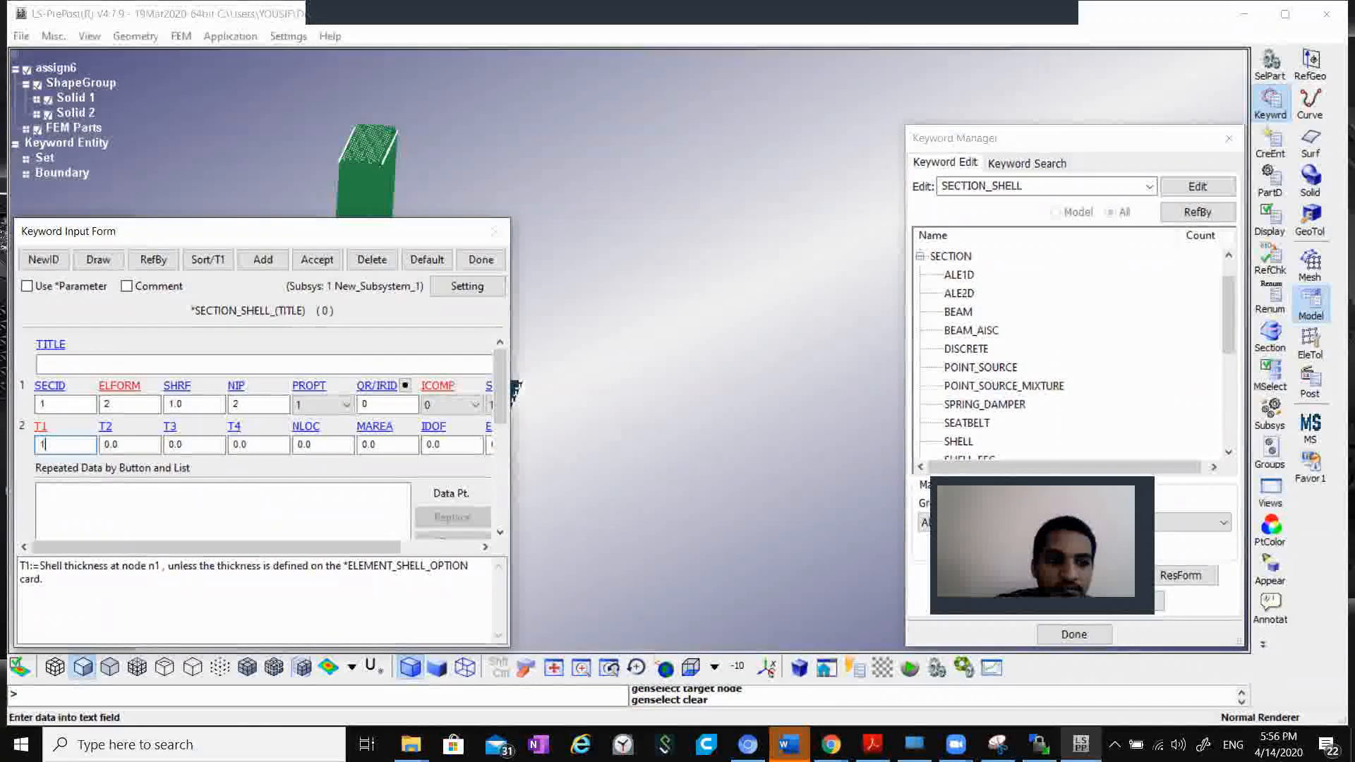
text(1)
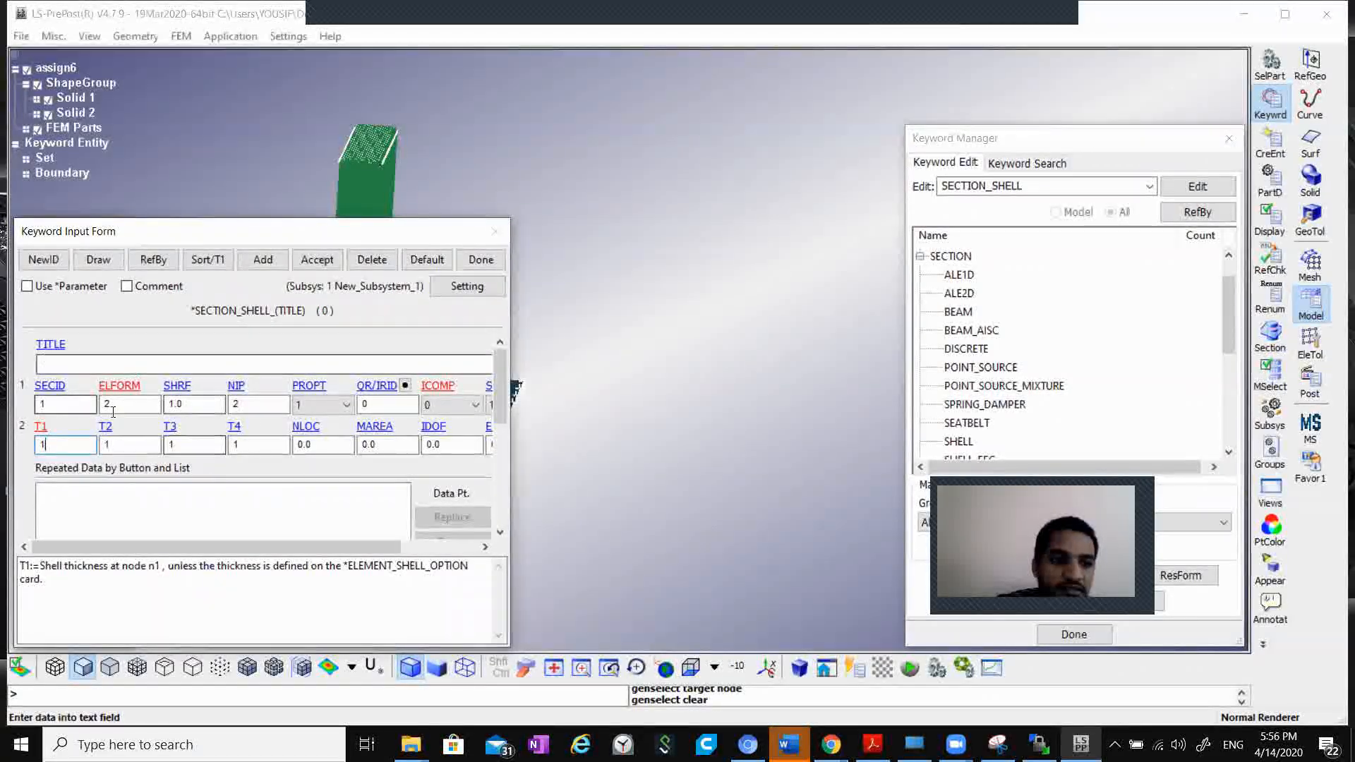
click(317, 259)
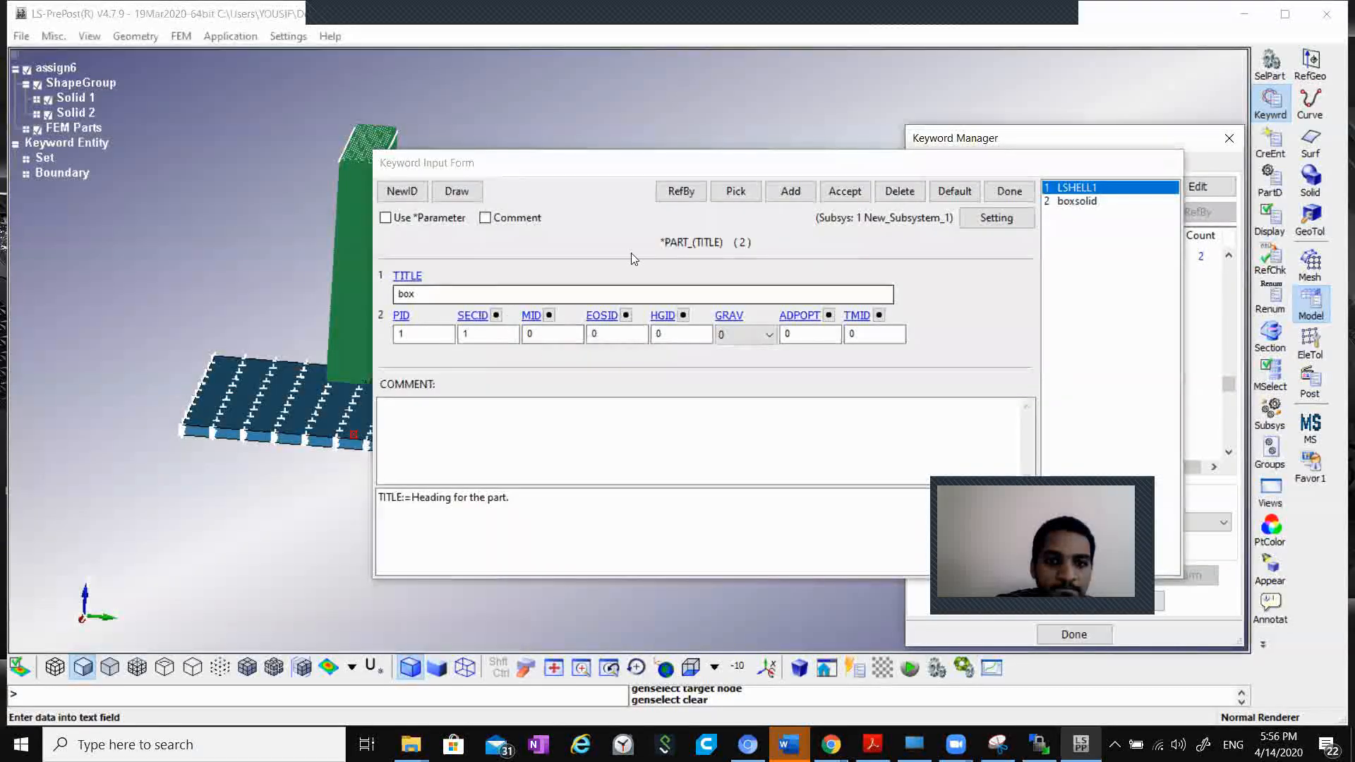
click(845, 190)
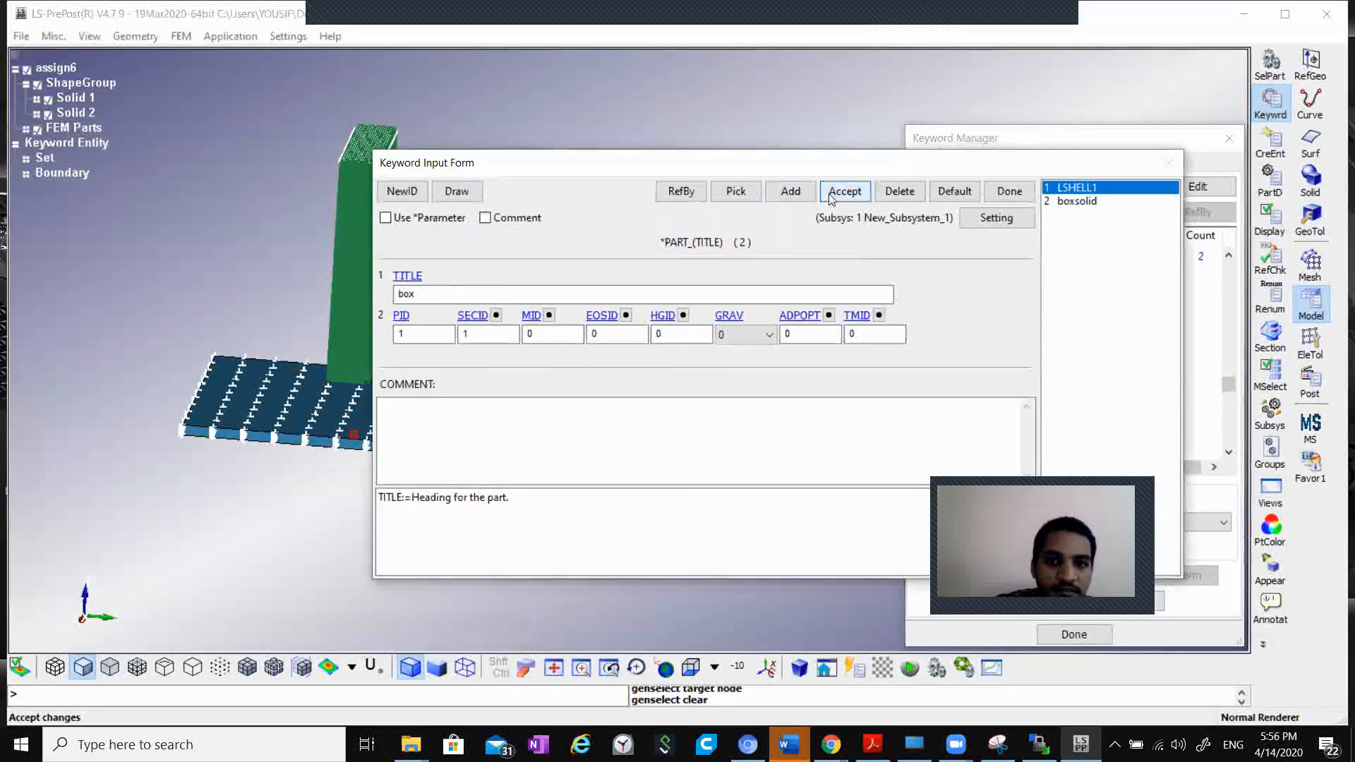
Step: Start a new 024-PIECEWISE_LINEAR_PLASTICITY material keyword from the box part's material ID link
click(549, 316)
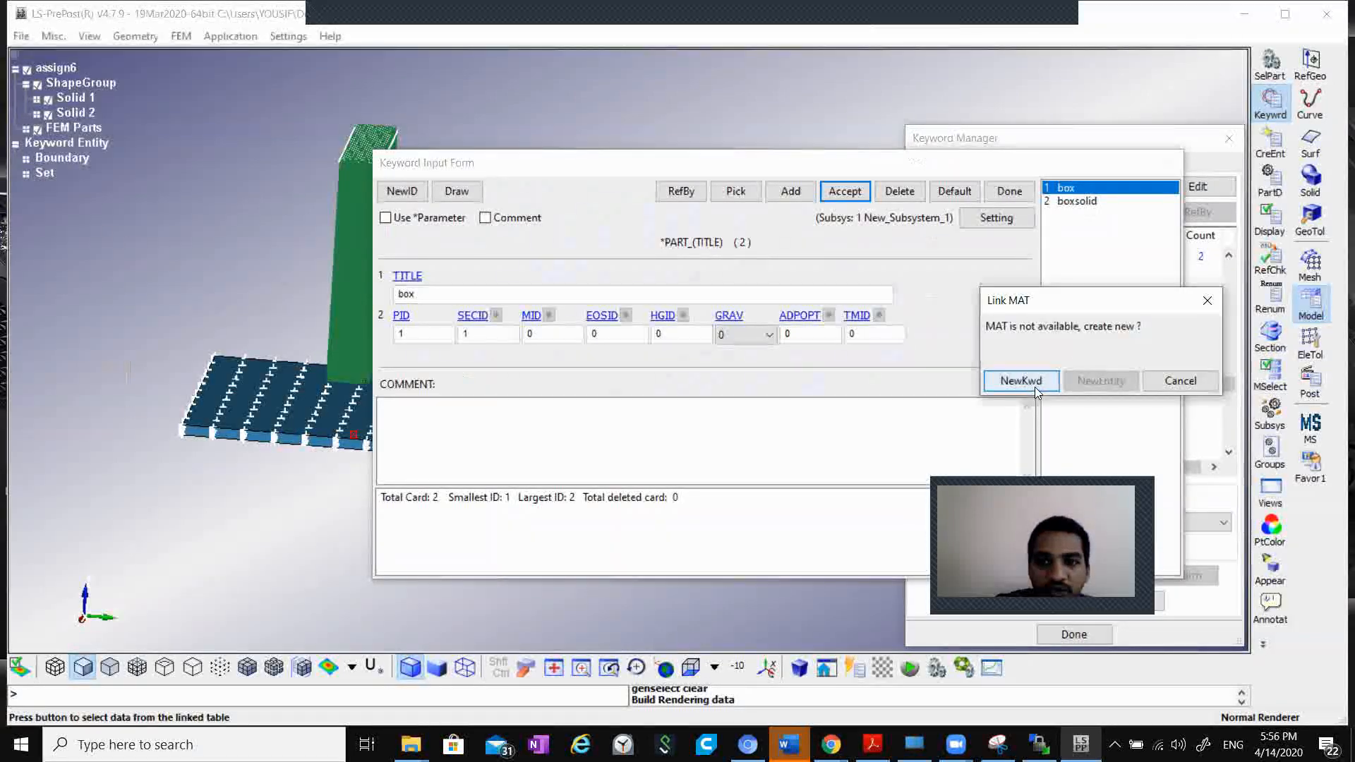
click(1035, 385)
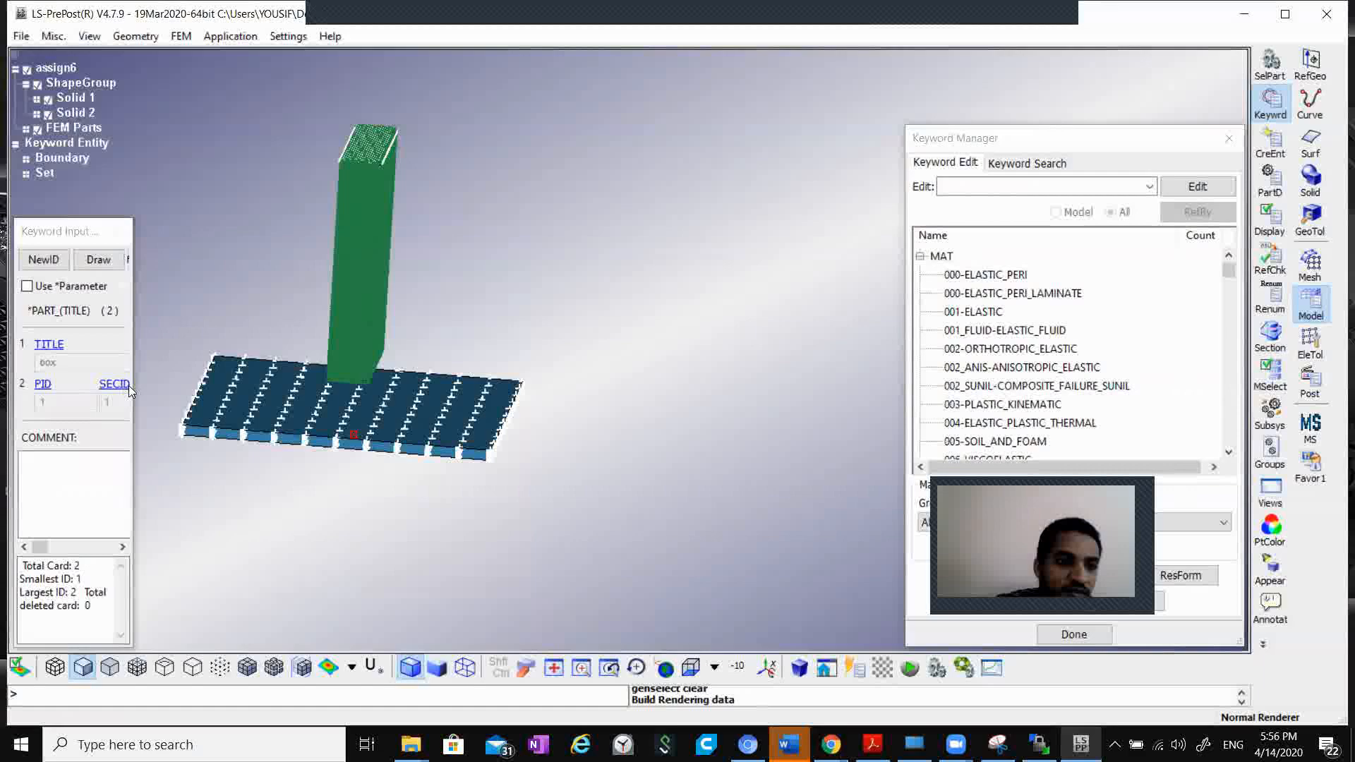
drag(133, 386, 460, 427)
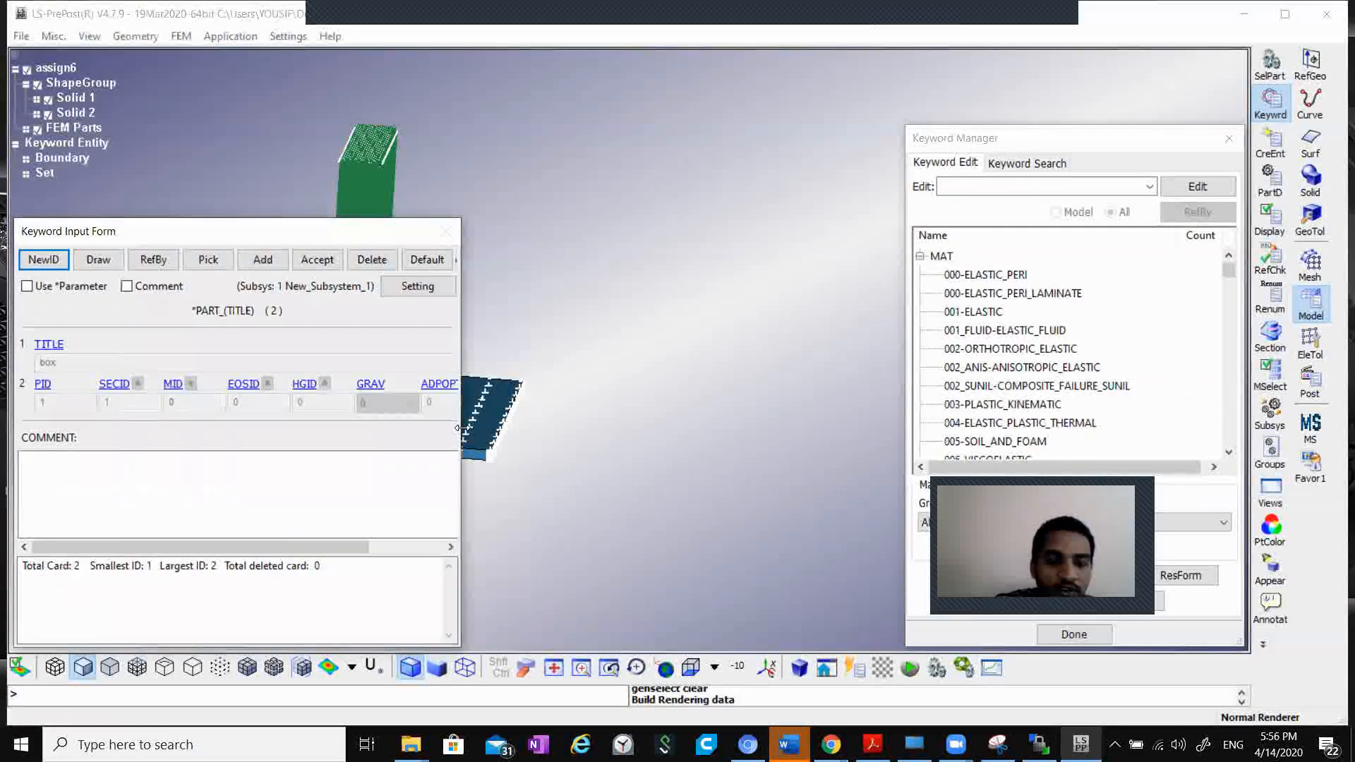
scroll(1129, 369, down, 12)
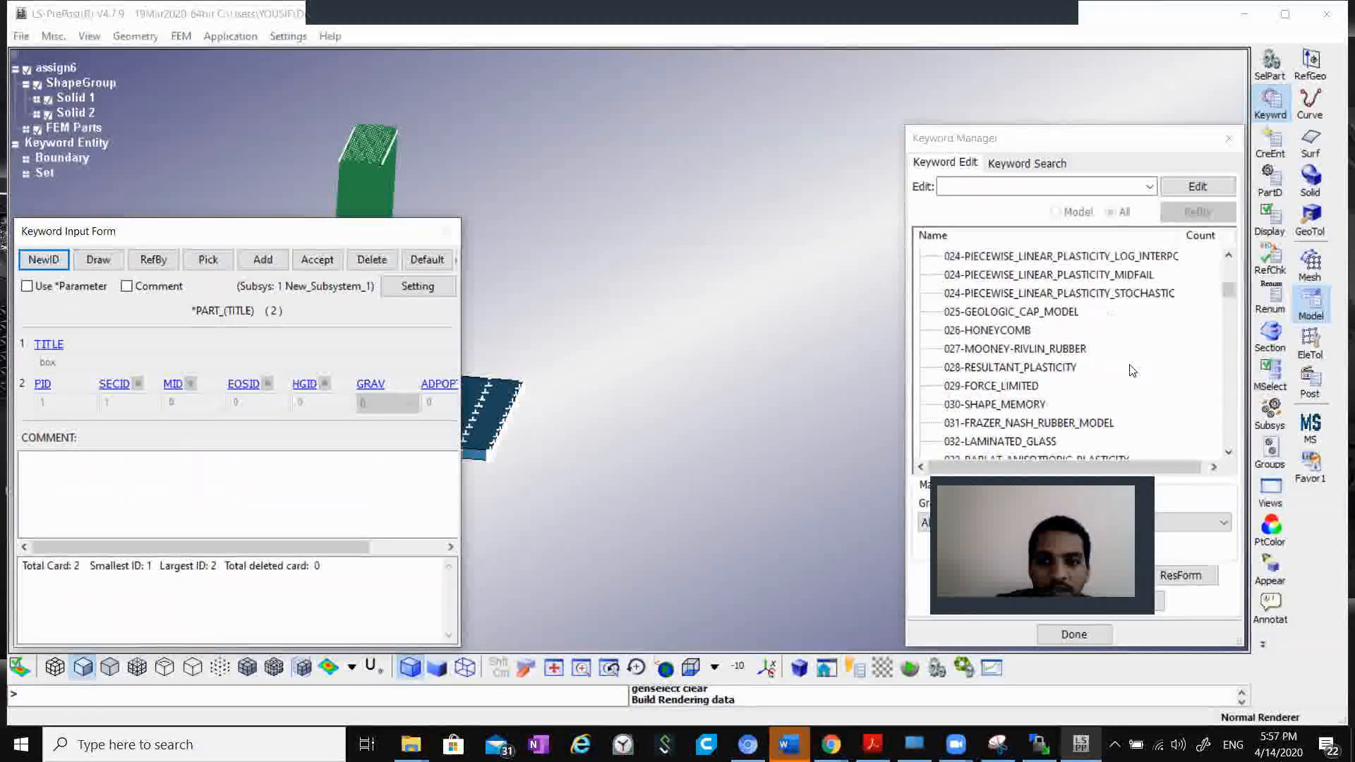
scroll(1132, 371, down, 3)
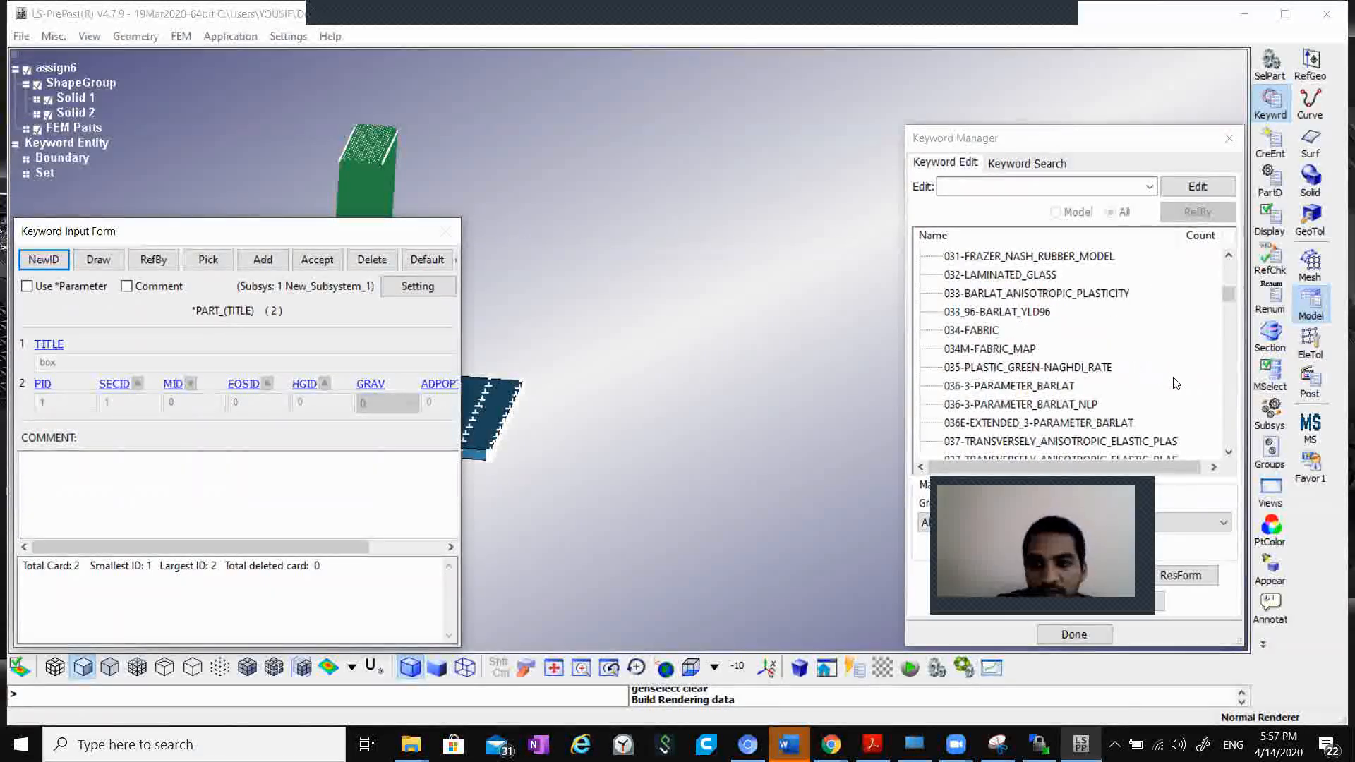
scroll(1161, 357, up, 3)
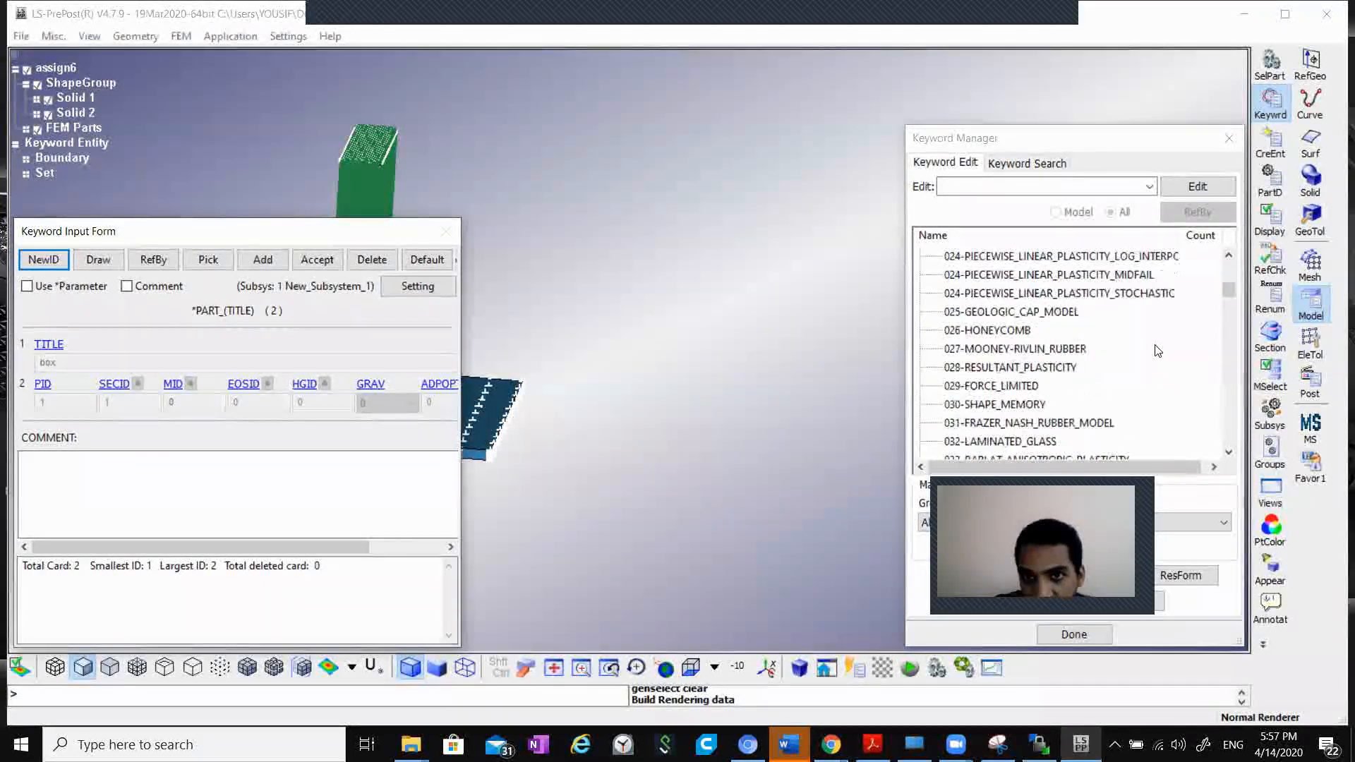
scroll(1151, 339, up, 1)
scroll(1122, 306, up, 2)
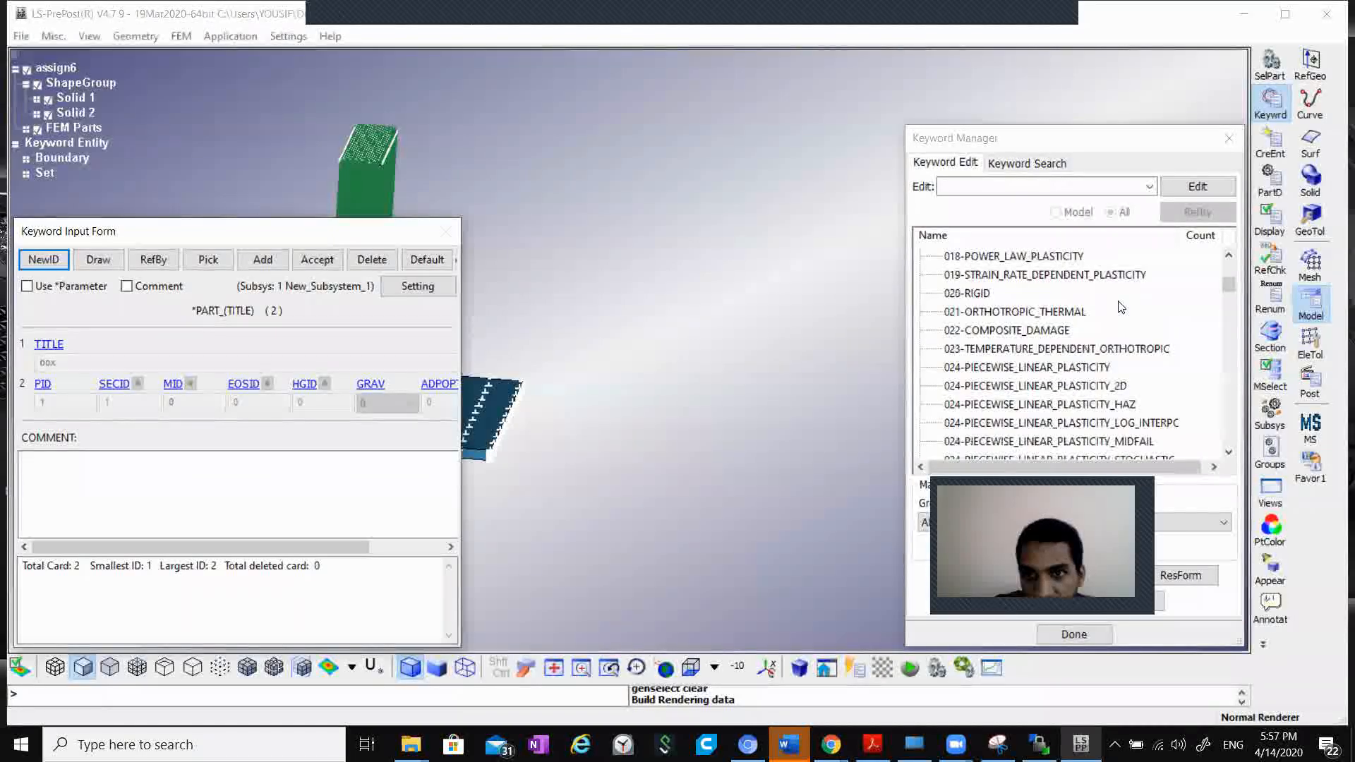
double_click(1020, 368)
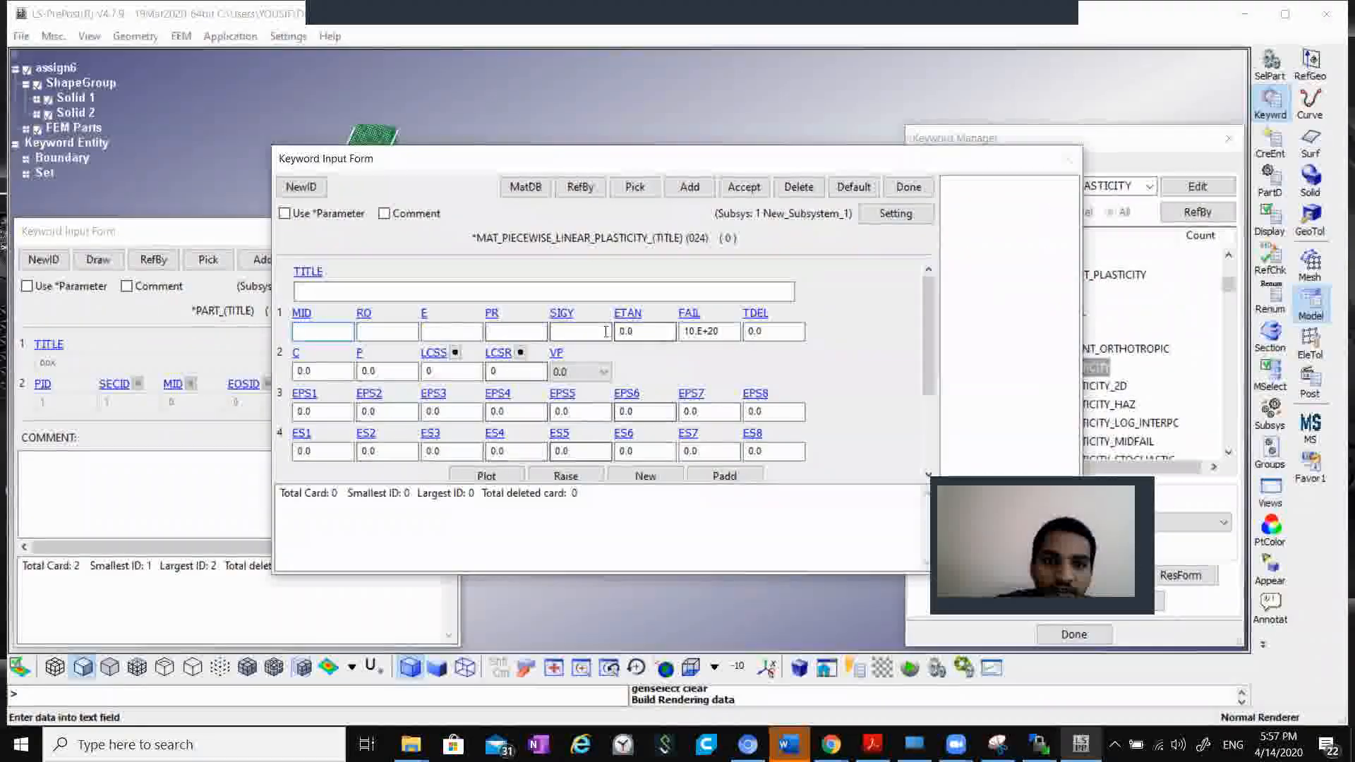
Step: Open the steel K file from the lsdyna "non linear steel" folder on drive D as the material database
click(526, 187)
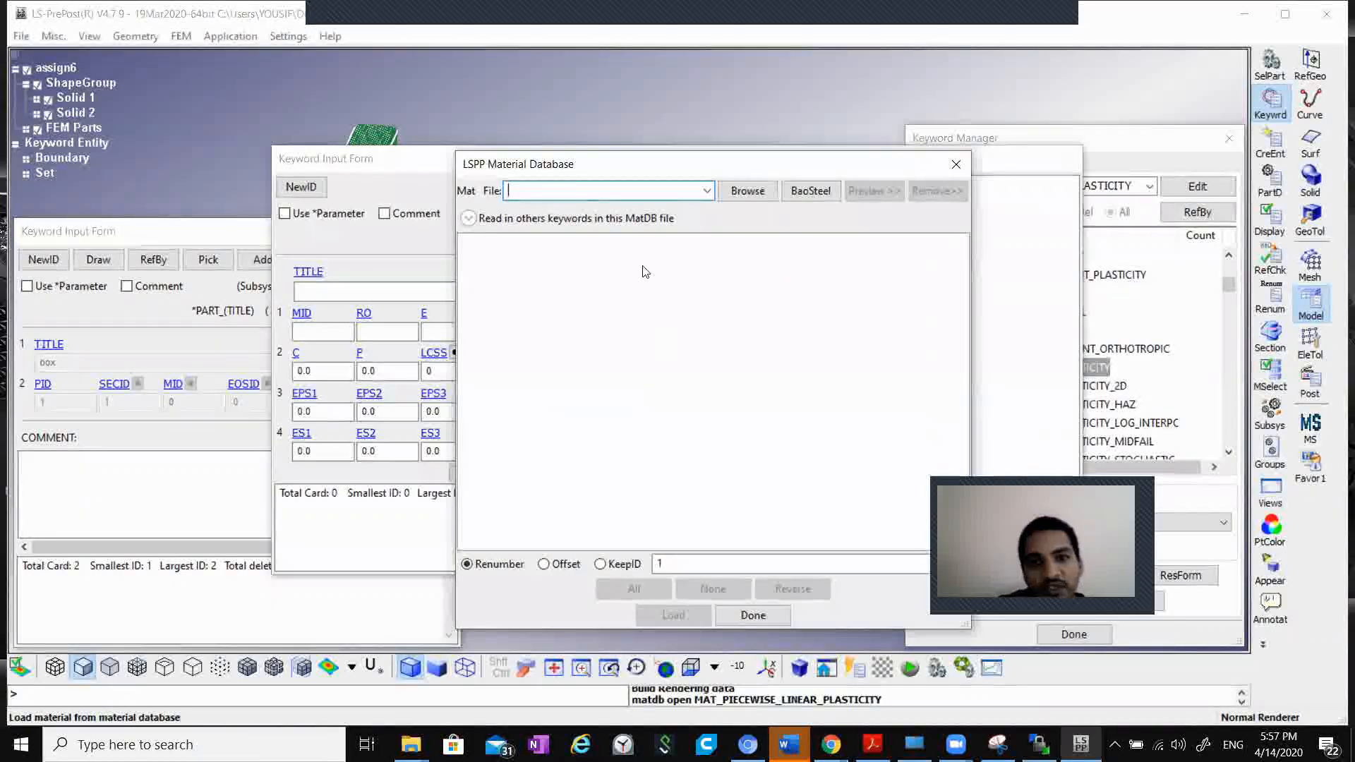
click(747, 191)
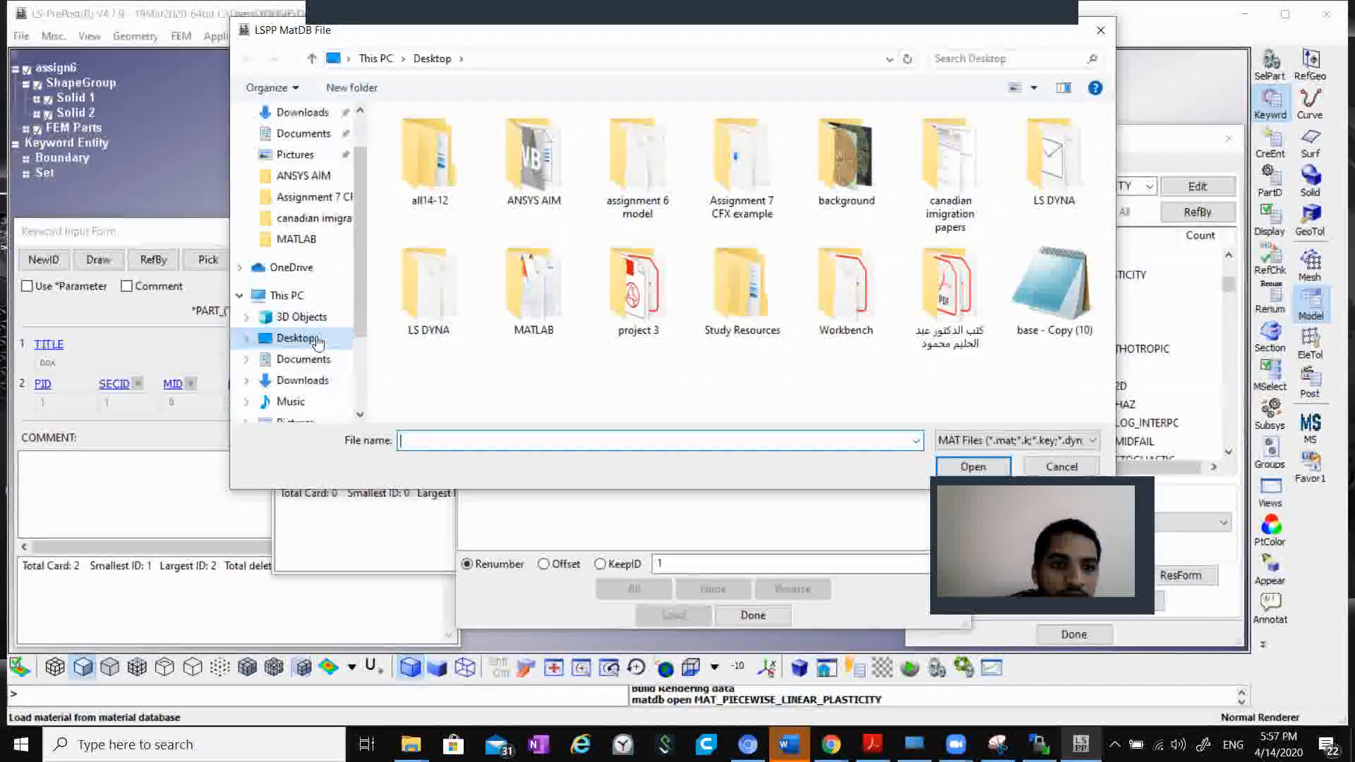
click(287, 295)
double_click(639, 328)
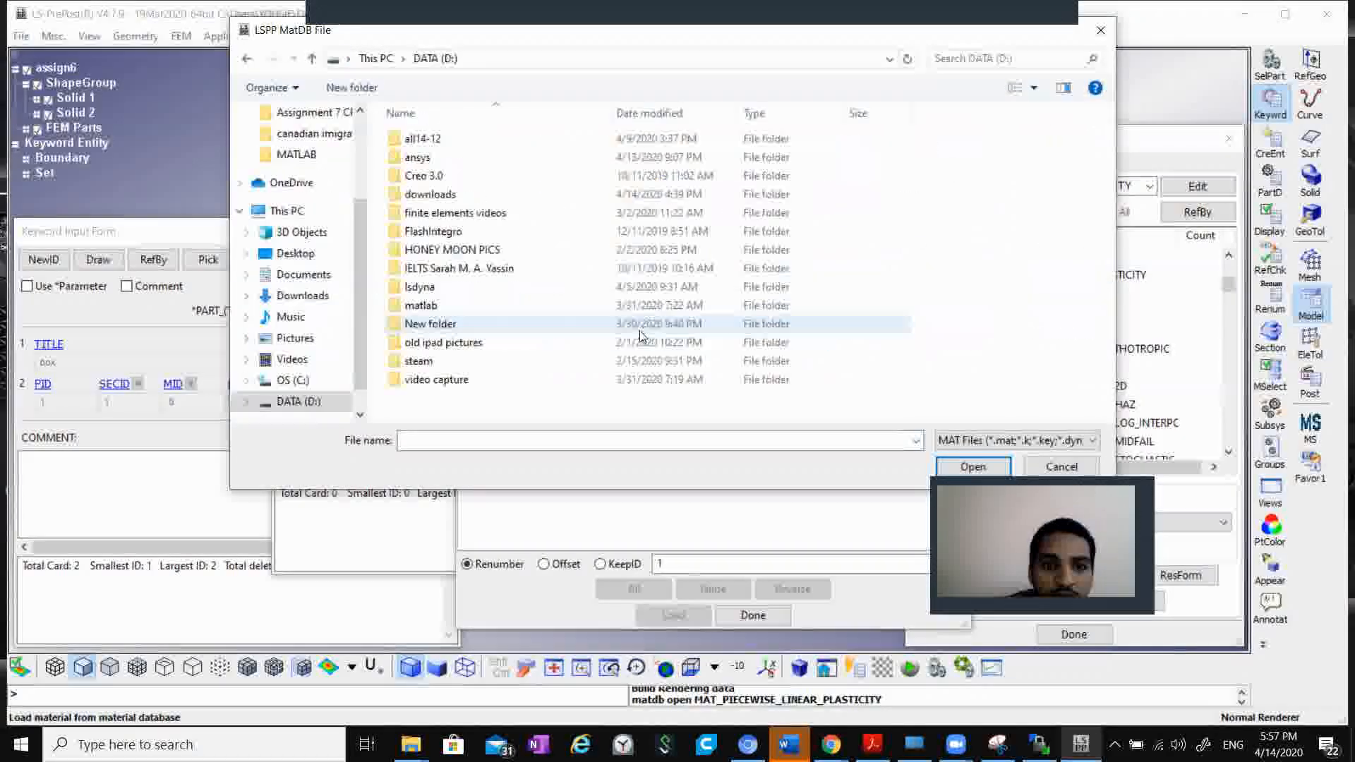
double_click(449, 288)
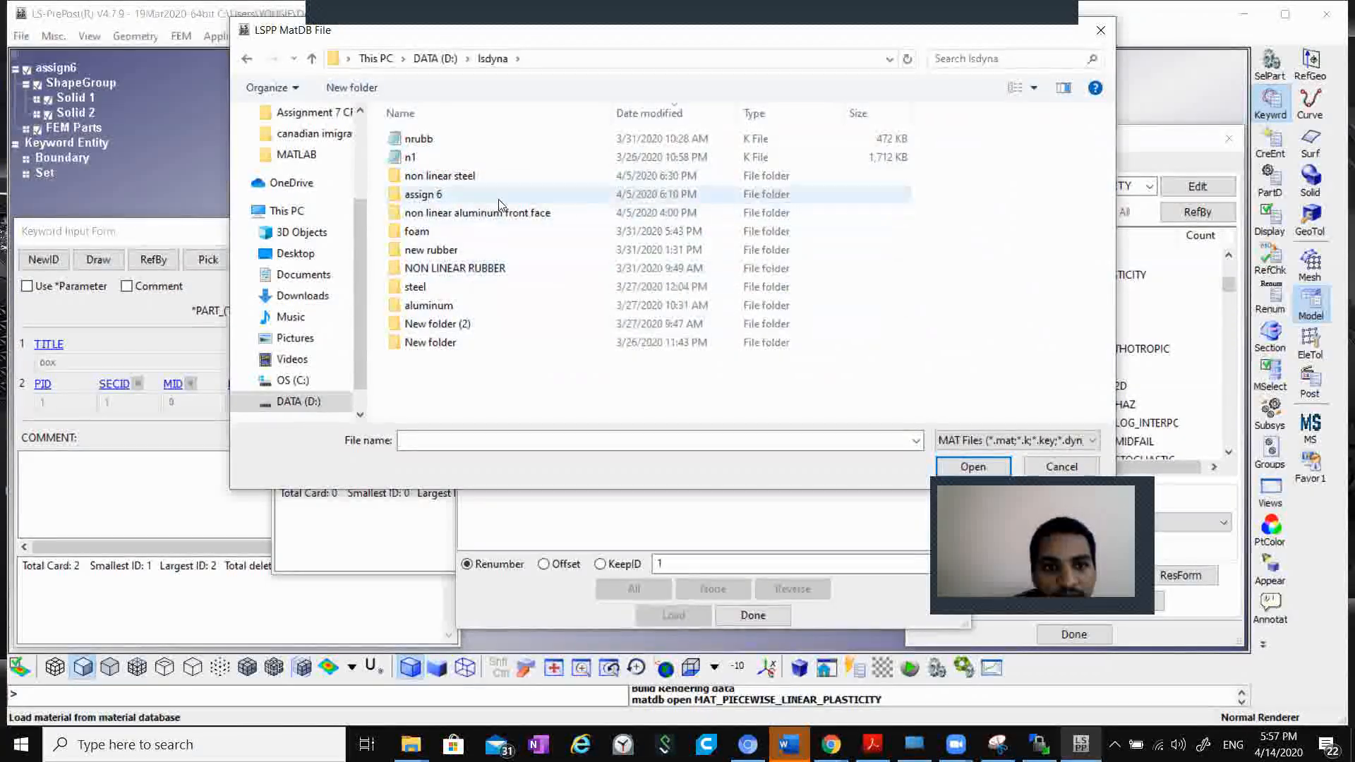
double_click(498, 178)
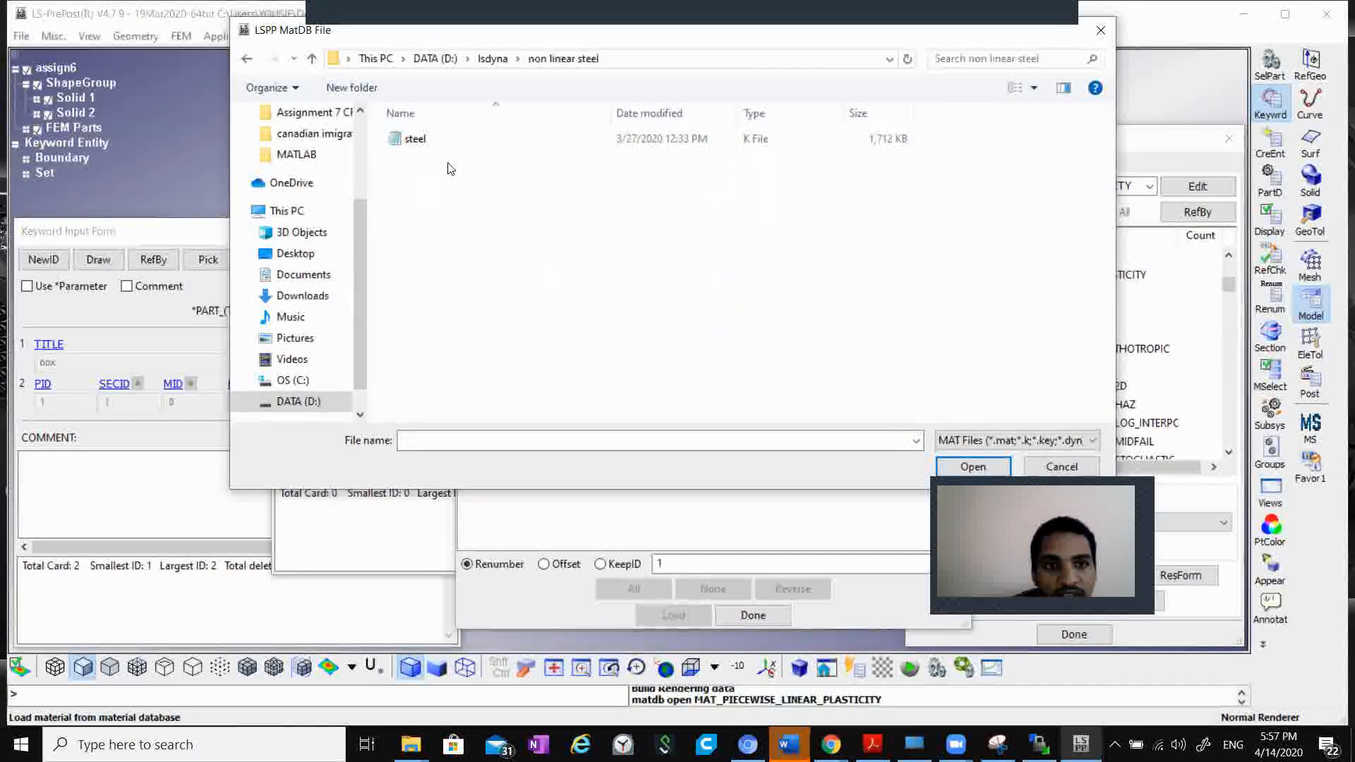
click(437, 144)
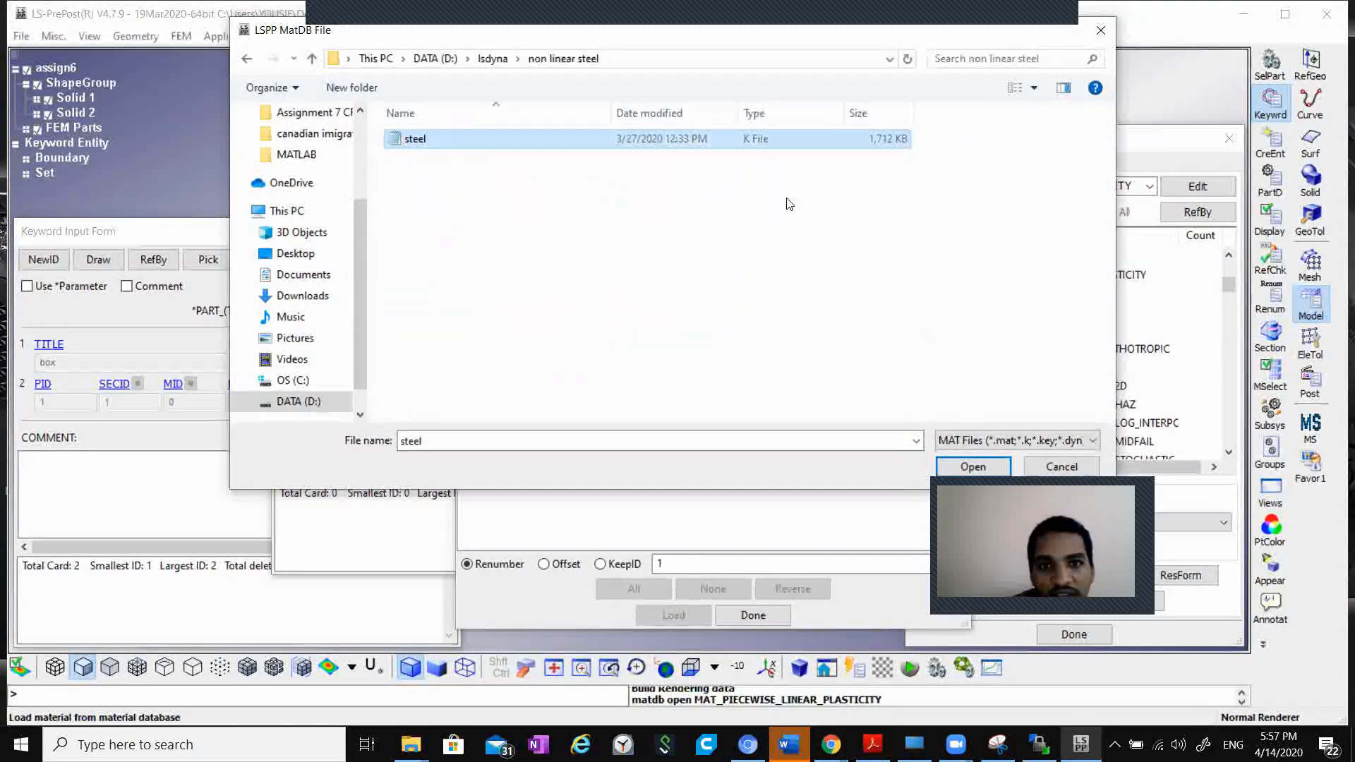
click(943, 469)
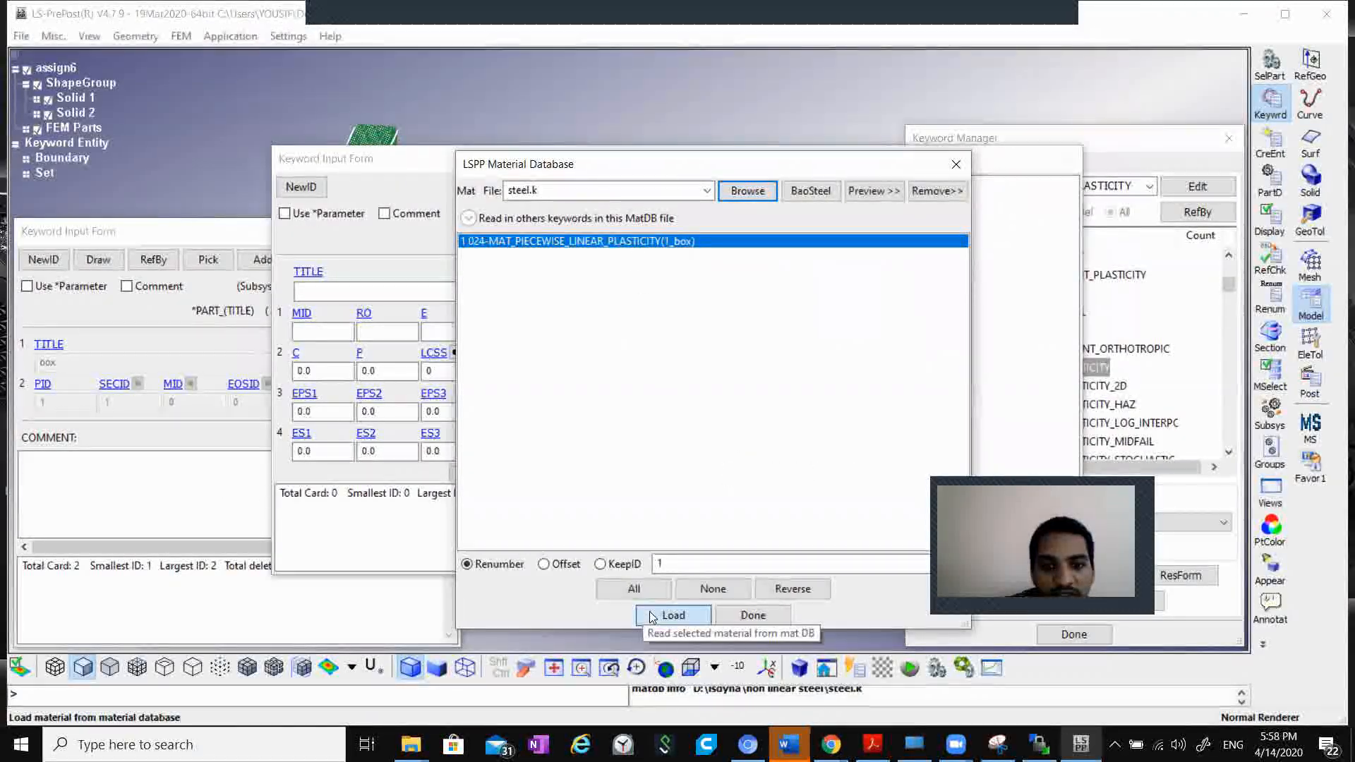
Step: Load the box piecewise linear plasticity material from steel.k with ID 1 and accept it to link it to the box part
click(673, 615)
click(753, 617)
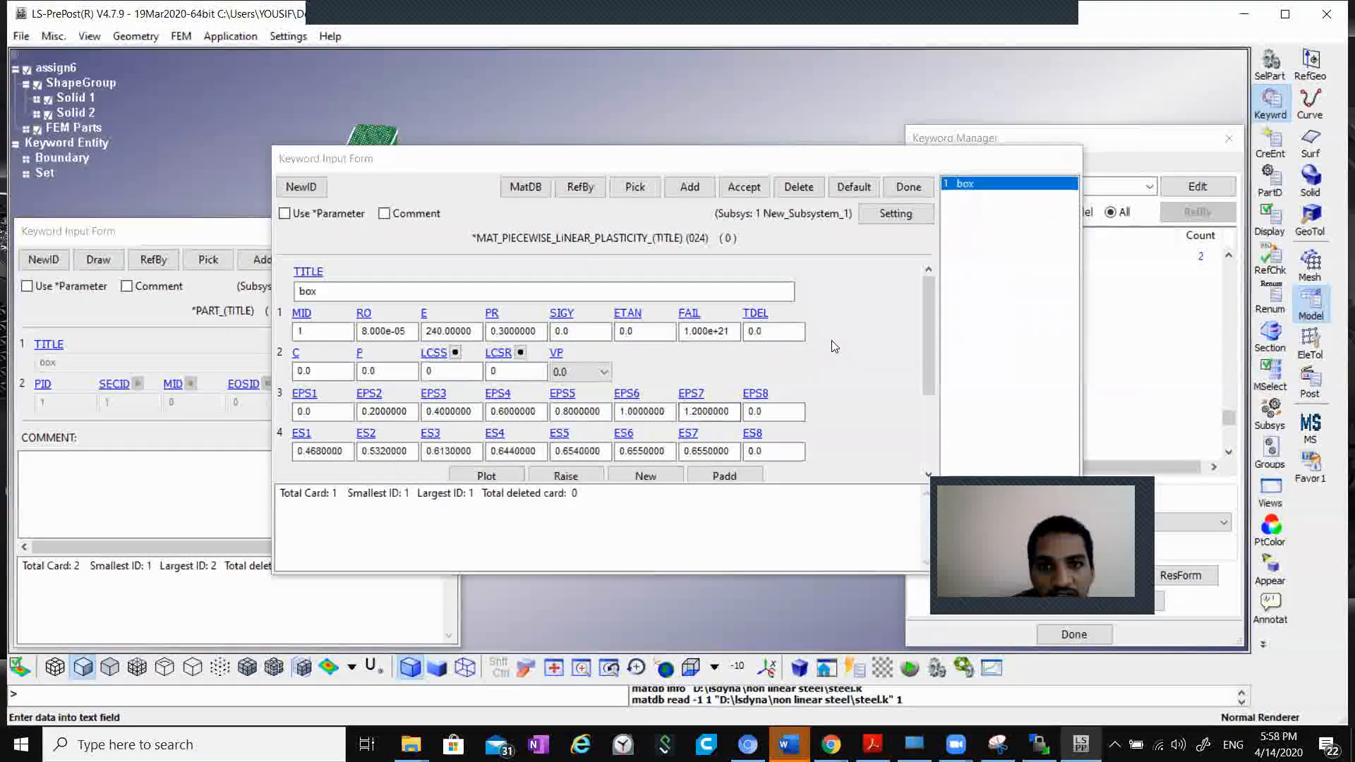
click(744, 186)
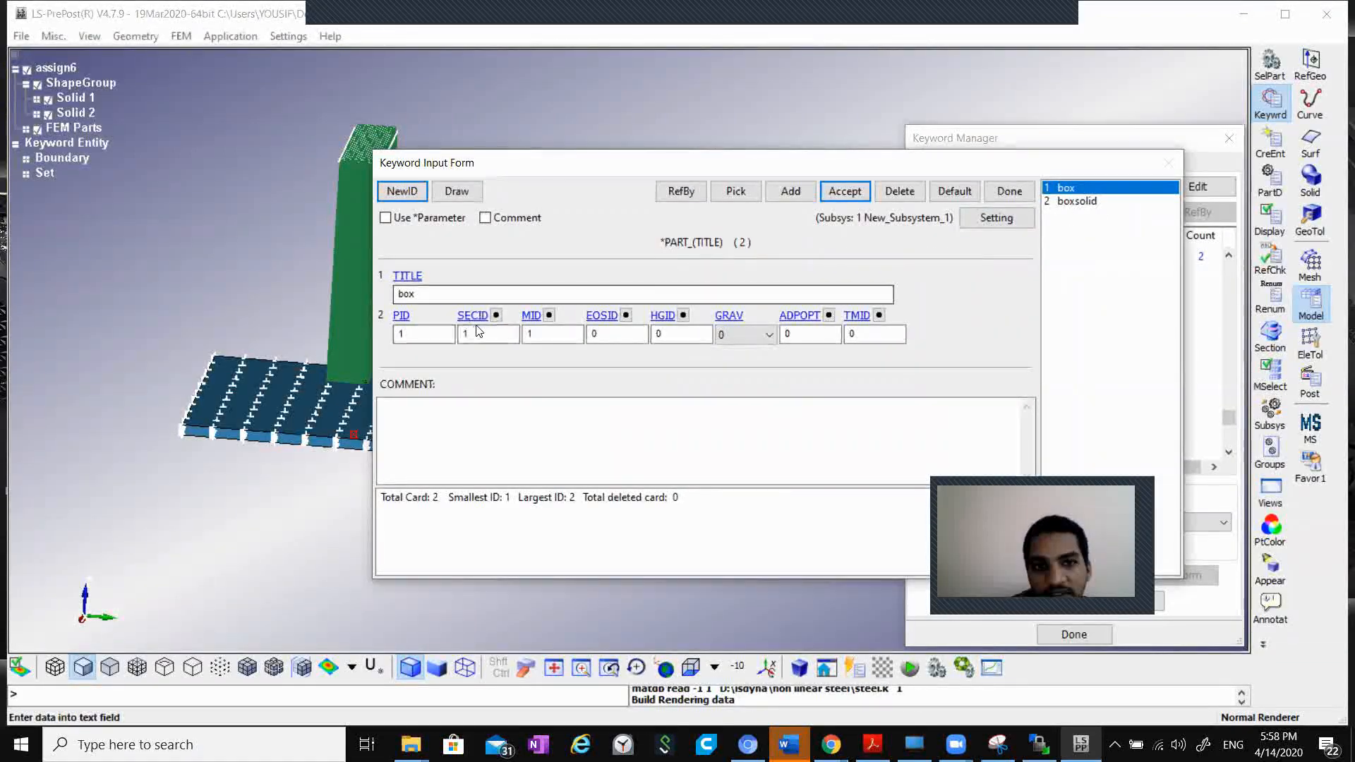
Step: Select the boxsolid part and change its title to block
click(1084, 202)
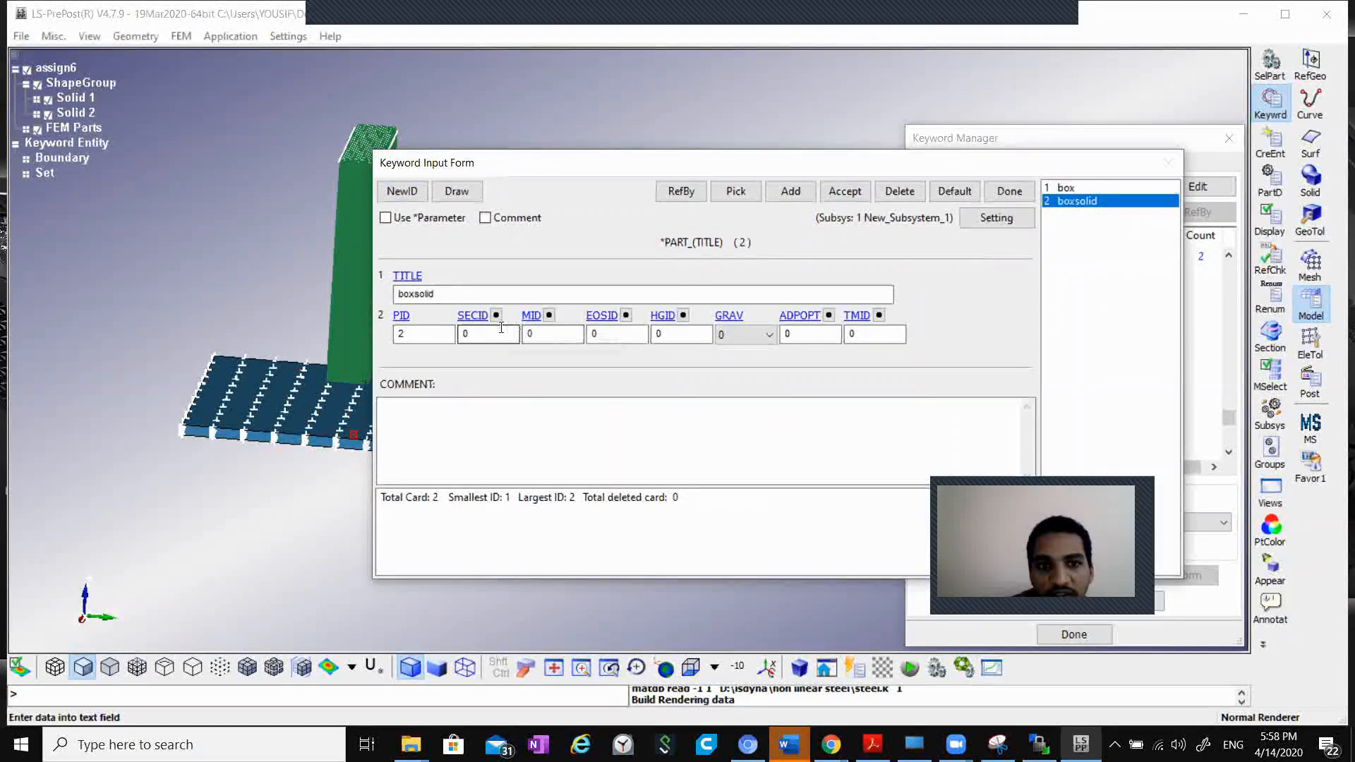
drag(511, 292, 388, 305)
text(b)
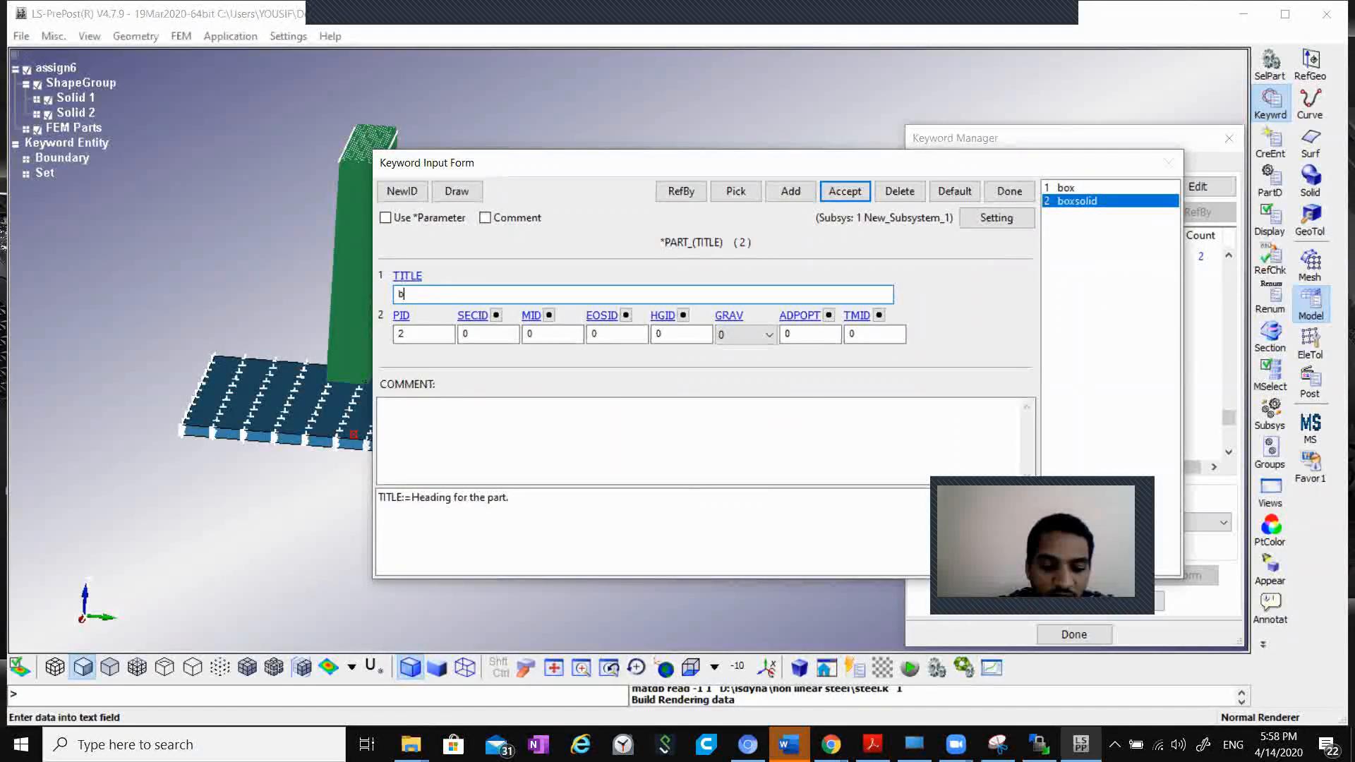
text(lock)
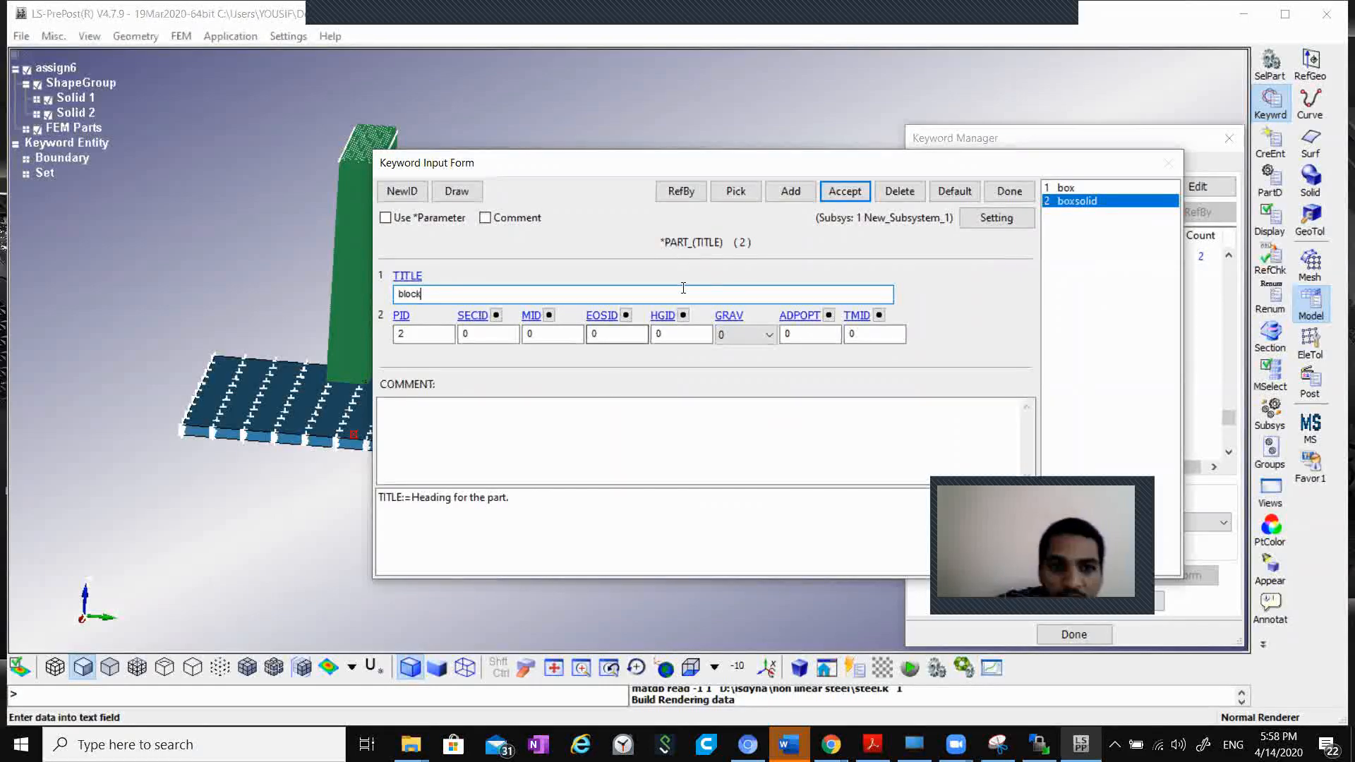
Step: Create a SECTION_SOLID keyword with section ID 2, link it to the block part and accept the part changes
click(497, 314)
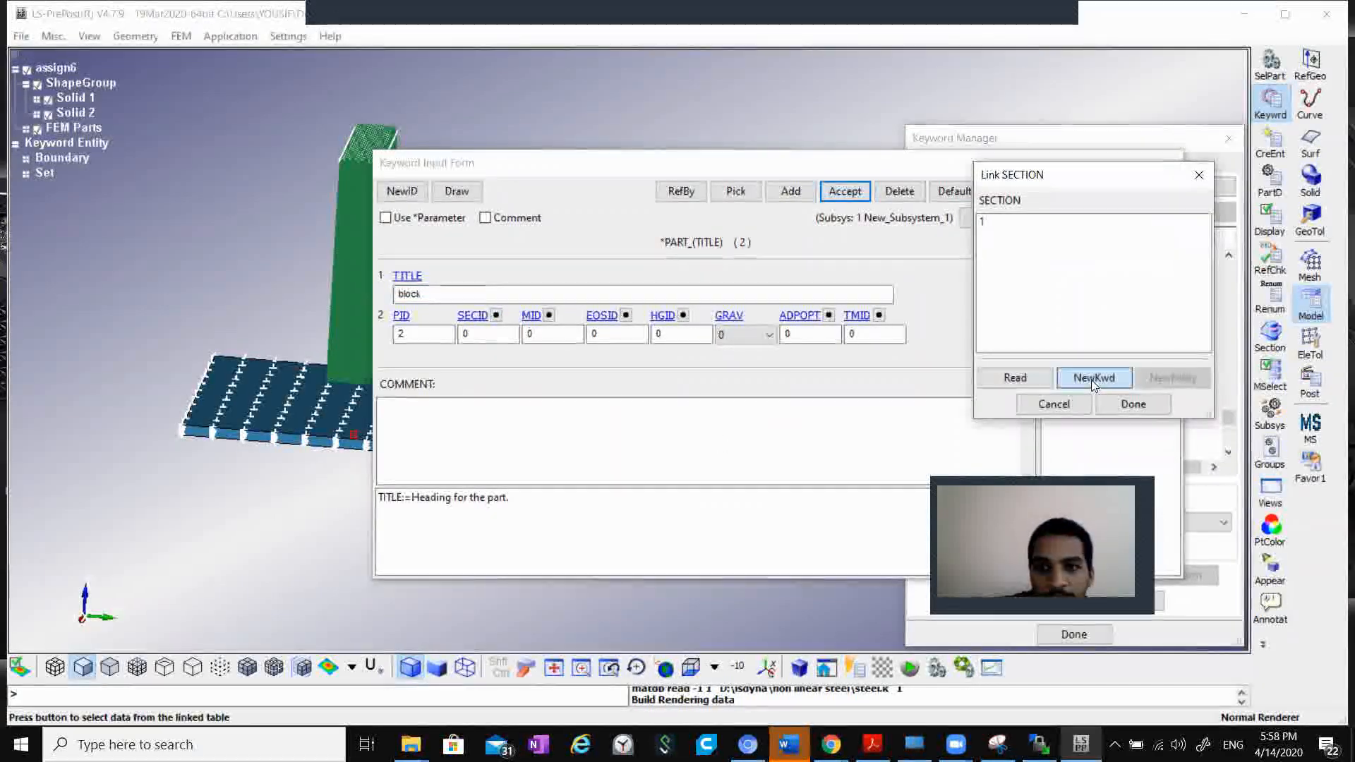
click(1093, 379)
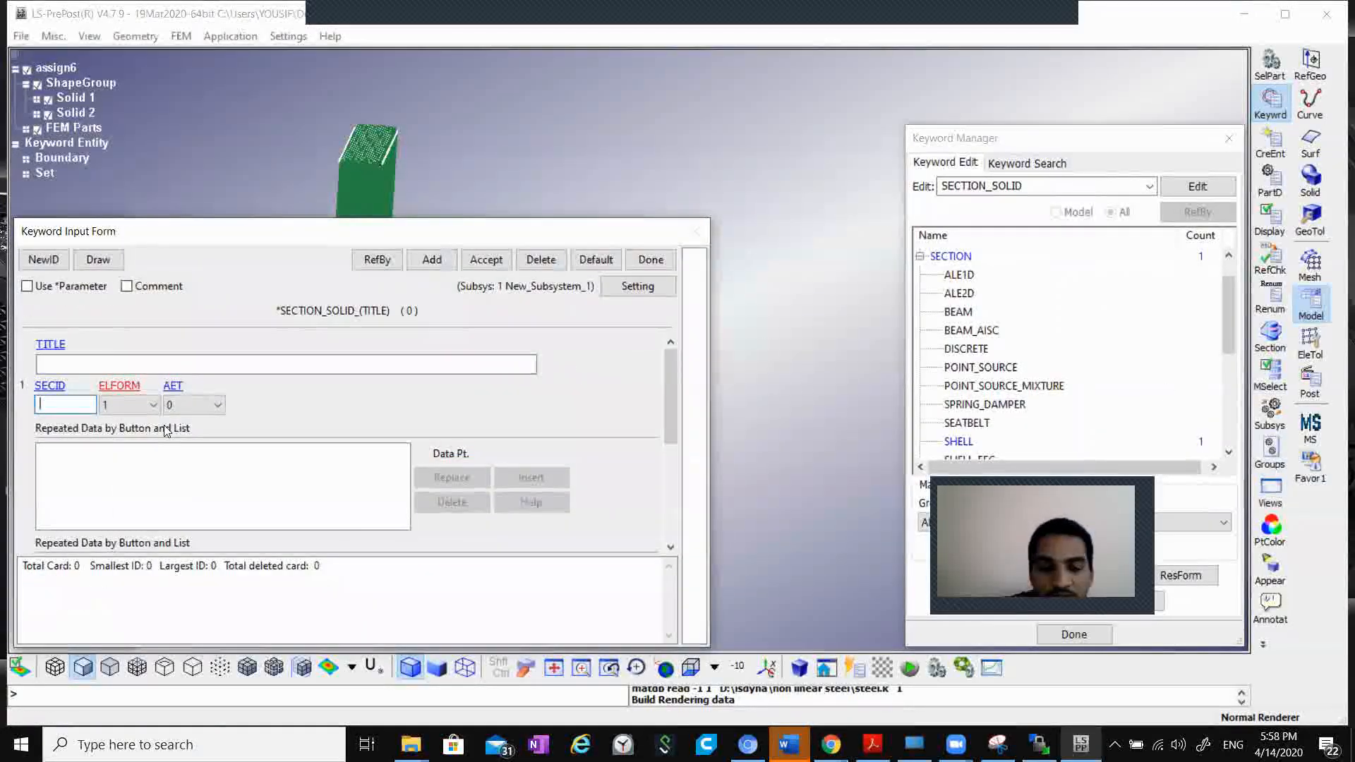
click(43, 260)
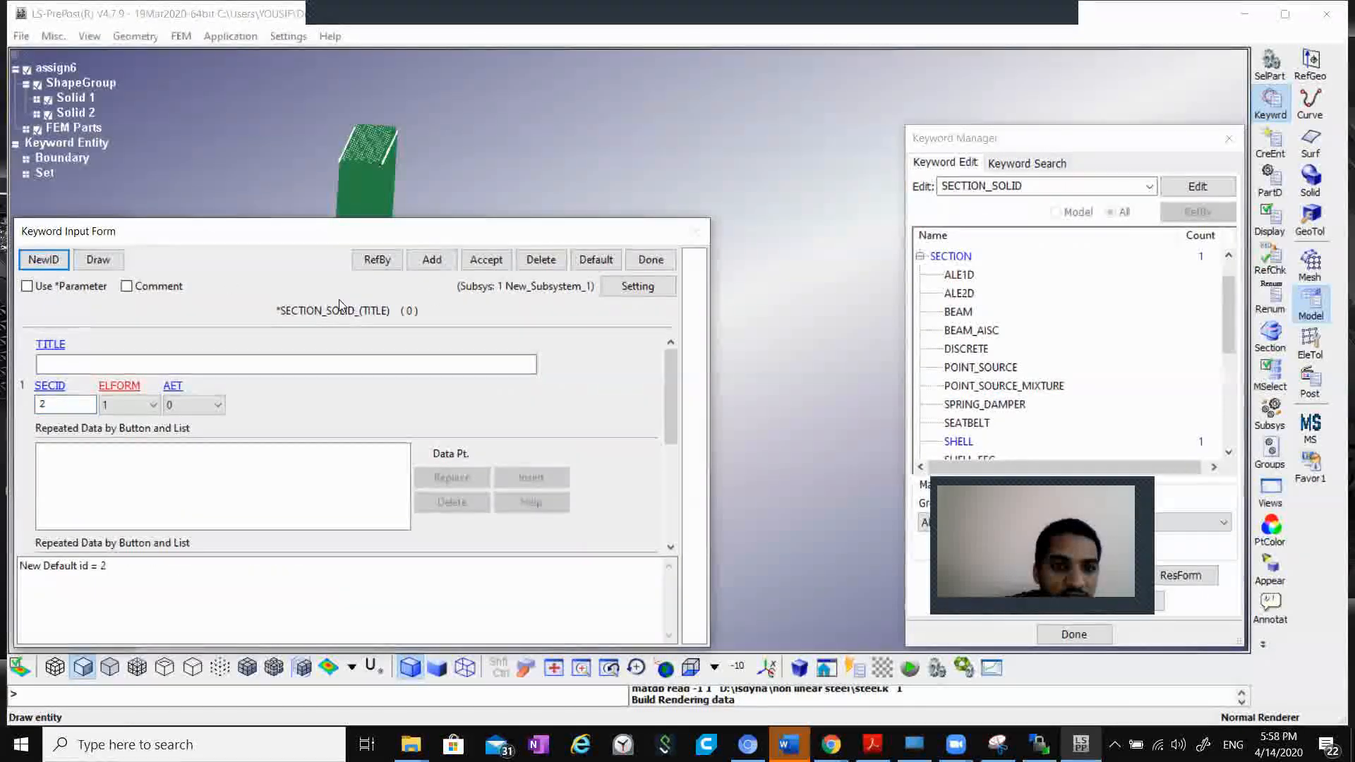
click(472, 261)
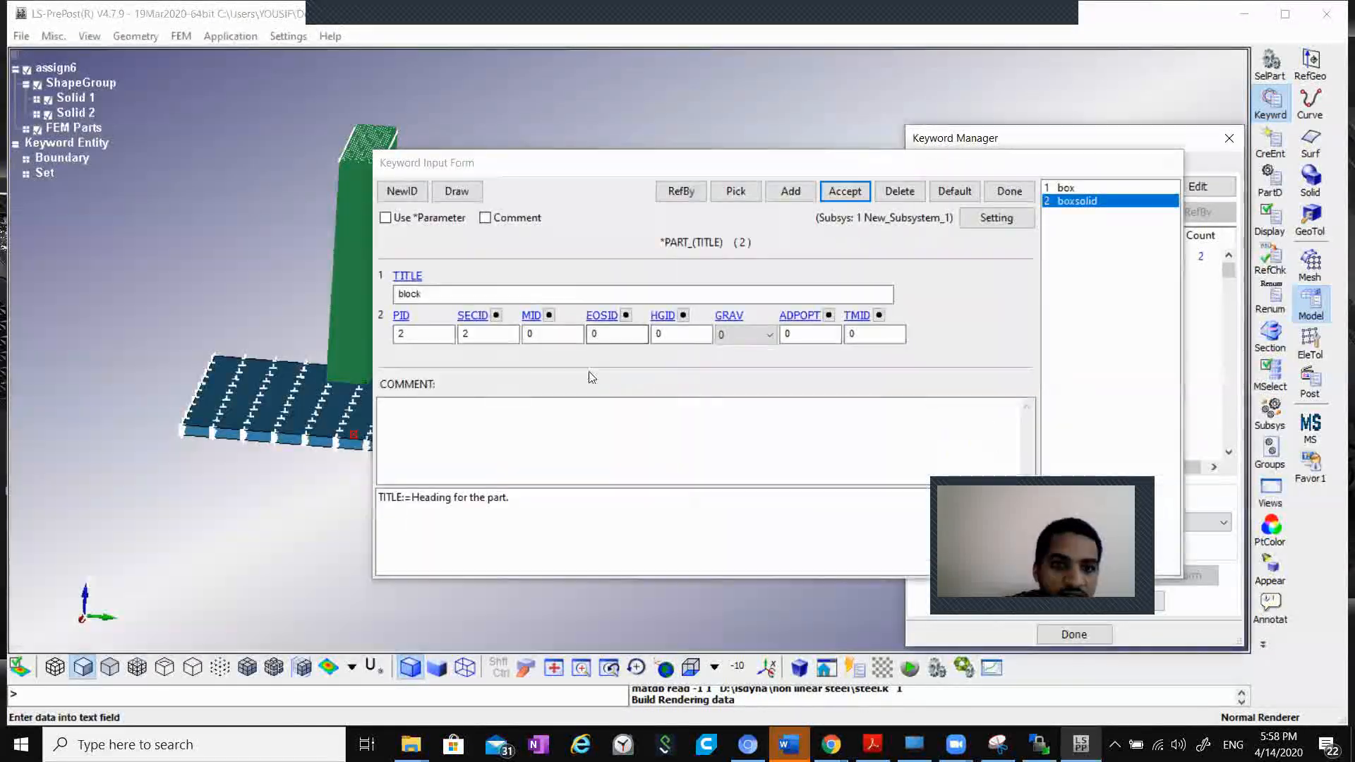
click(845, 191)
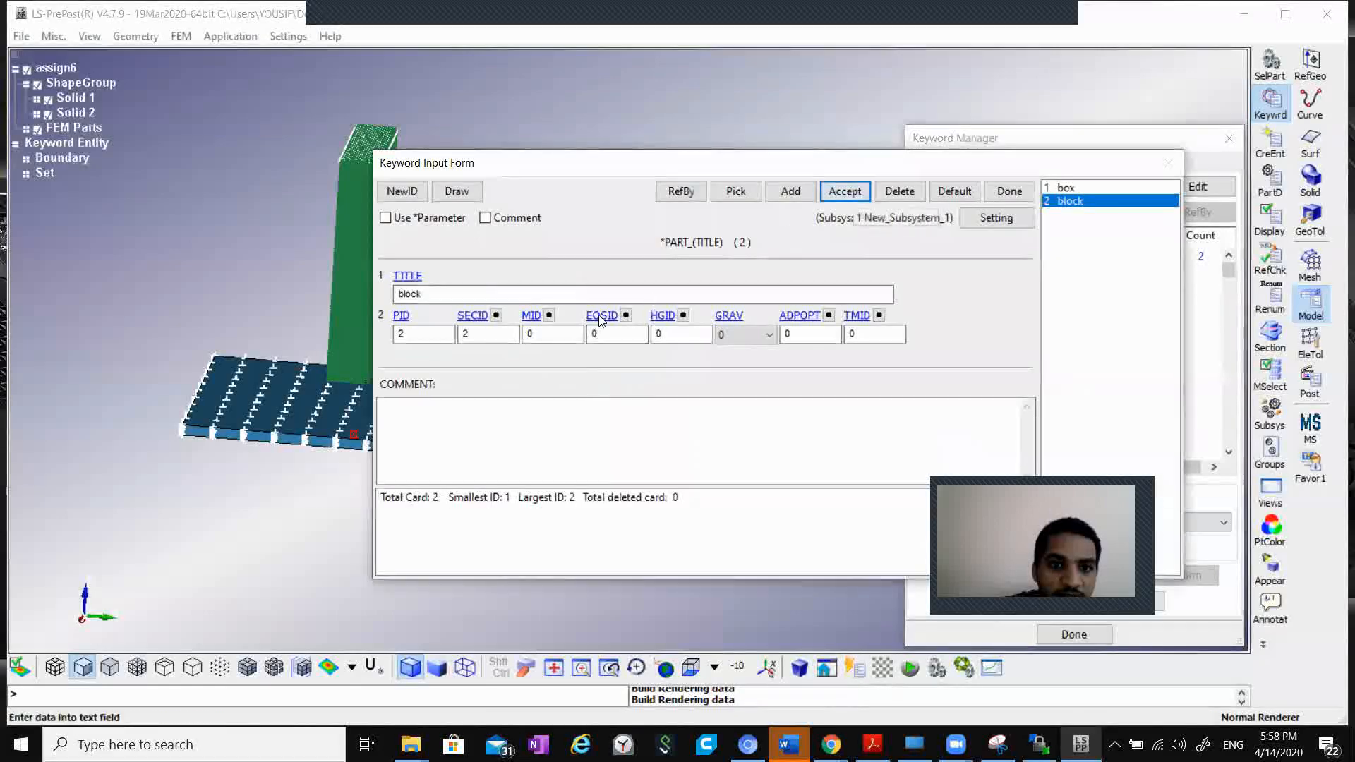
Step: Start a new 020-RIGID material keyword from the block part's material ID link
click(549, 315)
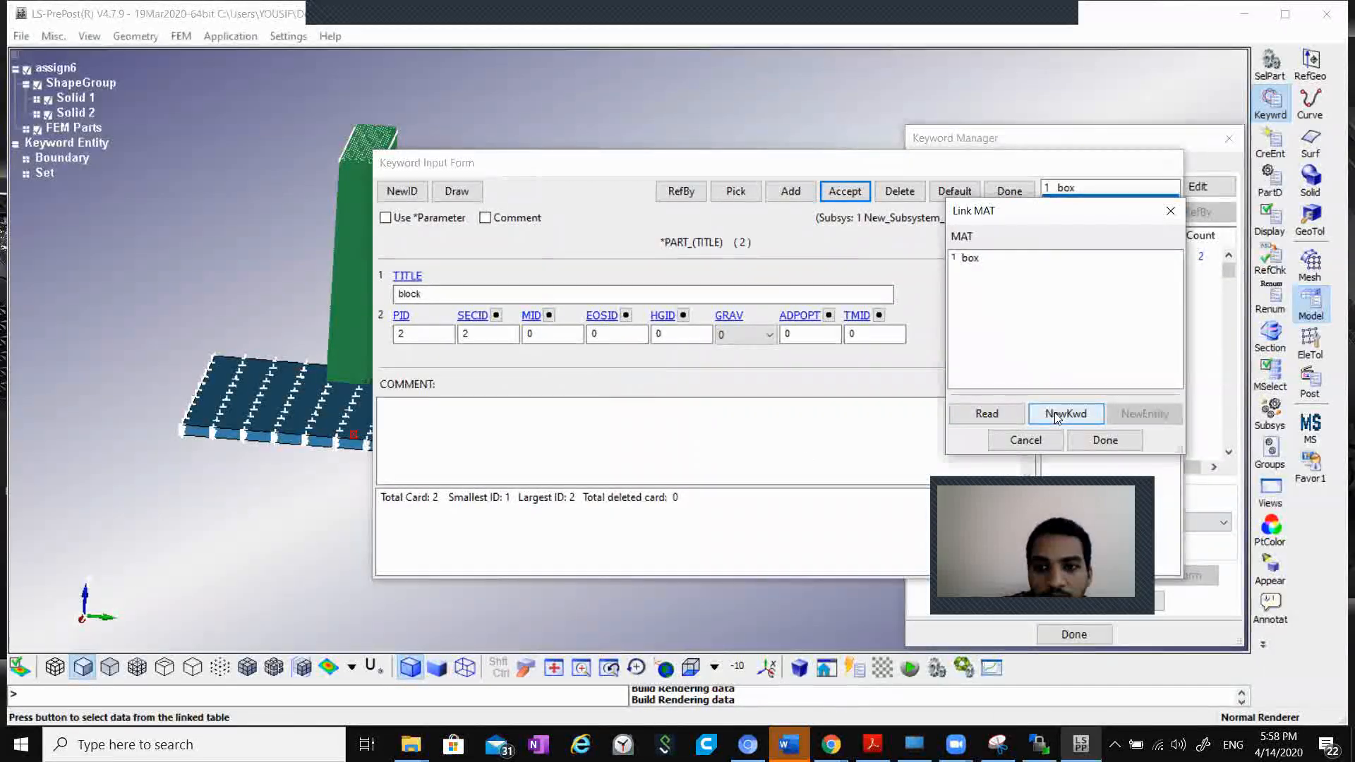
click(1064, 414)
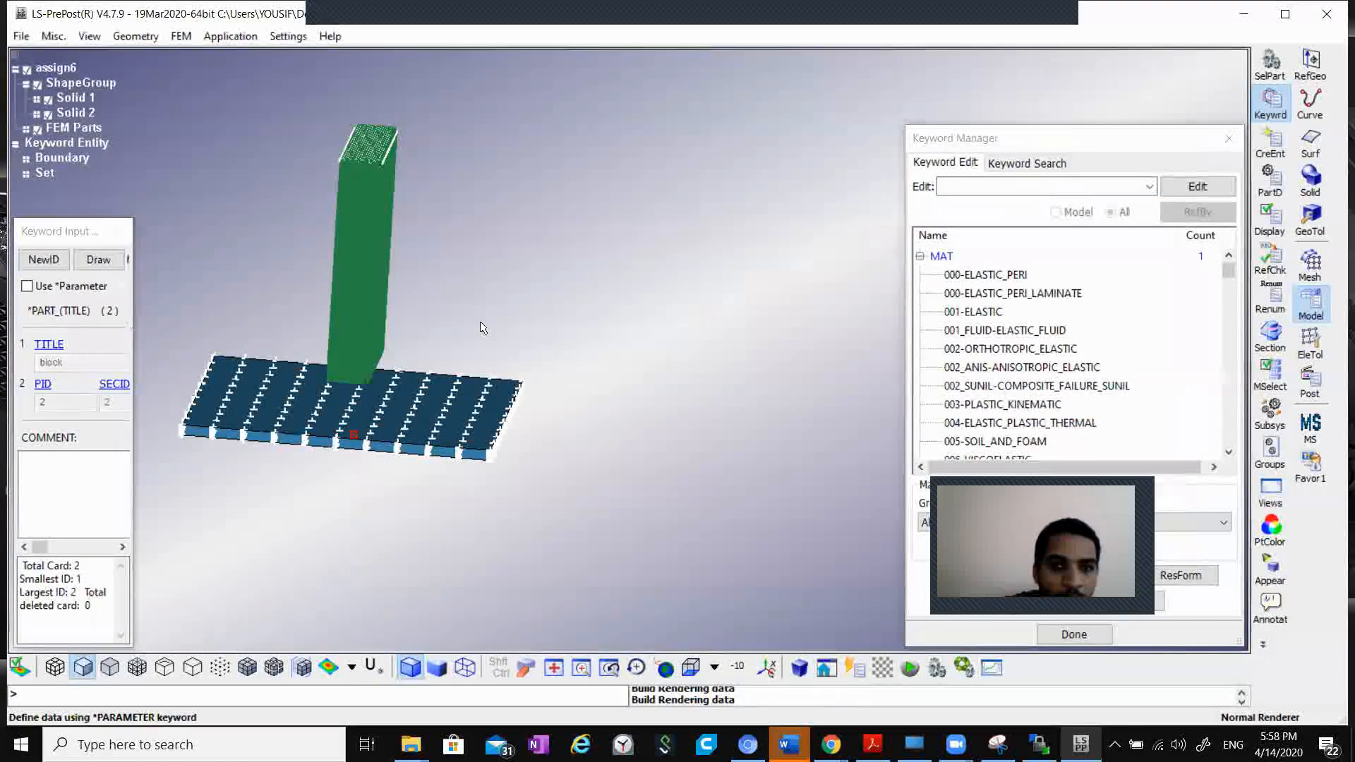
scroll(1103, 374, down, 14)
scroll(1102, 374, up, 2)
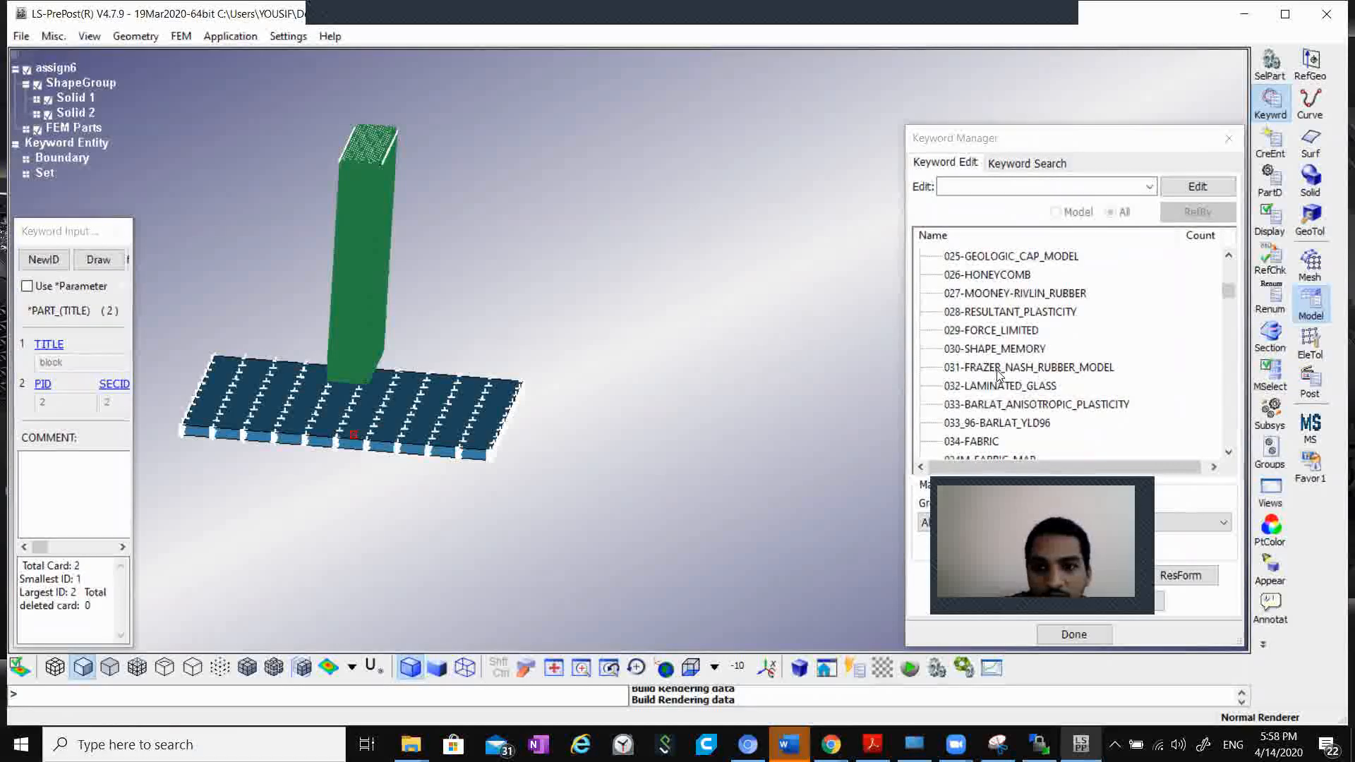
scroll(1087, 367, up, 2)
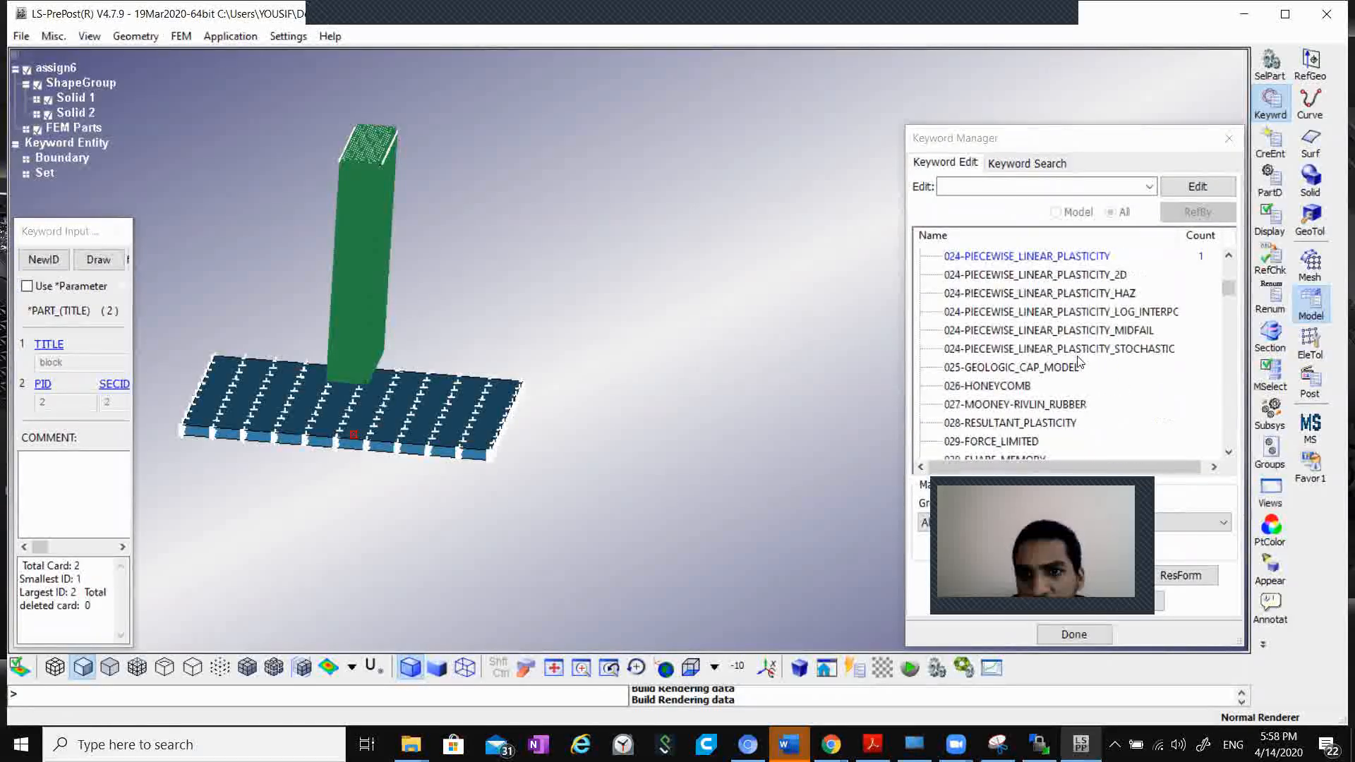
scroll(1077, 363, up, 2)
double_click(974, 293)
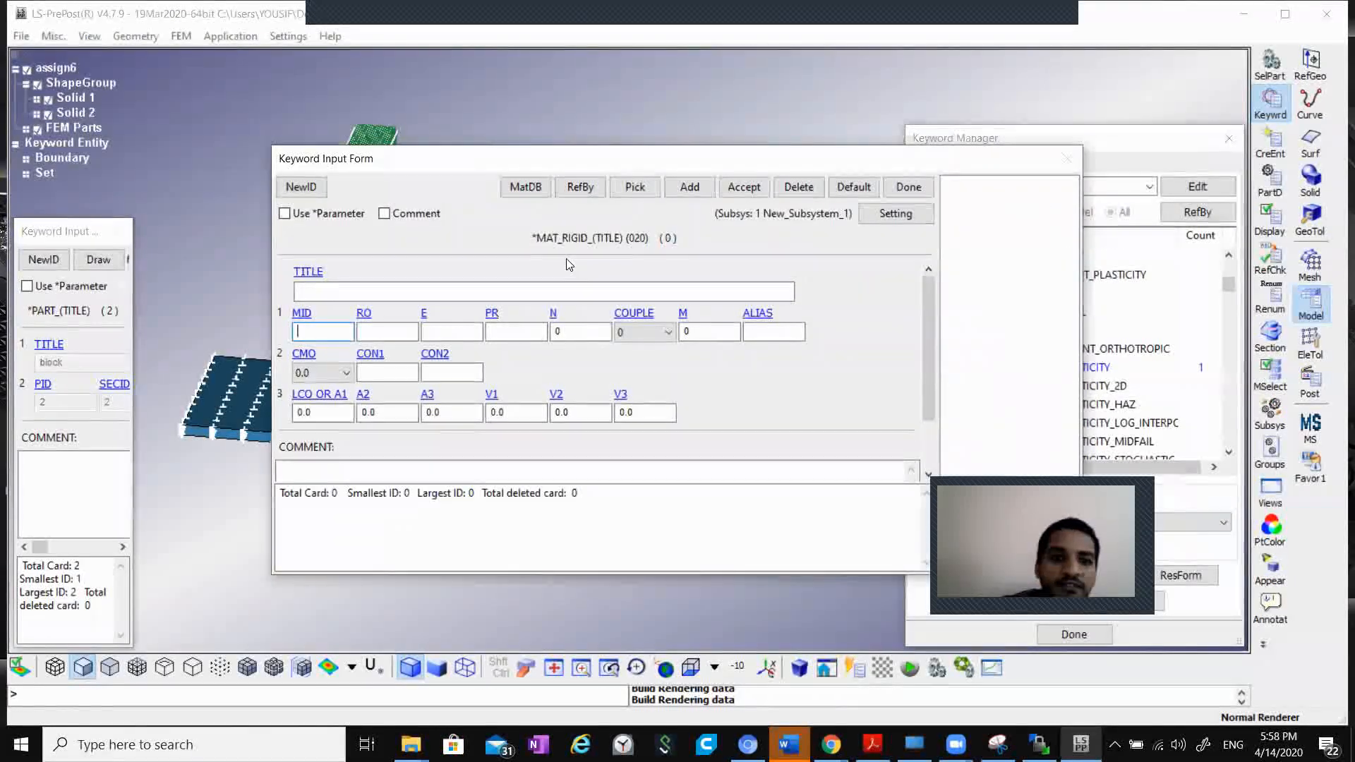
Step: Load the steel.k database material into the rigid material as ID 2 and accept it to link it to the block part
click(528, 187)
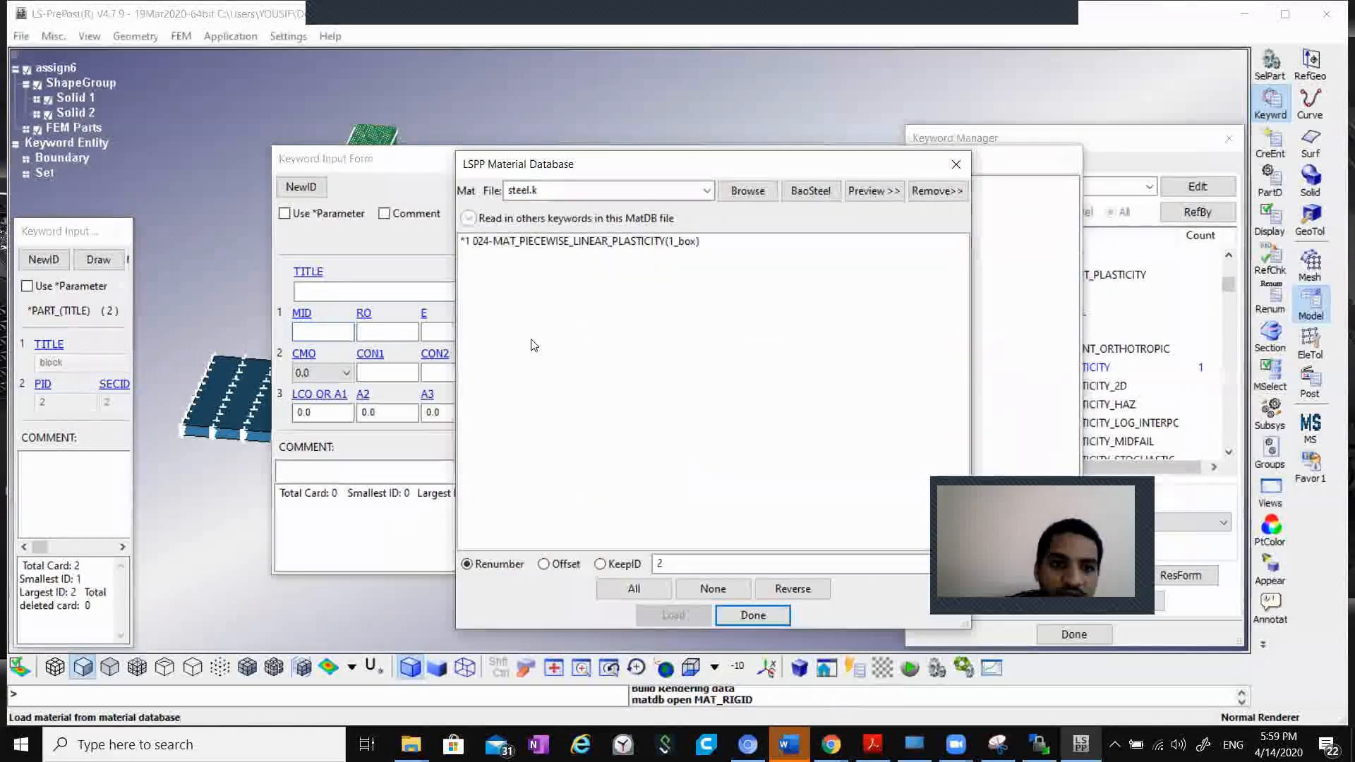
click(577, 242)
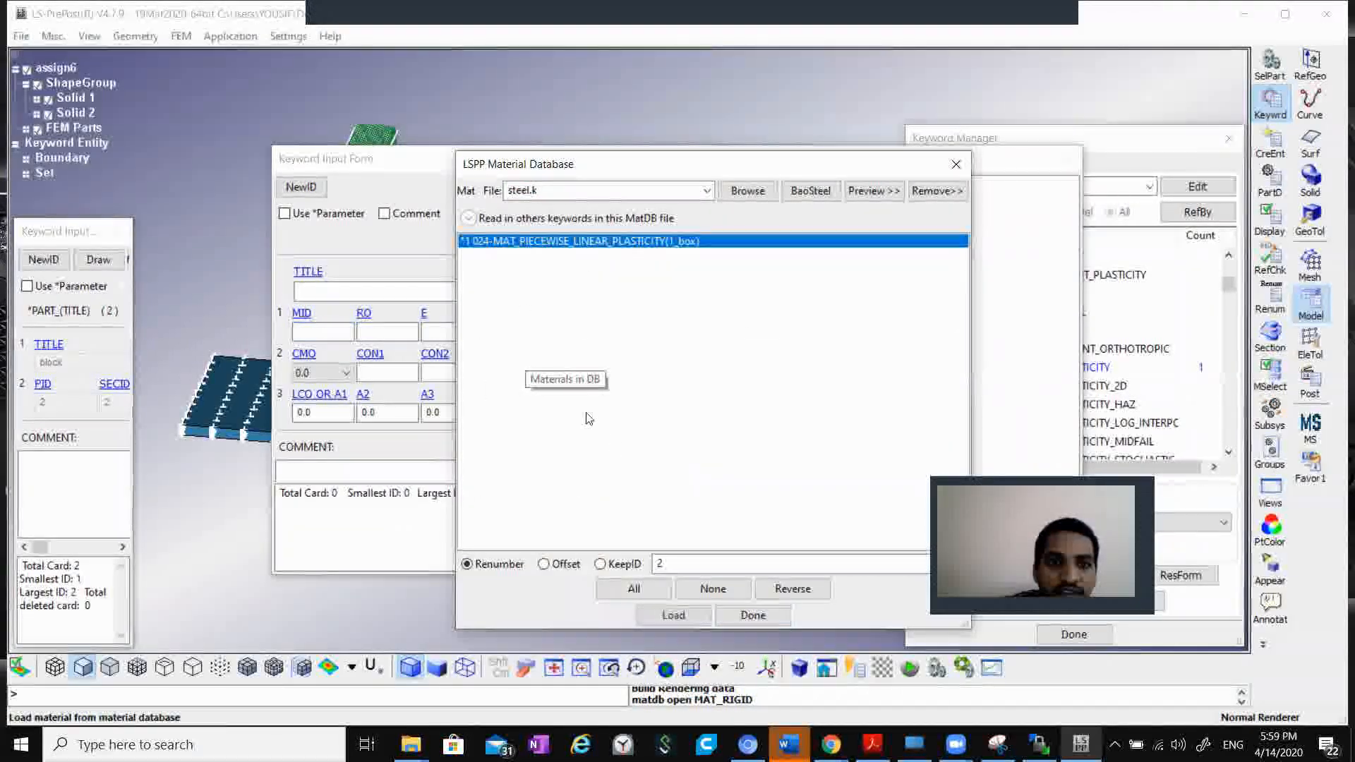
click(674, 615)
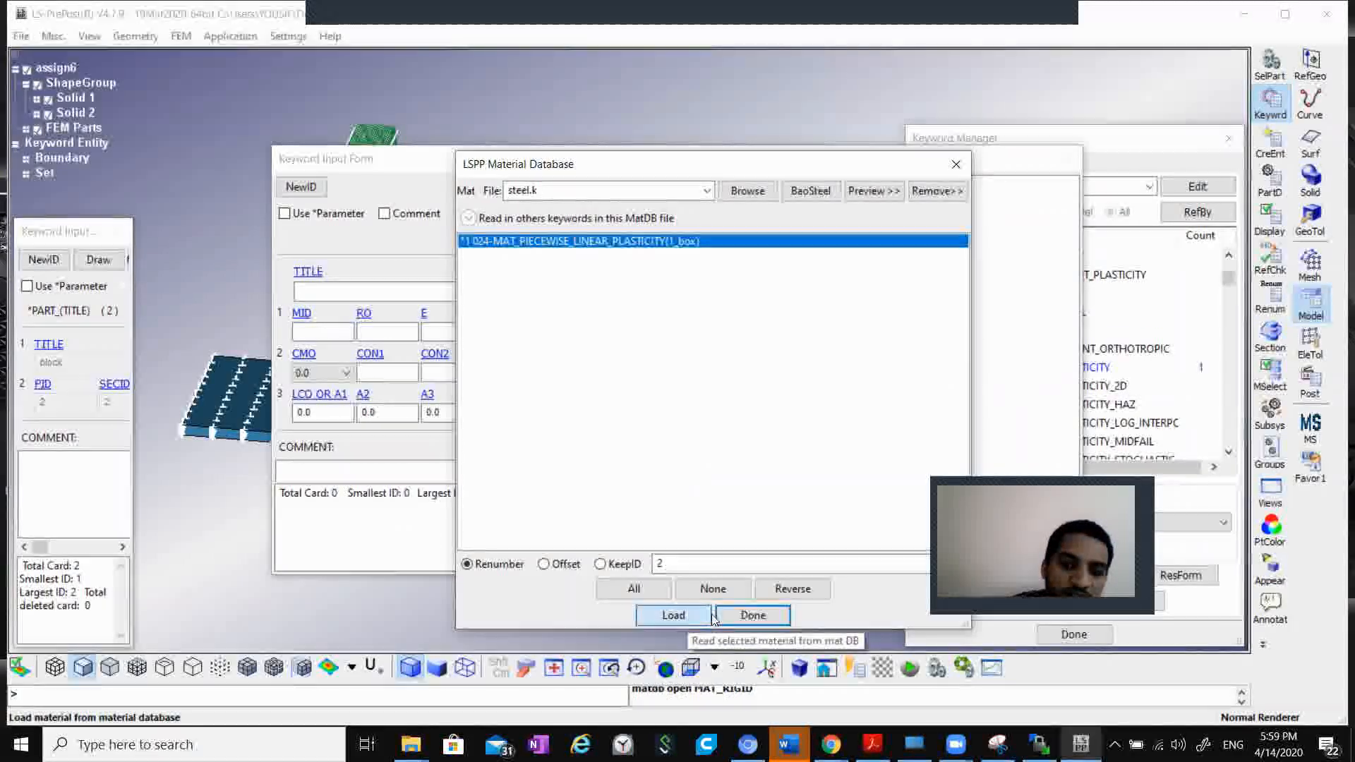
click(753, 616)
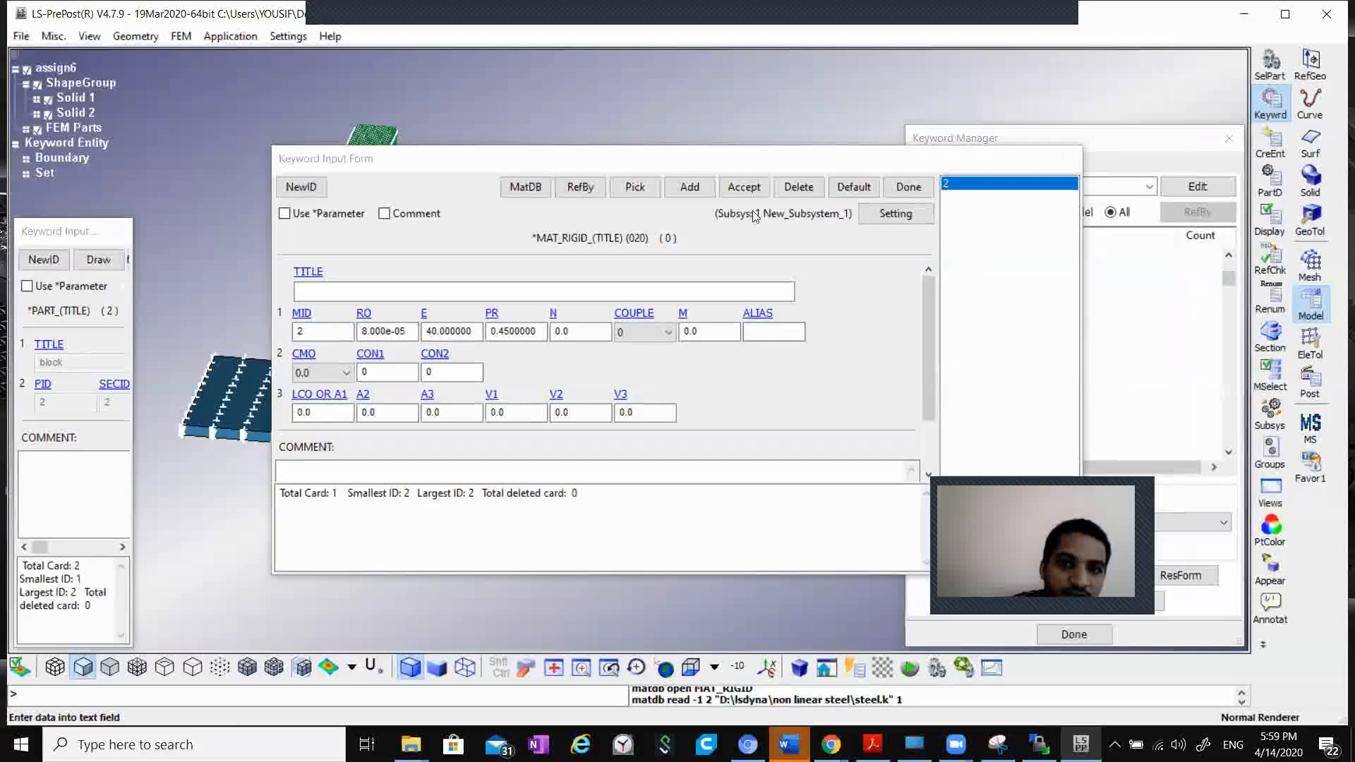
click(744, 187)
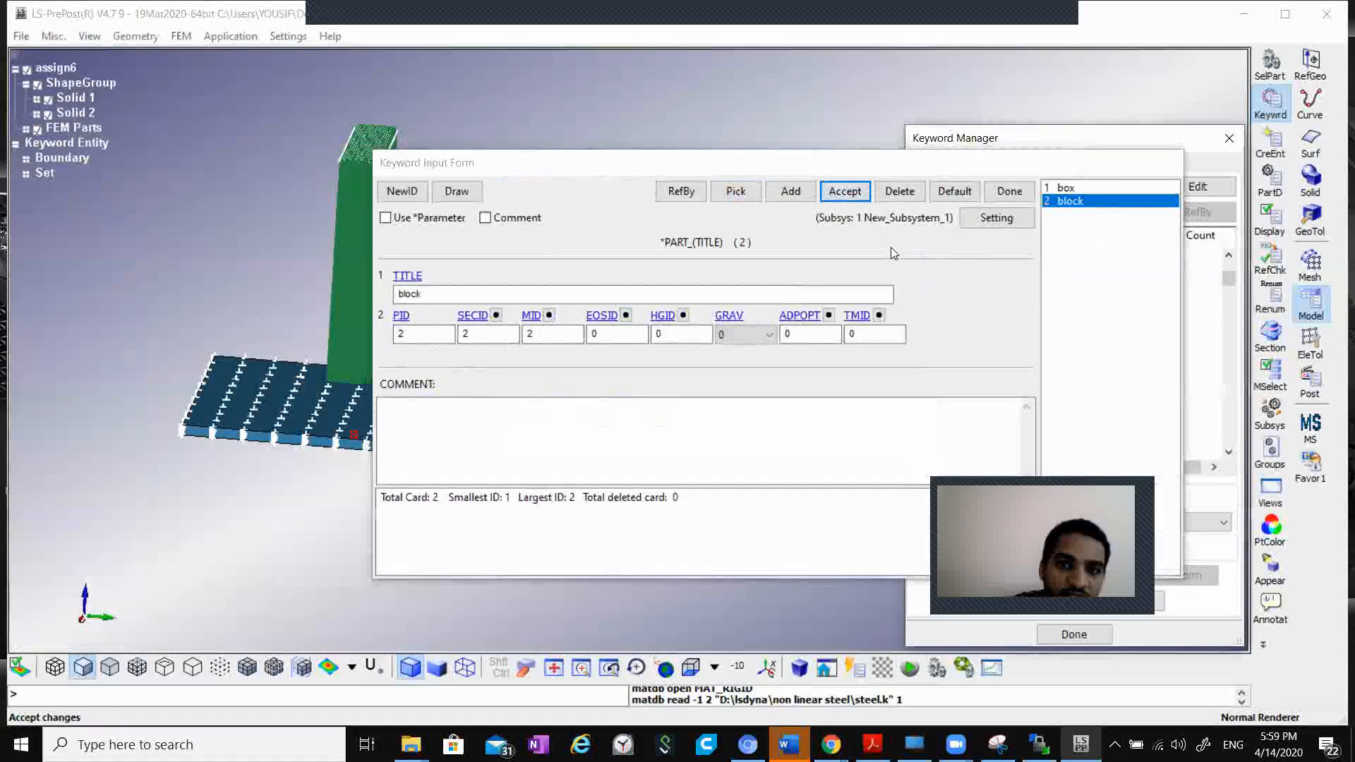
Step: Accept the block part's definition and close its keyword form
click(845, 190)
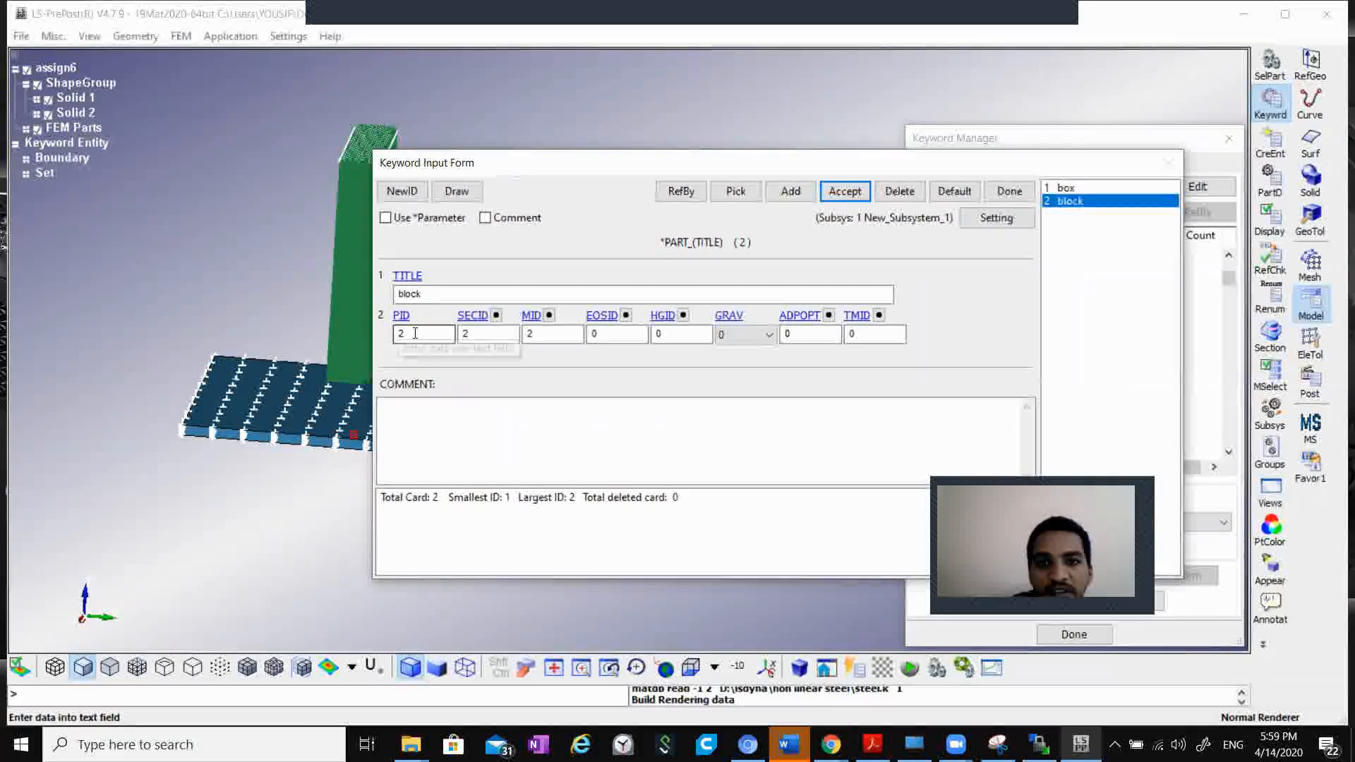
click(1010, 192)
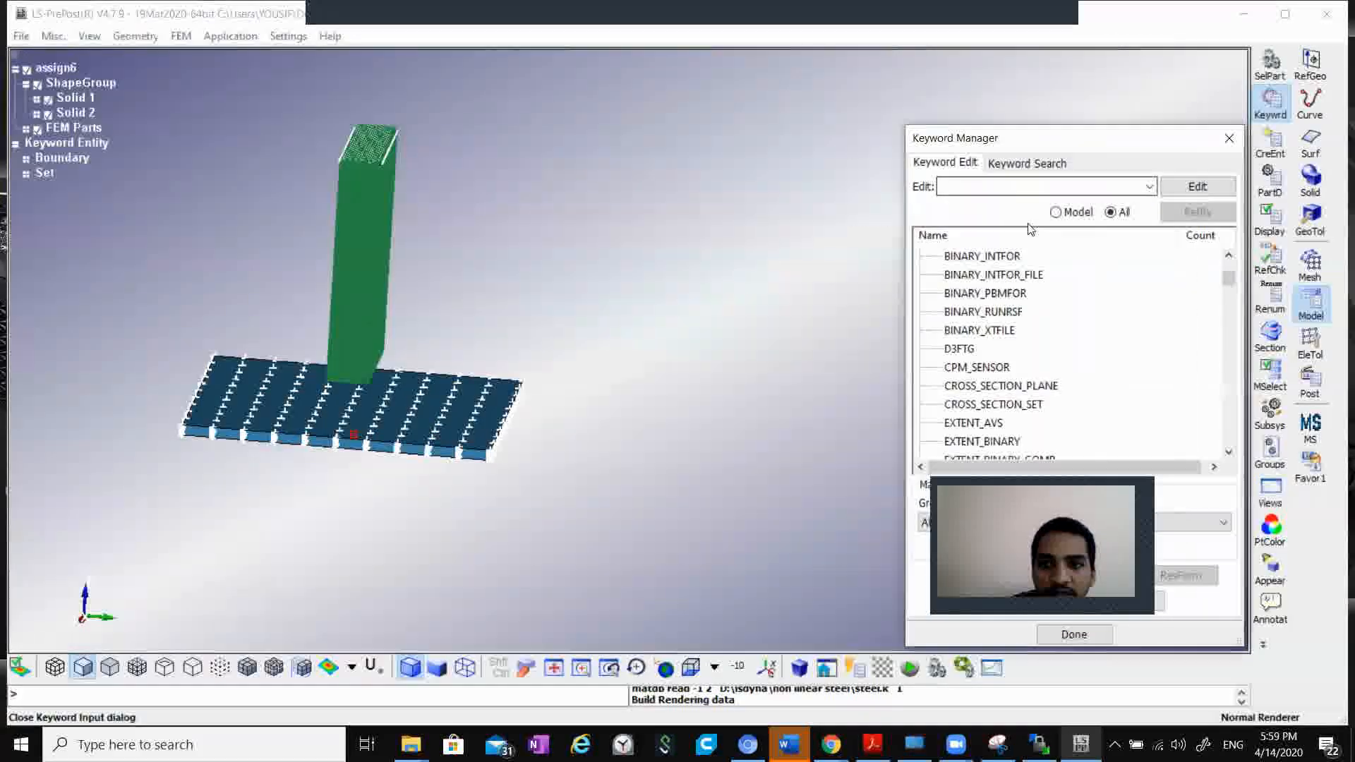
Step: Collapse the DATABASE group and review the keywords defined in the model before listing all keywords again
scroll(1177, 357, up, 8)
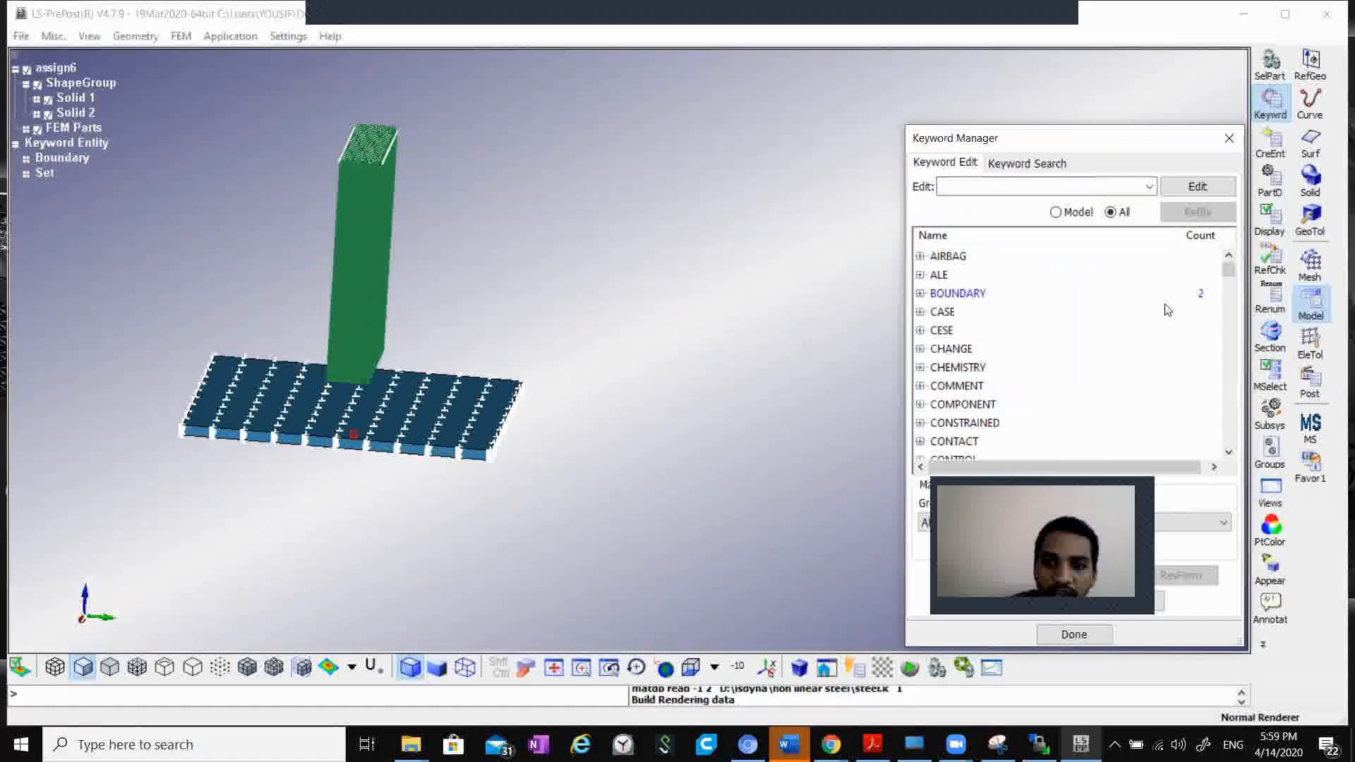
scroll(939, 393, down, 2)
click(920, 386)
click(955, 386)
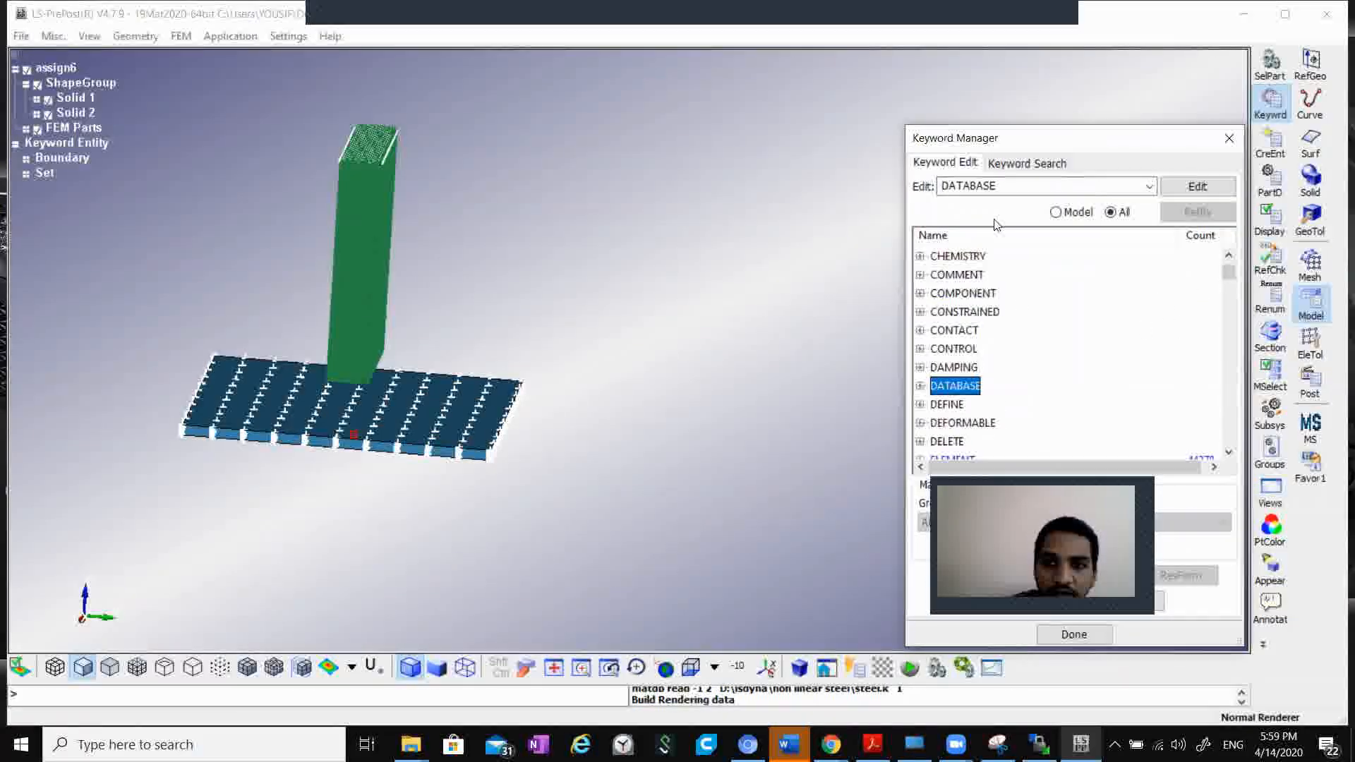
click(1055, 212)
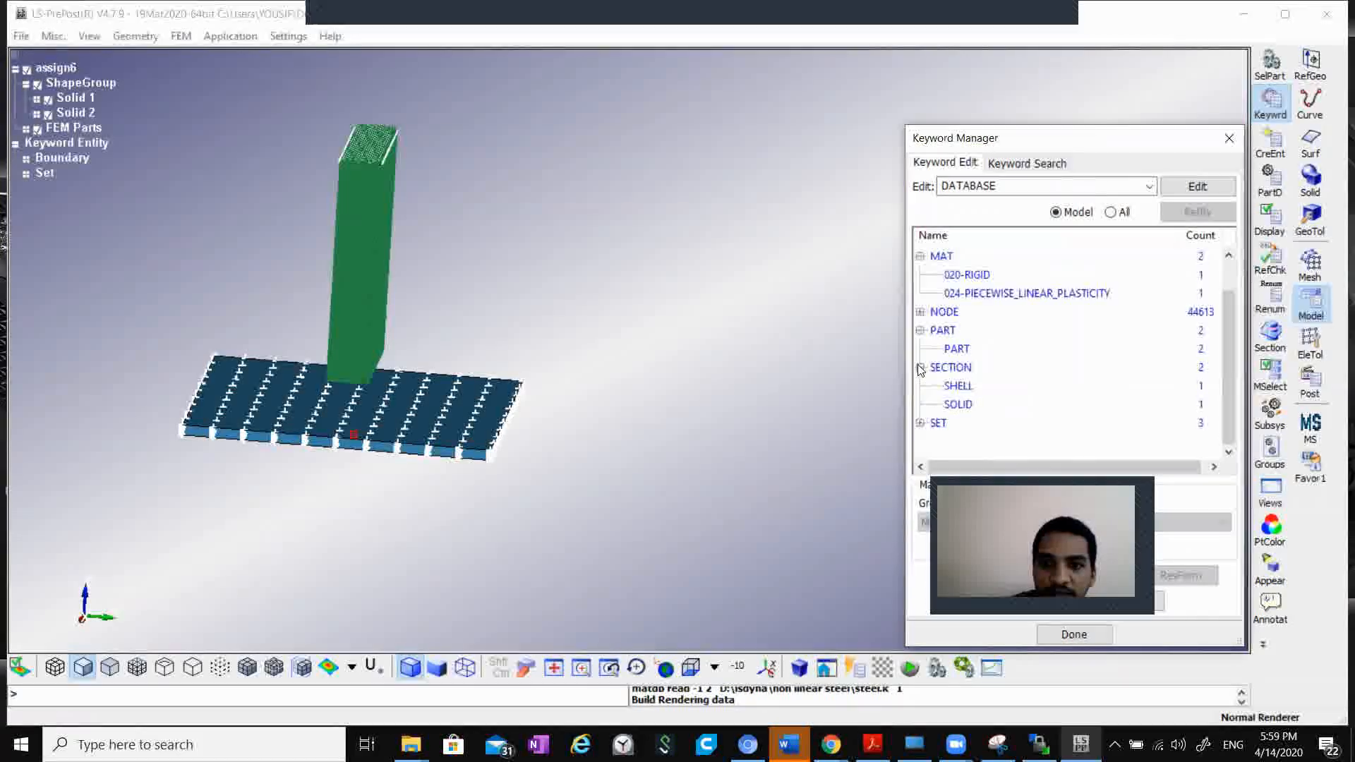
scroll(950, 264, up, 1)
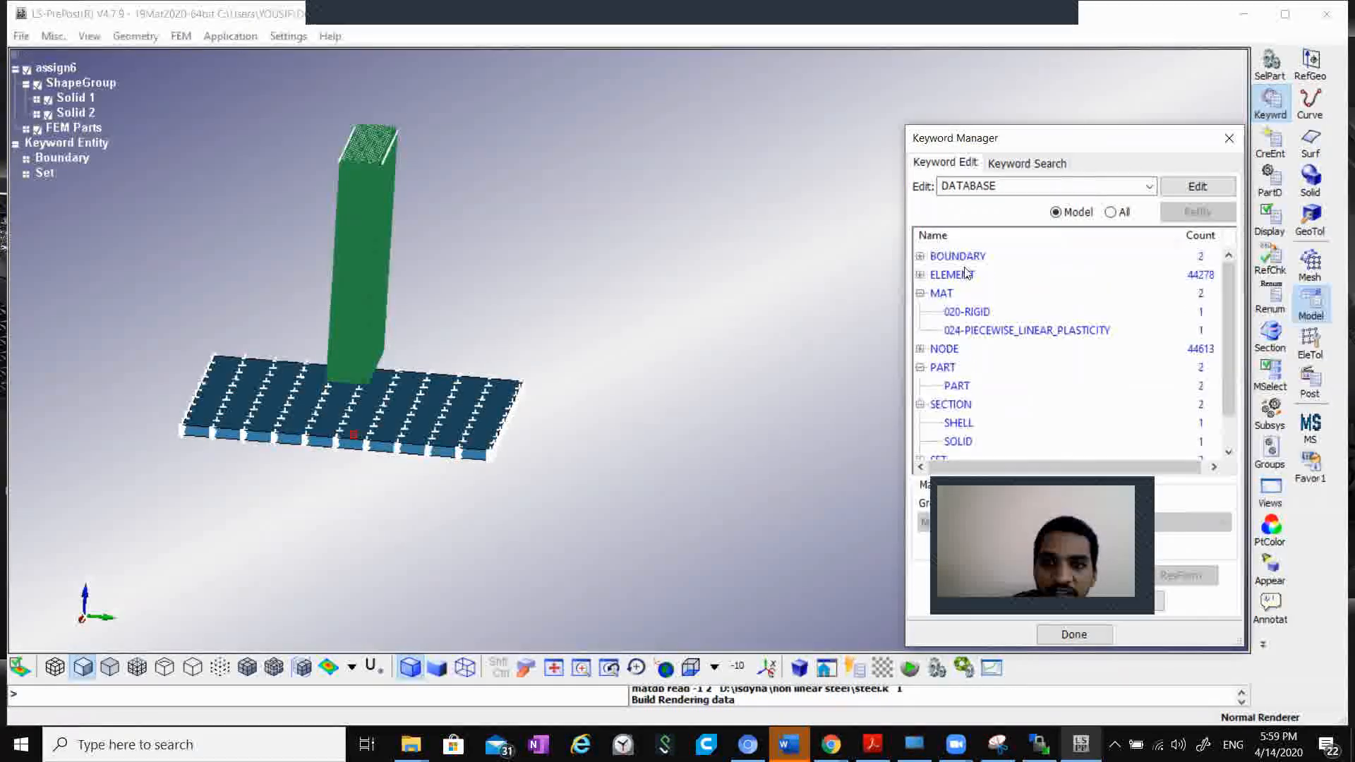
click(1030, 163)
click(946, 162)
click(1111, 213)
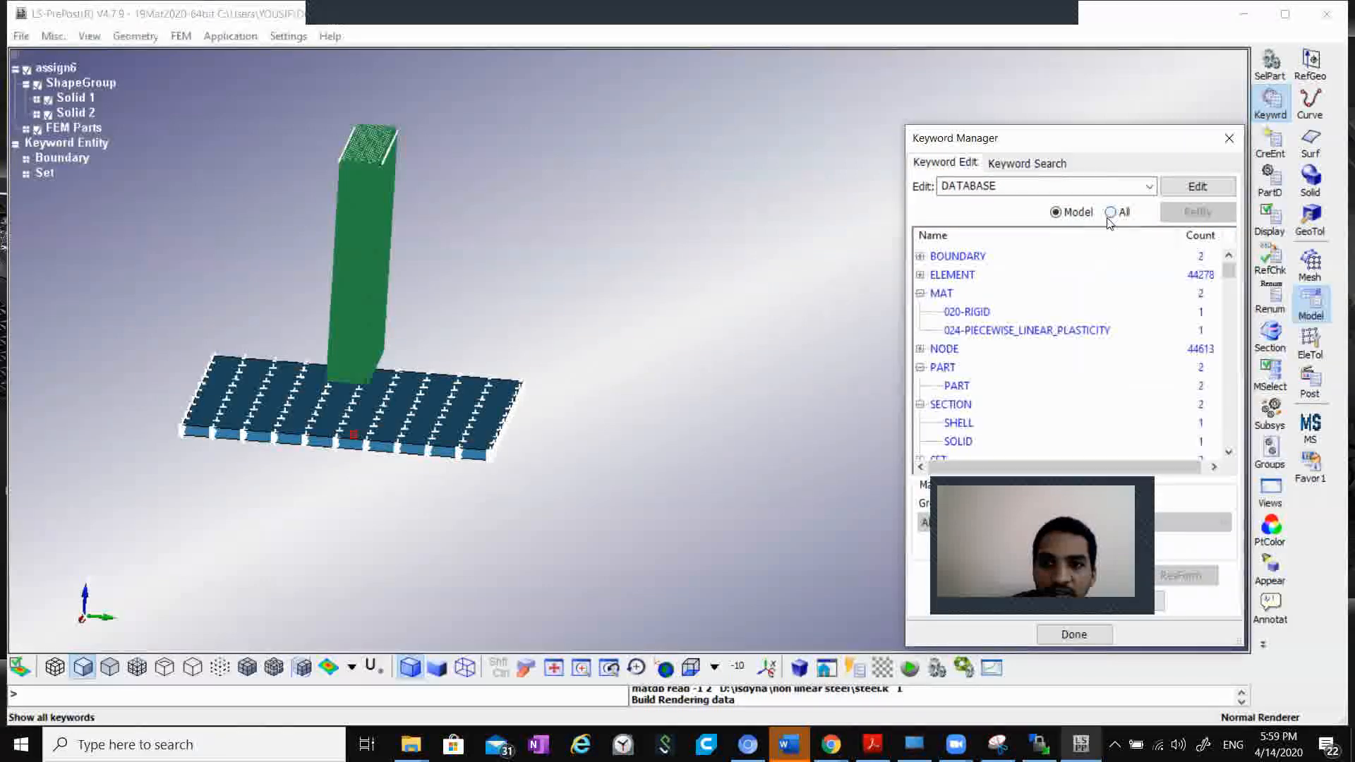
Step: Collapse the expanded MAT, PART and remaining groups in the full keyword list
scroll(1059, 282, down, 7)
scroll(1019, 342, down, 3)
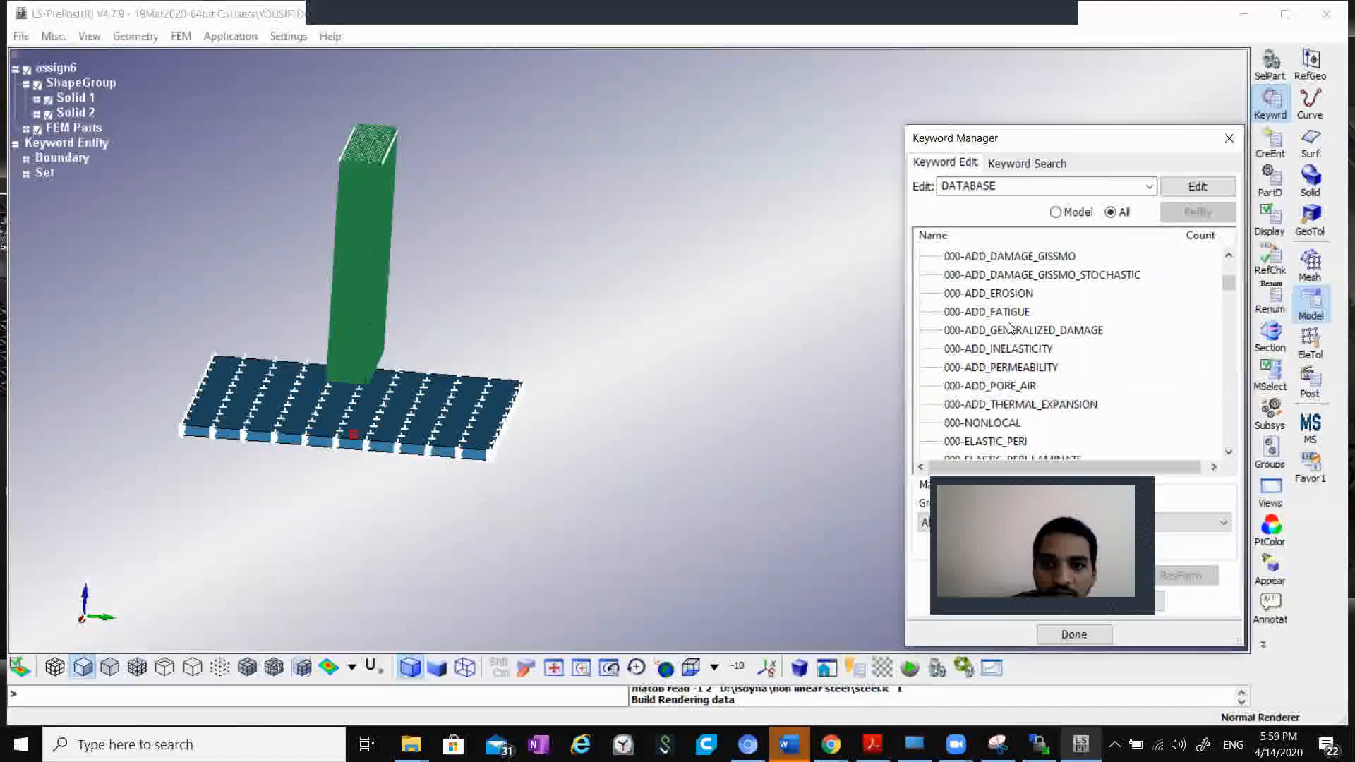
scroll(964, 293, up, 2)
click(920, 312)
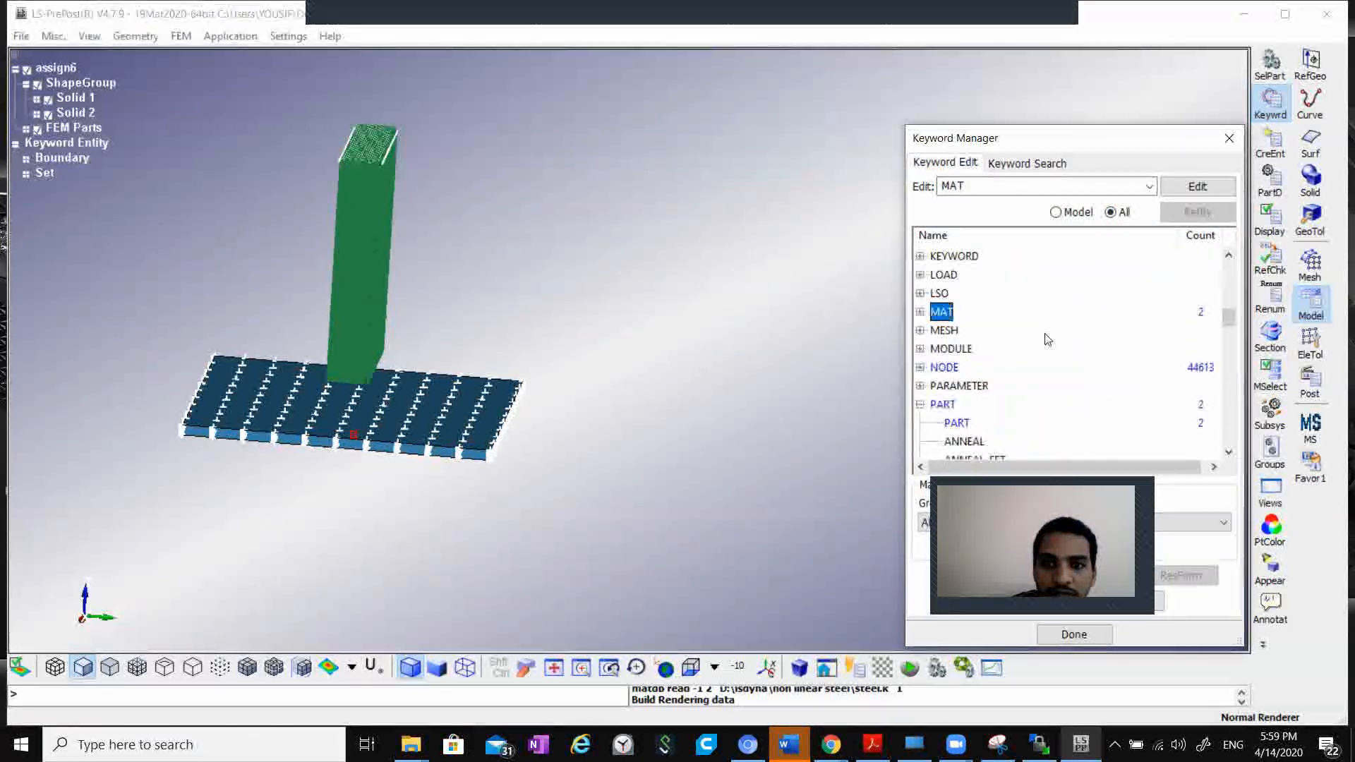
scroll(1031, 342, down, 1)
click(921, 349)
scroll(1004, 375, down, 4)
scroll(957, 333, up, 1)
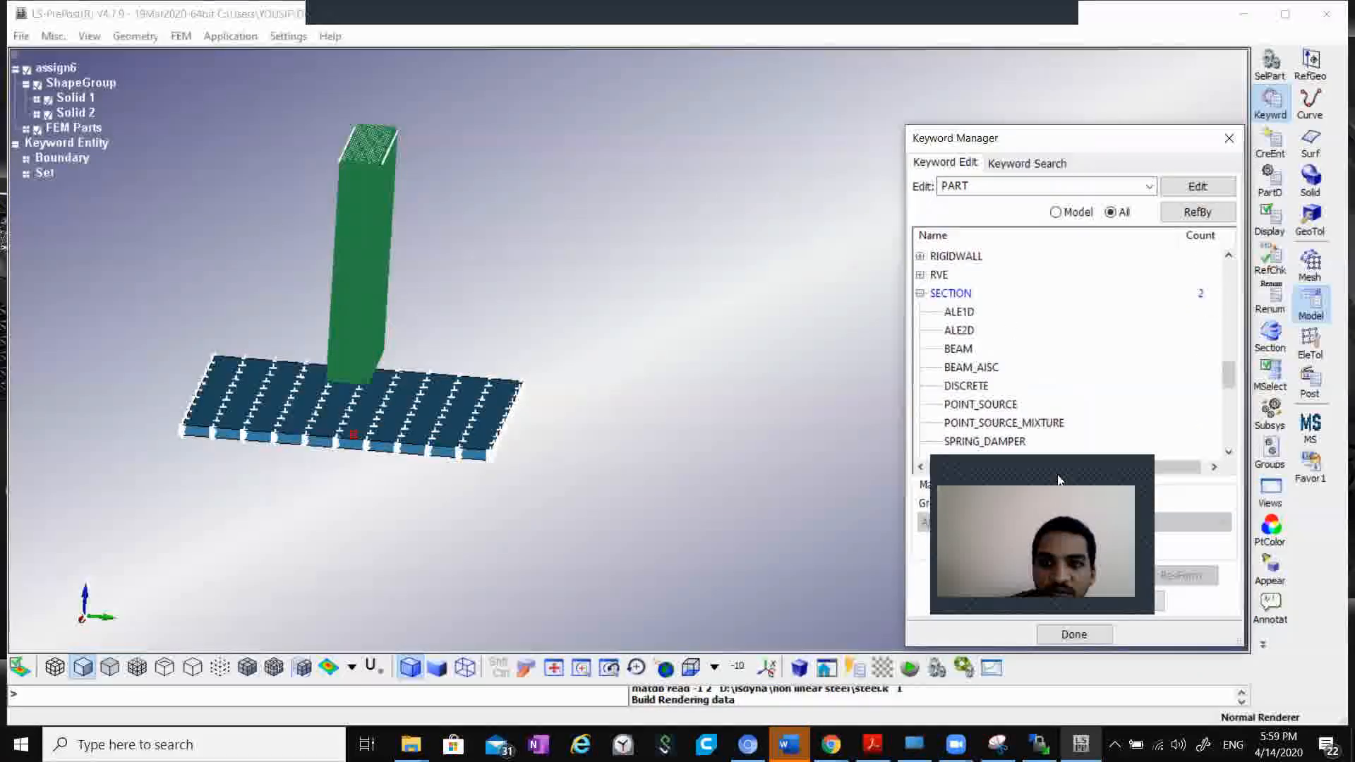
click(1137, 604)
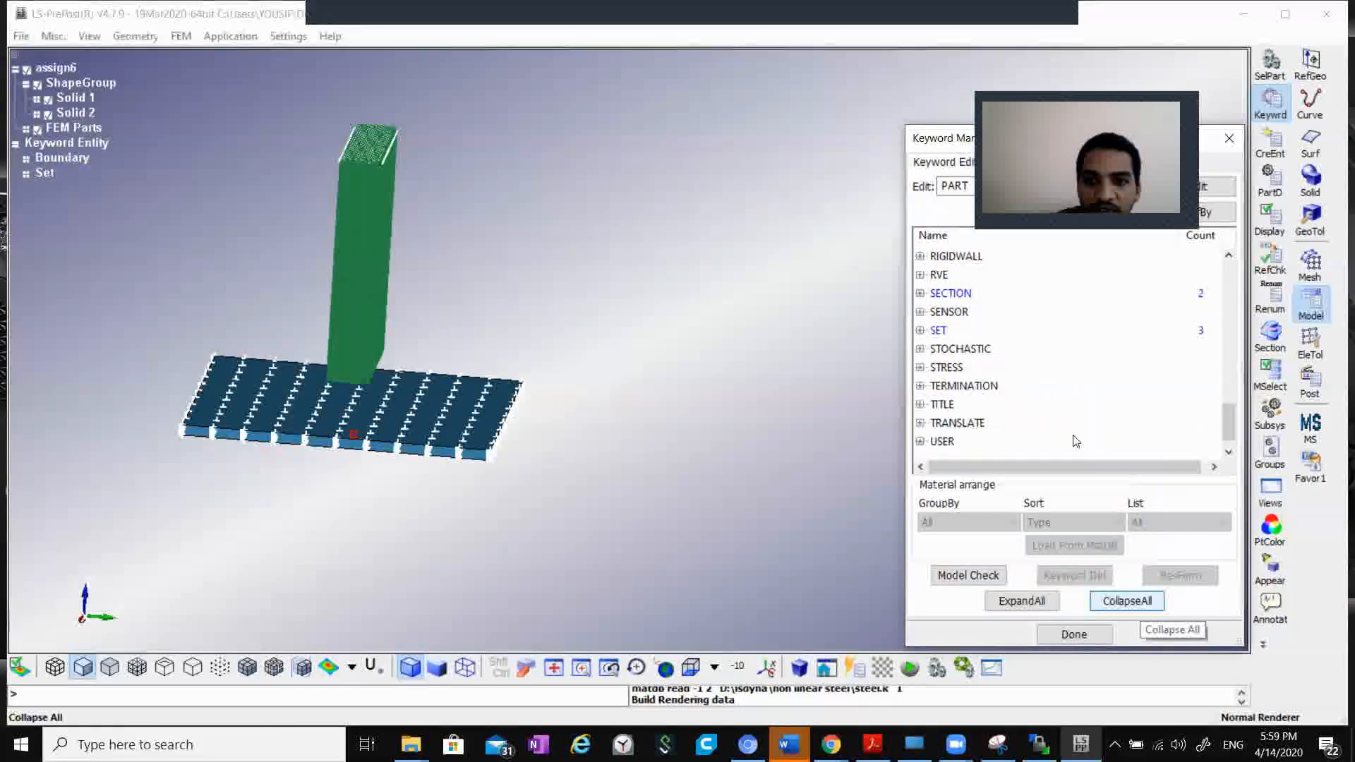
Step: Expand the INITIAL keyword group and start a new INITIAL_VELOCITY keyword
scroll(1038, 368, up, 2)
scroll(1038, 373, down, 2)
scroll(1016, 378, up, 6)
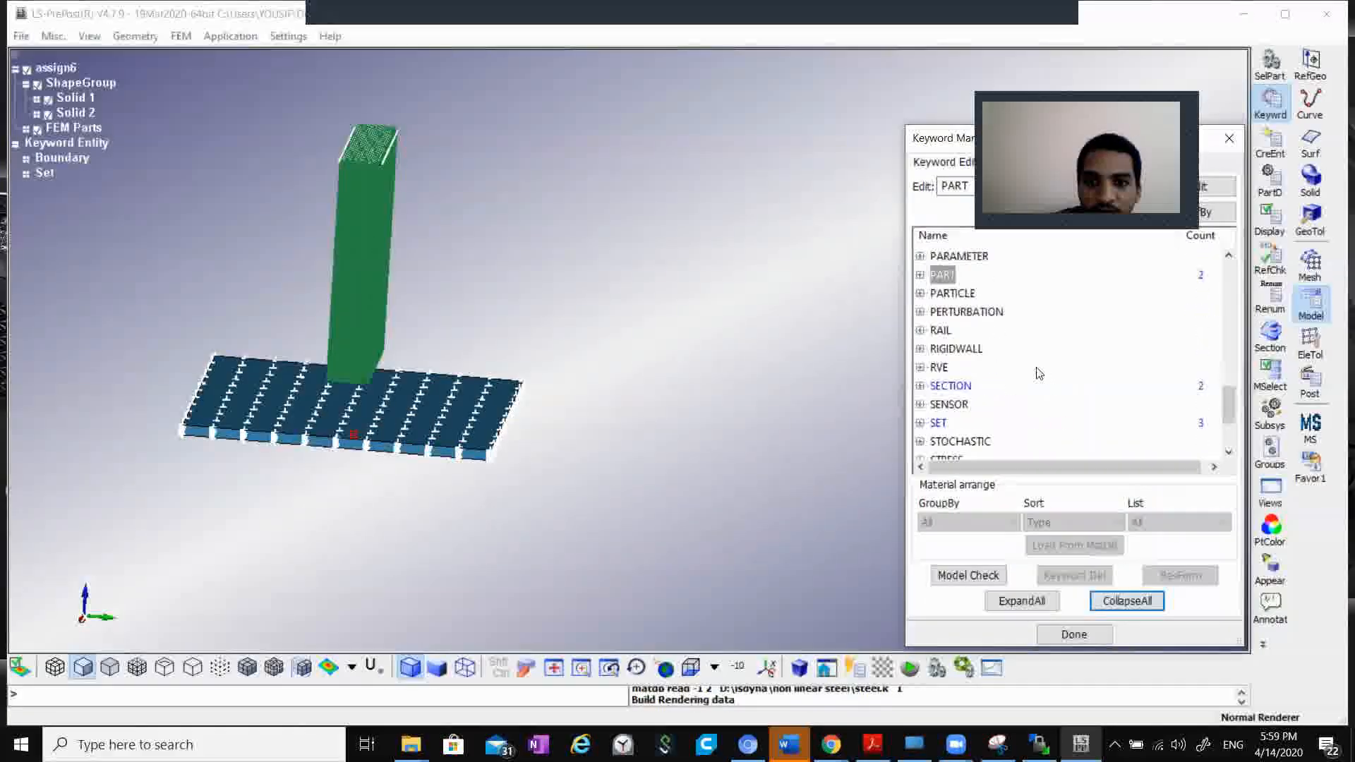
scroll(960, 403, up, 2)
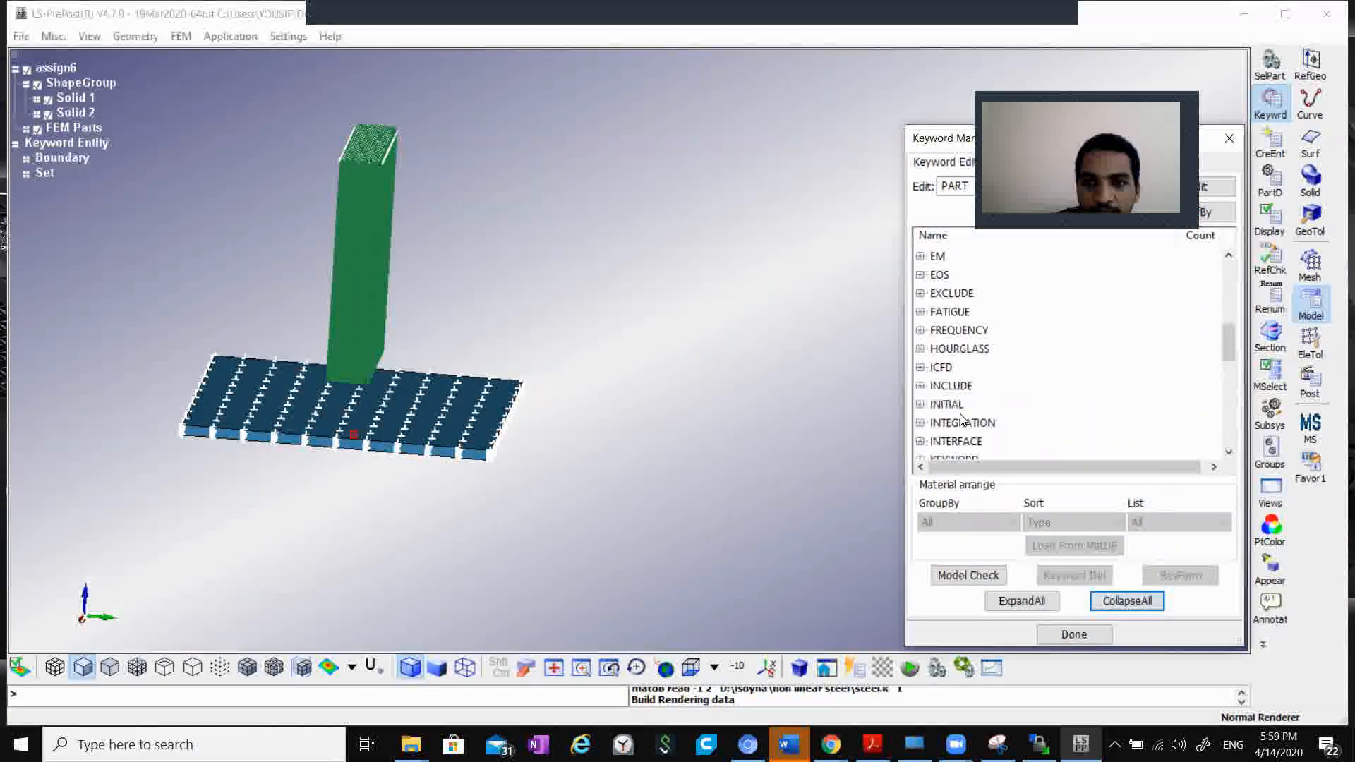
click(920, 404)
scroll(1129, 387, down, 10)
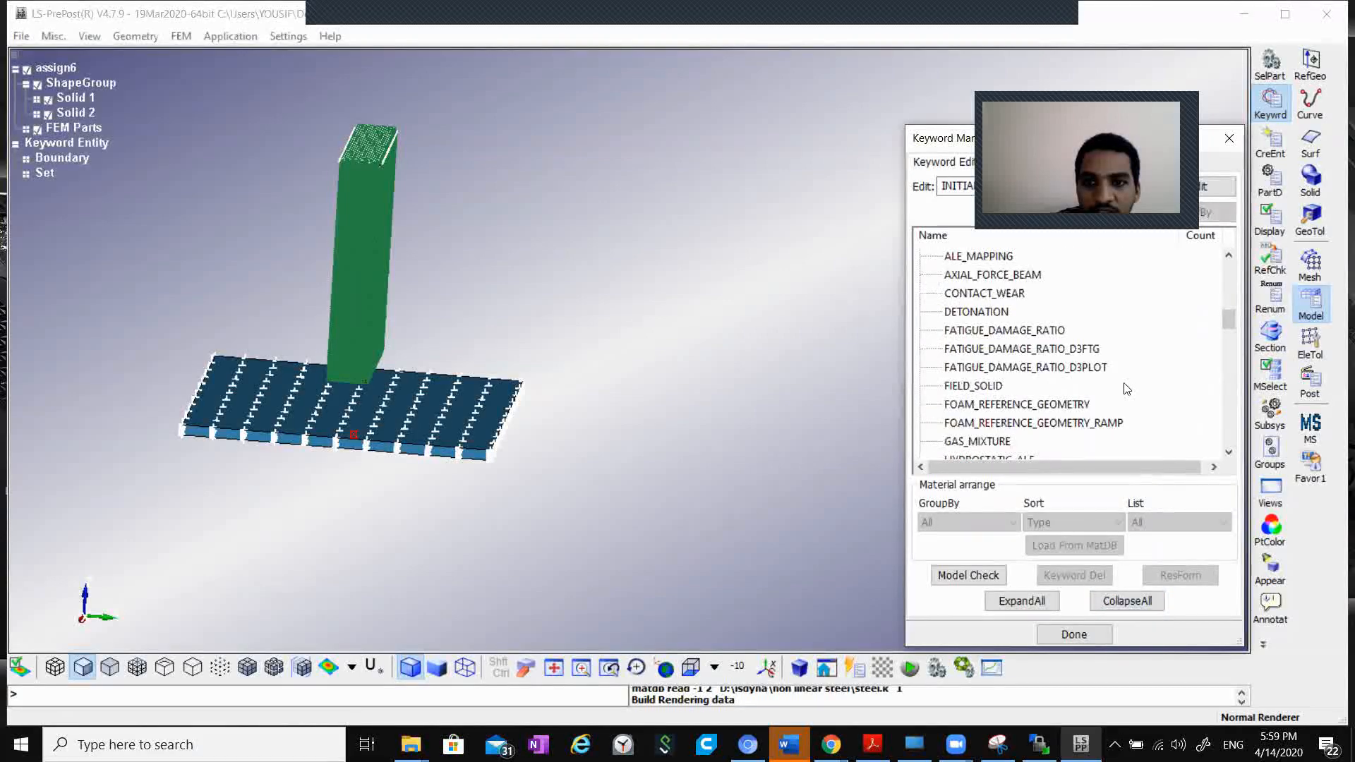
scroll(1058, 381, down, 5)
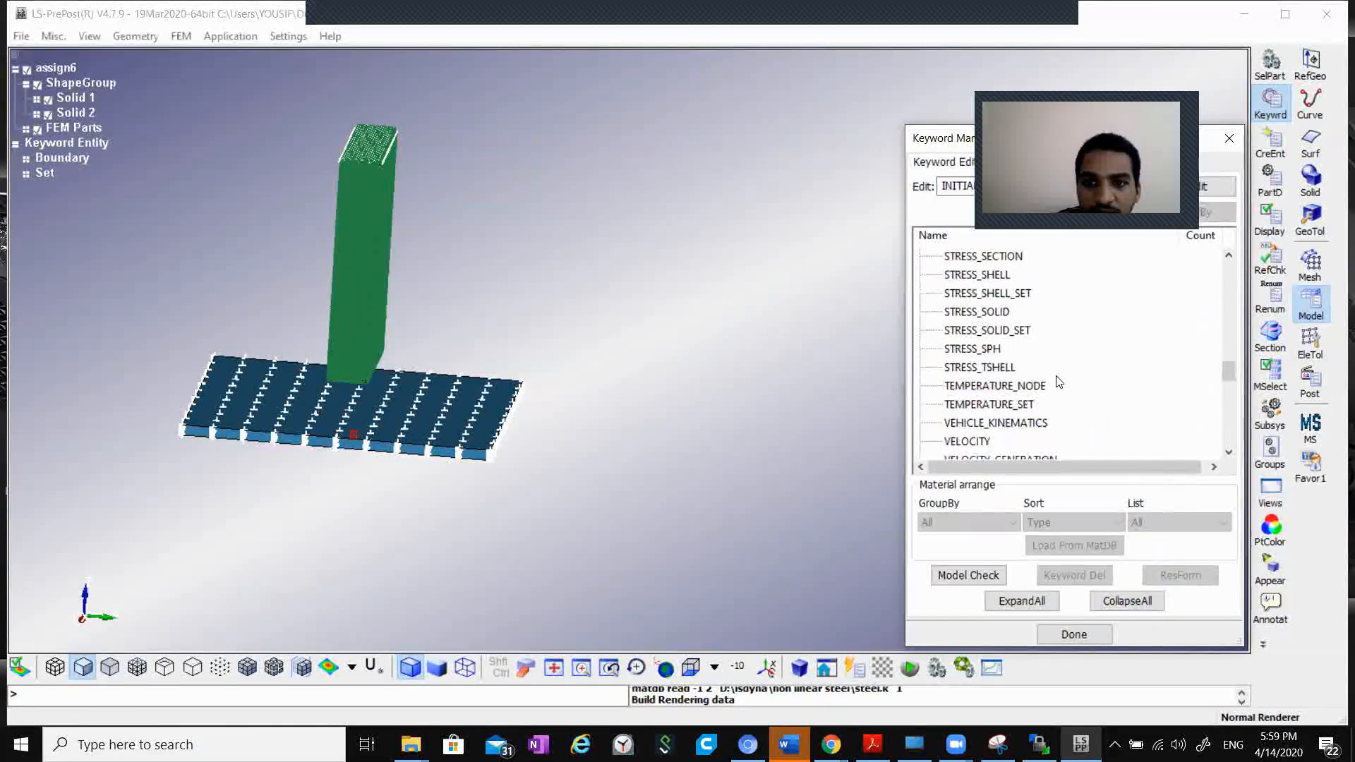
click(976, 387)
double_click(976, 387)
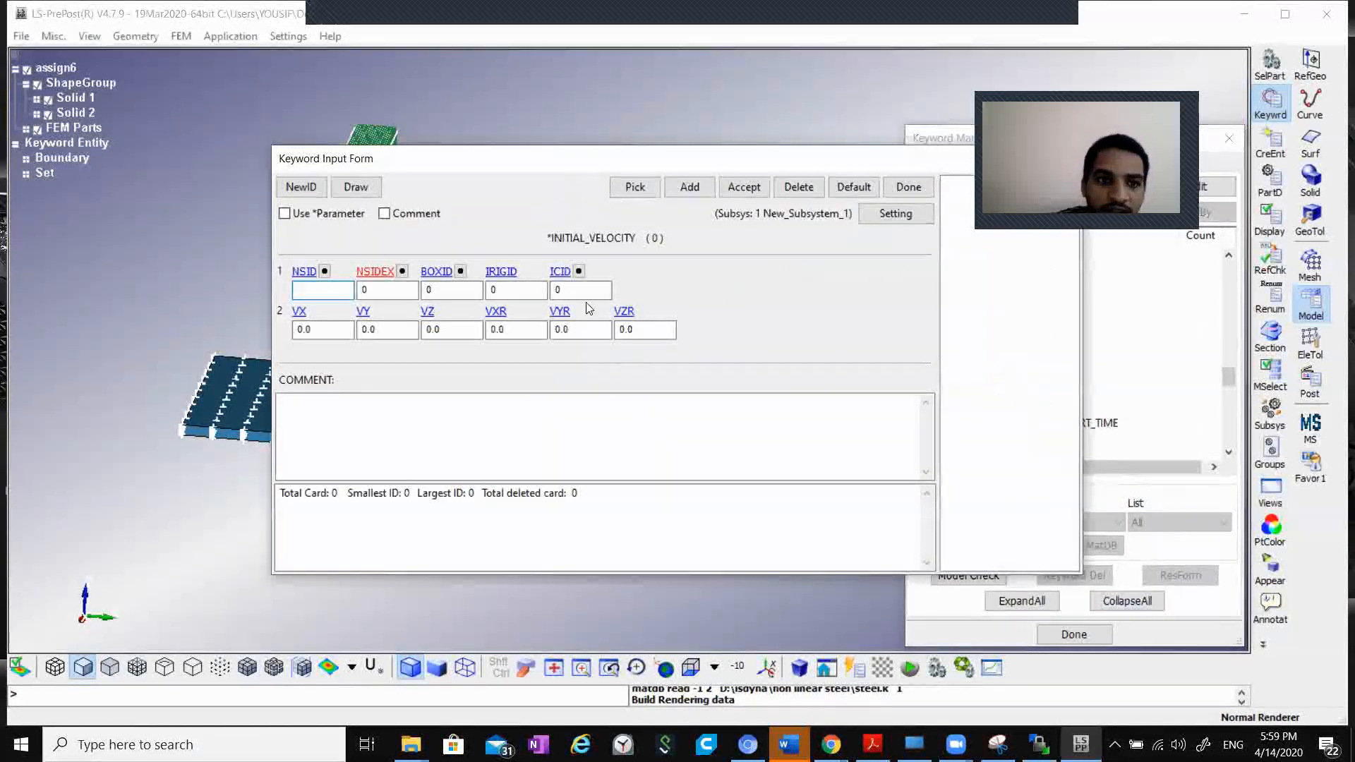
Step: Inspect the box node set and link it as the initial velocity's node set ID
click(324, 272)
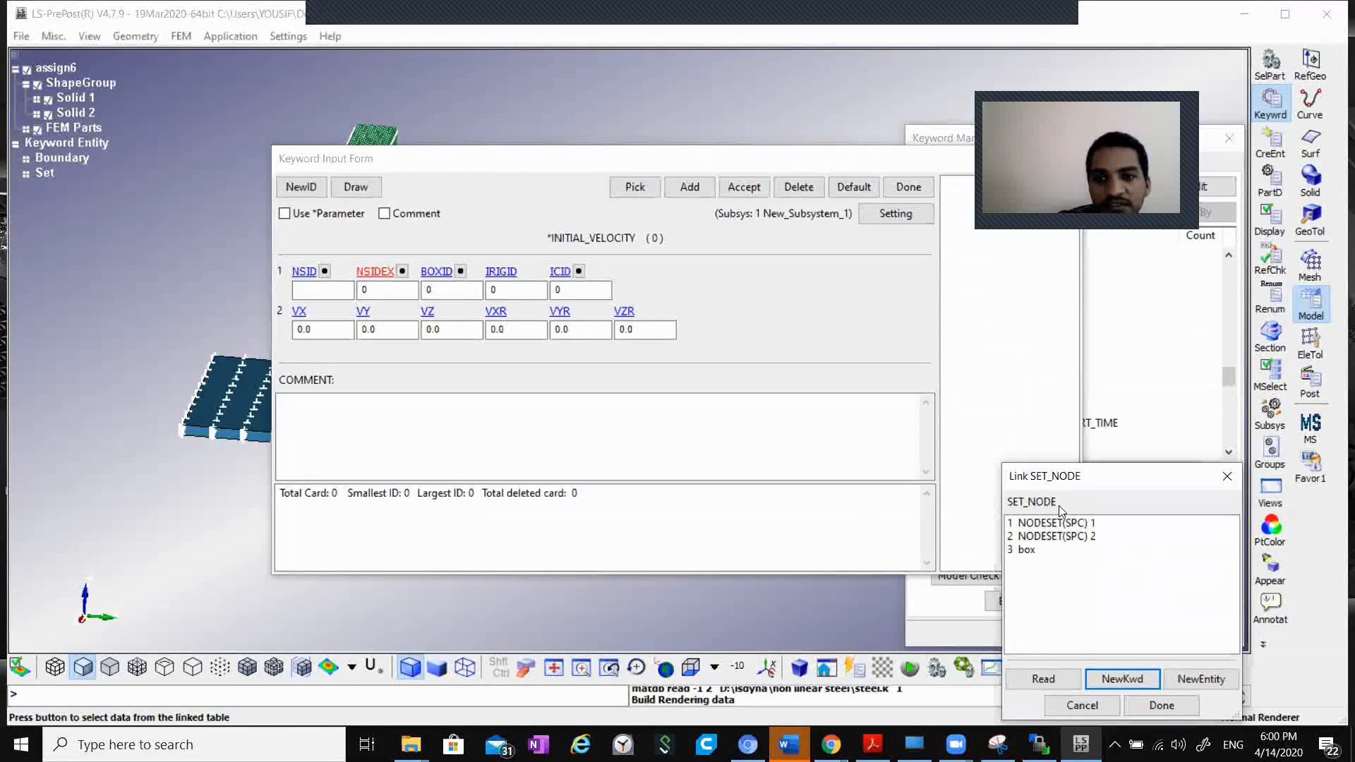
click(1029, 550)
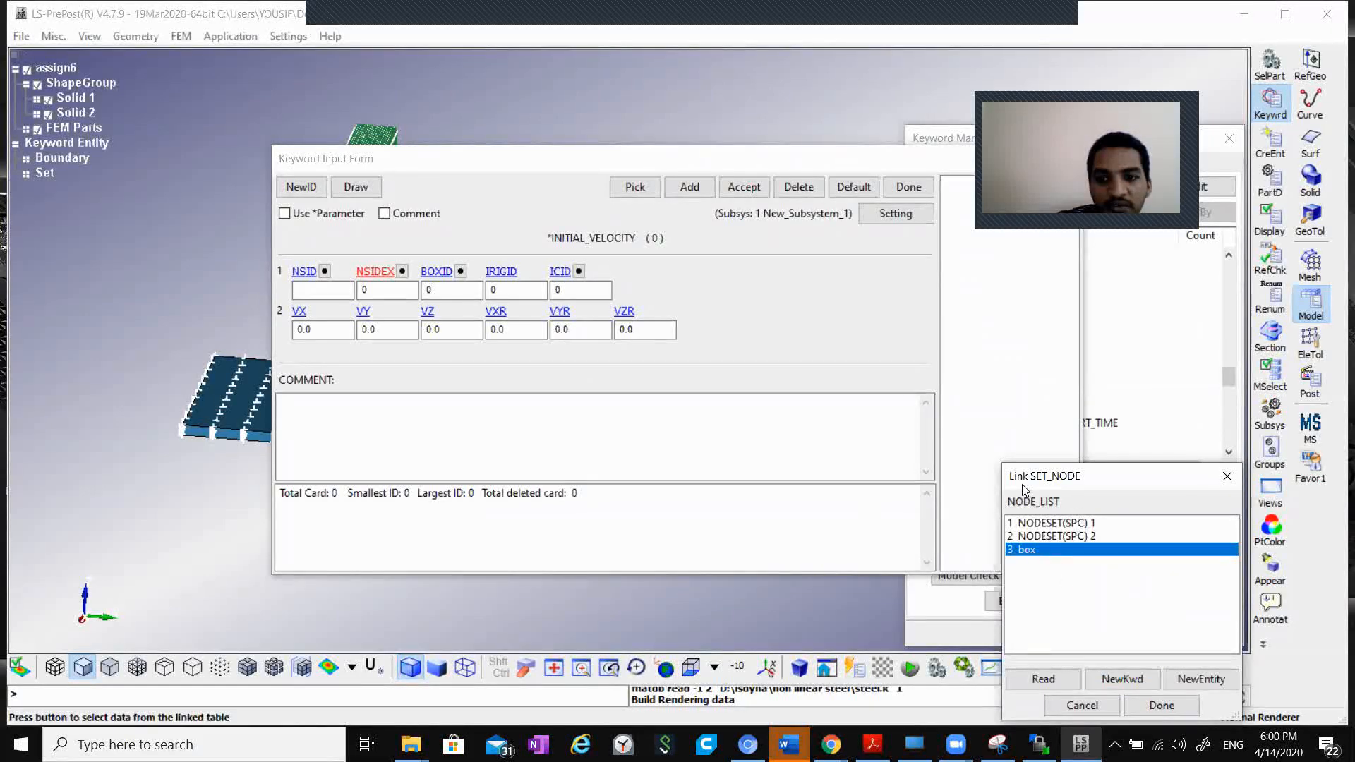
click(1062, 682)
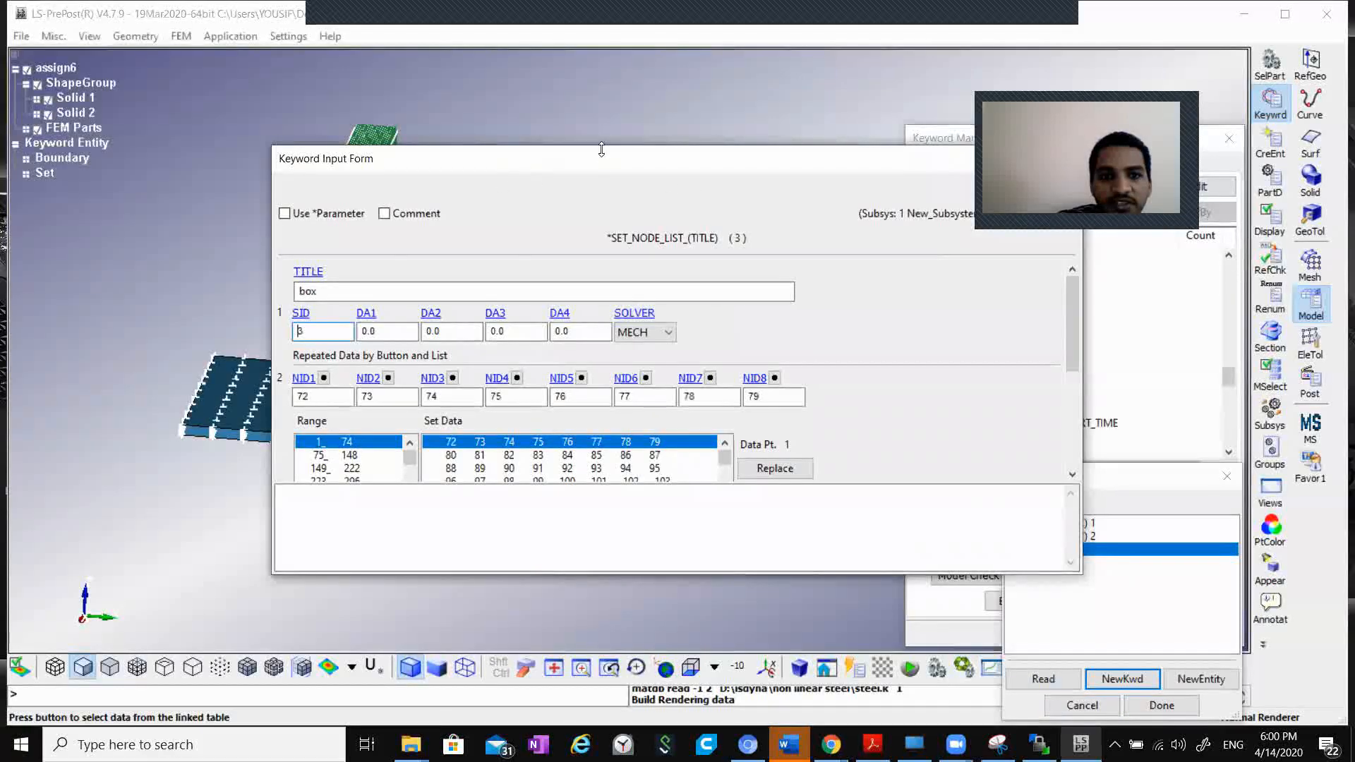
click(826, 185)
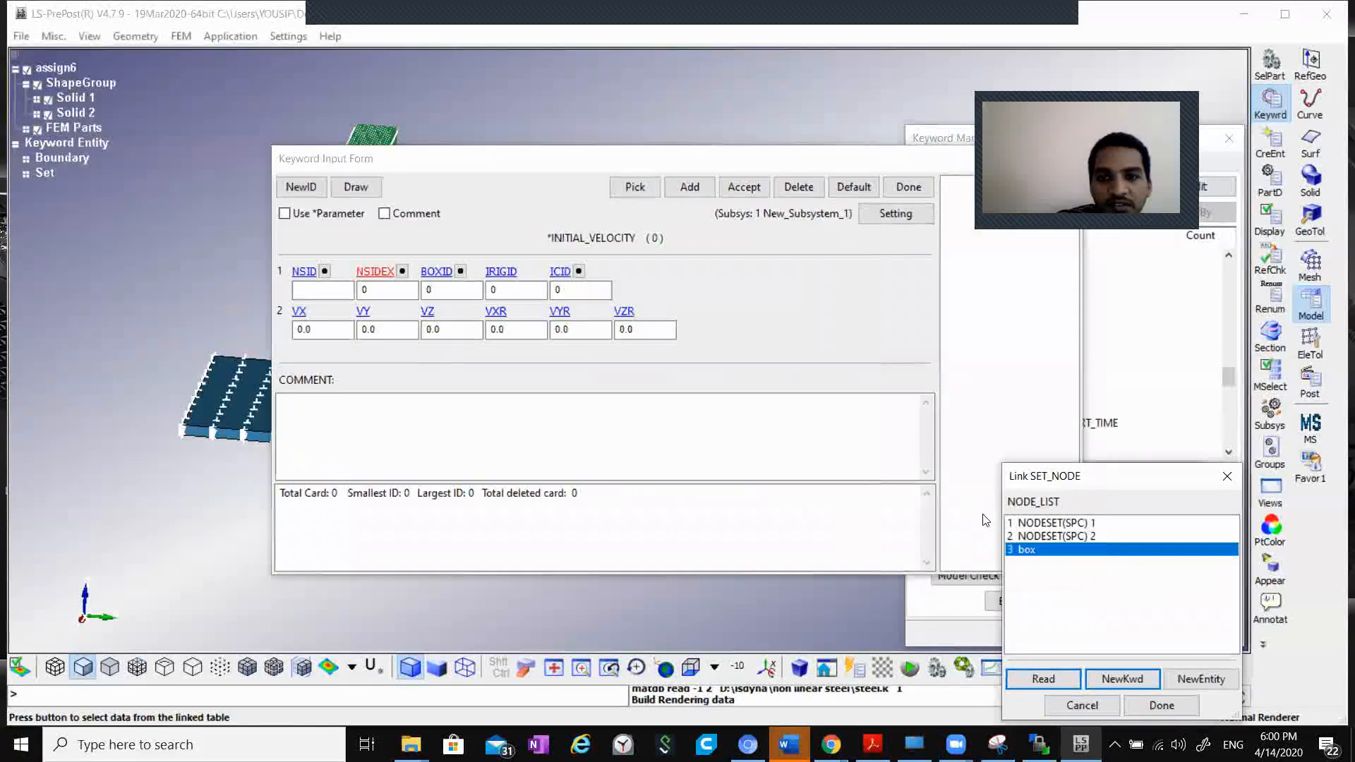
click(1157, 705)
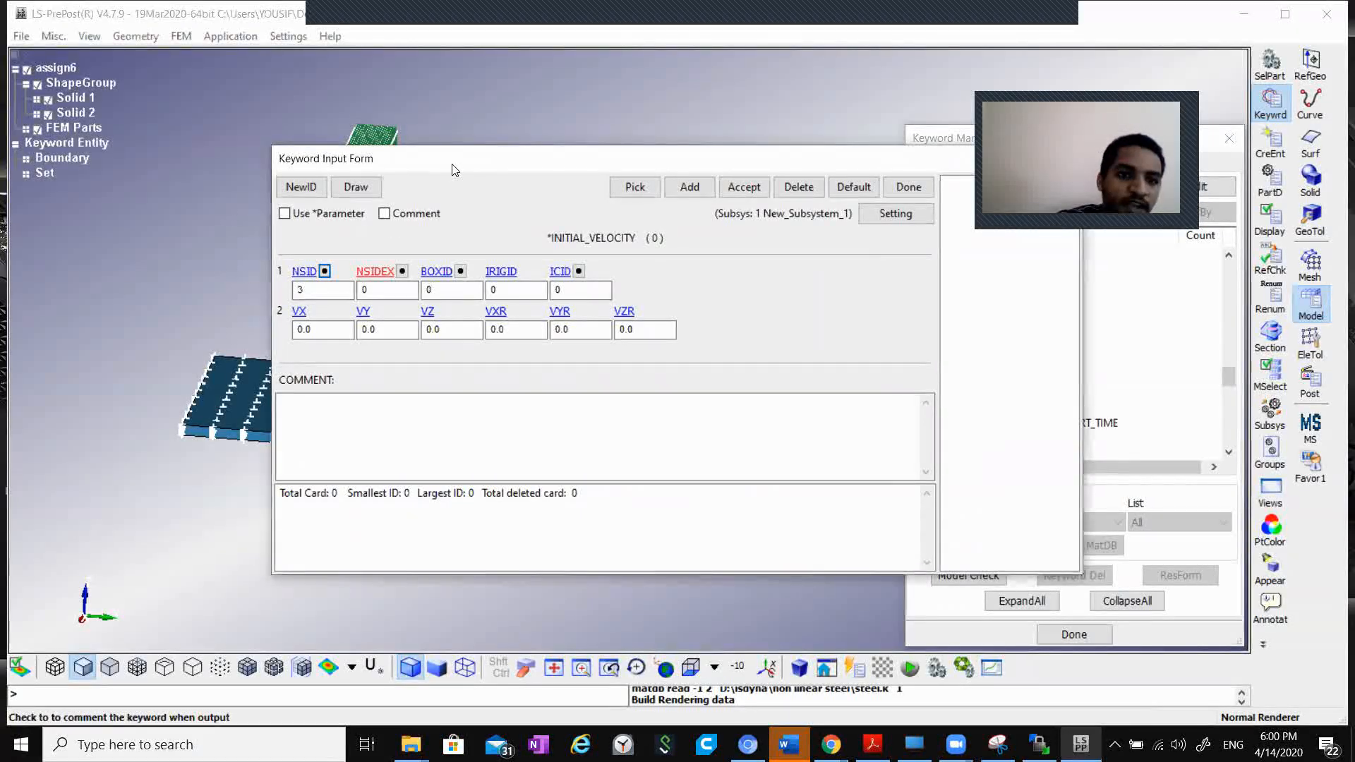
Step: Set the initial velocity in the z-direction to -4.89, accept the card and close the keyword form
drag(452, 169, 791, 108)
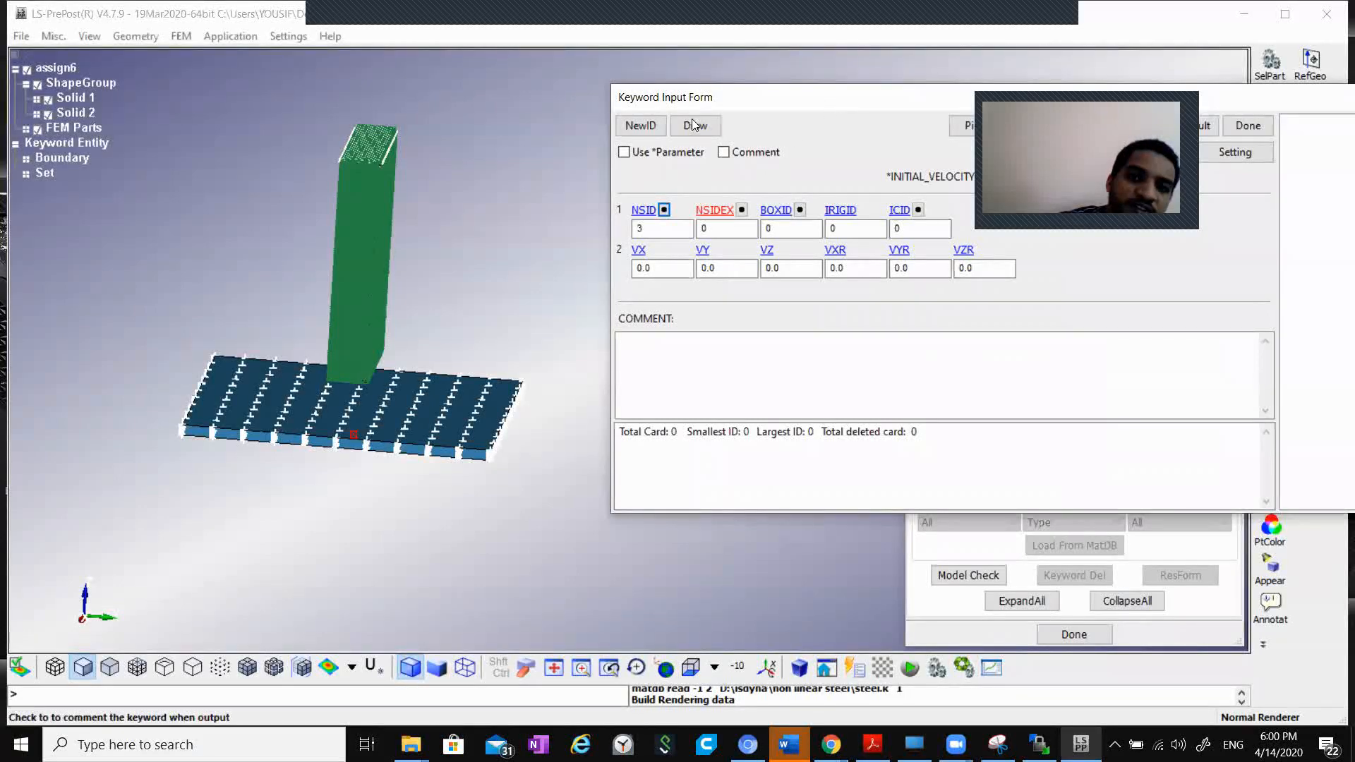
drag(830, 105, 708, 107)
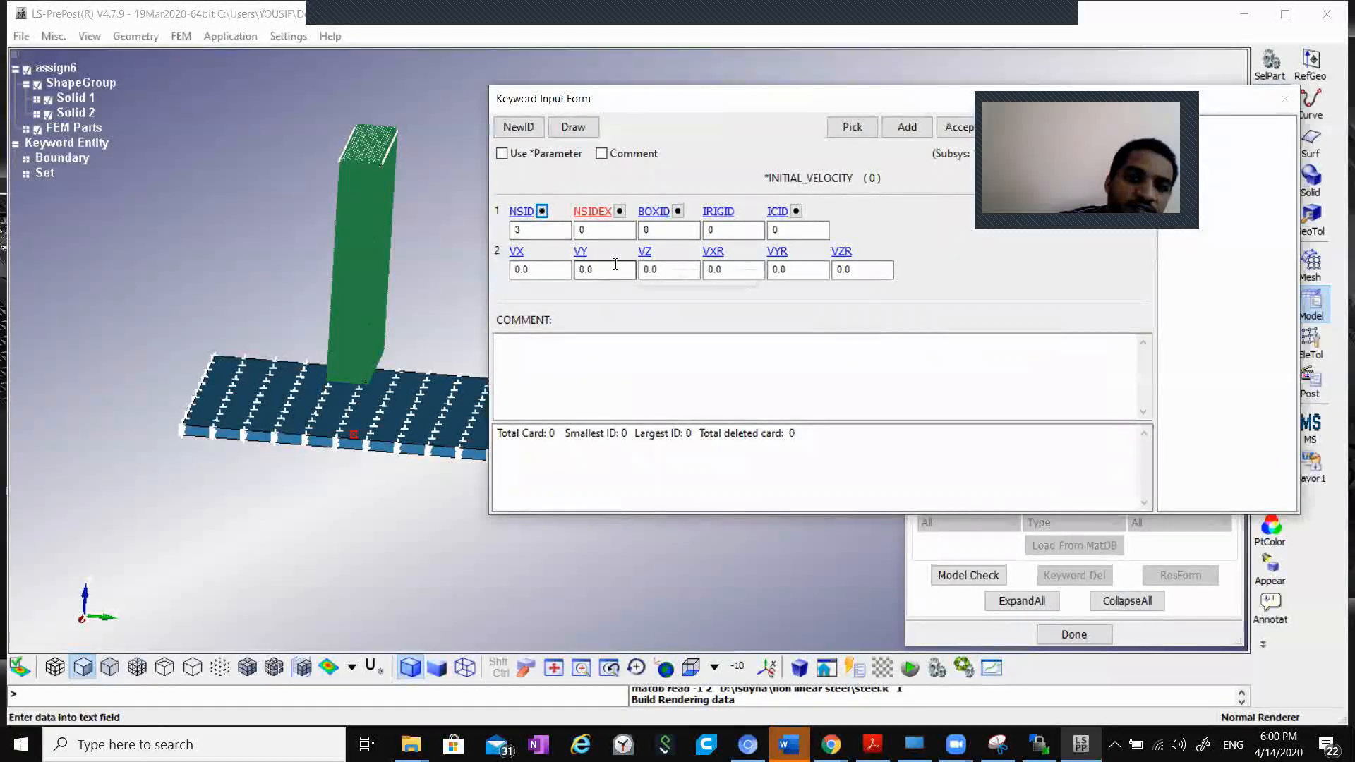
click(645, 269)
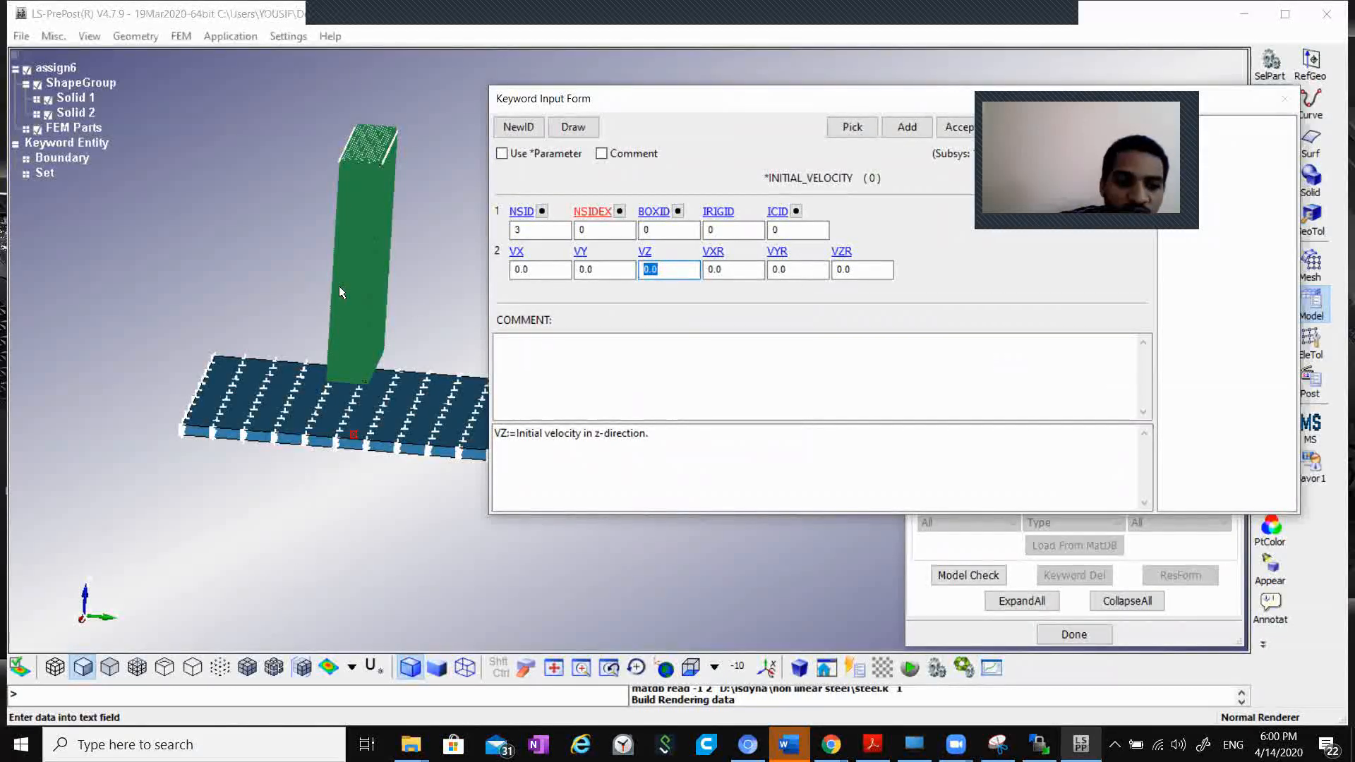
text(-)
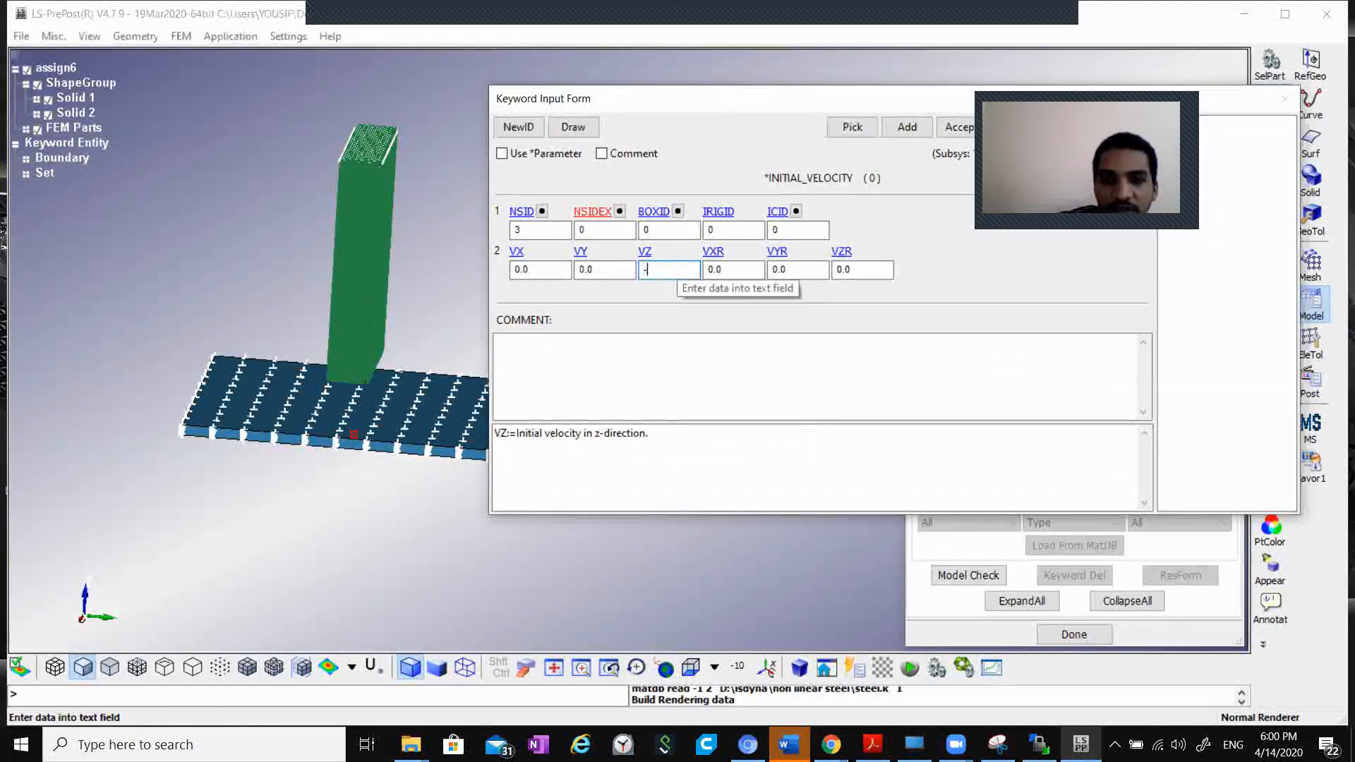
text(4.89)
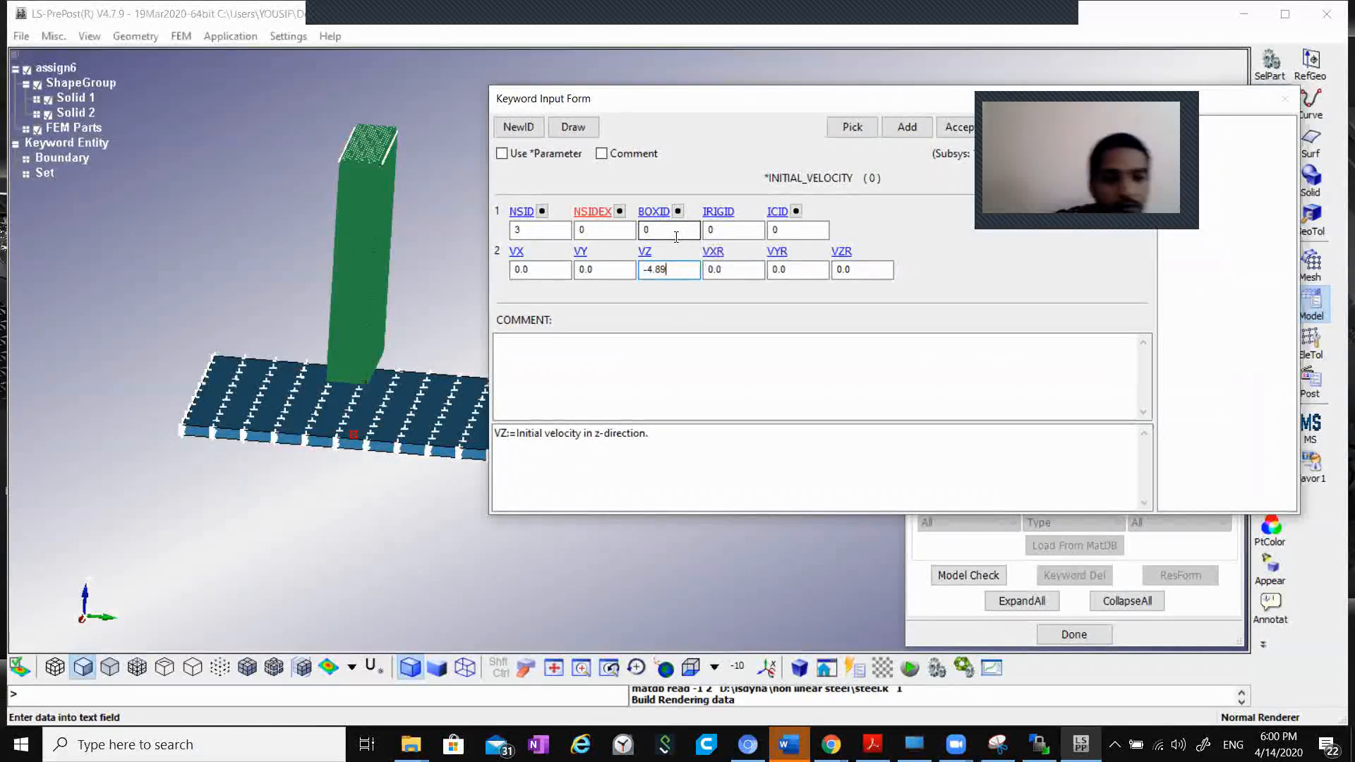
click(957, 130)
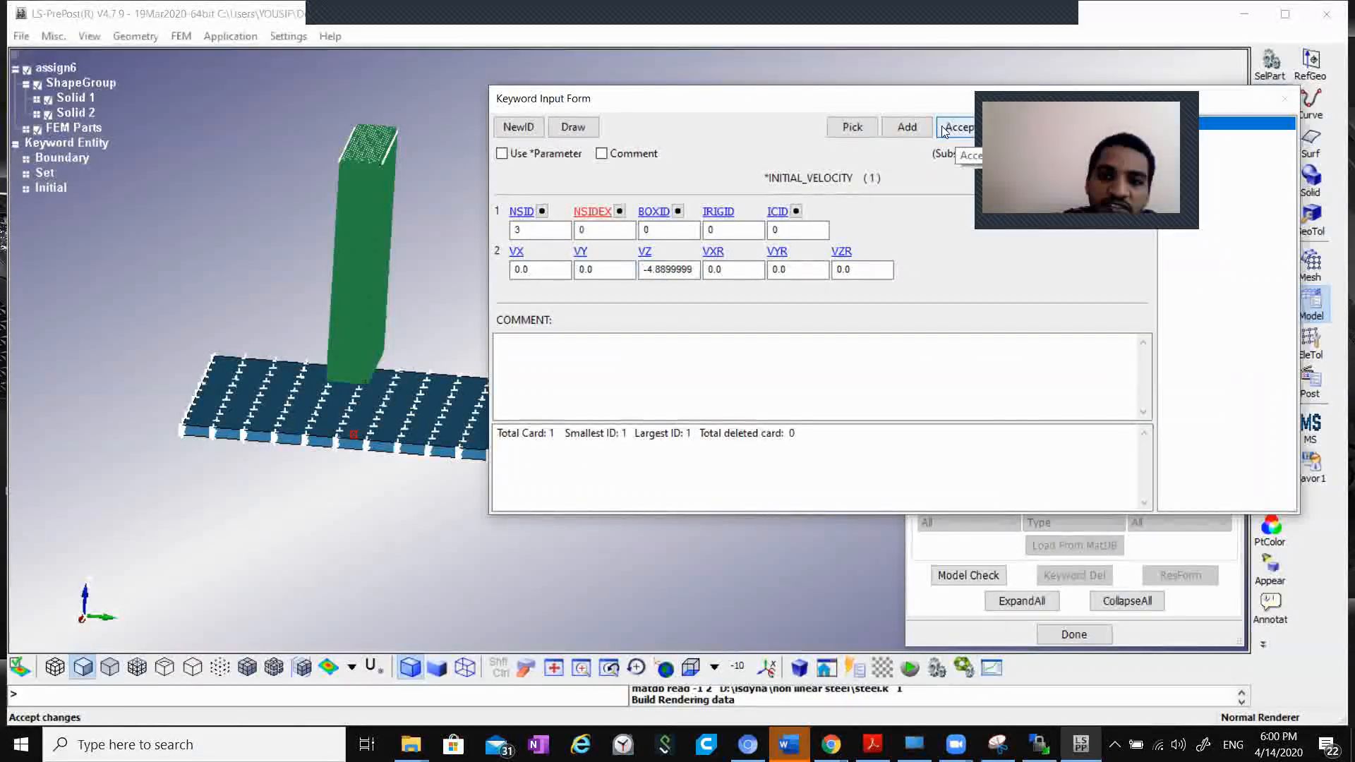
drag(911, 99, 571, 104)
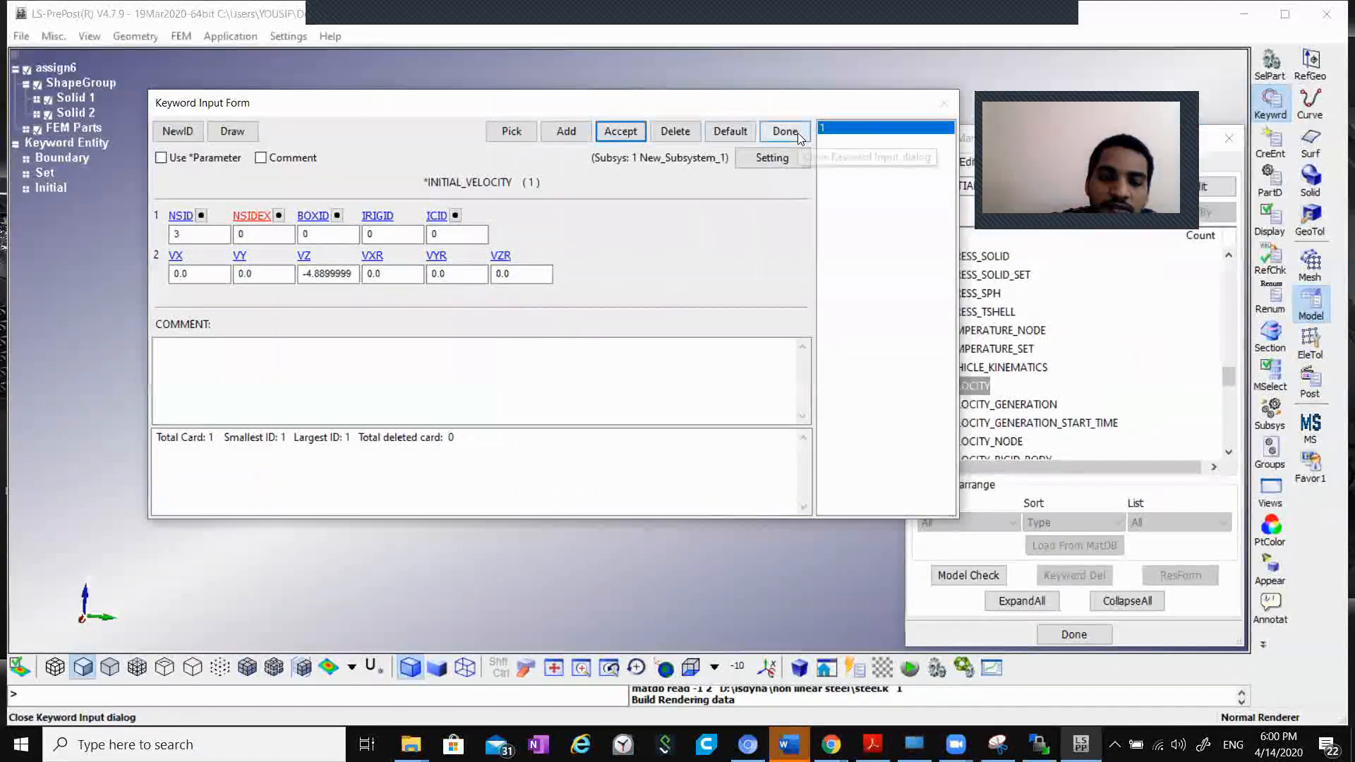
click(800, 135)
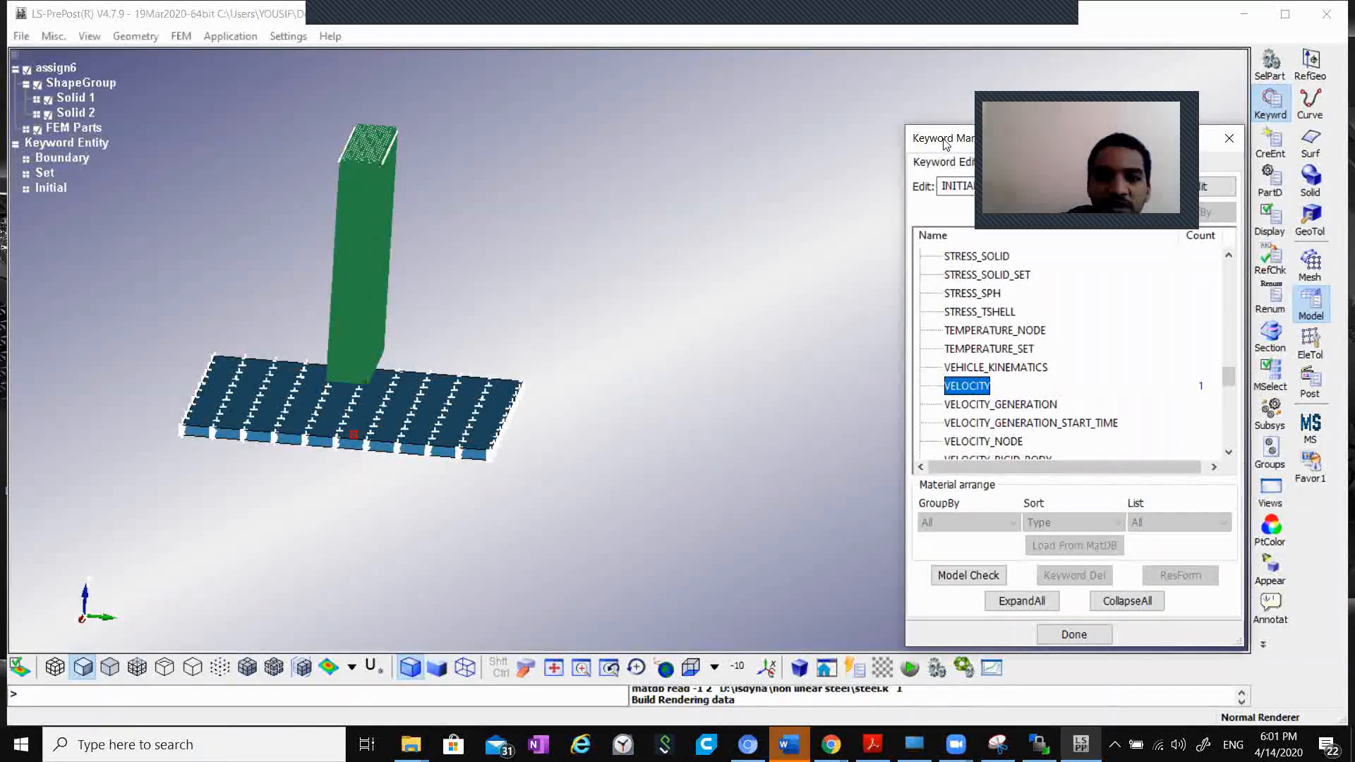
Step: Collapse all expanded keyword groups and move the Keyword Manager closer to the model
drag(946, 143, 804, 87)
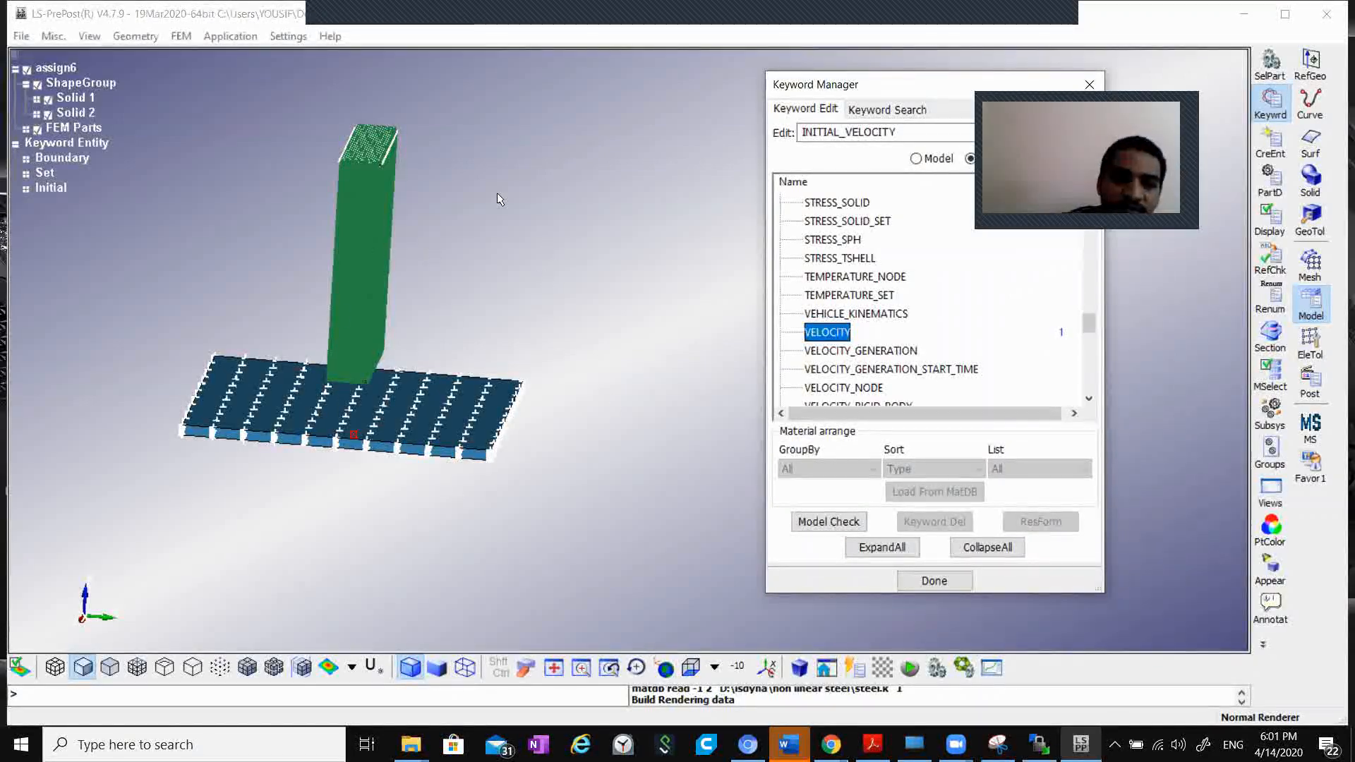
scroll(901, 200, up, 1)
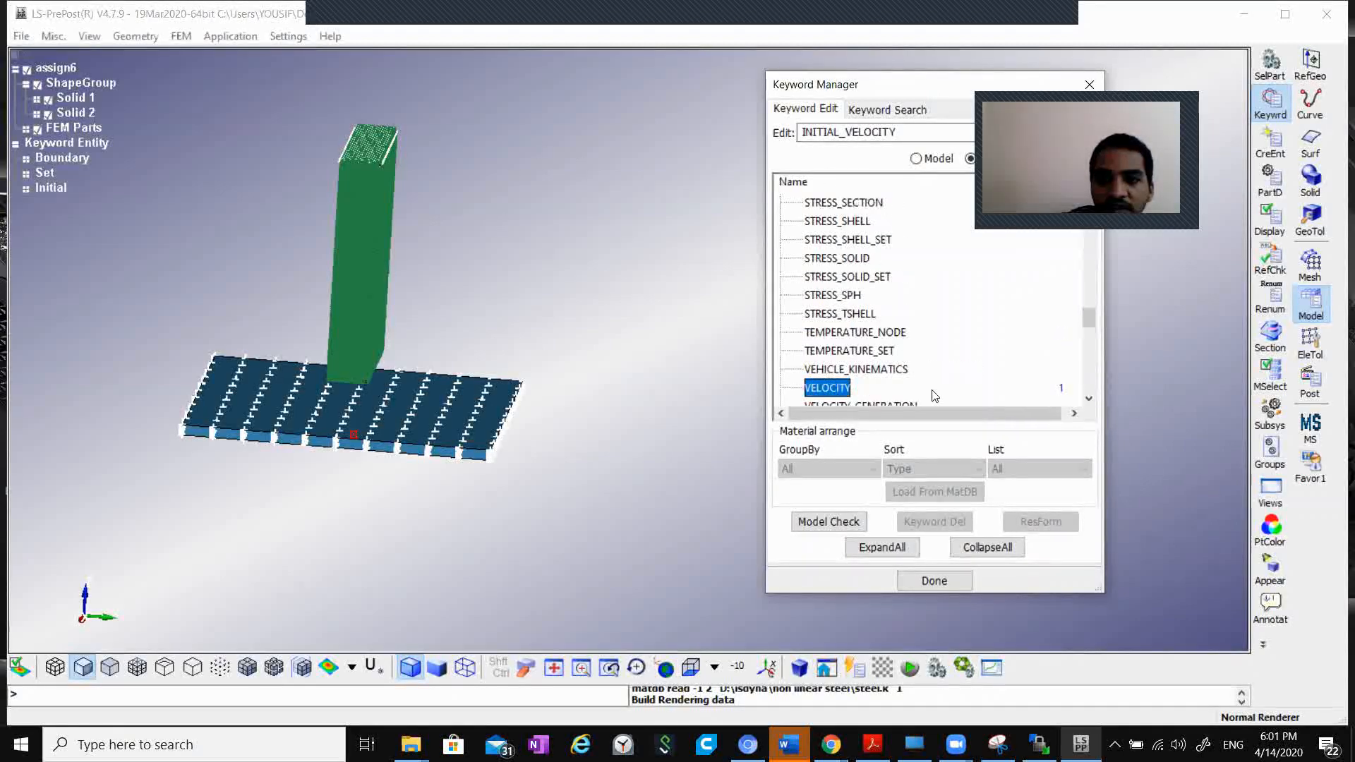
click(983, 546)
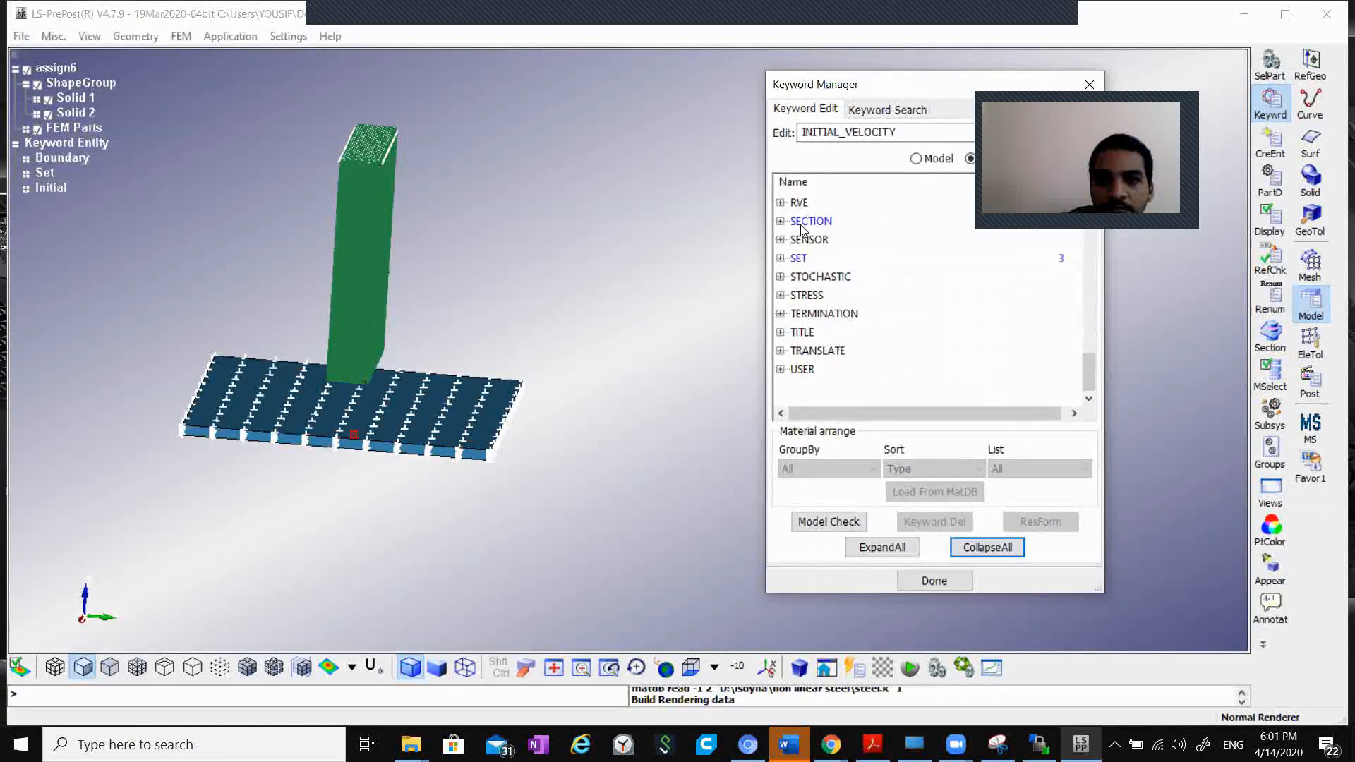
drag(888, 88, 764, 86)
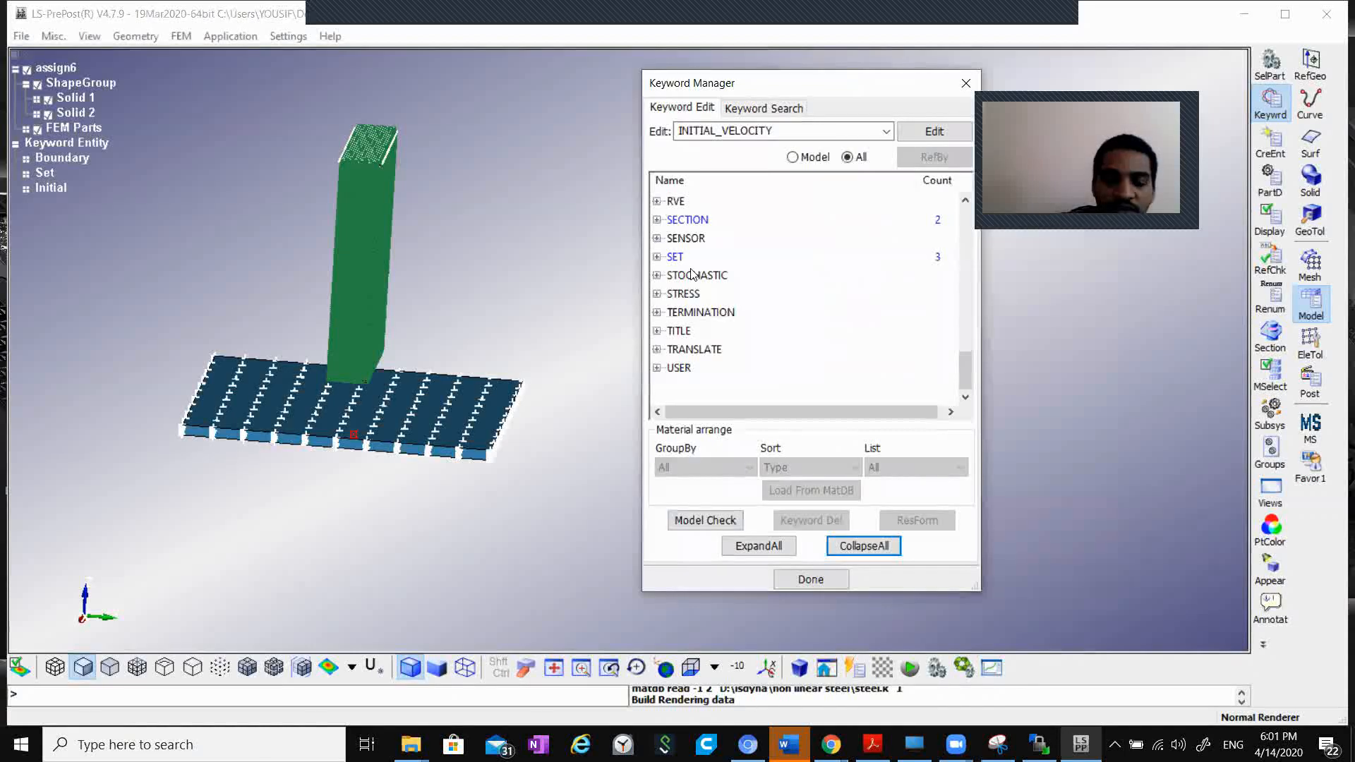
Step: Expand the CONTACT keyword group and start a new CONTACT_AUTOMATIC_NODES_TO_SURFACE card
scroll(720, 295, up, 10)
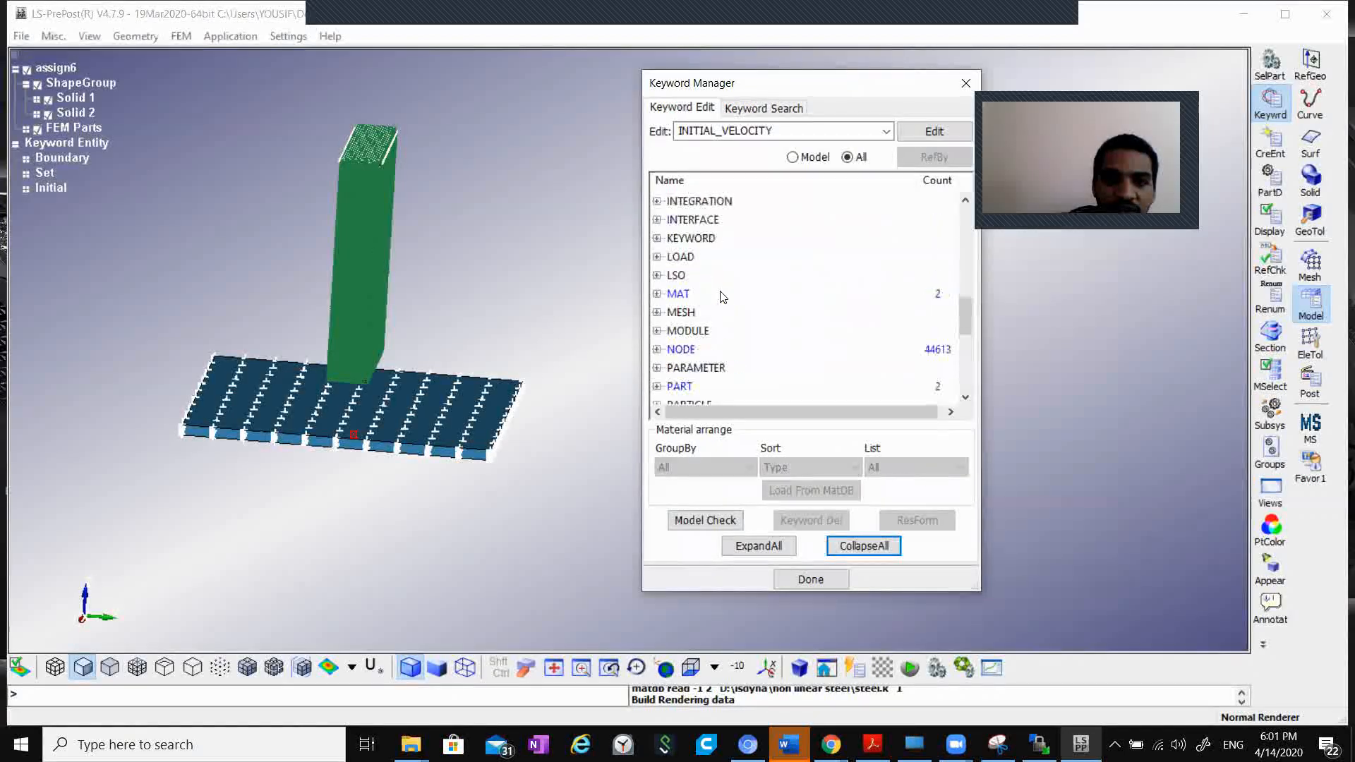
scroll(723, 297, up, 3)
scroll(674, 319, down, 3)
scroll(682, 333, up, 2)
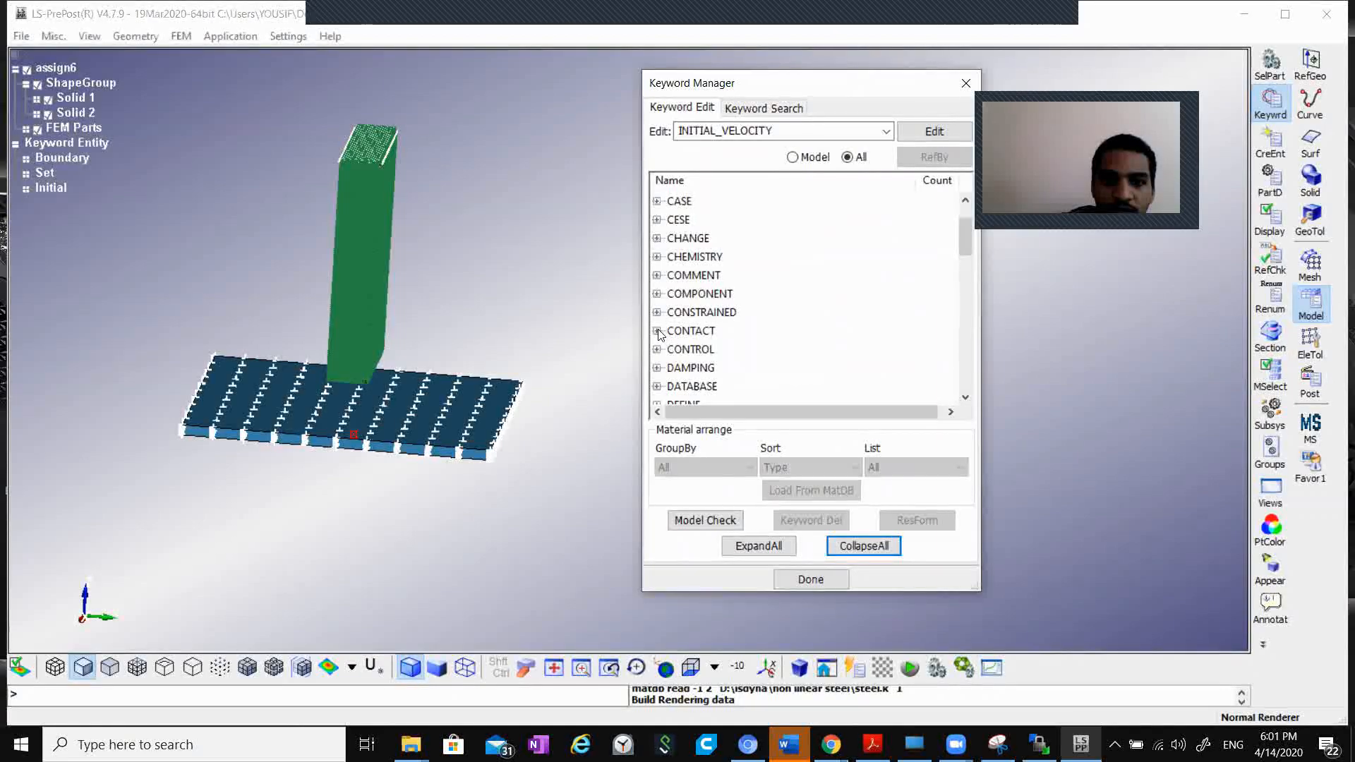
click(657, 330)
scroll(750, 336, down, 5)
scroll(772, 326, up, 1)
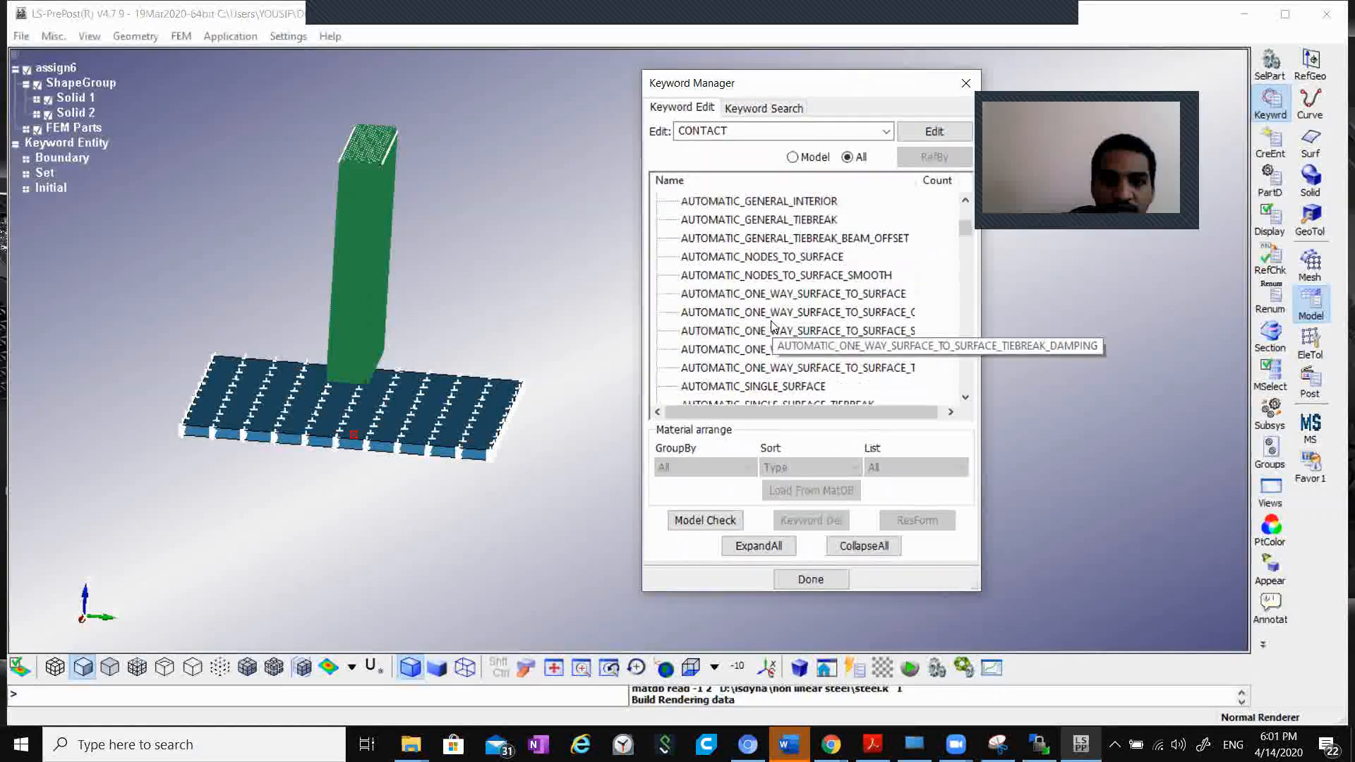
click(773, 259)
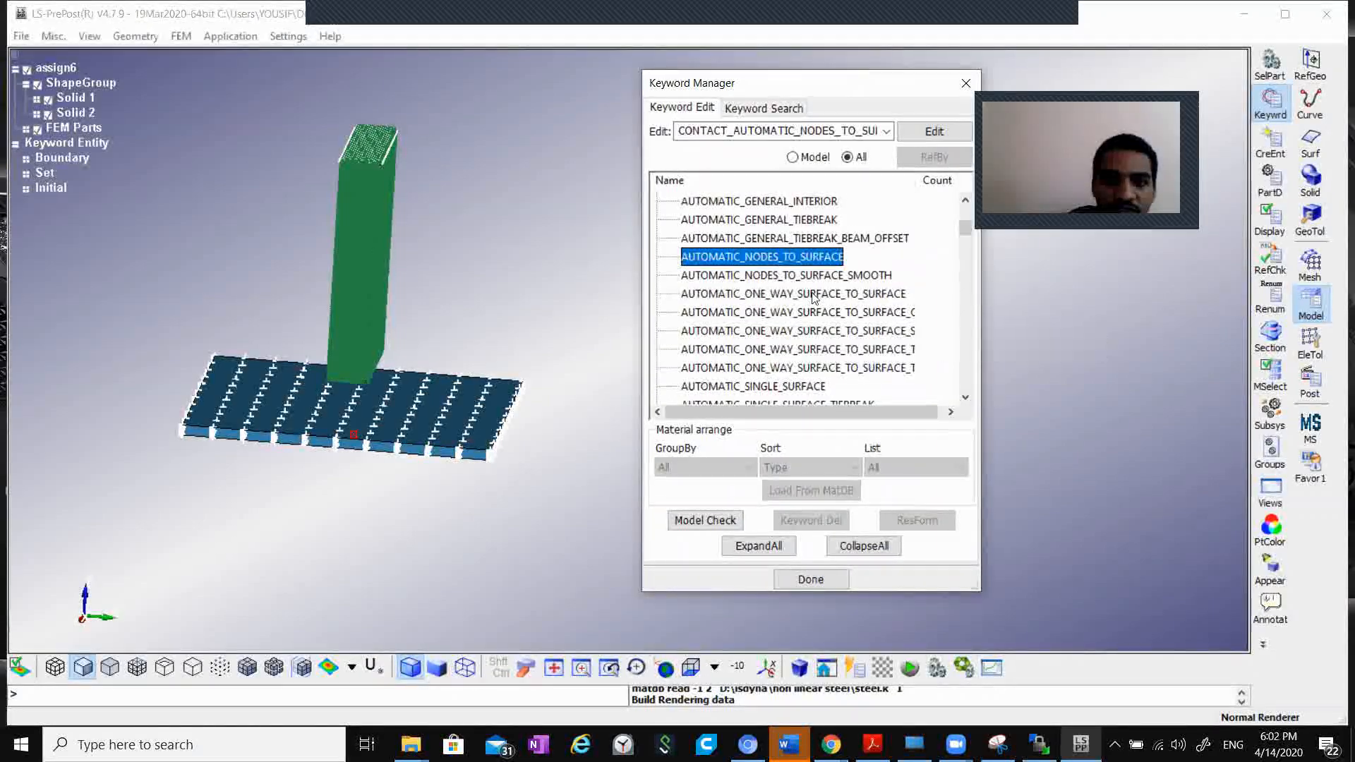
double_click(762, 259)
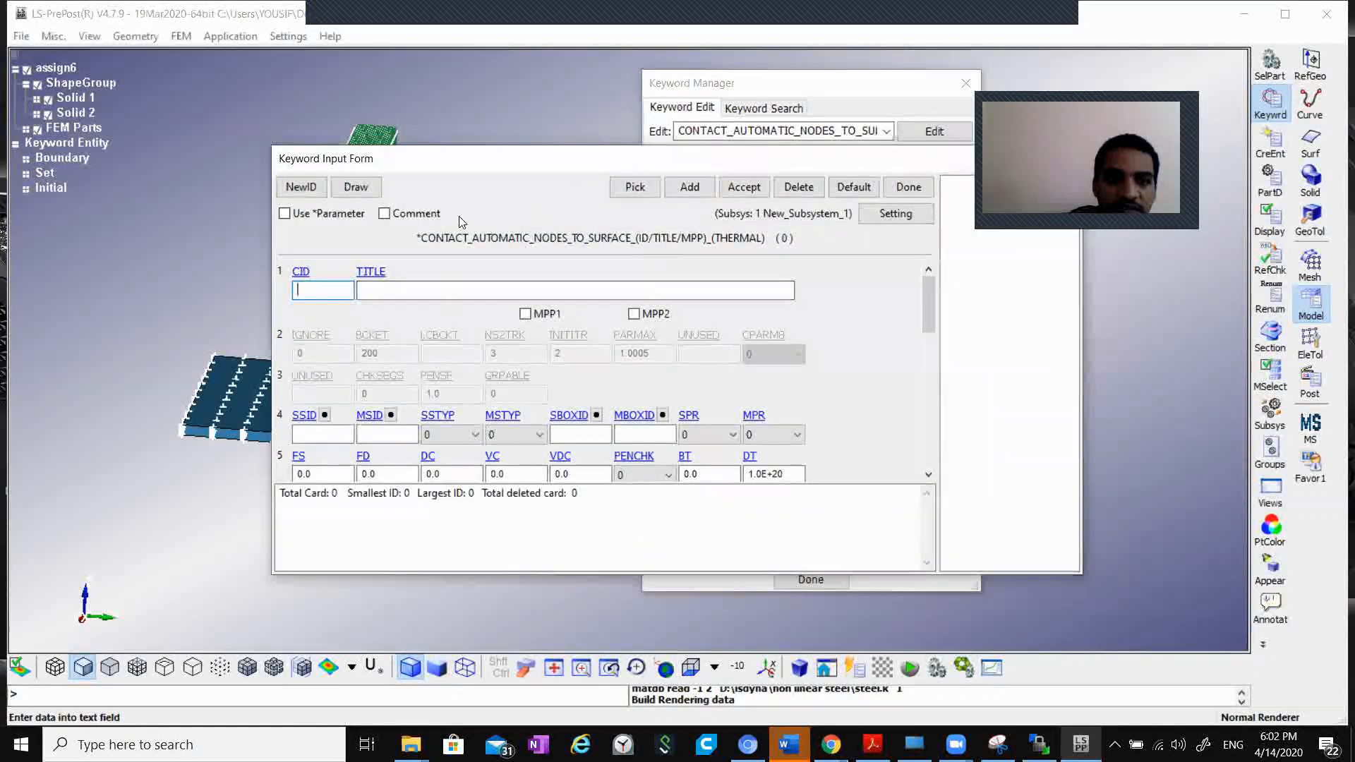
drag(474, 173, 793, 190)
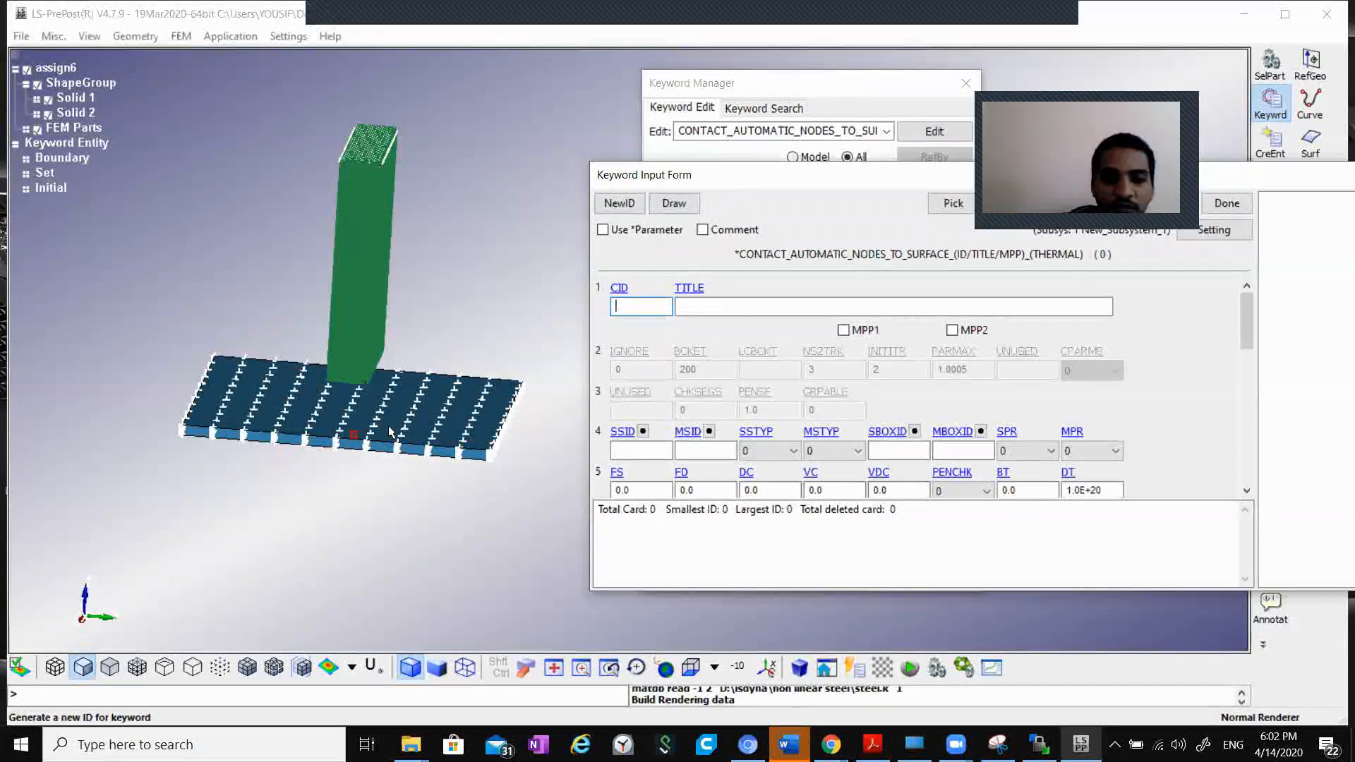
drag(791, 183, 657, 167)
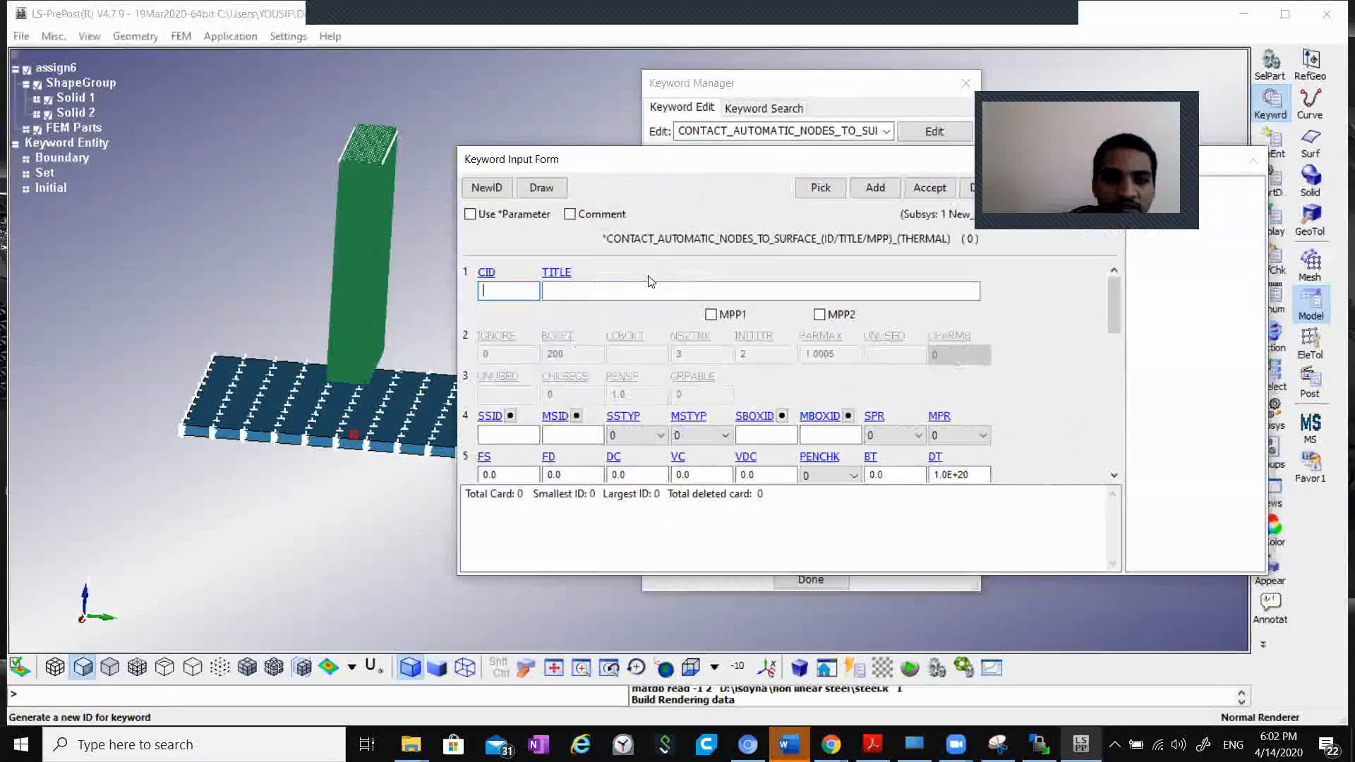
Step: Set the nodes-to-surface contact's slave type SSTYP to 4 (node set) and master type MSTYP to 3 (part)
click(644, 434)
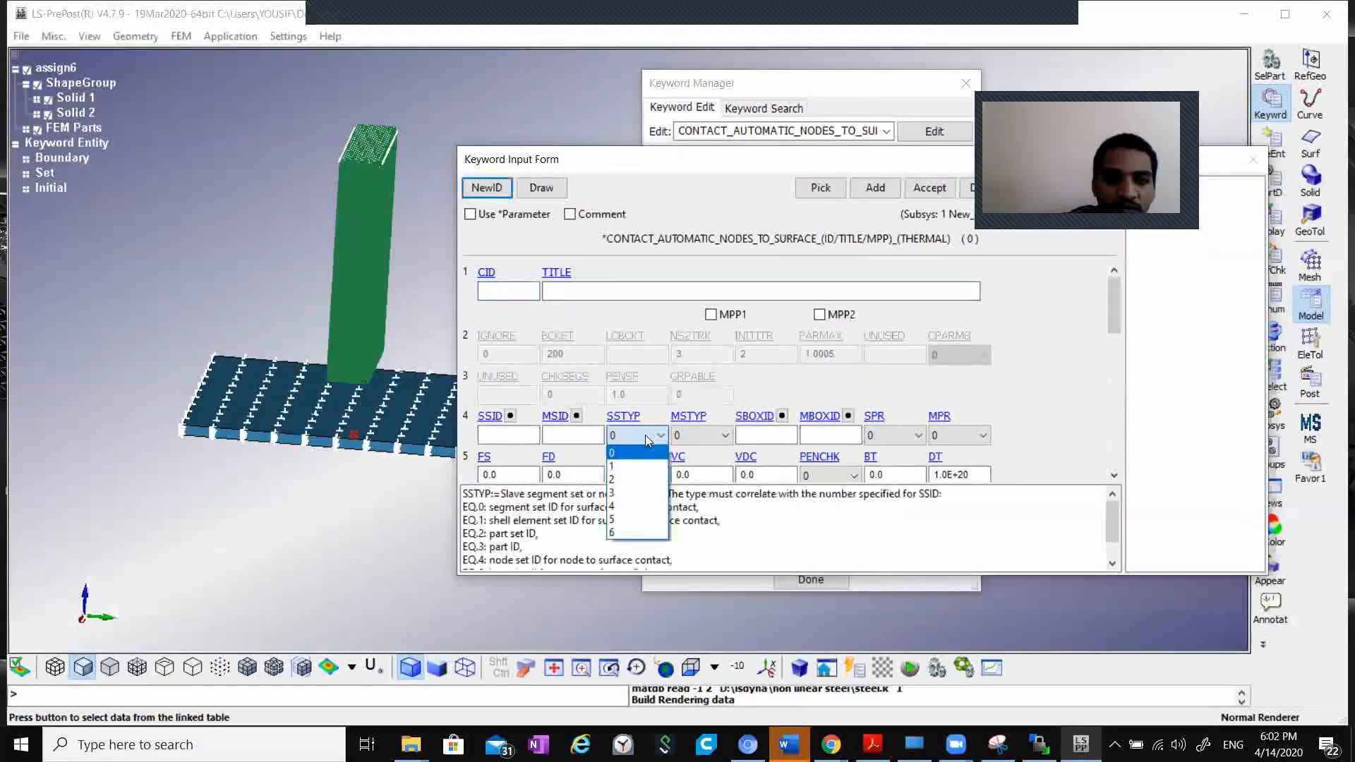
click(636, 507)
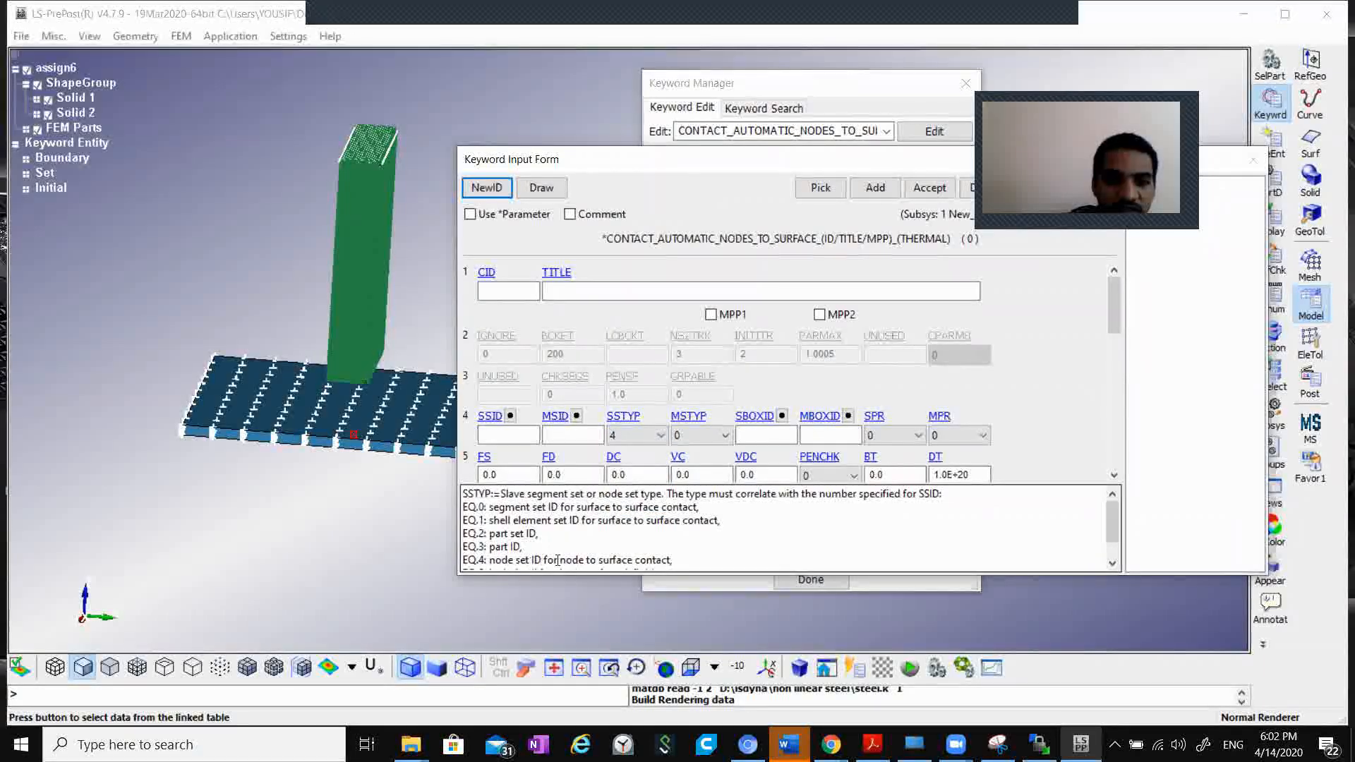
click(717, 436)
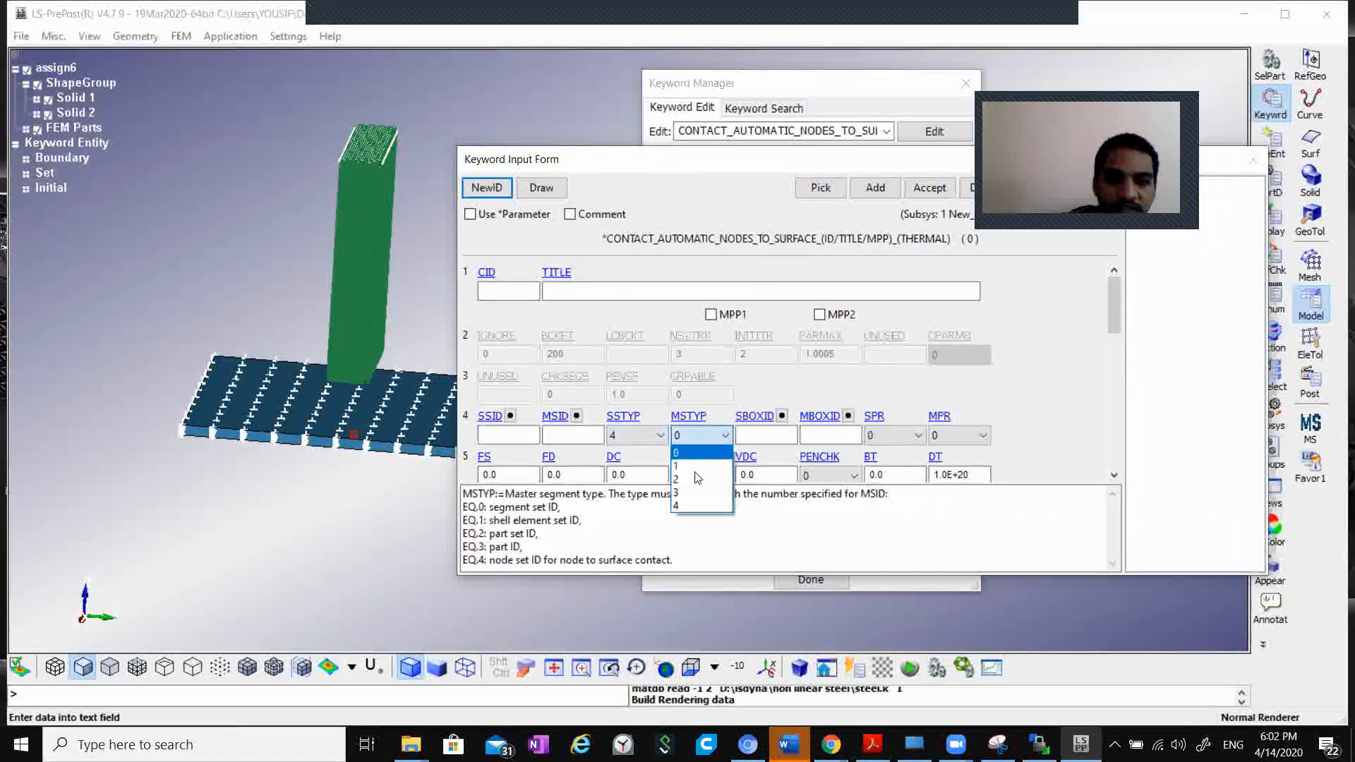
click(696, 492)
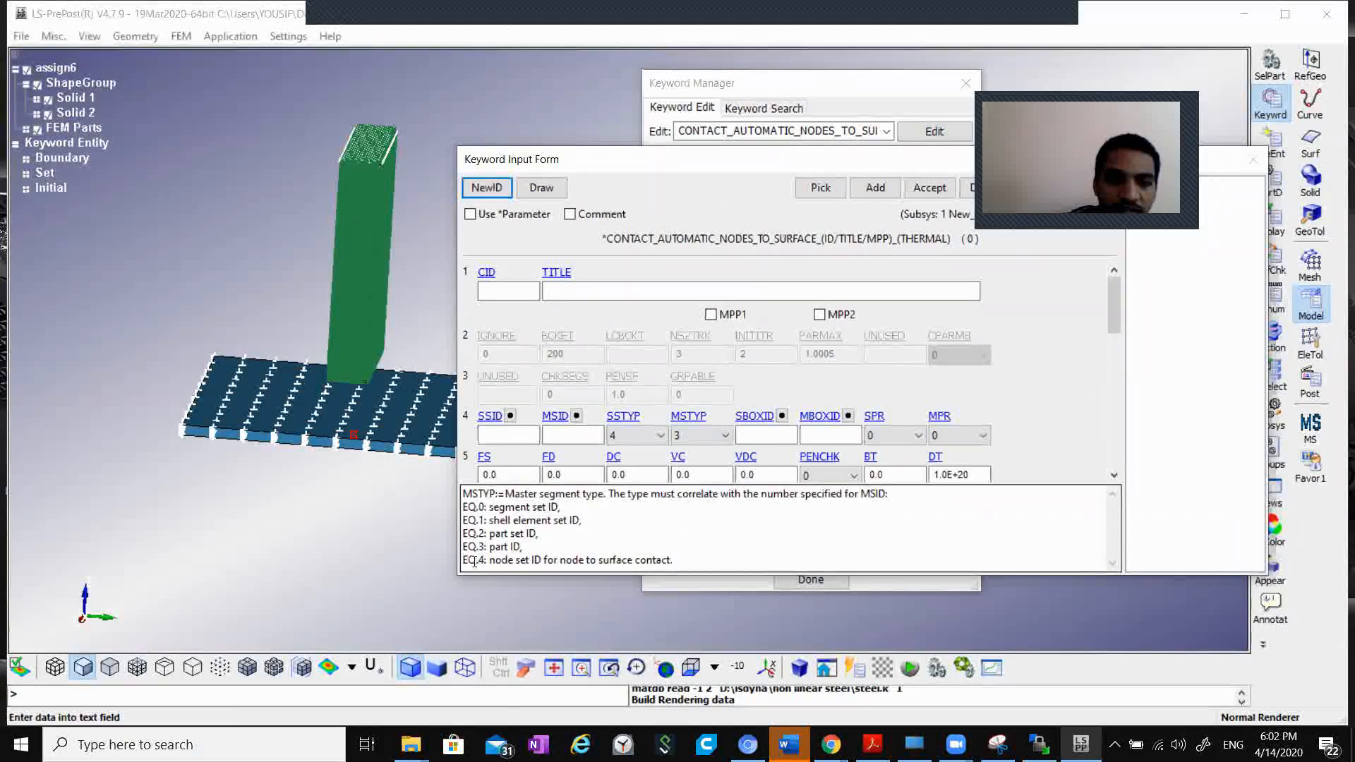
Step: Link the box node set as the contact's slave ID and the block part as its master ID
click(510, 416)
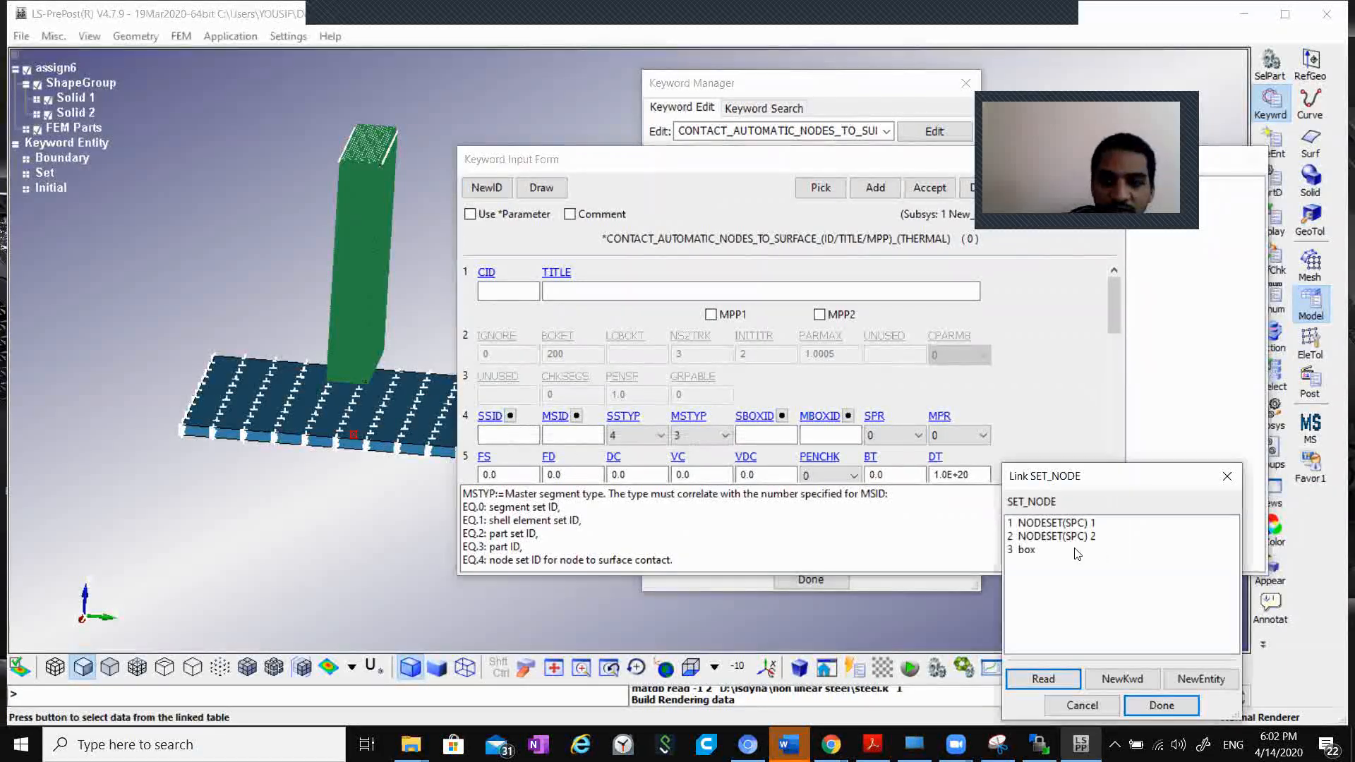
click(1026, 550)
click(1147, 703)
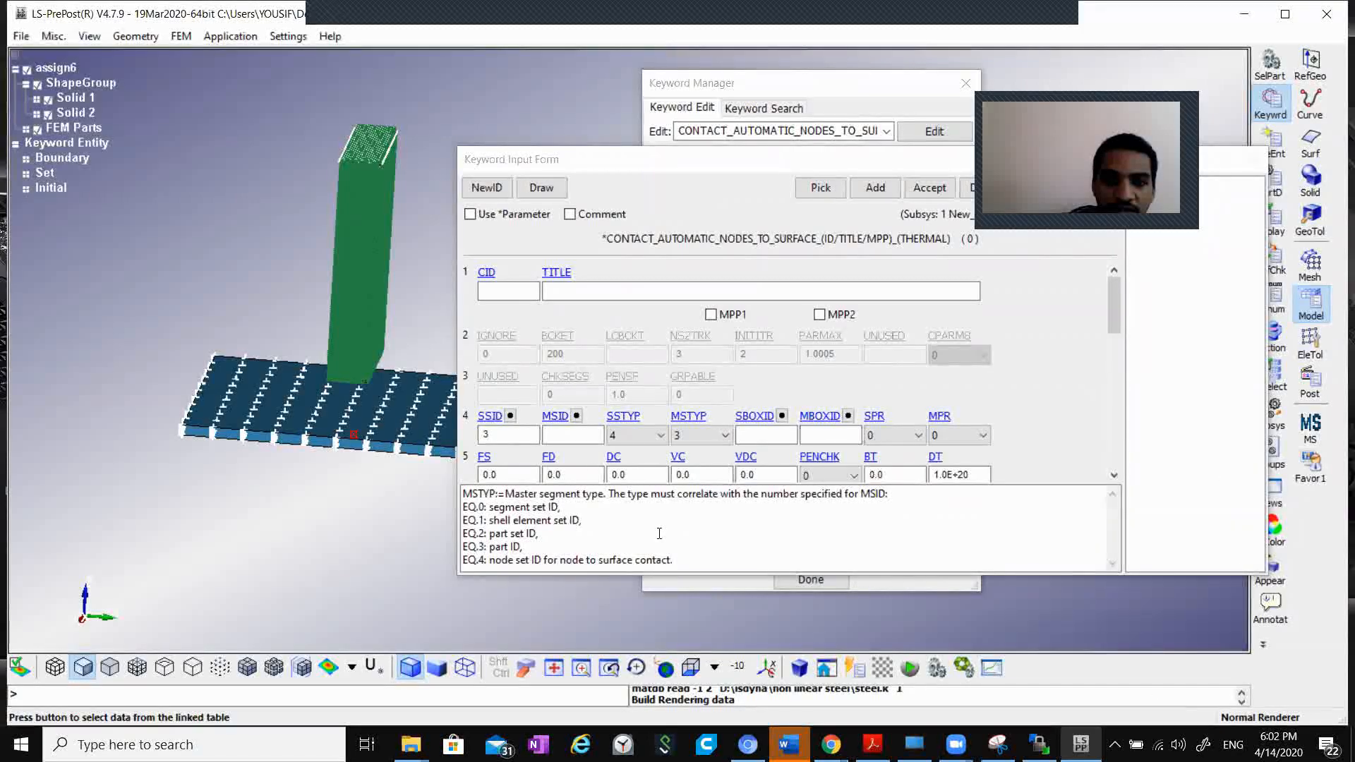
click(576, 416)
click(1043, 538)
click(1161, 704)
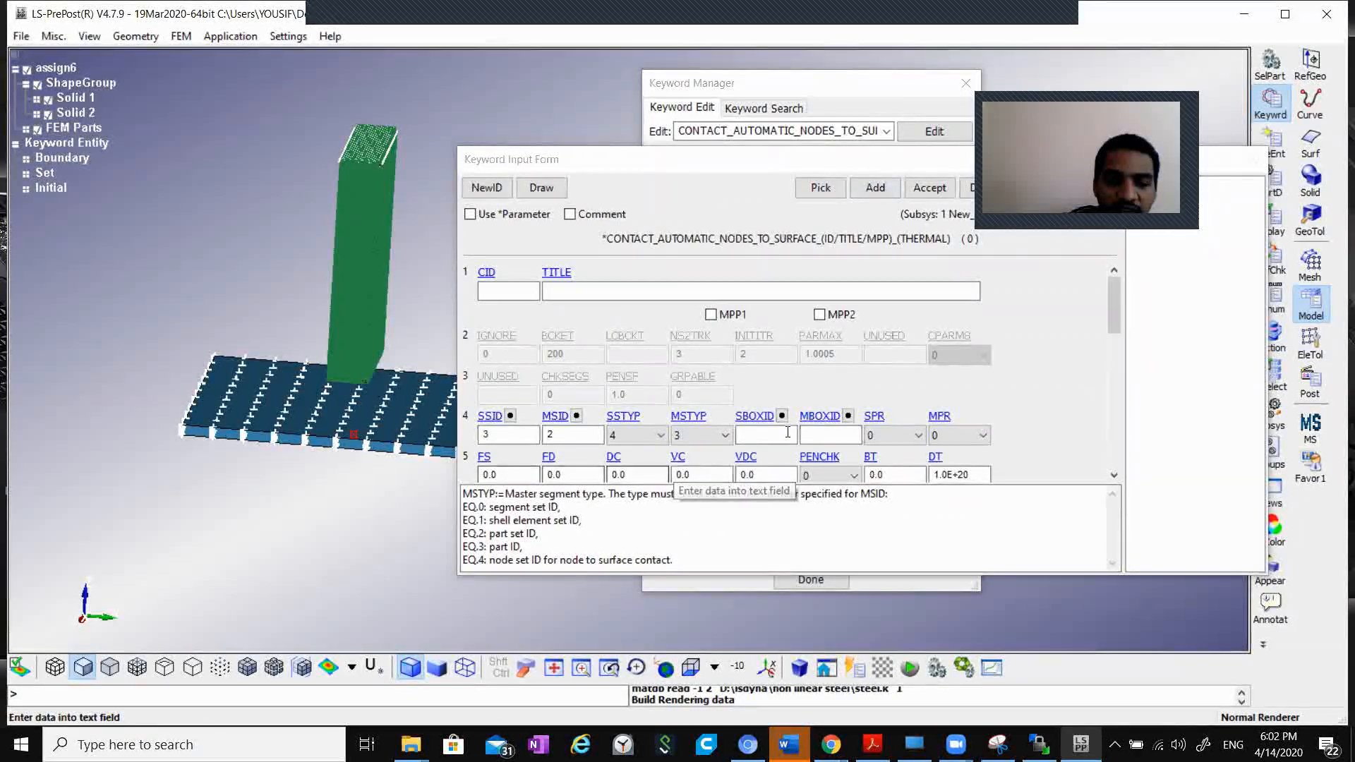
Step: Accept the nodes-to-surface contact card and close its keyword form
drag(802, 162, 719, 168)
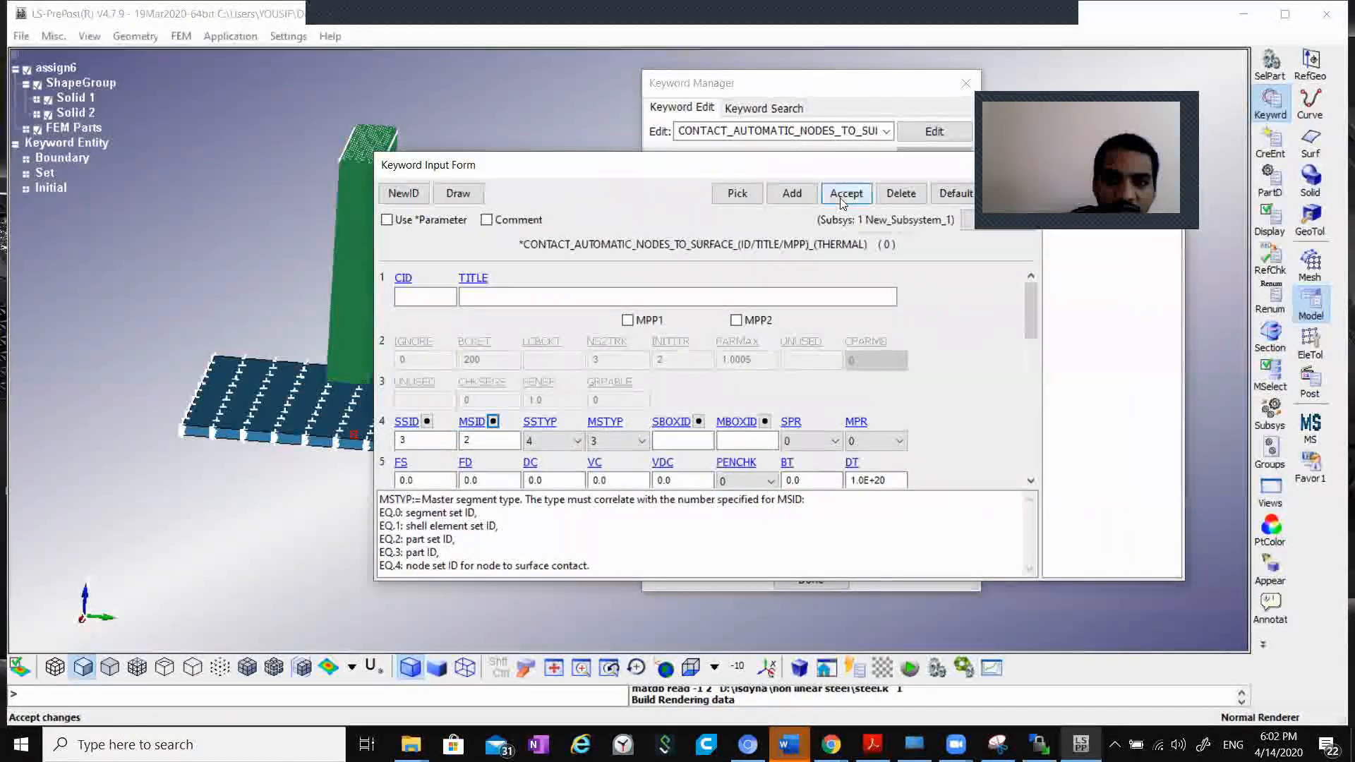
click(844, 195)
drag(609, 167, 385, 171)
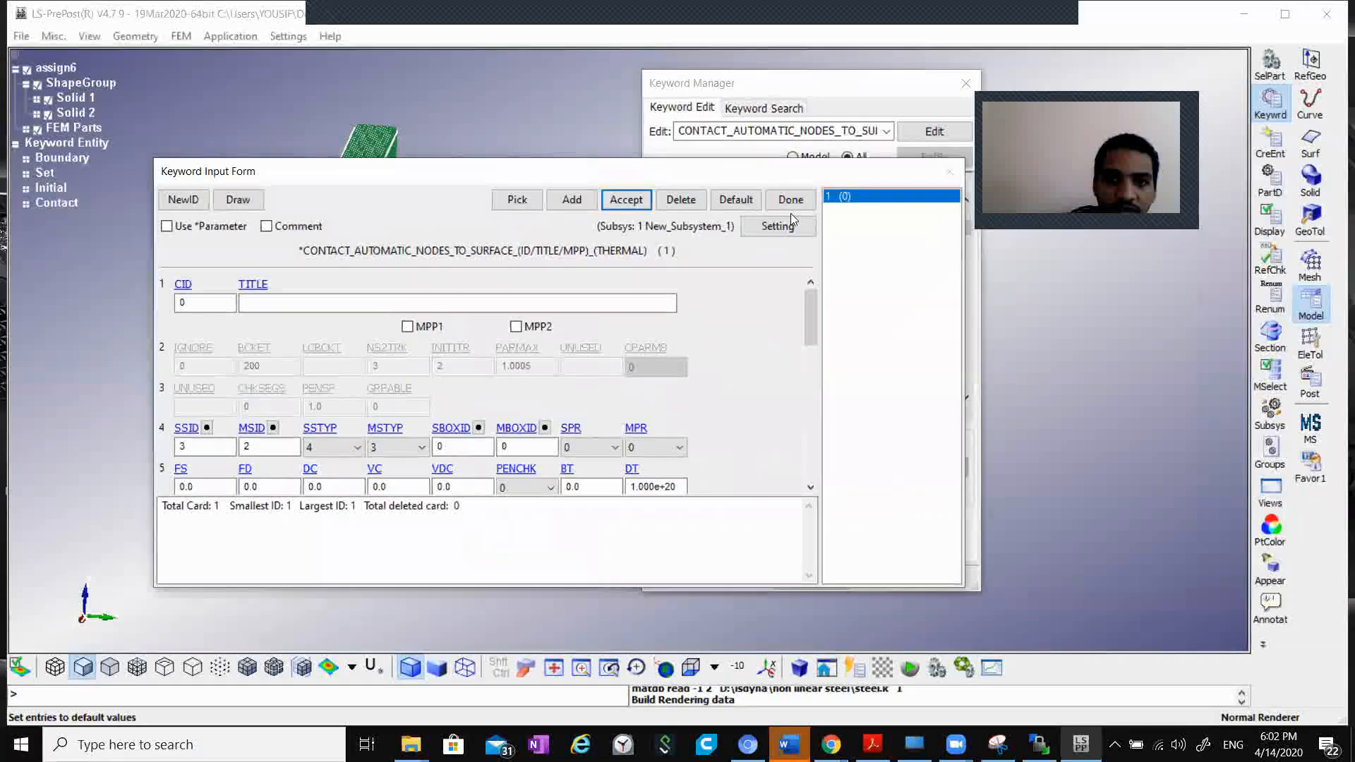
click(788, 204)
Step: Start a new CONTACT_AUTOMATIC_SINGLE_SURFACE card and move its form clear of the model
scroll(794, 303, down, 2)
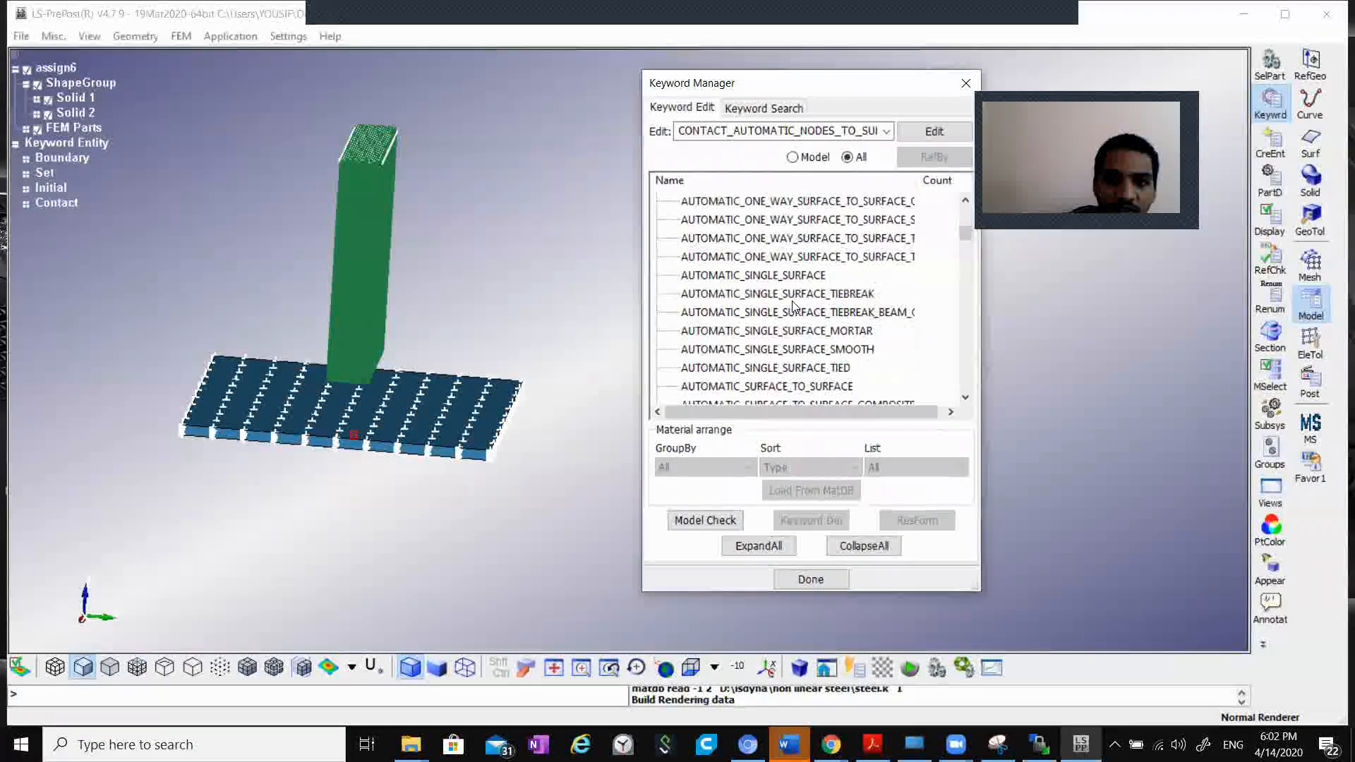
click(788, 276)
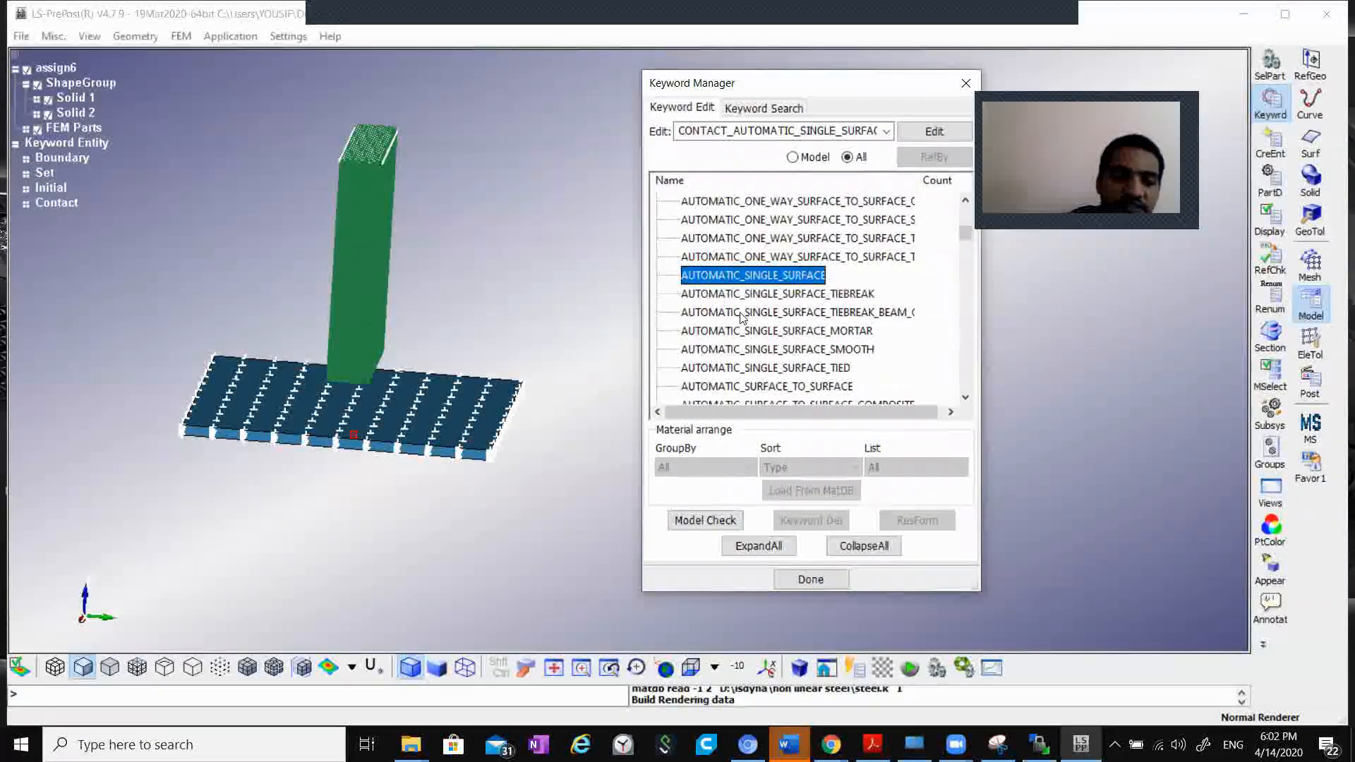
double_click(767, 278)
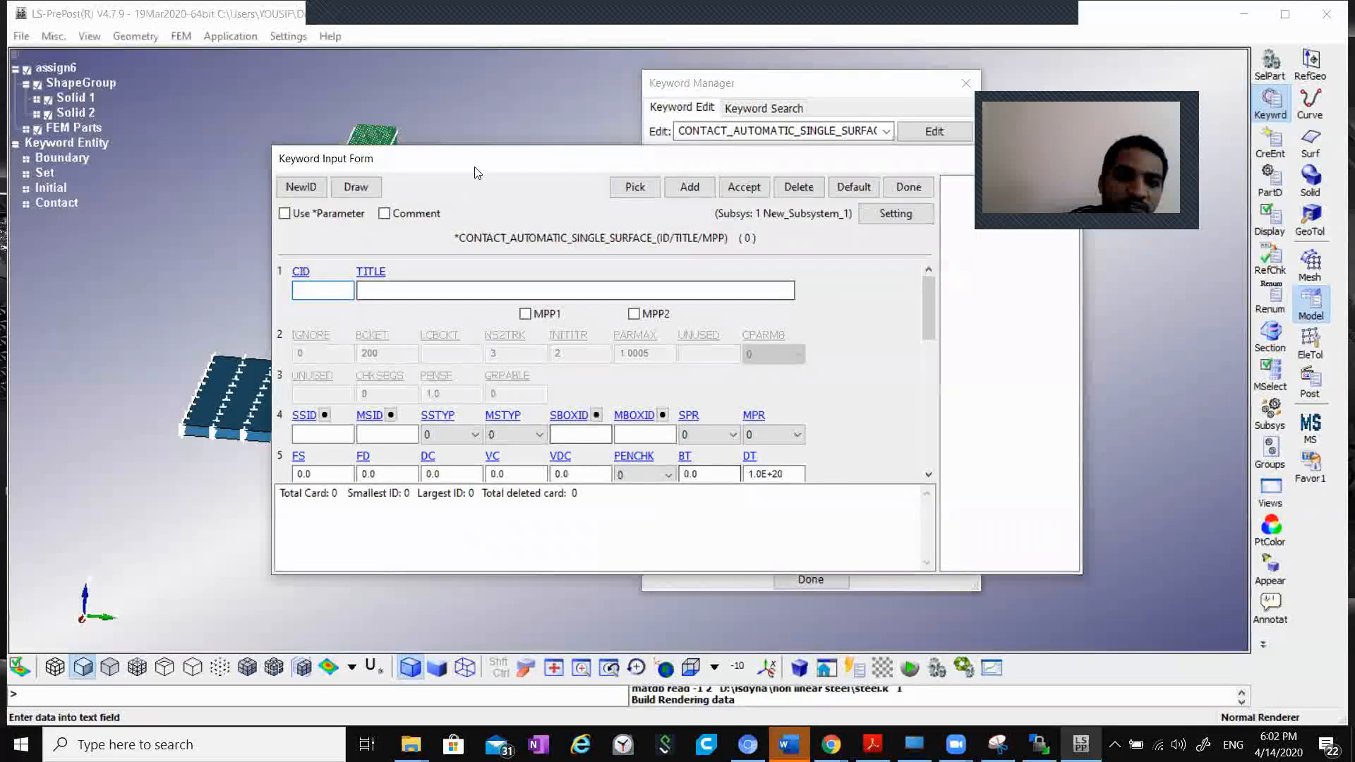
drag(477, 173, 833, 168)
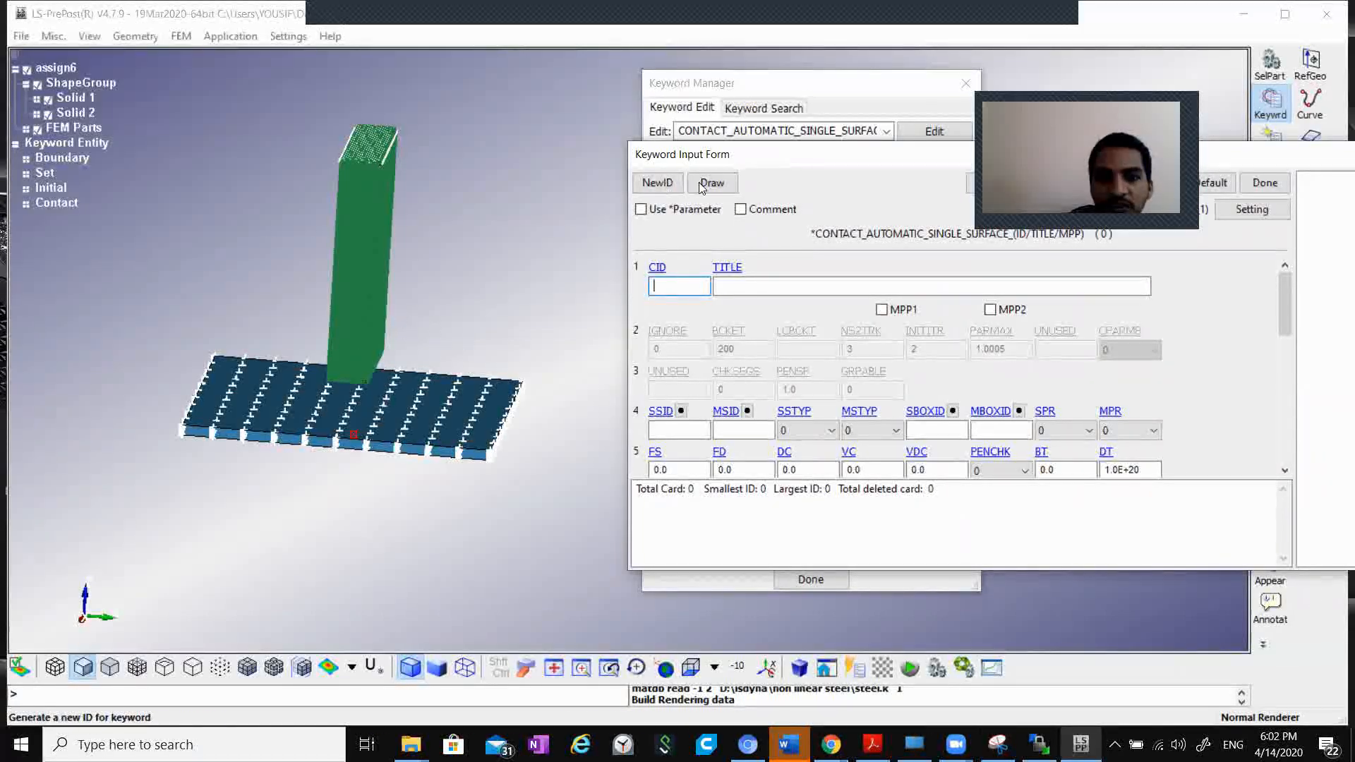
drag(778, 161, 703, 154)
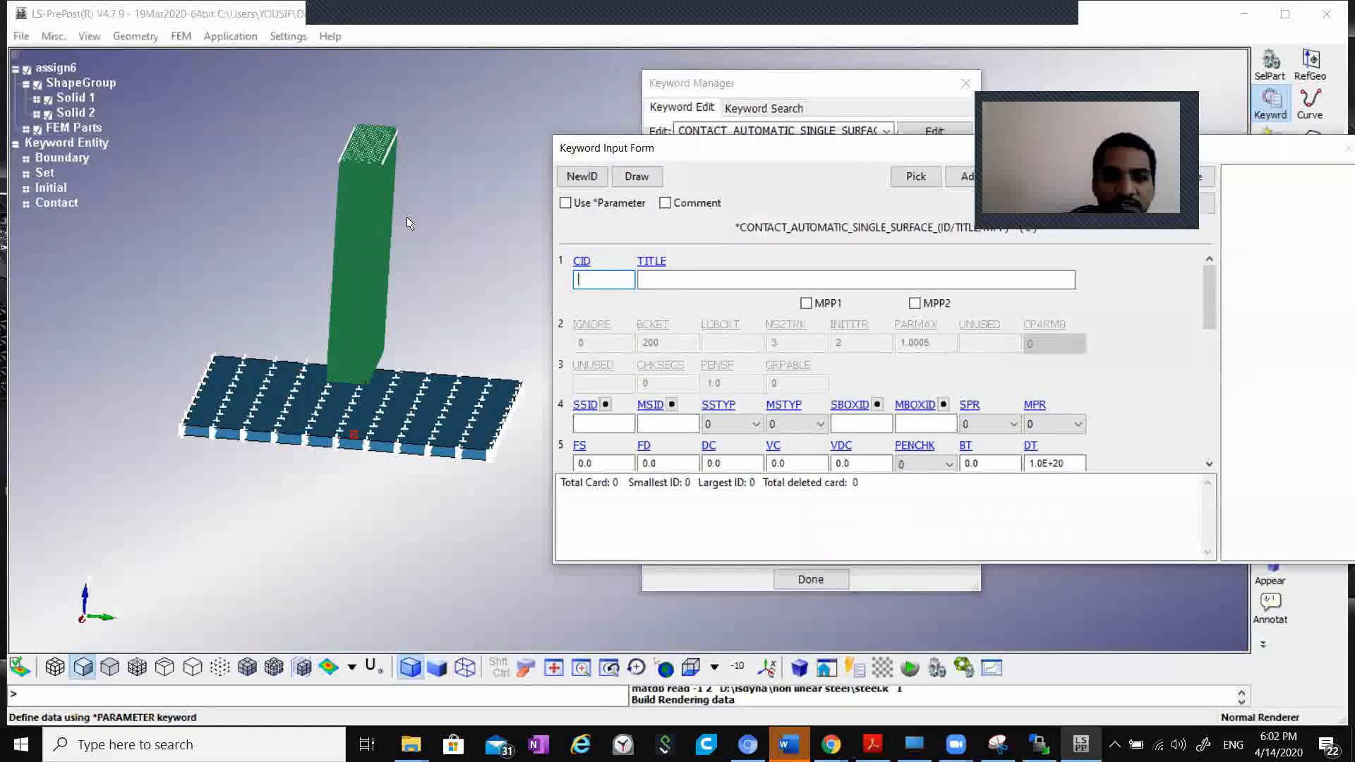
Step: Set the single-surface contact's SSTYP to 3, link the box part as slave ID, and save the card
click(727, 423)
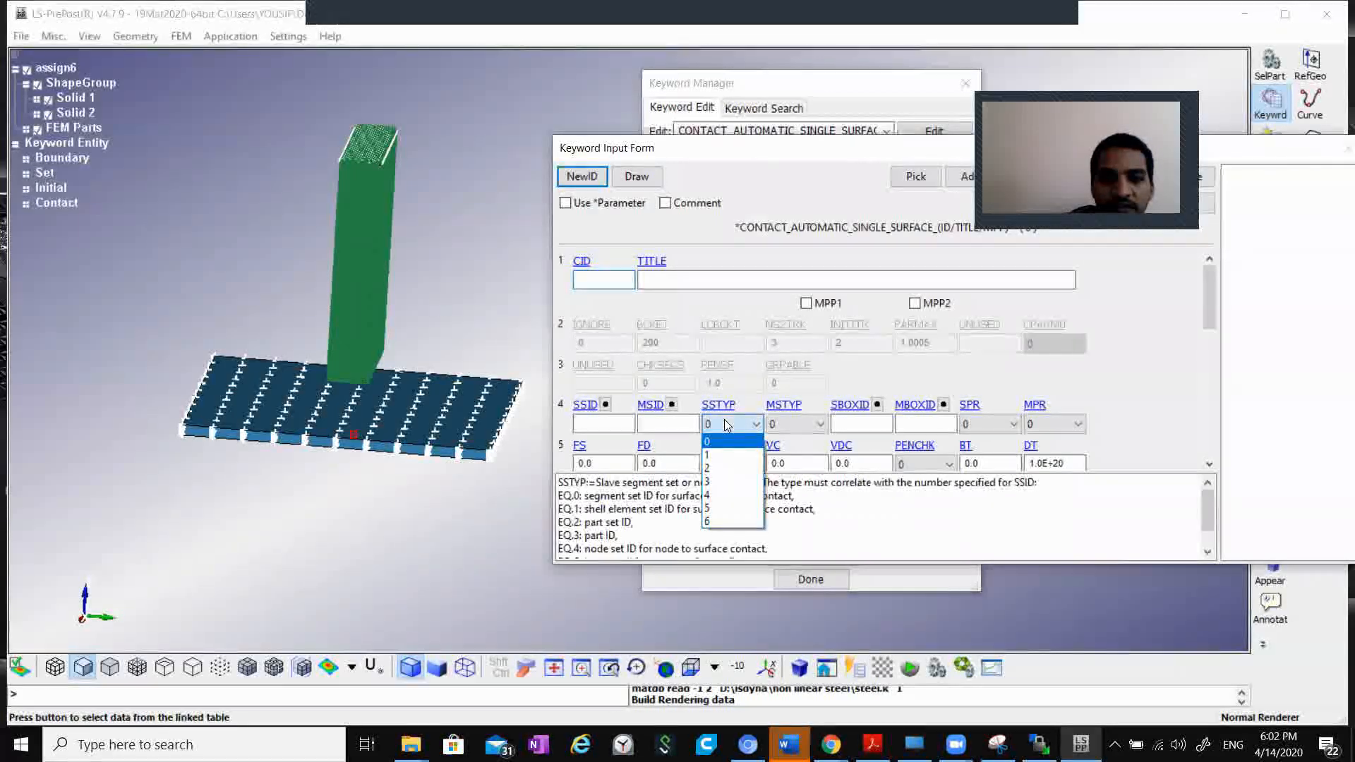
click(723, 471)
click(605, 405)
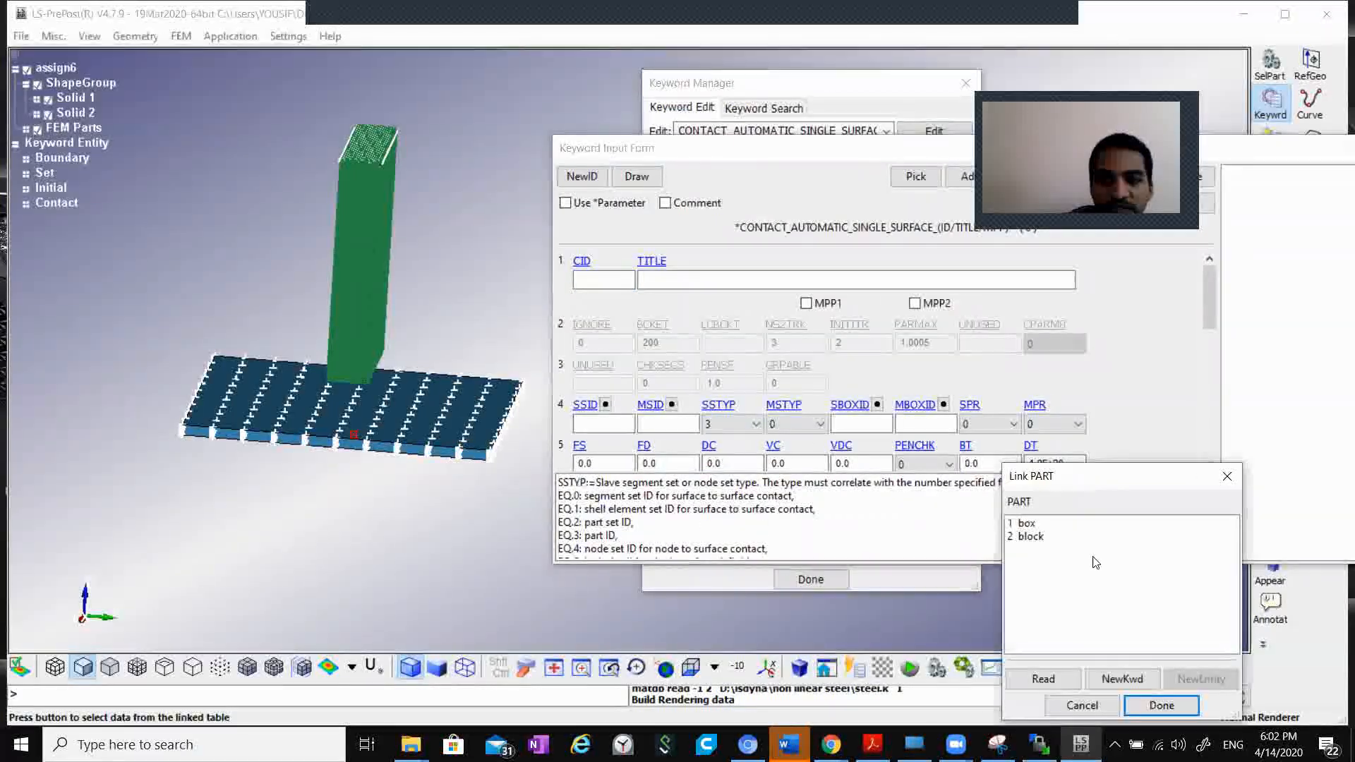
click(1042, 526)
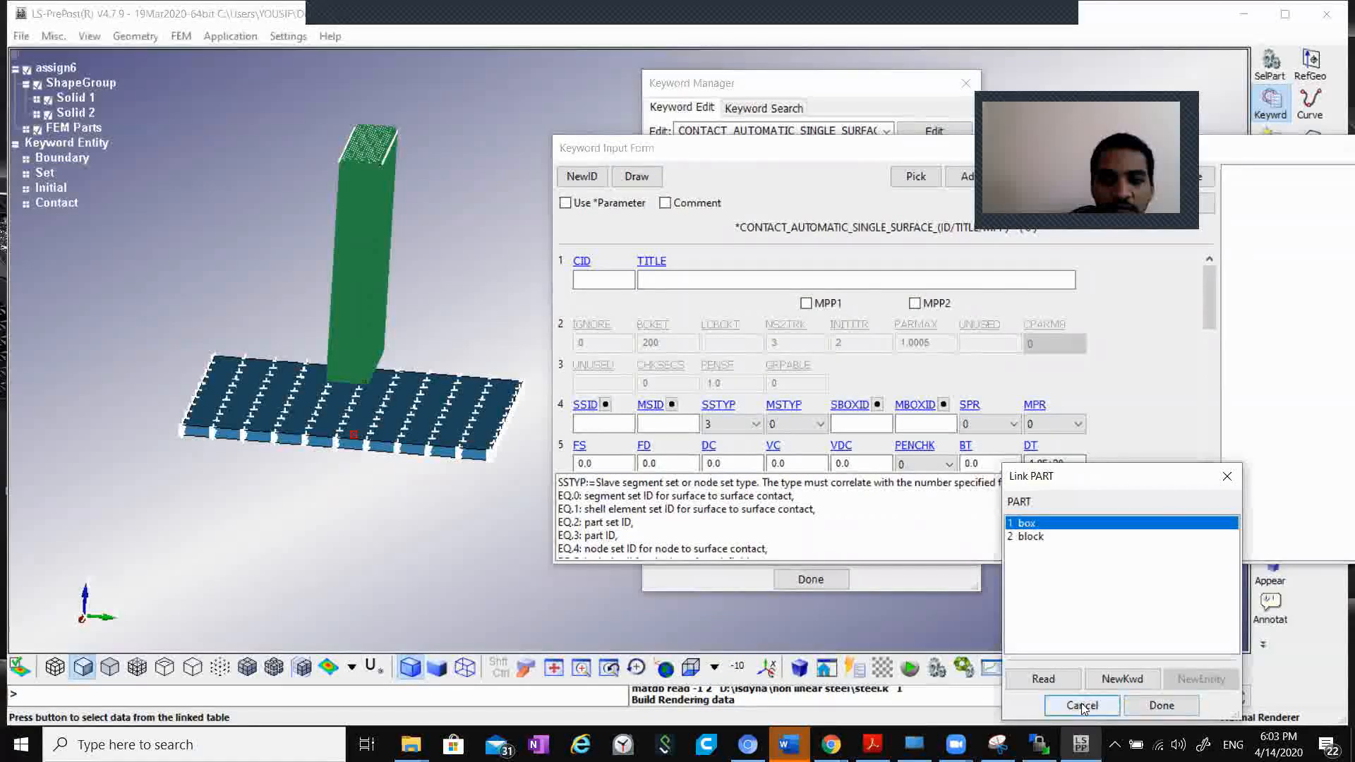
click(1162, 705)
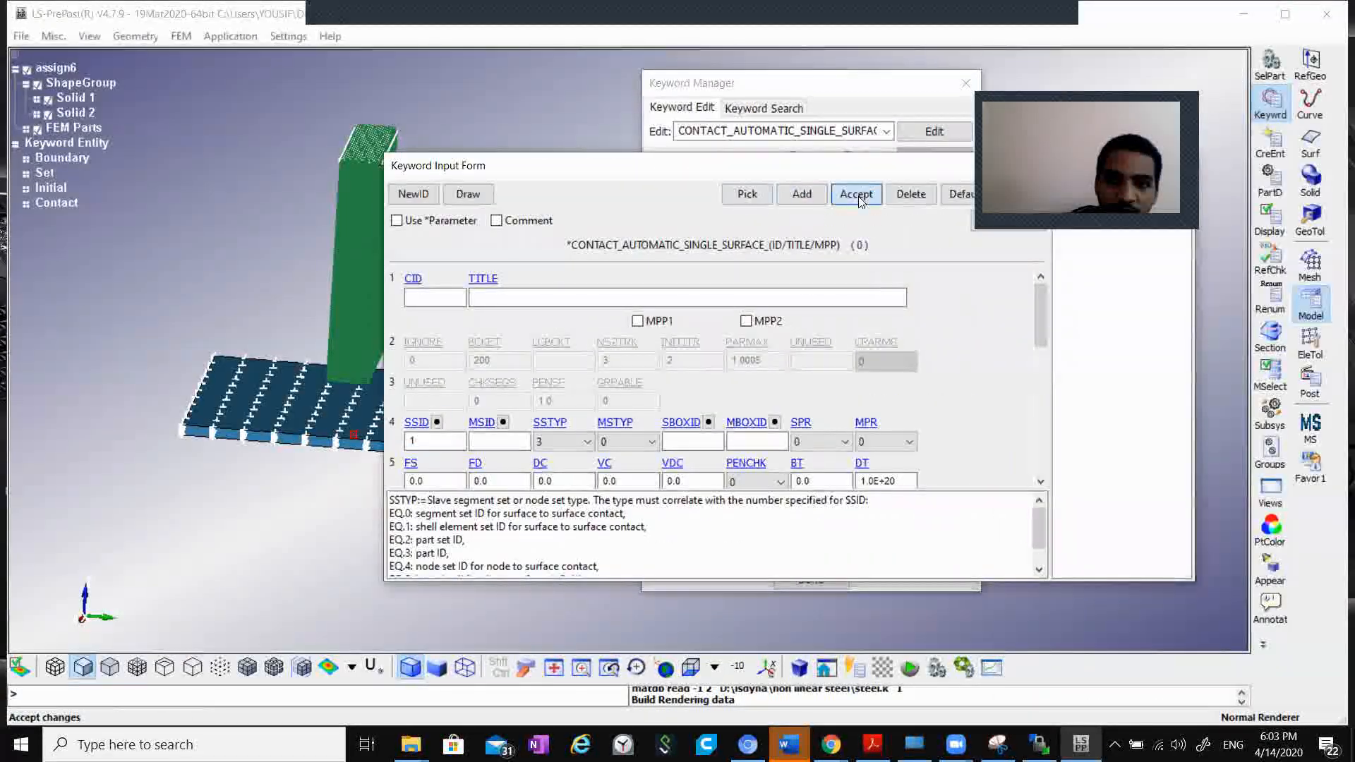
click(853, 192)
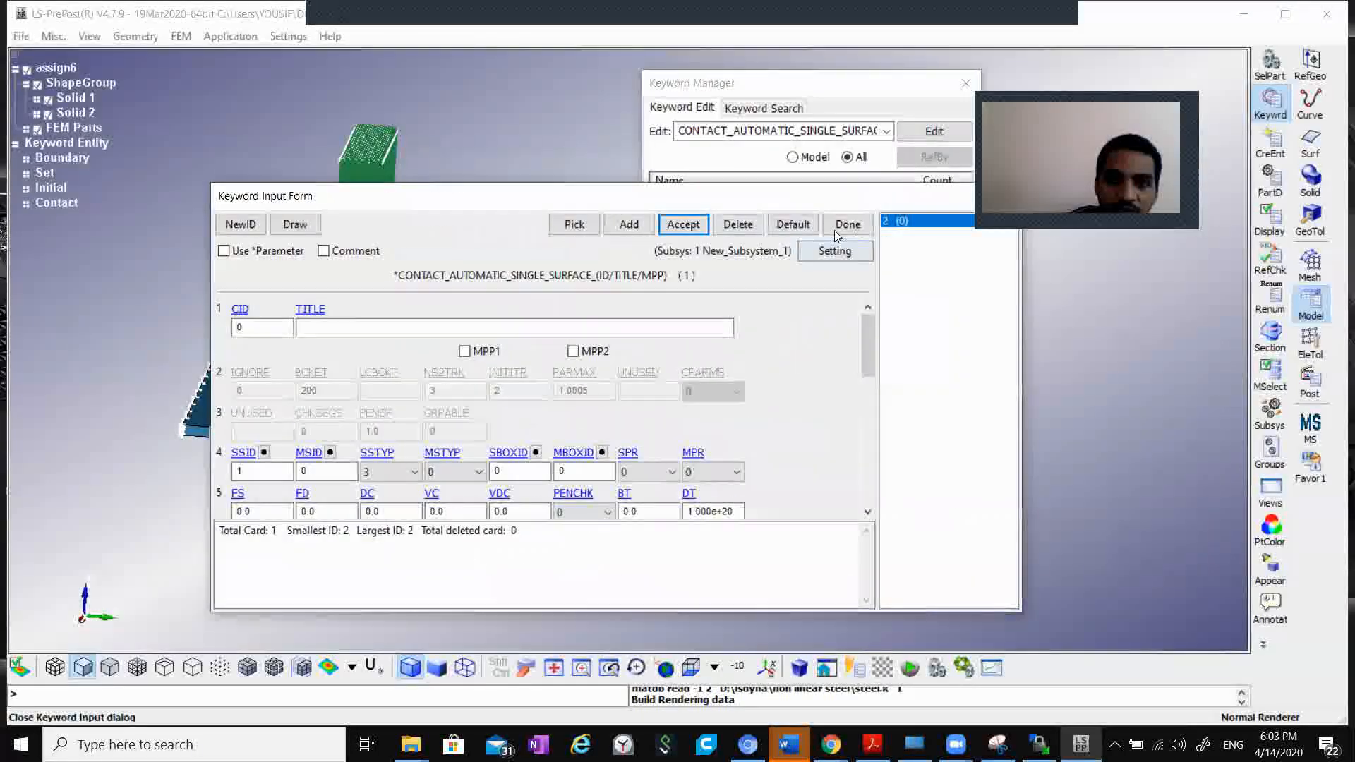
click(857, 224)
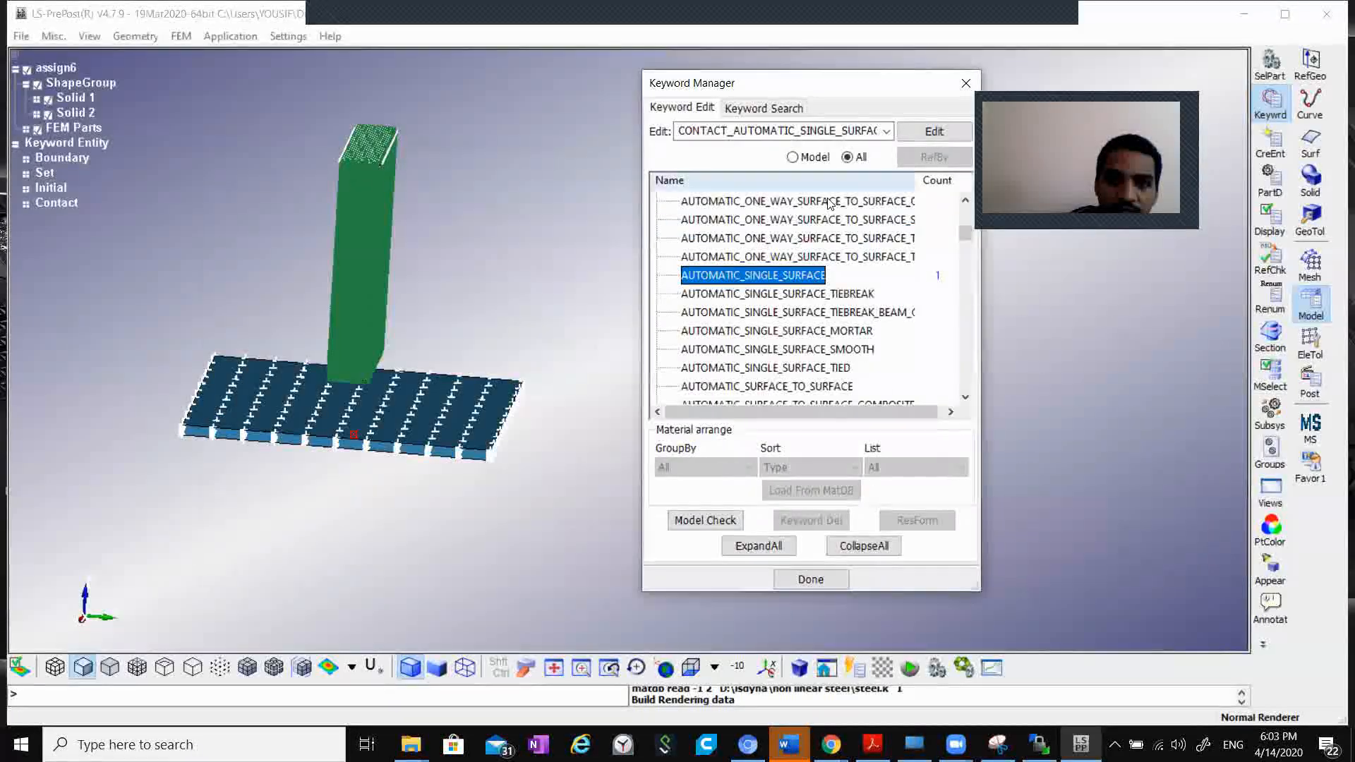
Step: Collapse the keyword tree, expand the CONTROL group, and open a new CONTROL_ACCURACY card
click(873, 551)
scroll(820, 328, up, 2)
scroll(815, 316, down, 4)
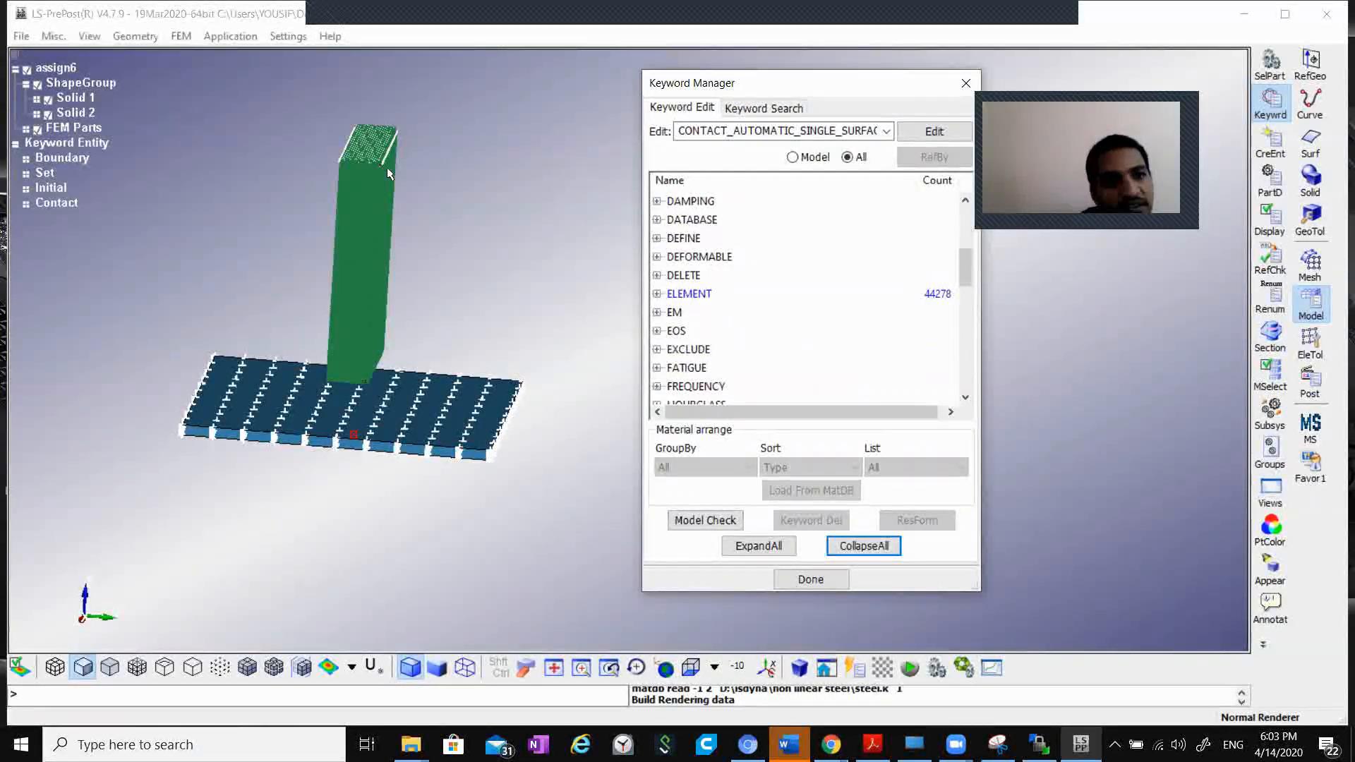
scroll(834, 317, up, 4)
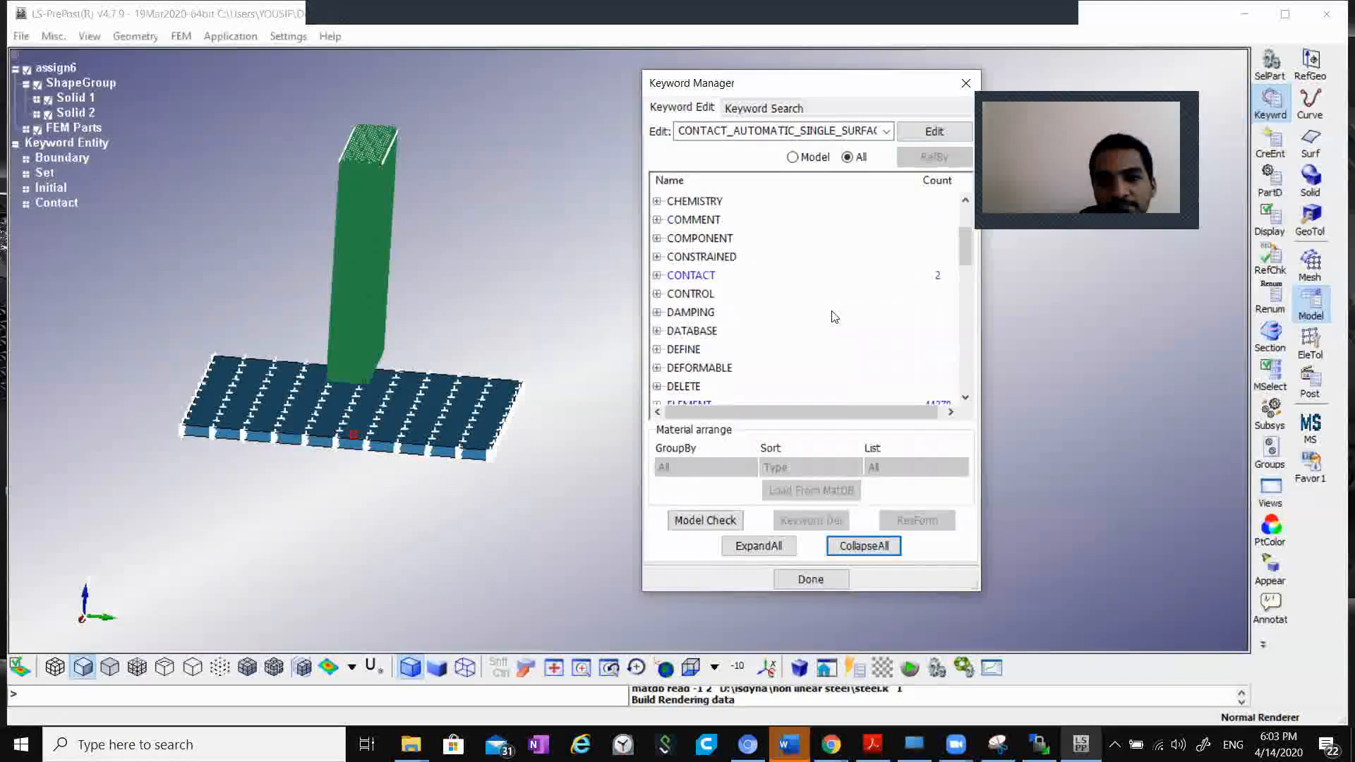
scroll(835, 317, down, 1)
scroll(835, 317, up, 1)
scroll(762, 340, down, 2)
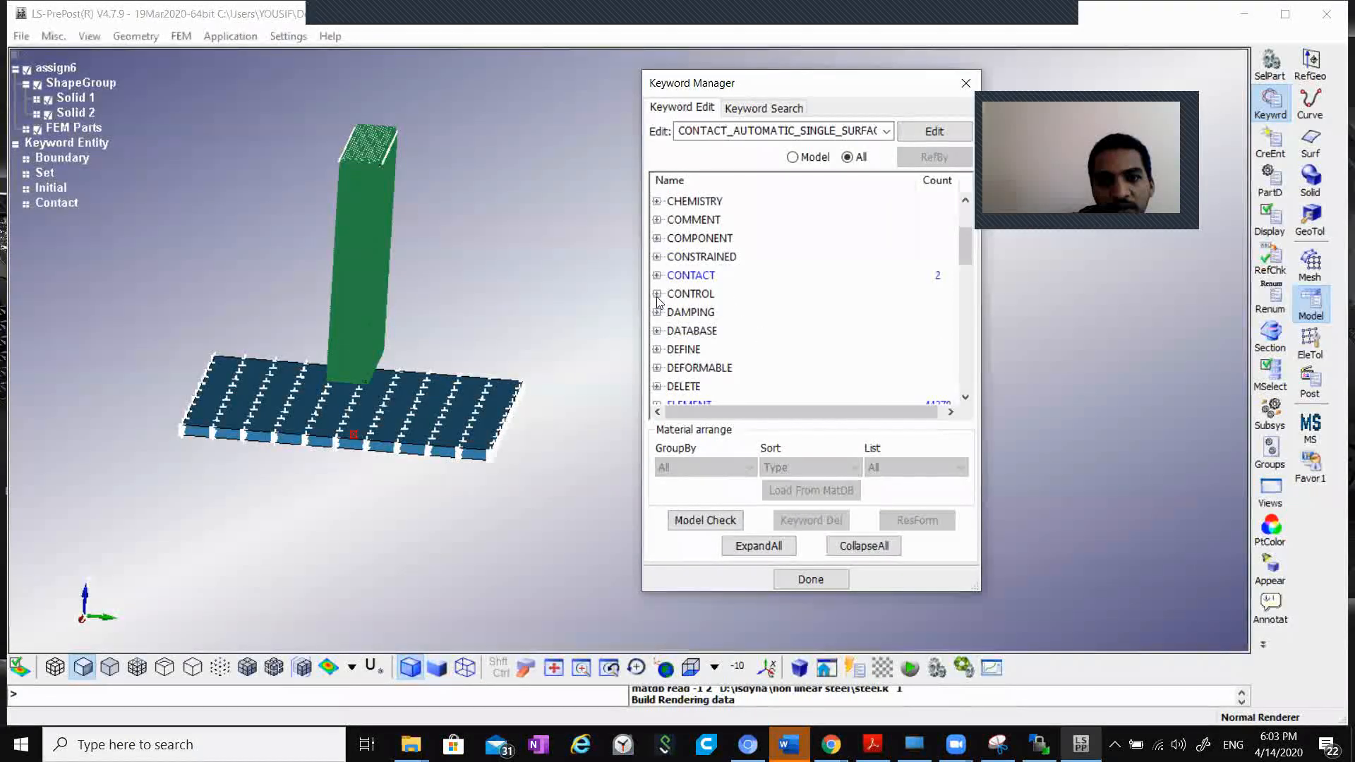
click(656, 295)
double_click(722, 313)
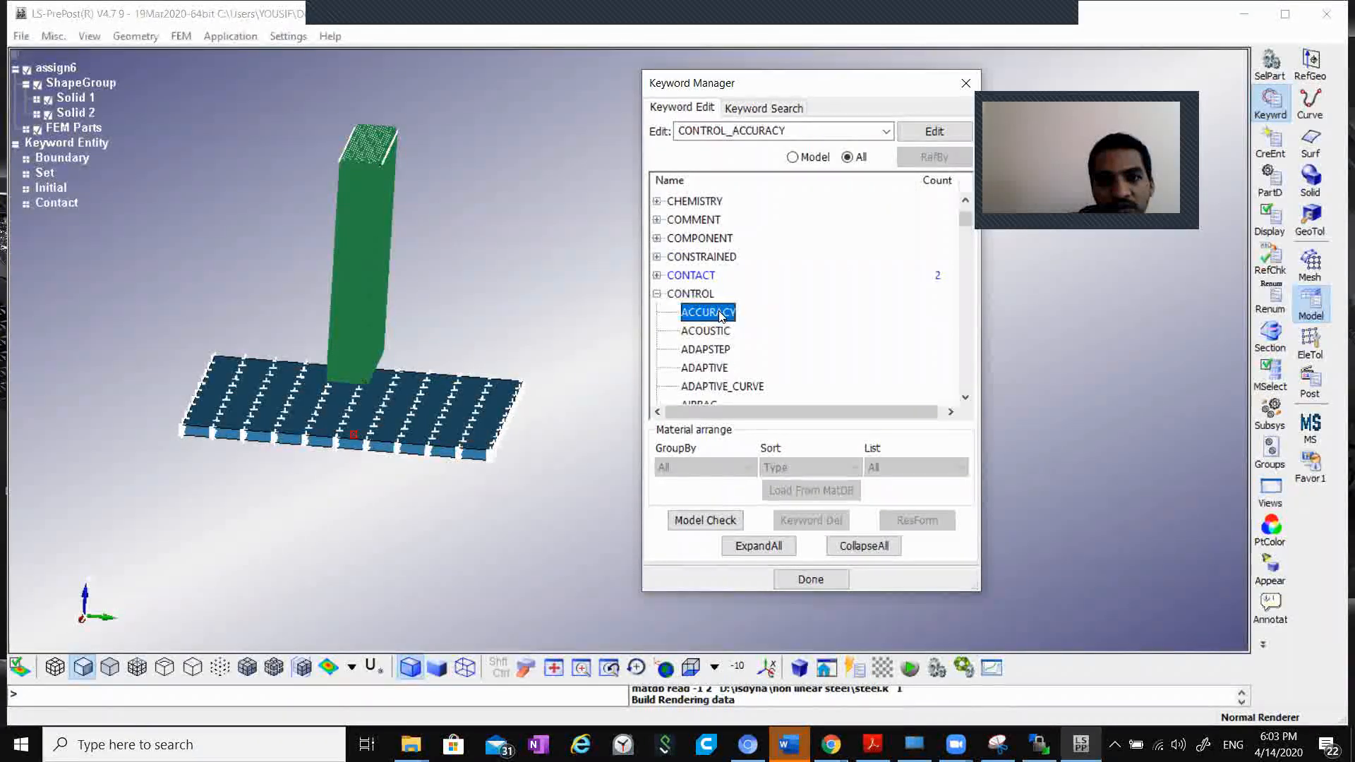
Step: Set OSU to 1 on the CONTROL_ACCURACY card, accept it, and close its form
click(325, 291)
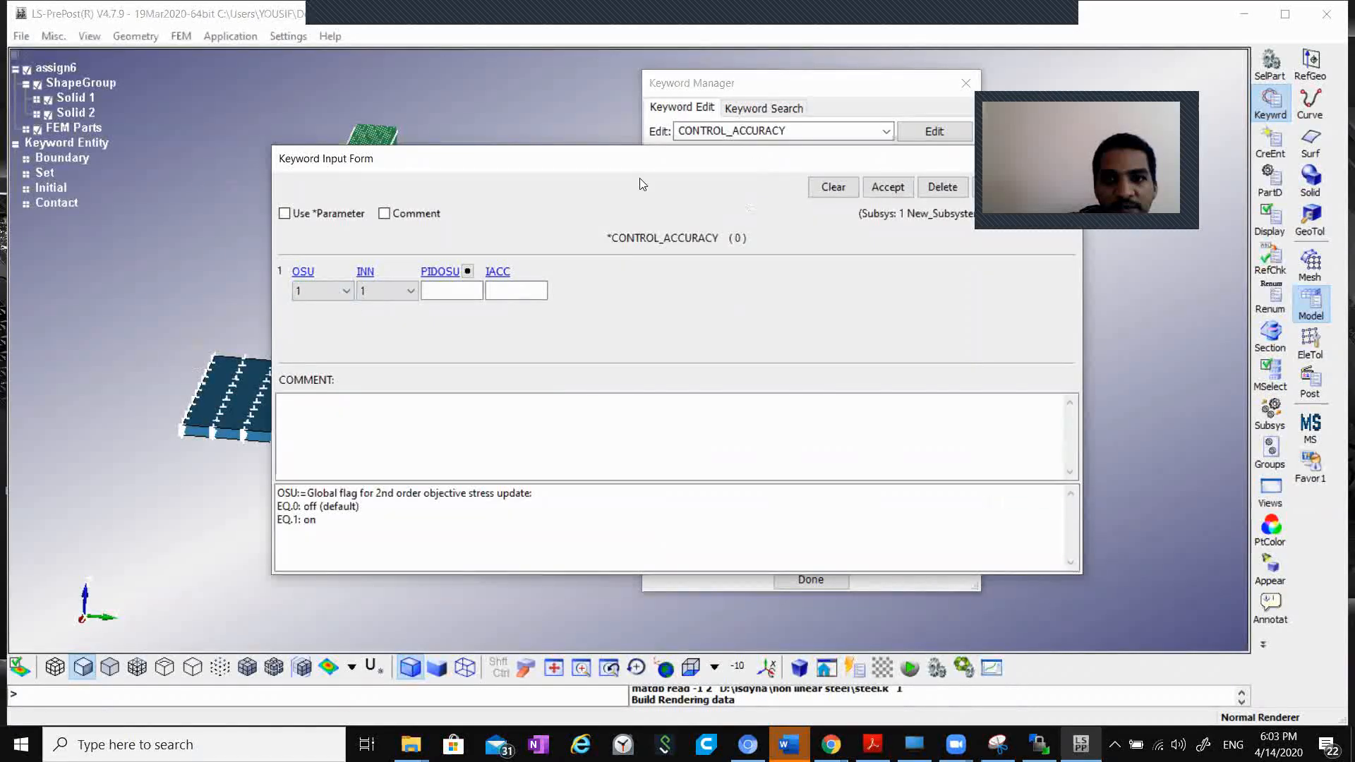
drag(754, 165, 640, 179)
click(766, 204)
click(930, 206)
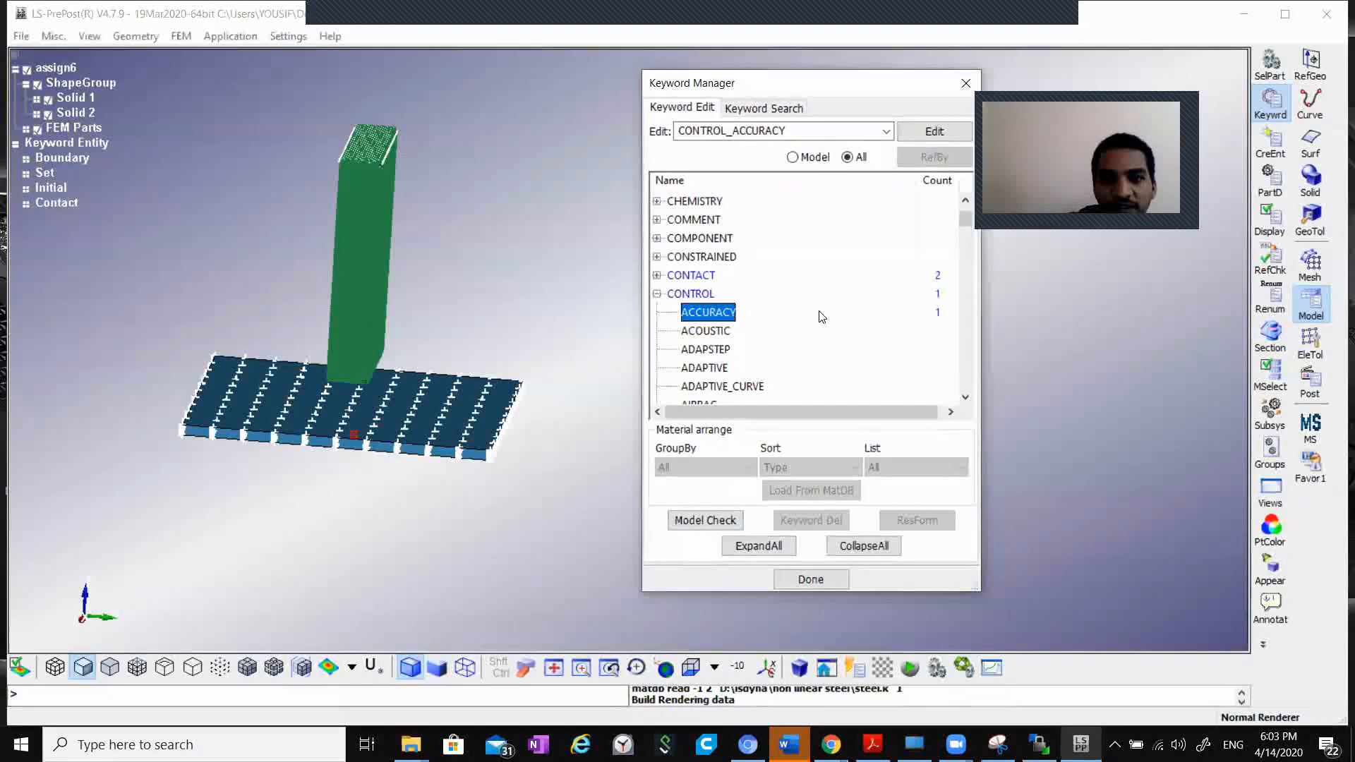
Step: Find the ENERGY keyword in the CONTROL group and open a new CONTROL_ENERGY card
scroll(812, 318, down, 2)
scroll(811, 317, up, 1)
scroll(710, 361, down, 3)
scroll(709, 361, down, 4)
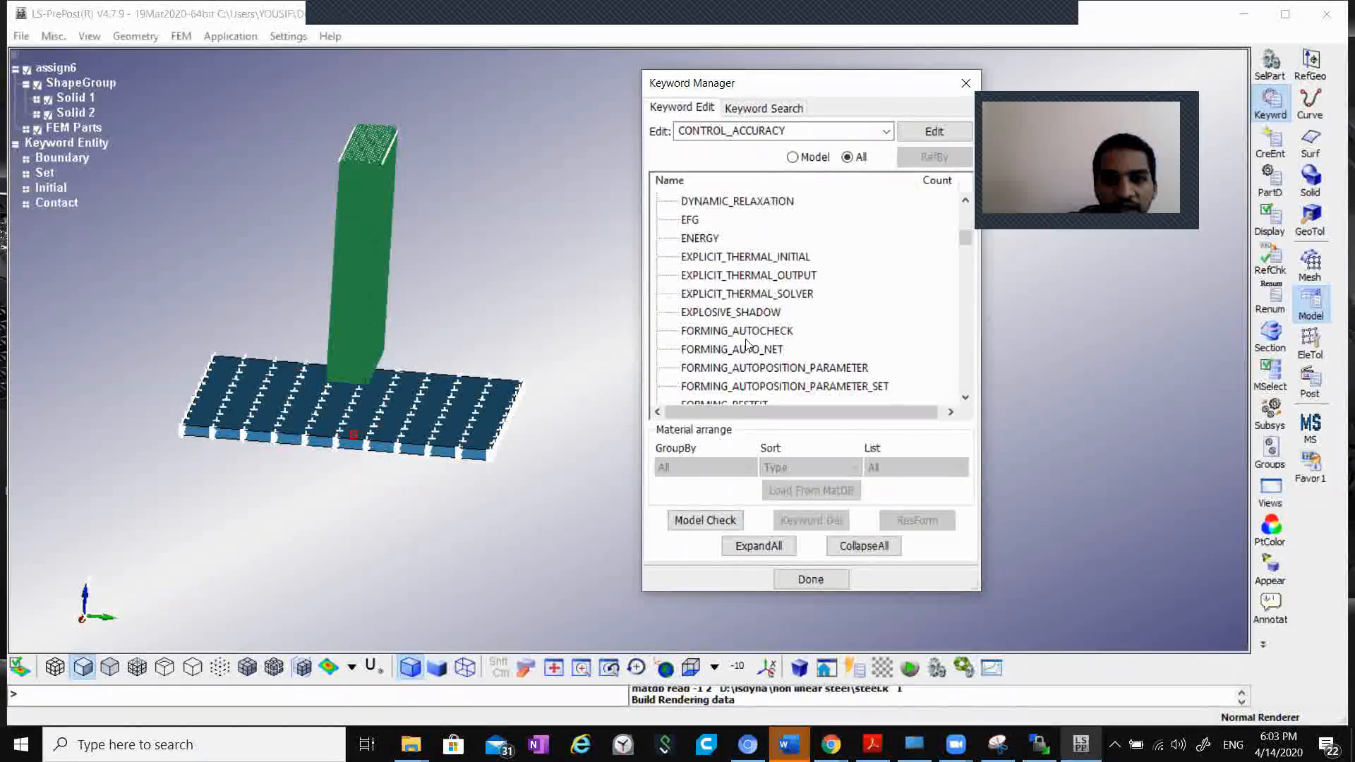
scroll(734, 324, down, 1)
scroll(712, 303, up, 2)
click(707, 295)
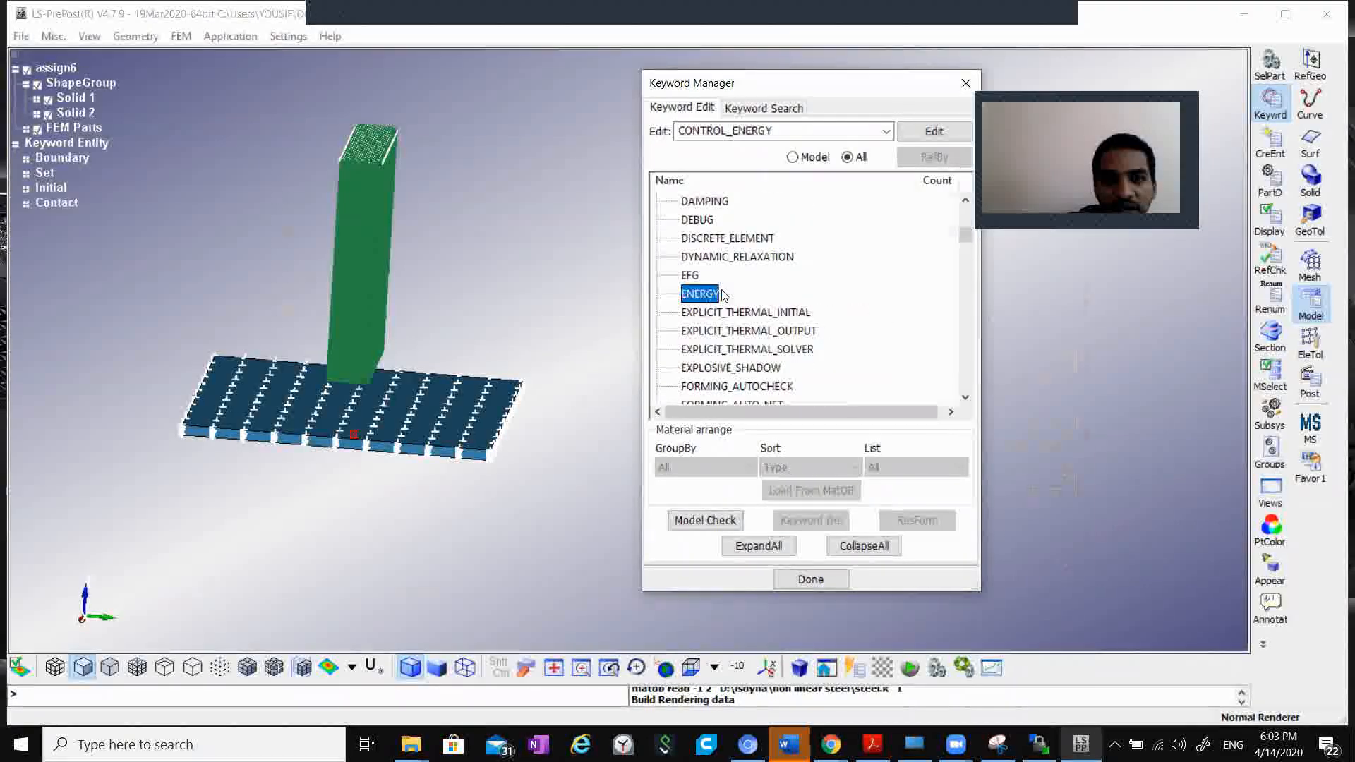
double_click(707, 294)
Step: Set HGEN and SLNTEN to 2 on the CONTROL_ENERGY card, accept it, and close its form
click(348, 292)
click(339, 322)
click(473, 291)
click(461, 321)
click(887, 187)
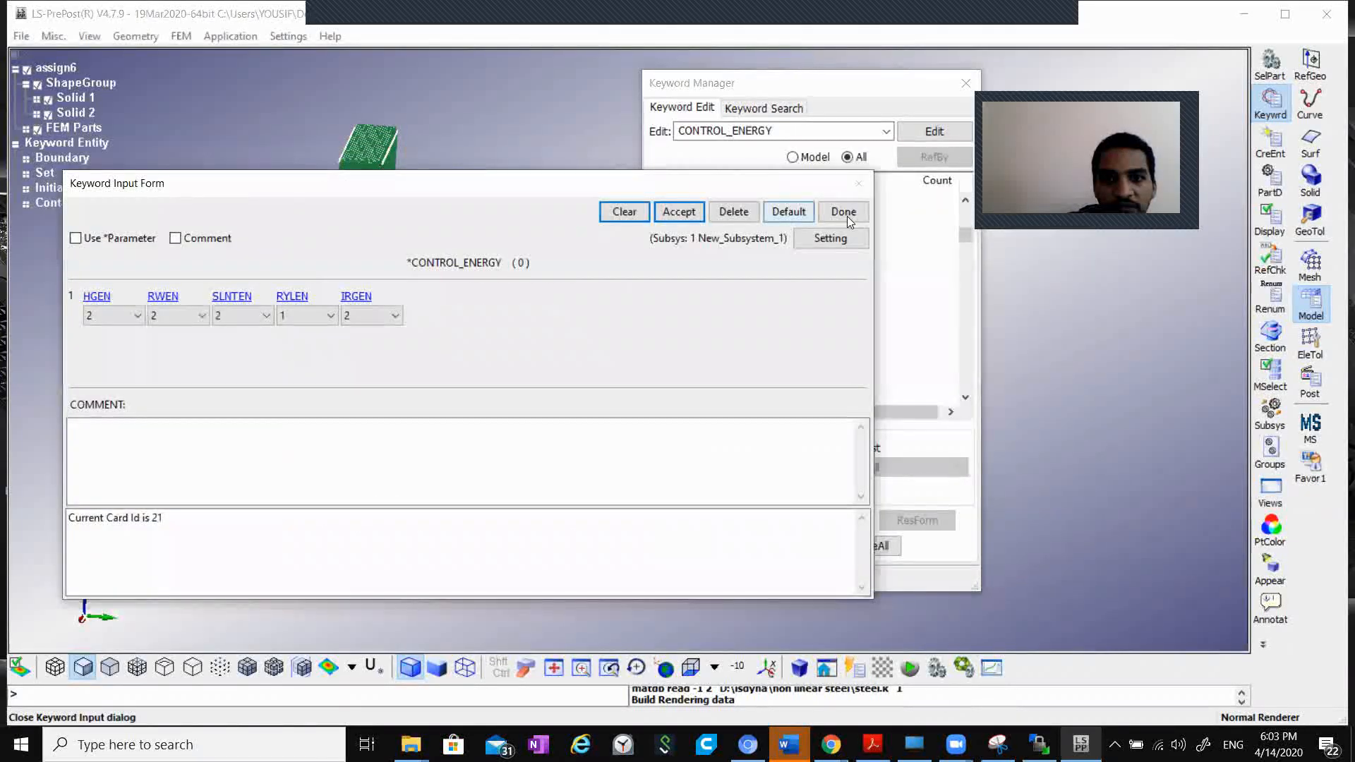
click(847, 216)
Step: Open a new CONTROL_TERMINATION card and move its form clear of the model
scroll(817, 319, down, 10)
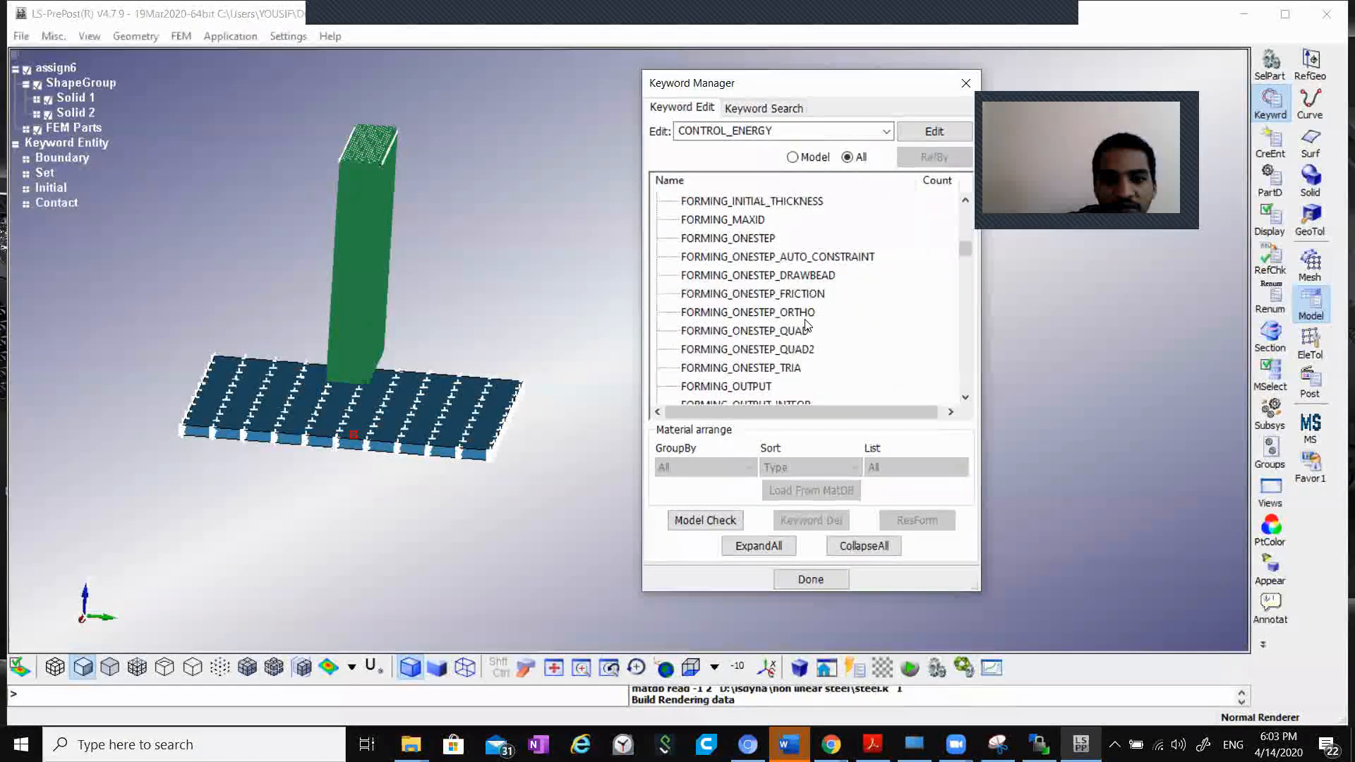
scroll(805, 326, down, 2)
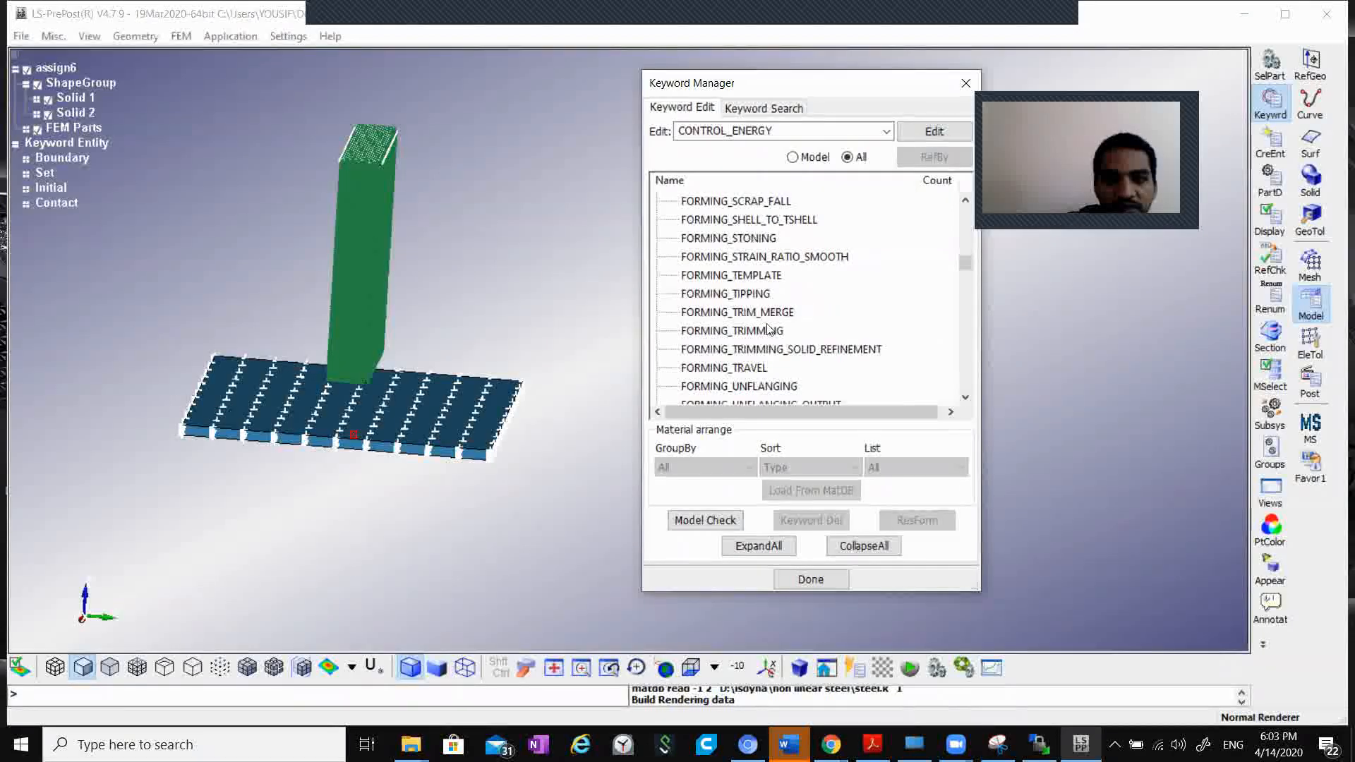
scroll(769, 329, down, 12)
scroll(771, 321, down, 12)
scroll(772, 322, down, 12)
scroll(769, 350, down, 1)
scroll(748, 348, up, 1)
double_click(715, 275)
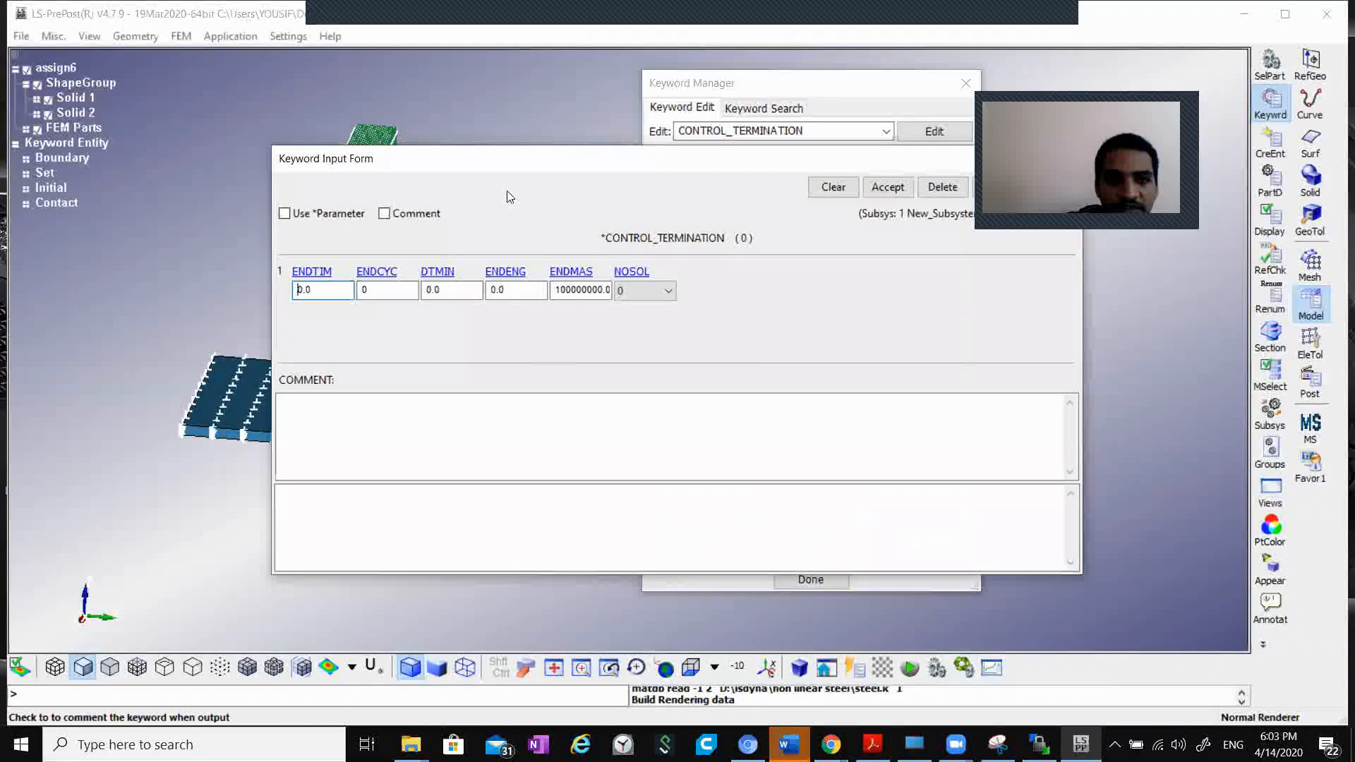
drag(552, 167, 800, 76)
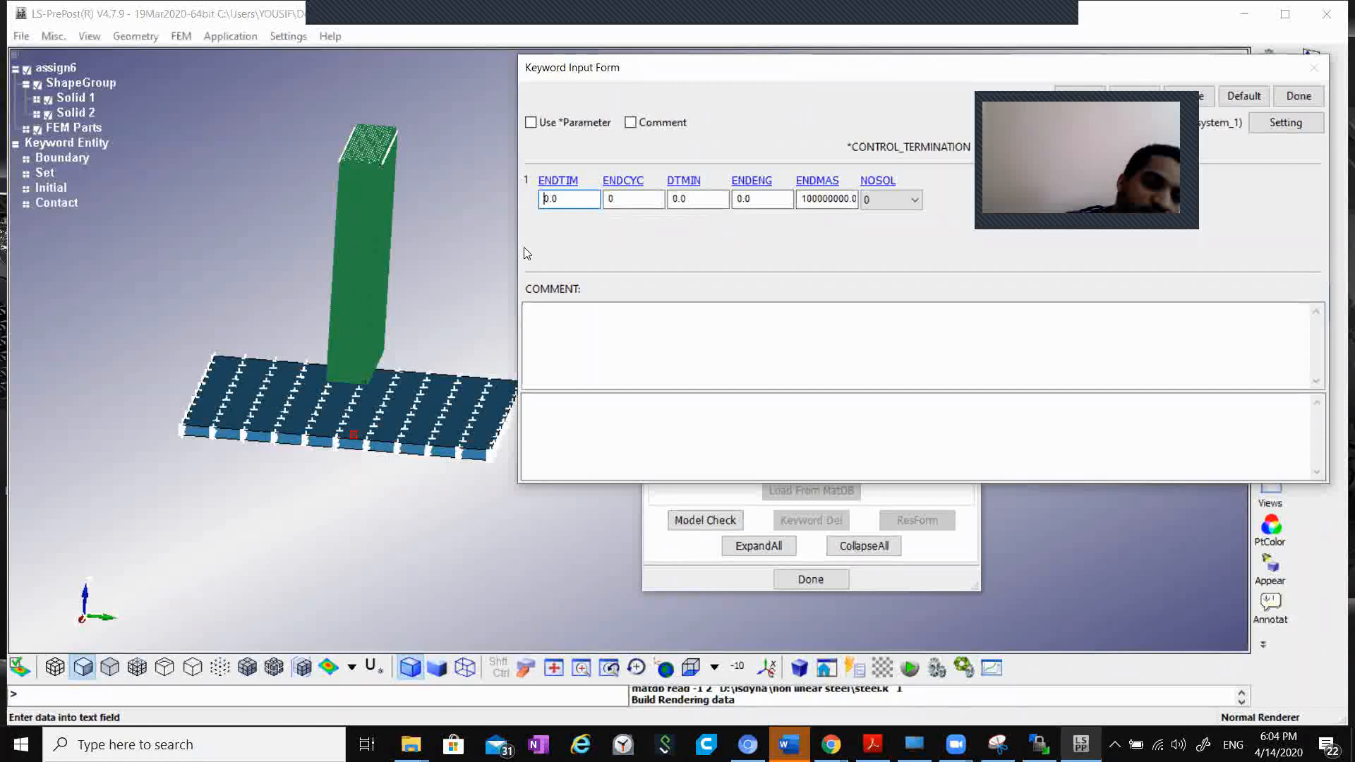
Step: Set the termination time ENDTIM to 50, accept the CONTROL_TERMINATION card, and close its form
double_click(574, 205)
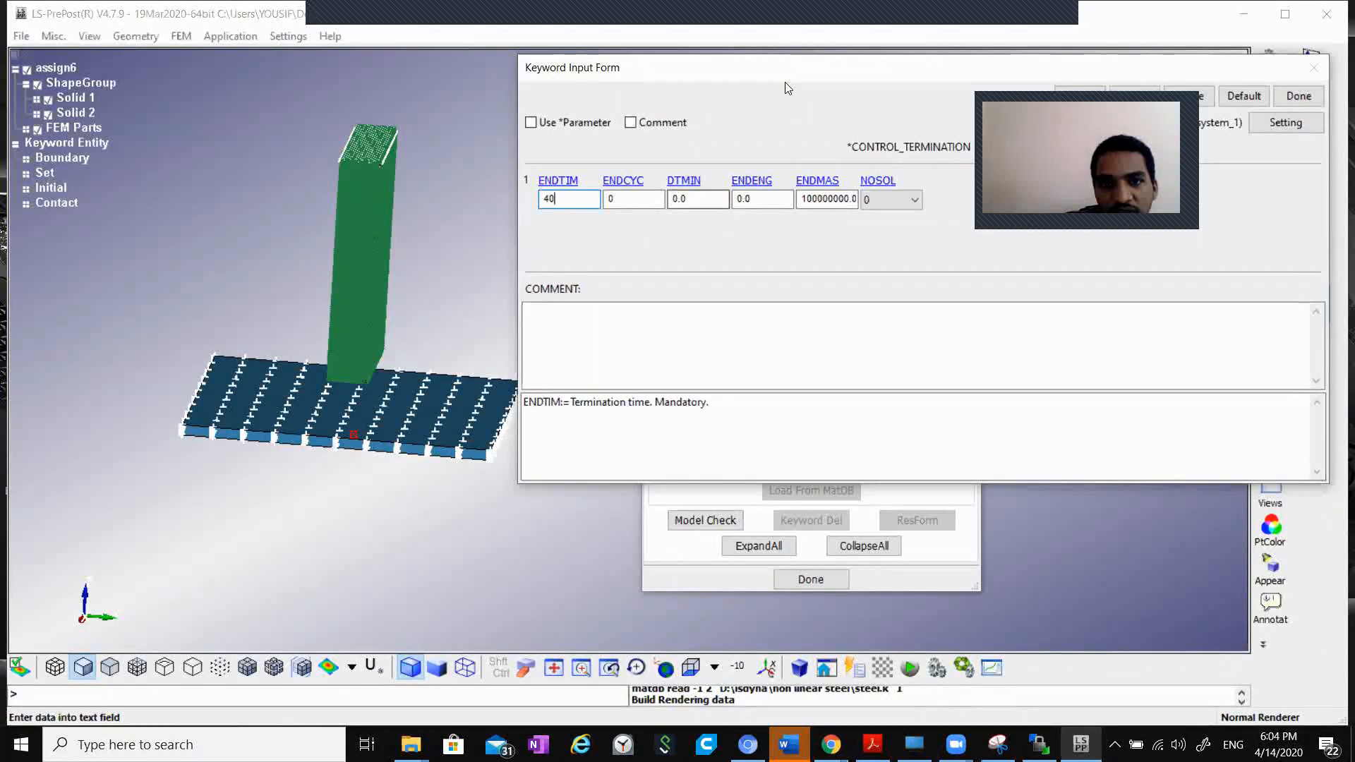
drag(819, 71, 581, 252)
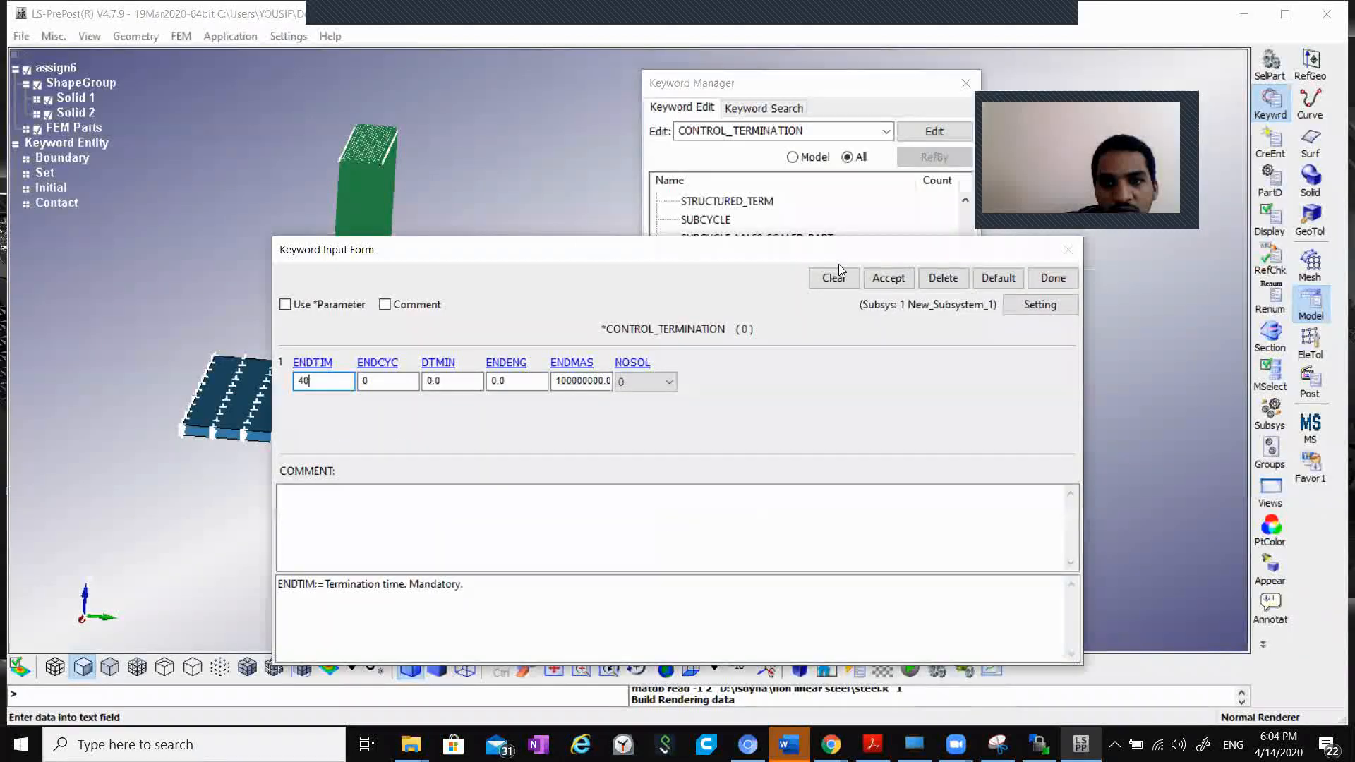
double_click(323, 386)
text(50)
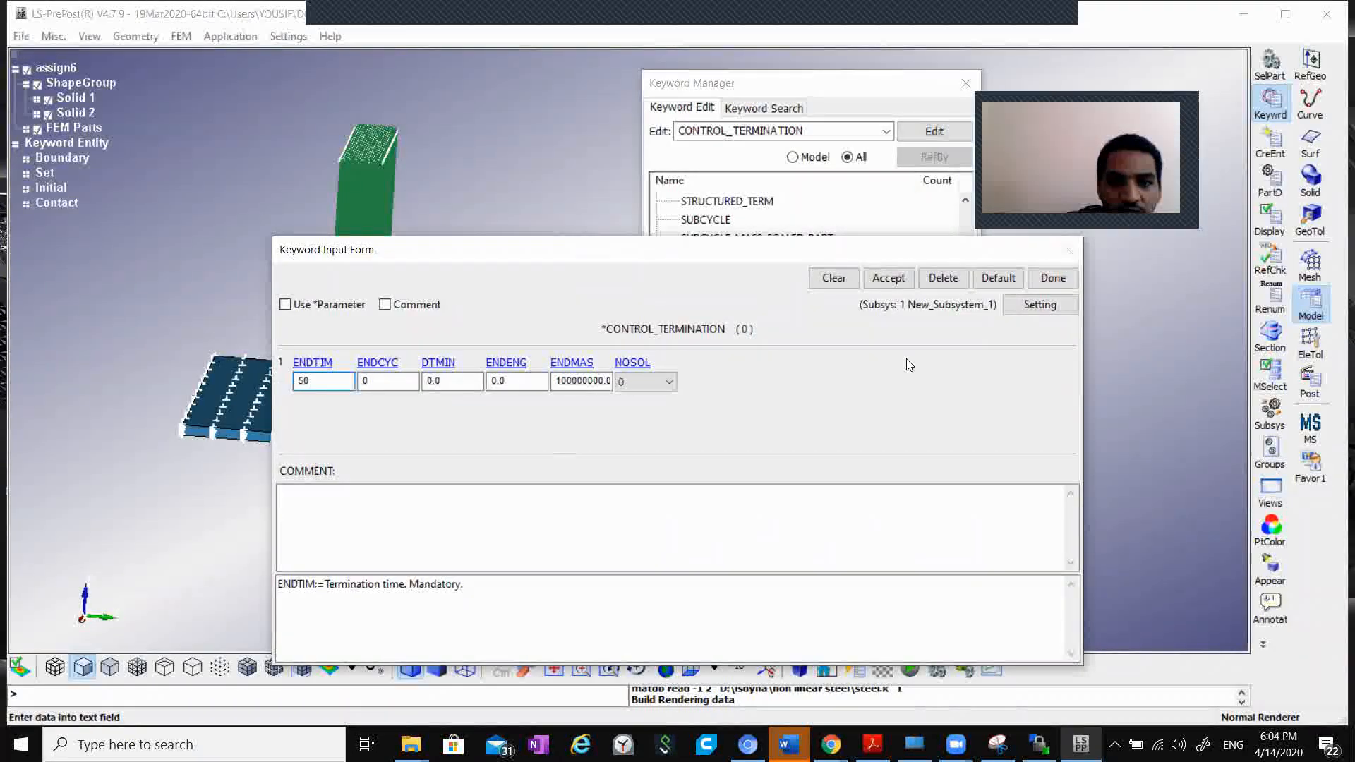
click(888, 279)
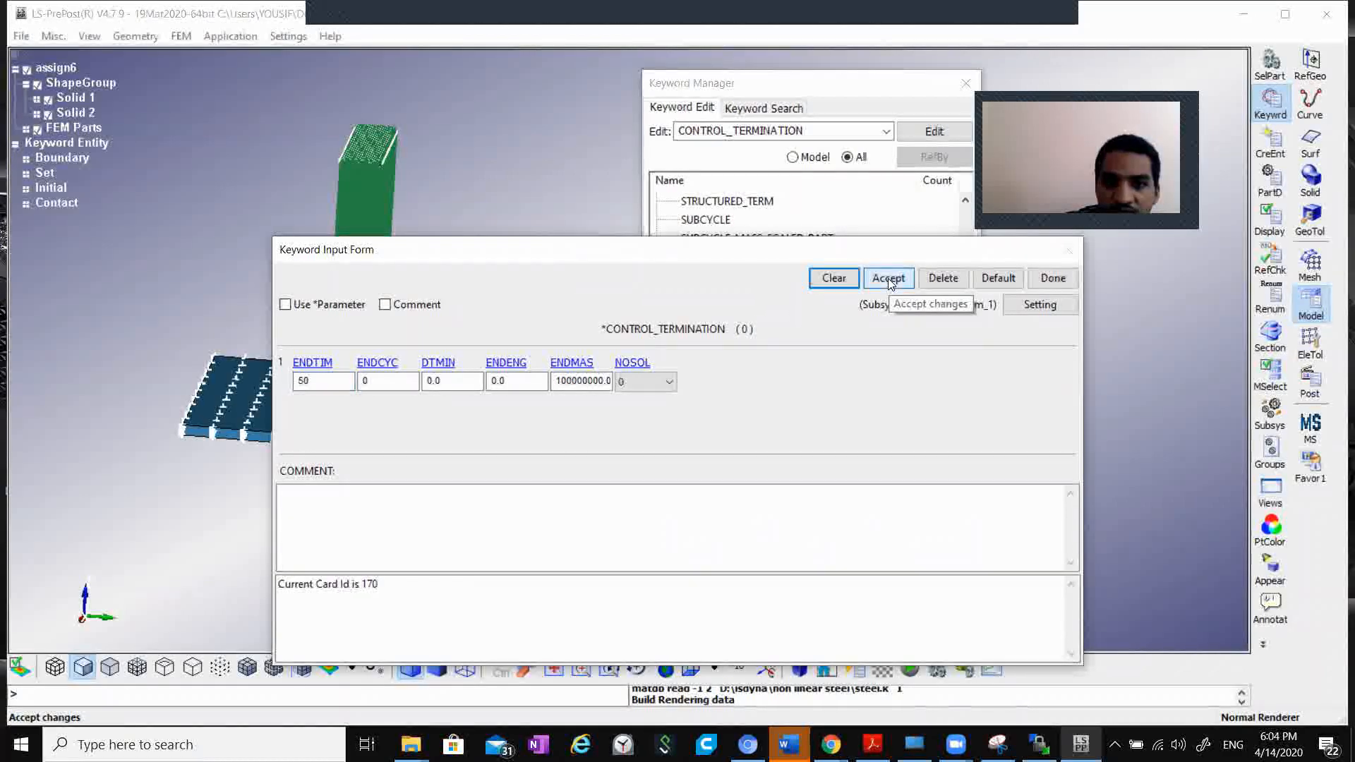
click(1050, 279)
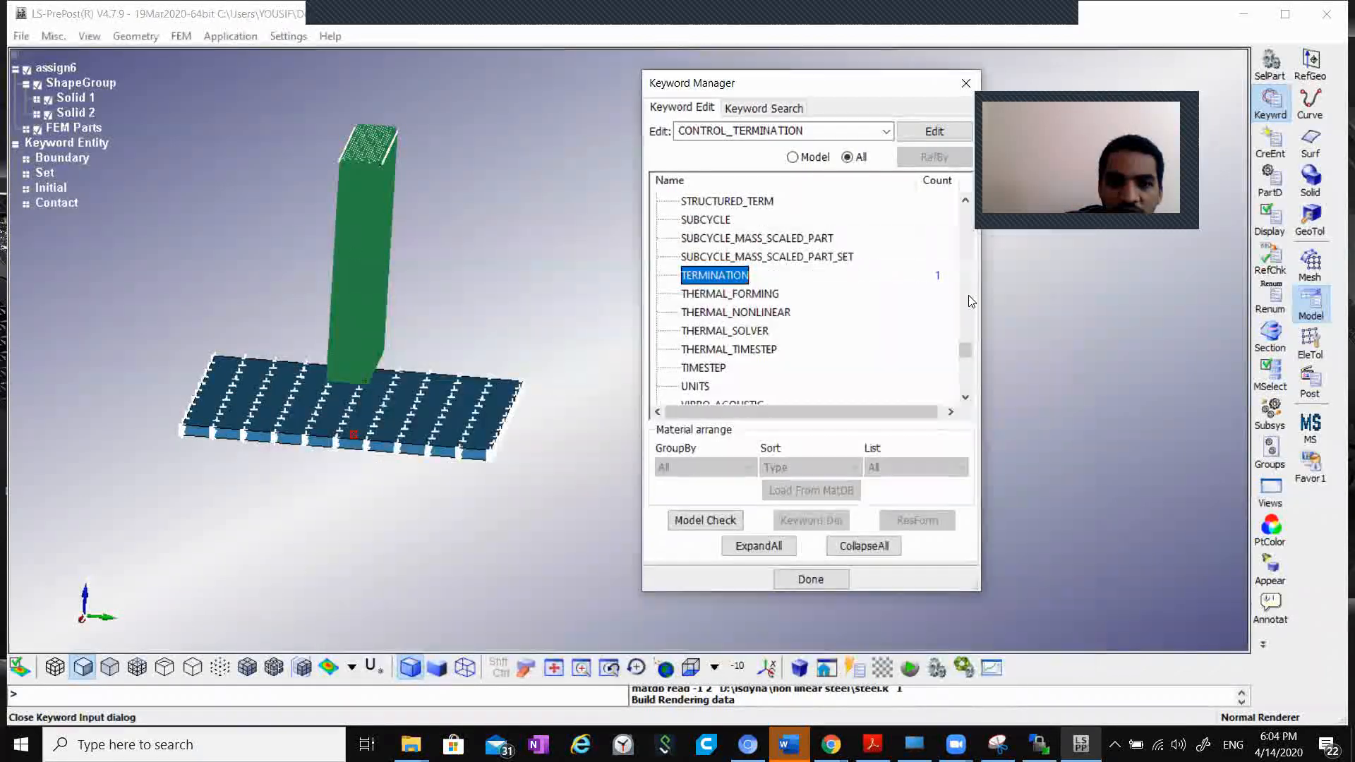
Step: Create a CONTROL_TIMESTEP card with its default values, accept it, and close its form
scroll(784, 346, down, 2)
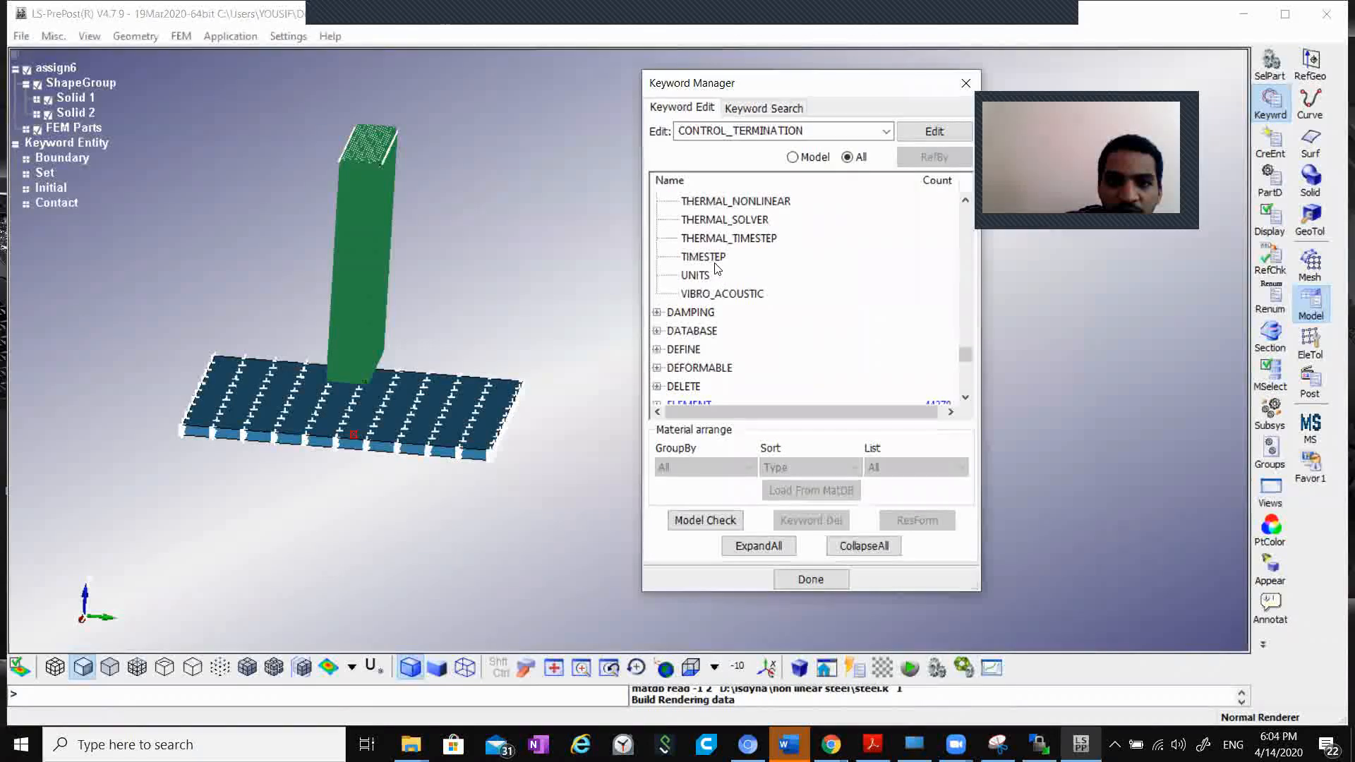
click(715, 258)
double_click(706, 258)
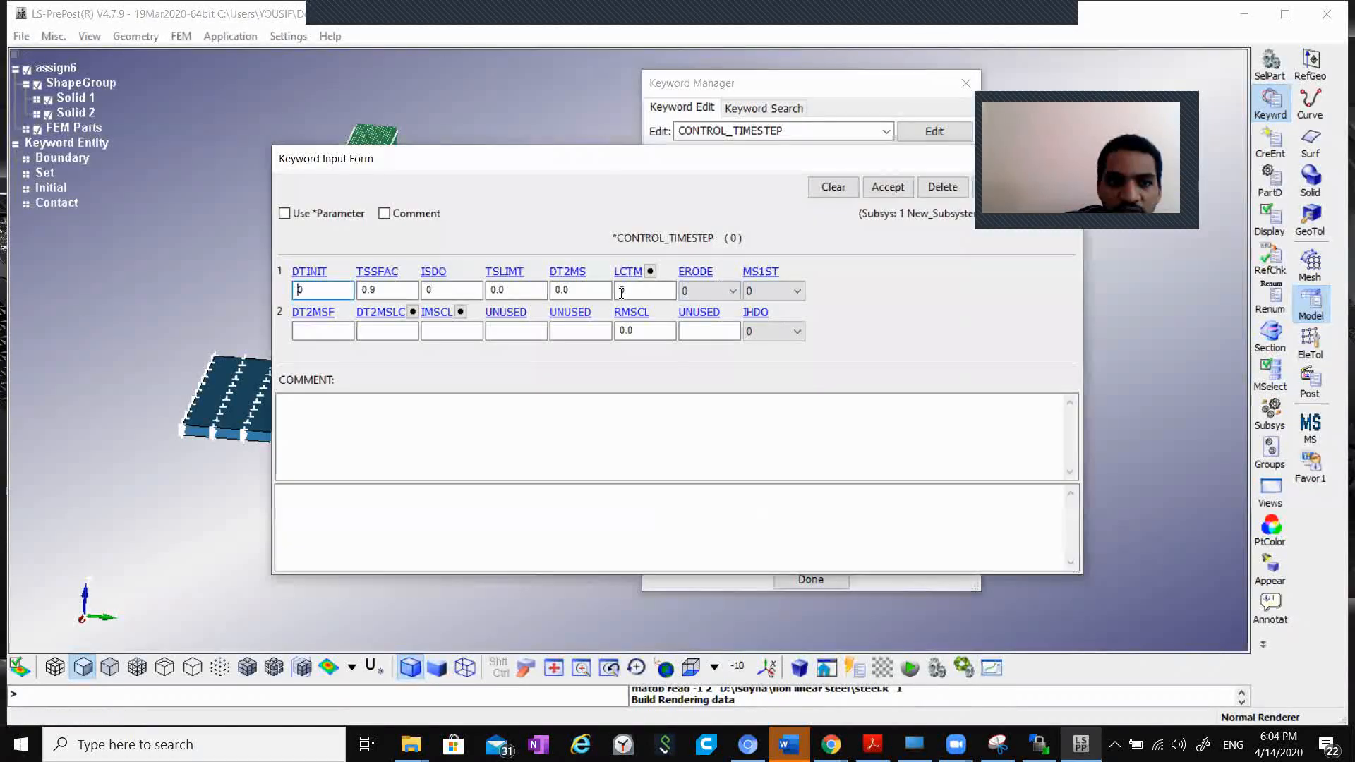
click(887, 189)
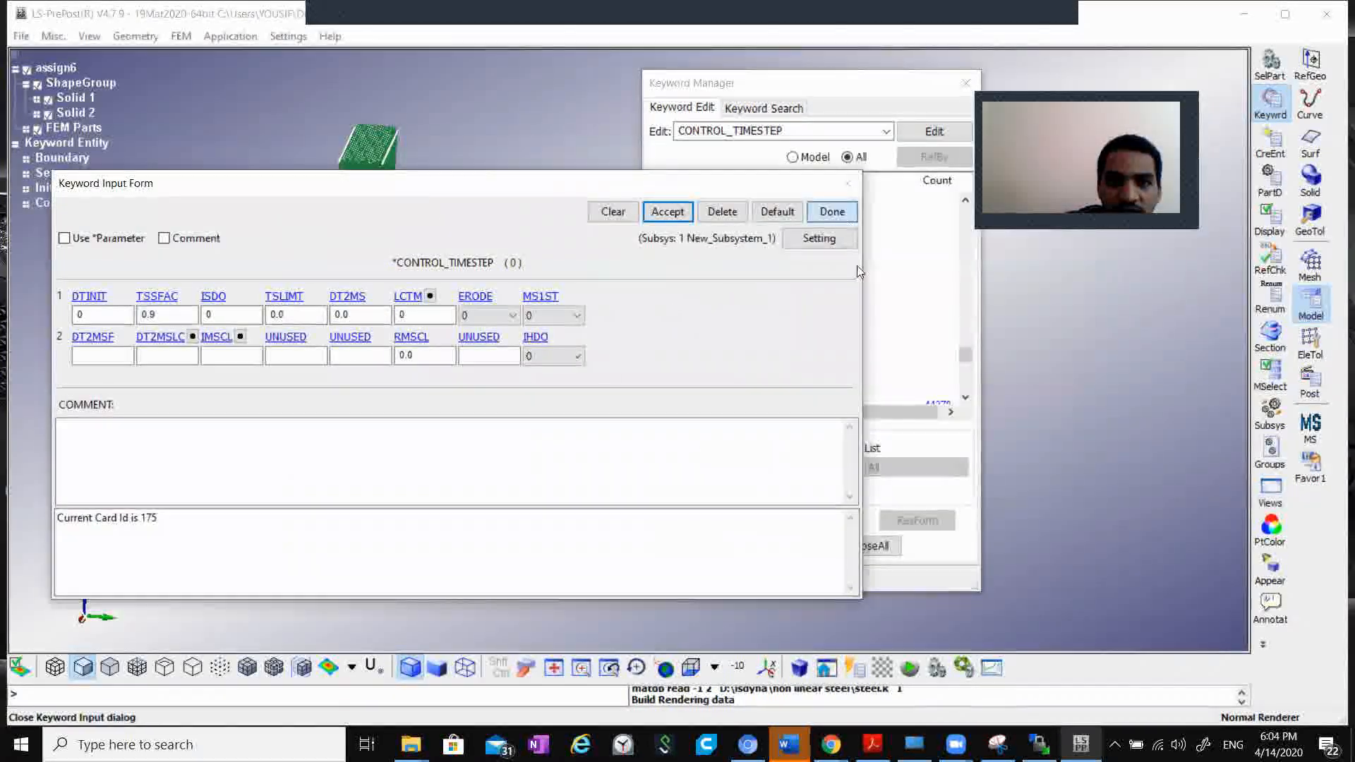
click(831, 212)
Step: Expand the DATABASE group and open the ASCII_option output card
scroll(819, 300, down, 2)
scroll(812, 296, up, 2)
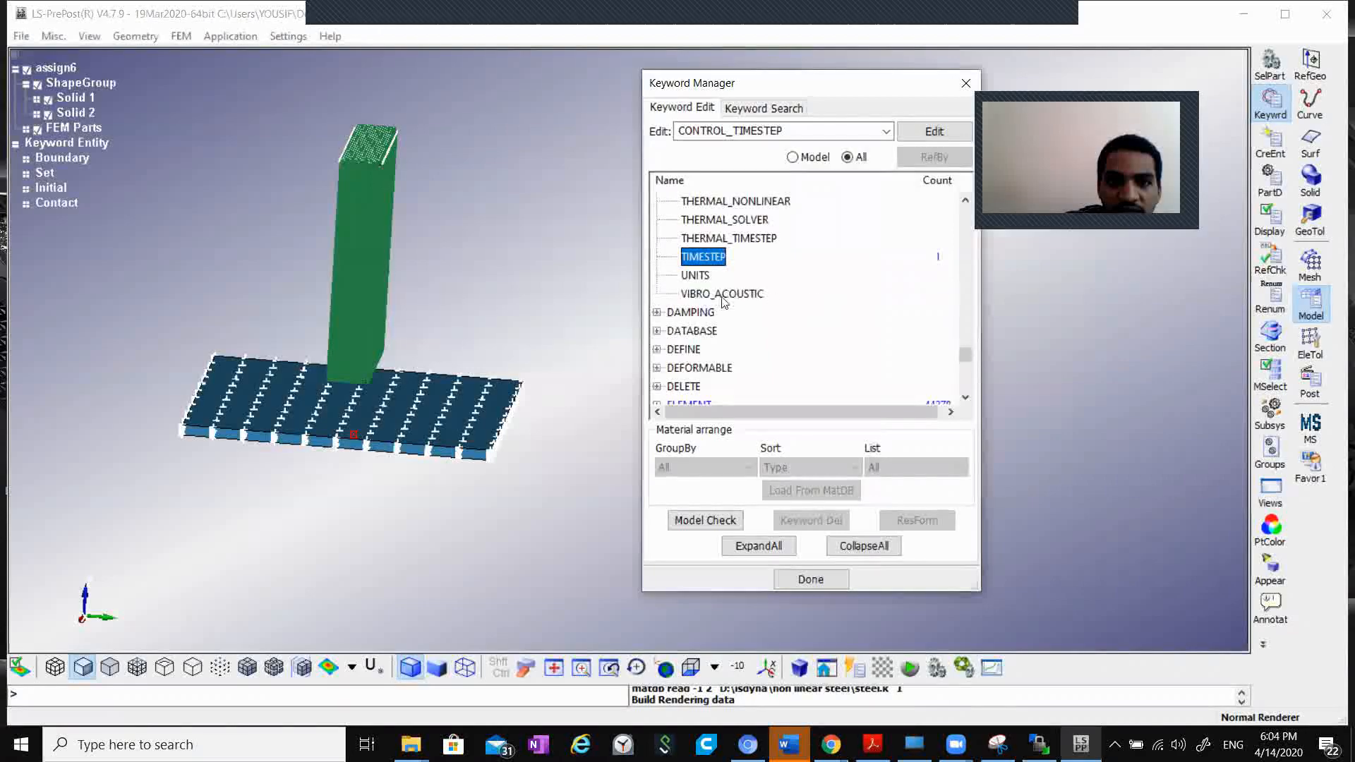
click(657, 331)
click(691, 330)
scroll(813, 302, down, 2)
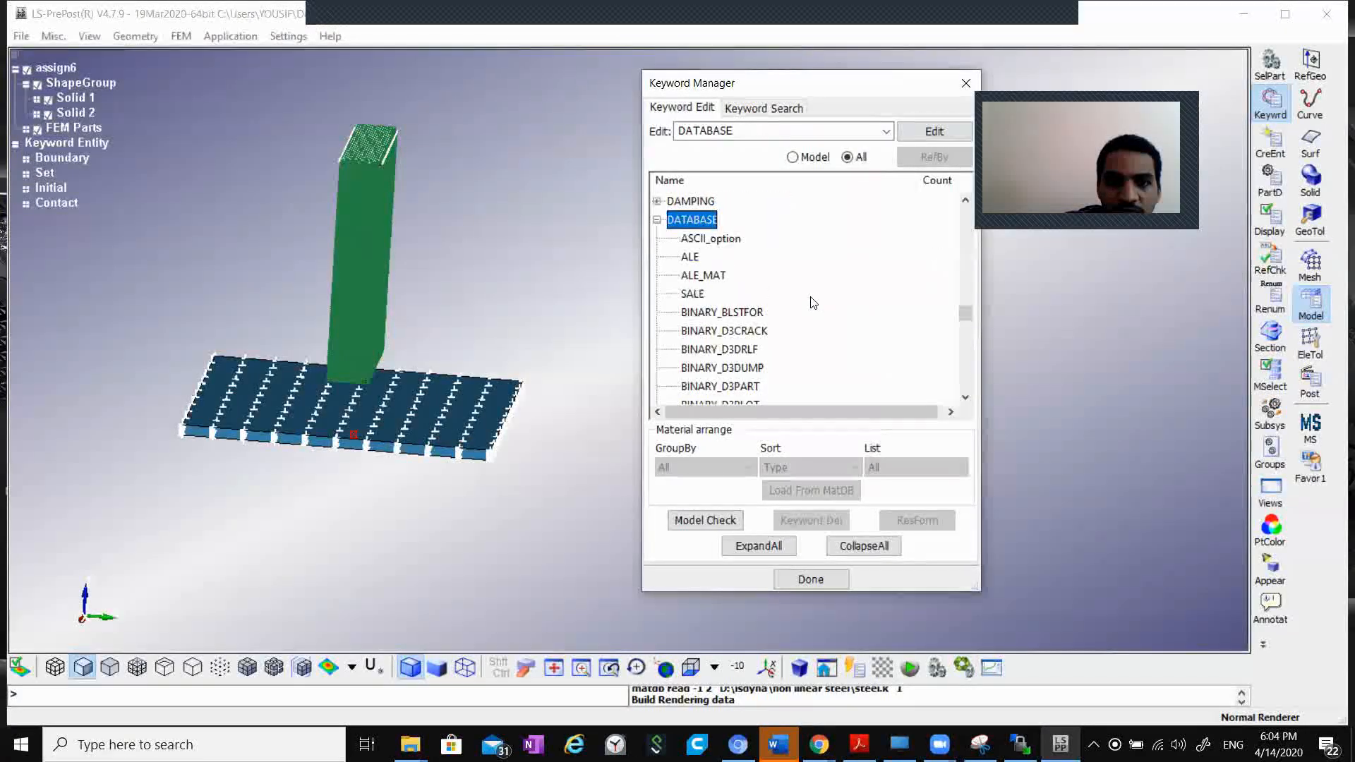
click(730, 245)
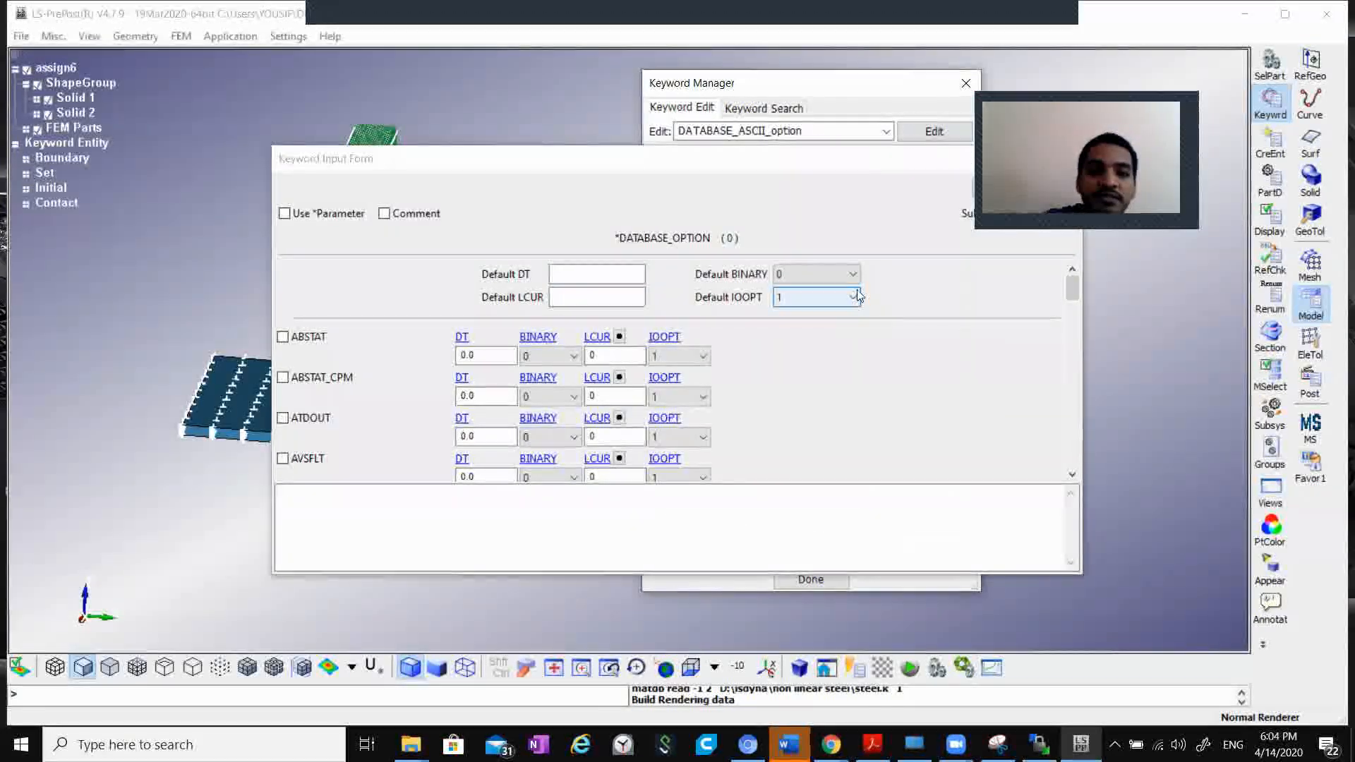
Step: Enable the GLSTAT global statistics output with a time interval DT of 0.1
scroll(462, 291, down, 6)
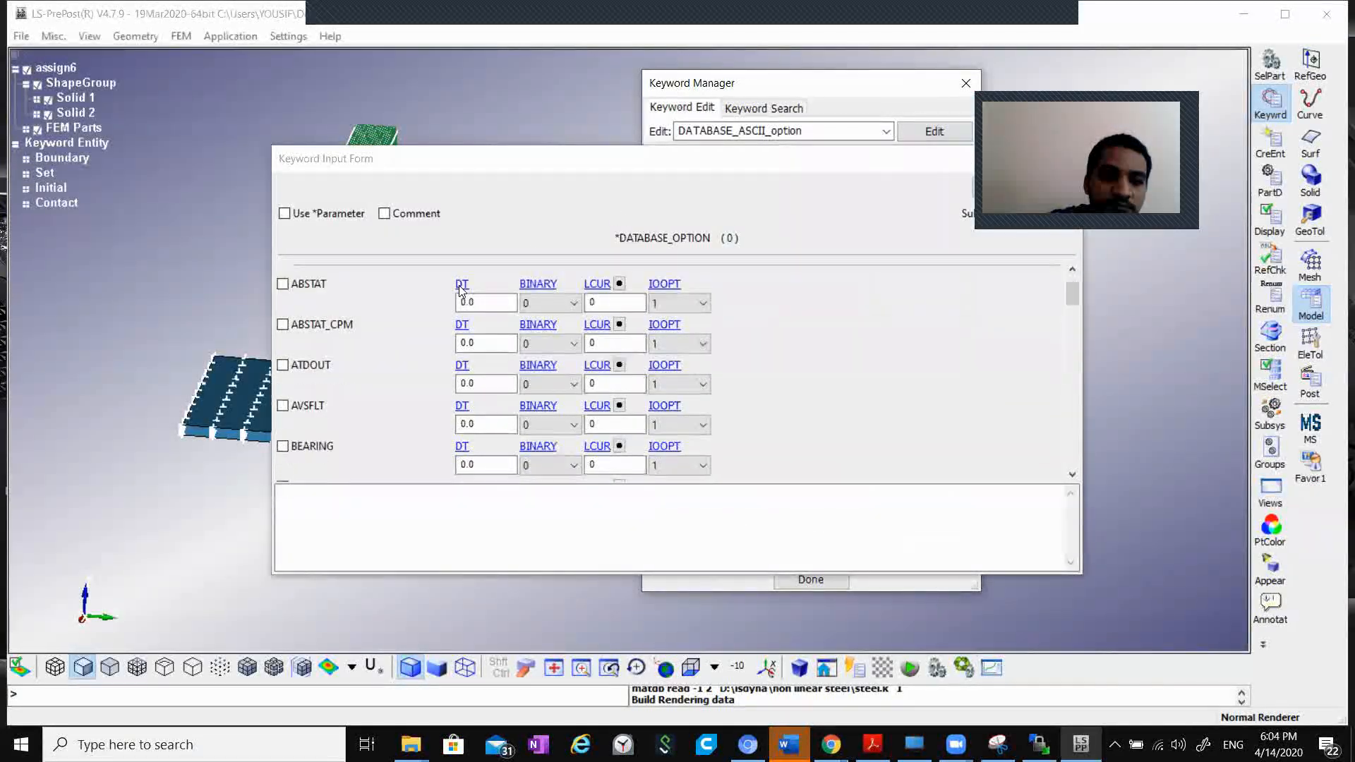
scroll(422, 296, down, 2)
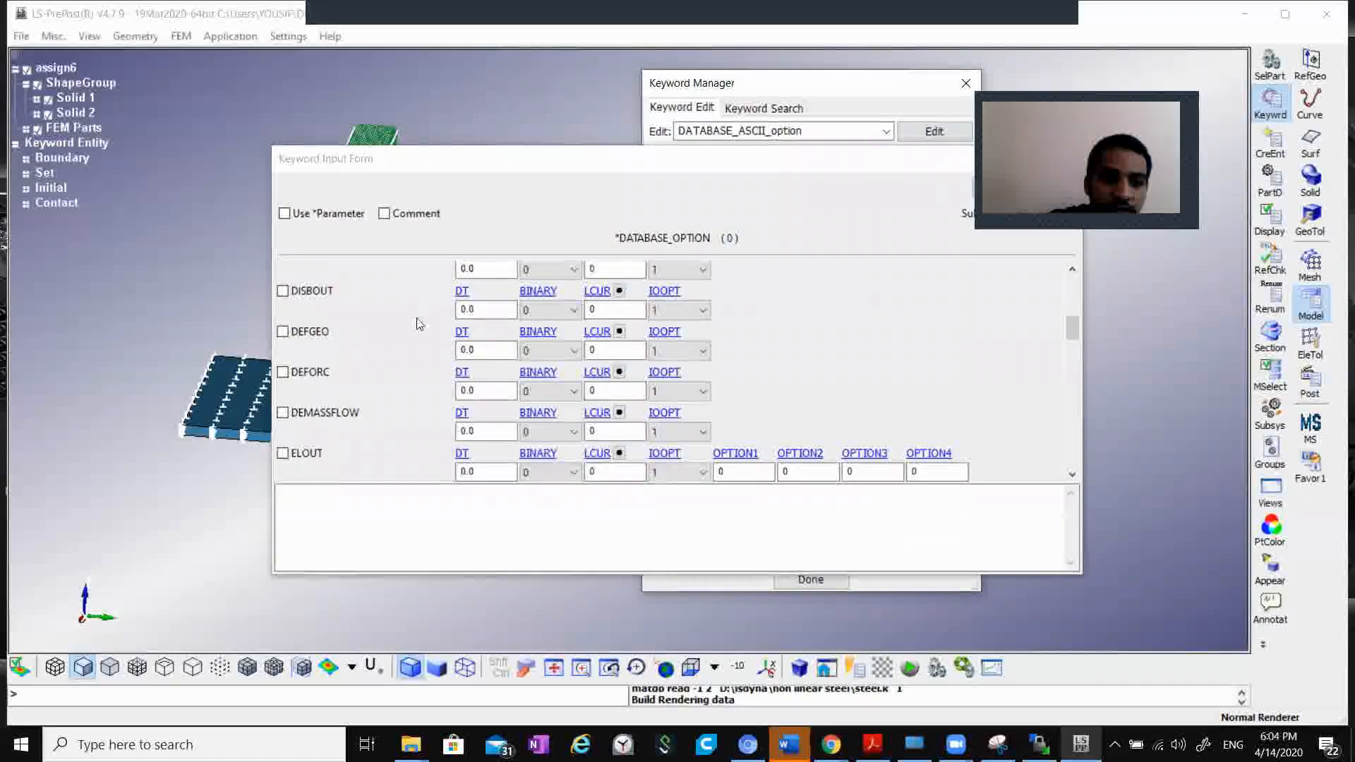
scroll(413, 364, down, 1)
scroll(414, 372, down, 1)
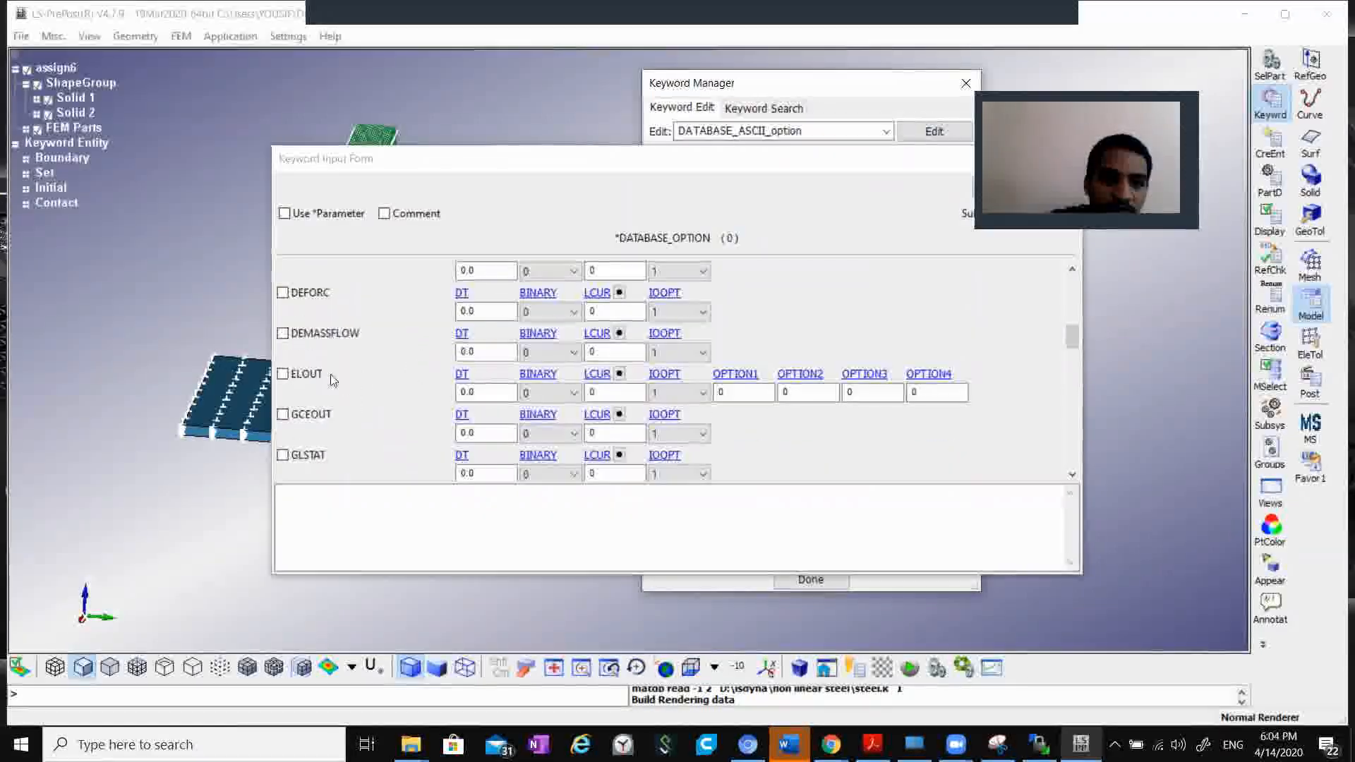
click(281, 458)
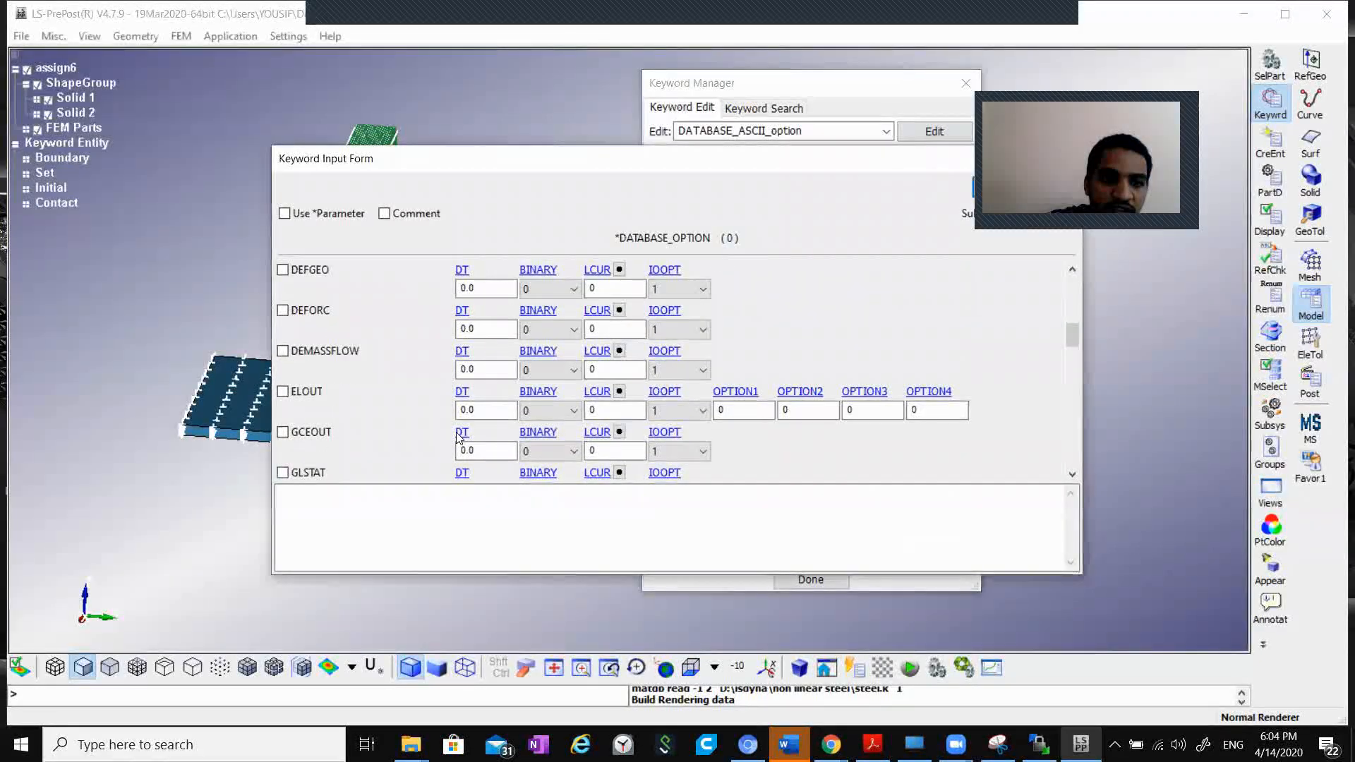
scroll(394, 417, down, 1)
click(283, 447)
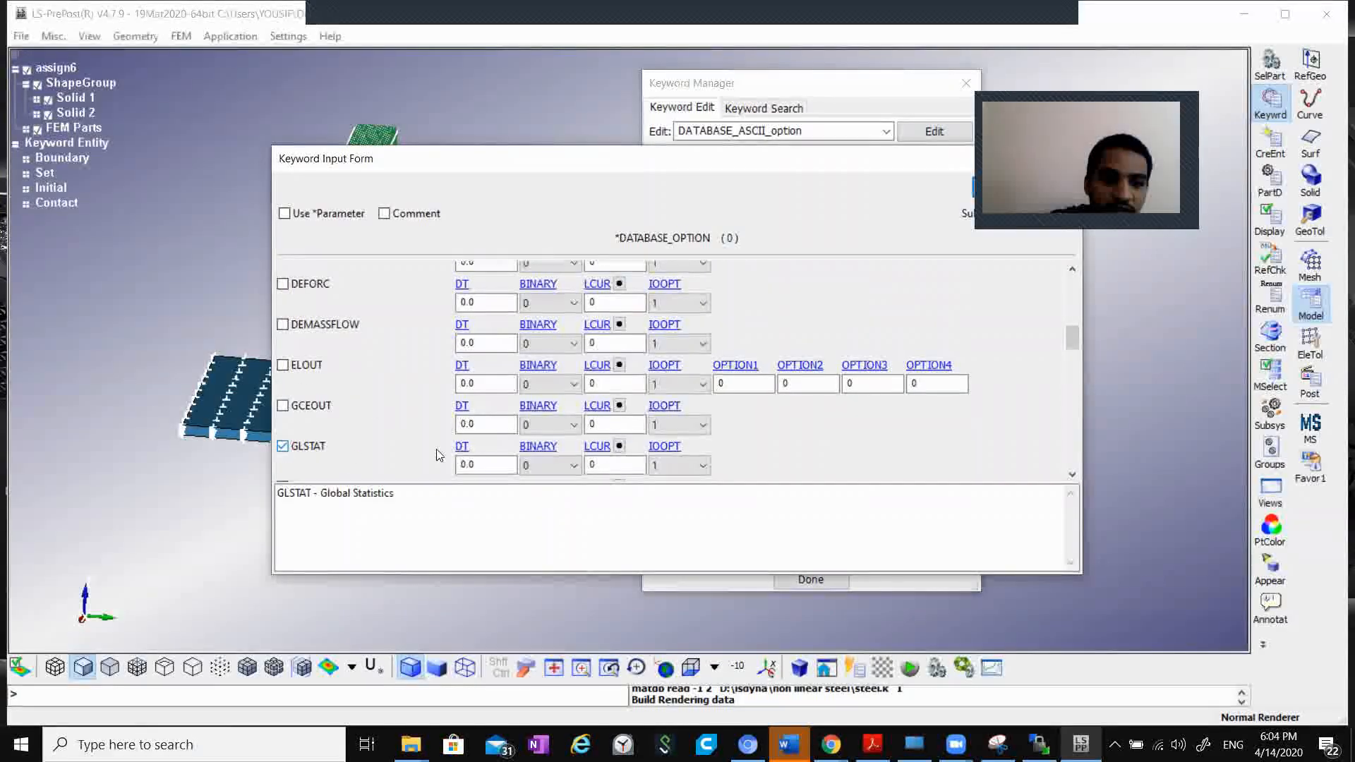
scroll(444, 452, down, 2)
key(Tab)
text(0.1)
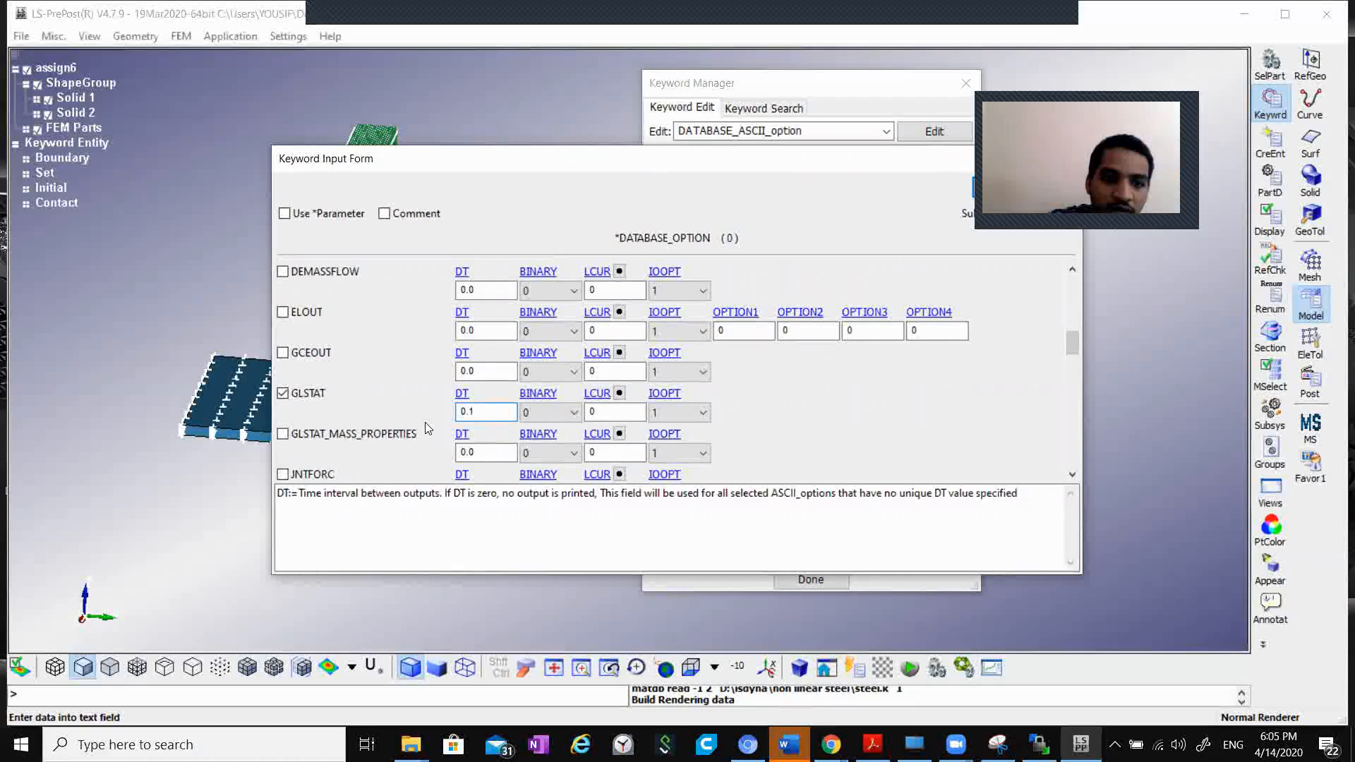
Step: Enable the NCFORC nodal interface force and NODFOR nodal force group outputs, each with DT 0.1
scroll(425, 424, down, 3)
scroll(361, 414, down, 3)
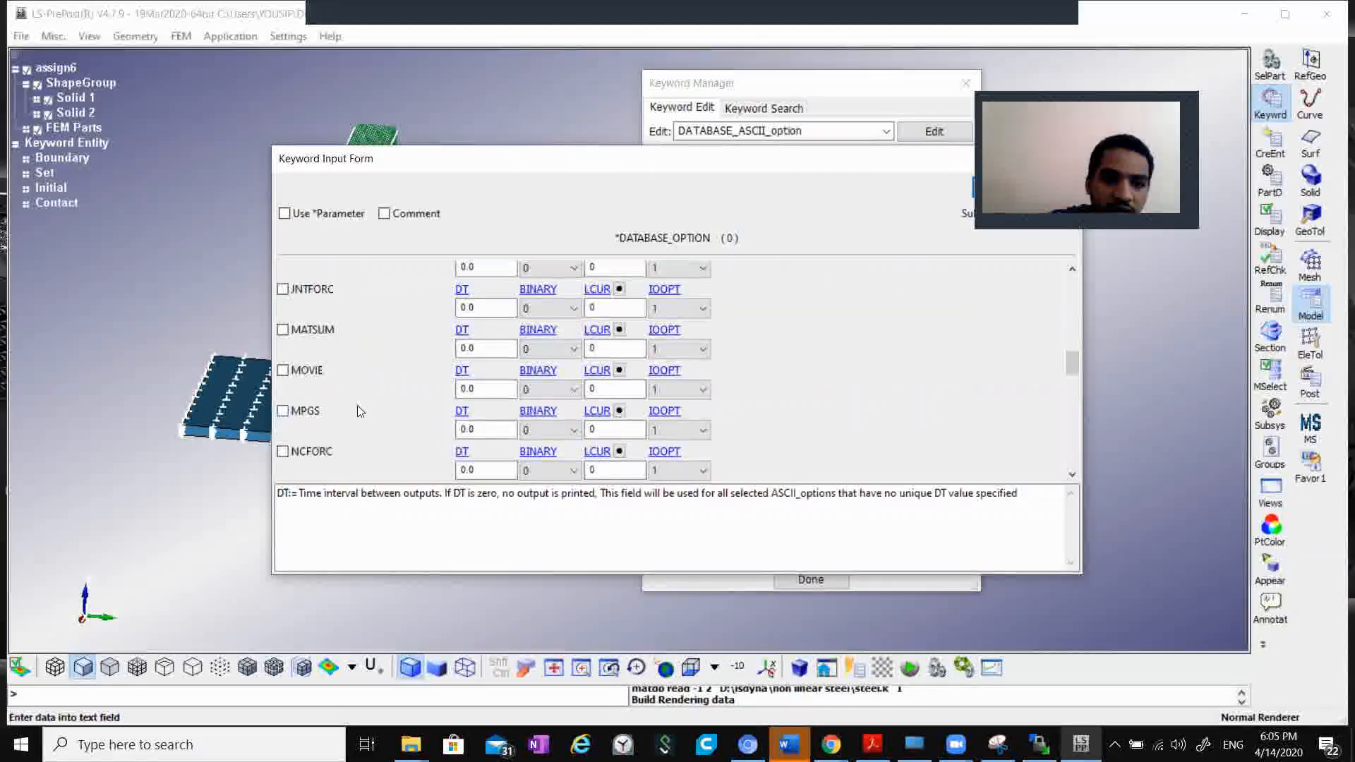
click(283, 372)
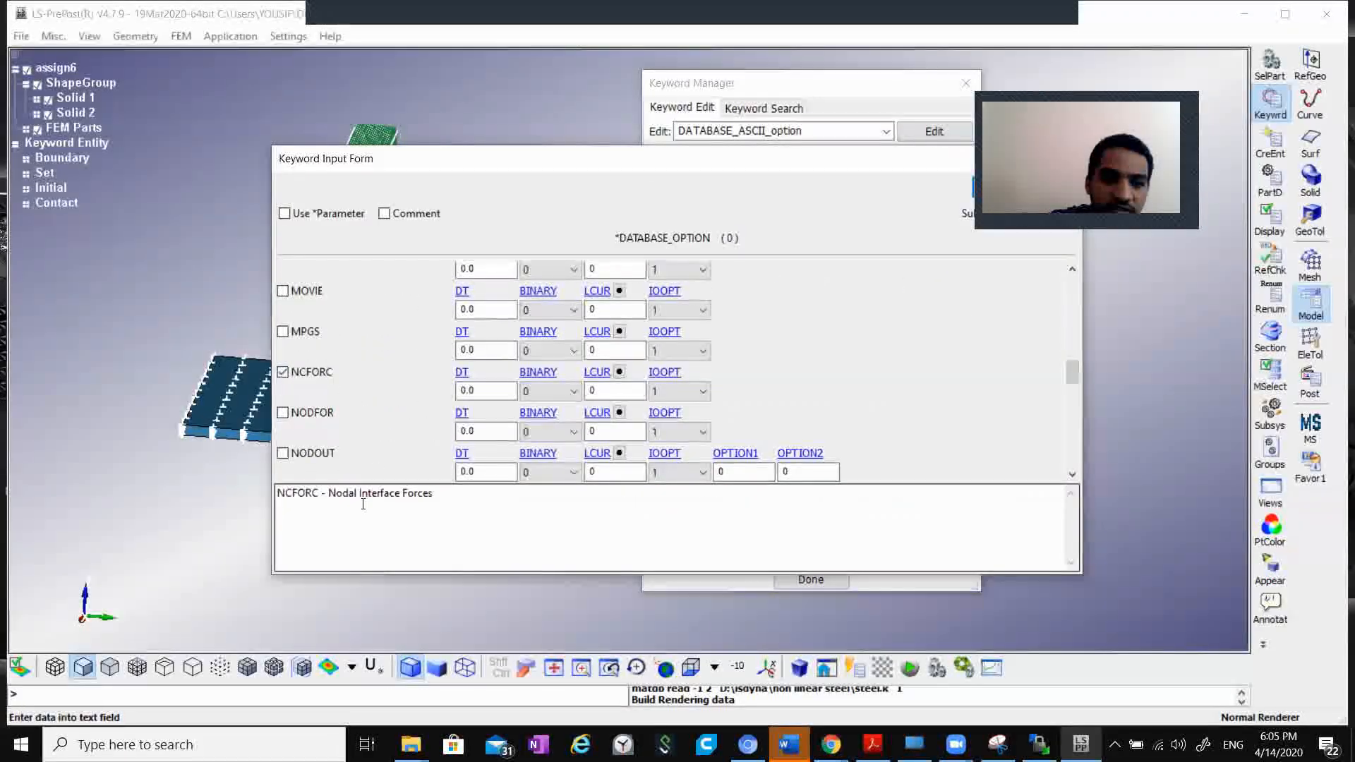
click(467, 390)
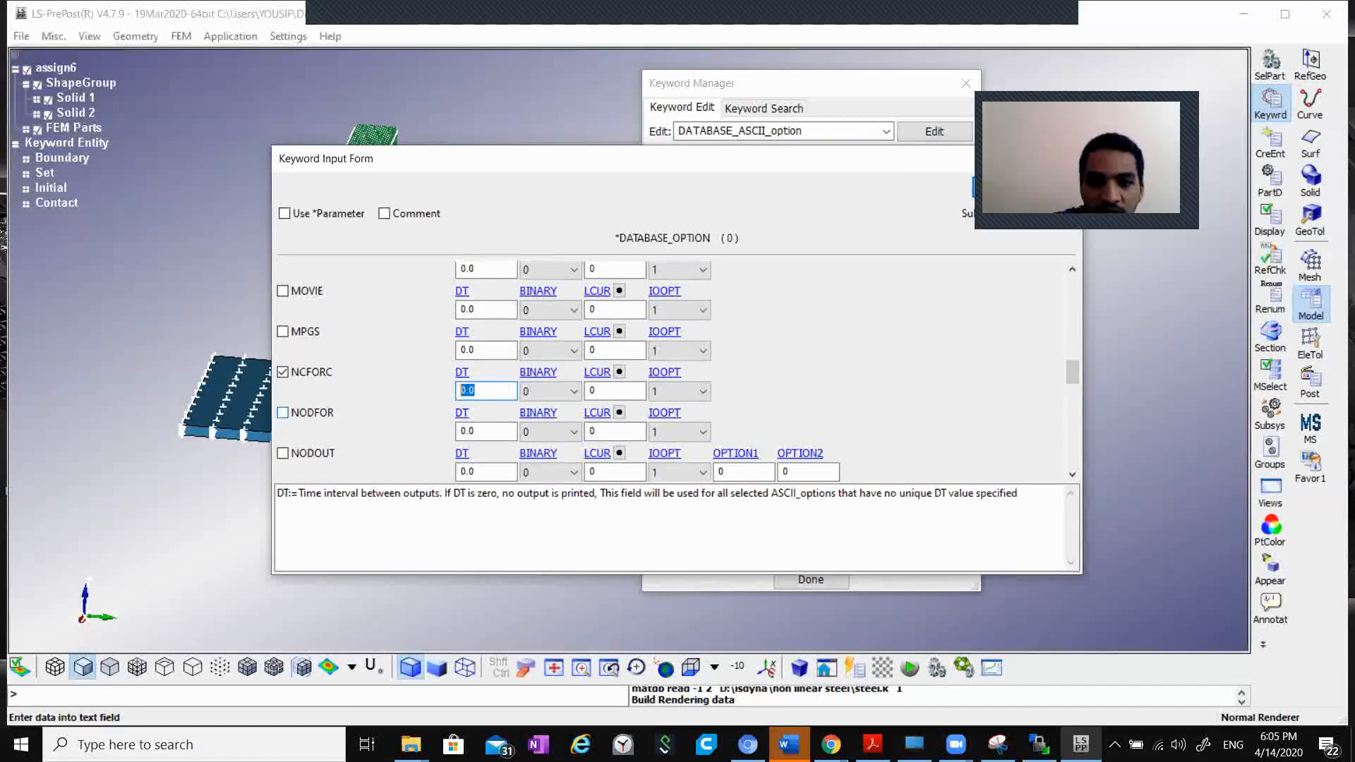
click(283, 413)
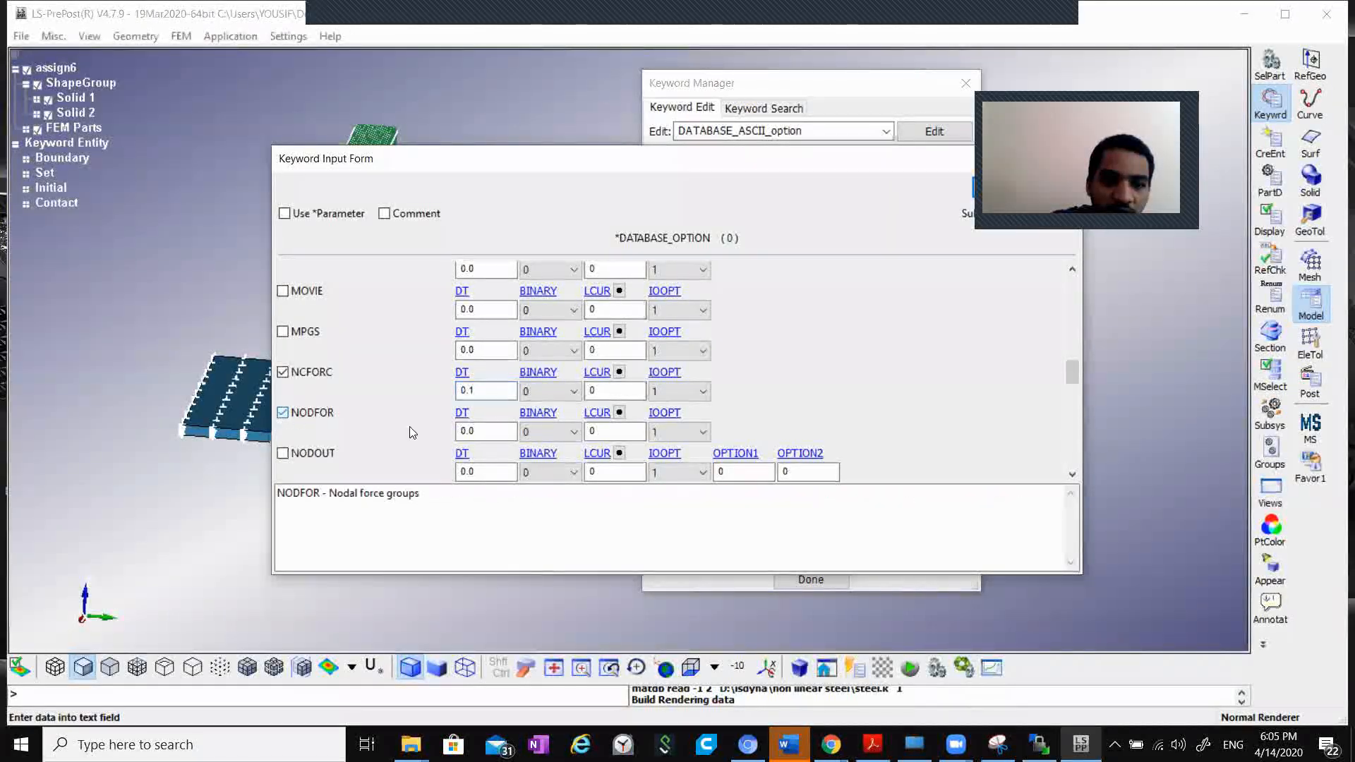
click(463, 429)
text(0.1)
Step: Enable the NODOUT nodal data output with DT 0.1, accept the ASCII output requests, and close the form
scroll(400, 436, down, 1)
click(319, 400)
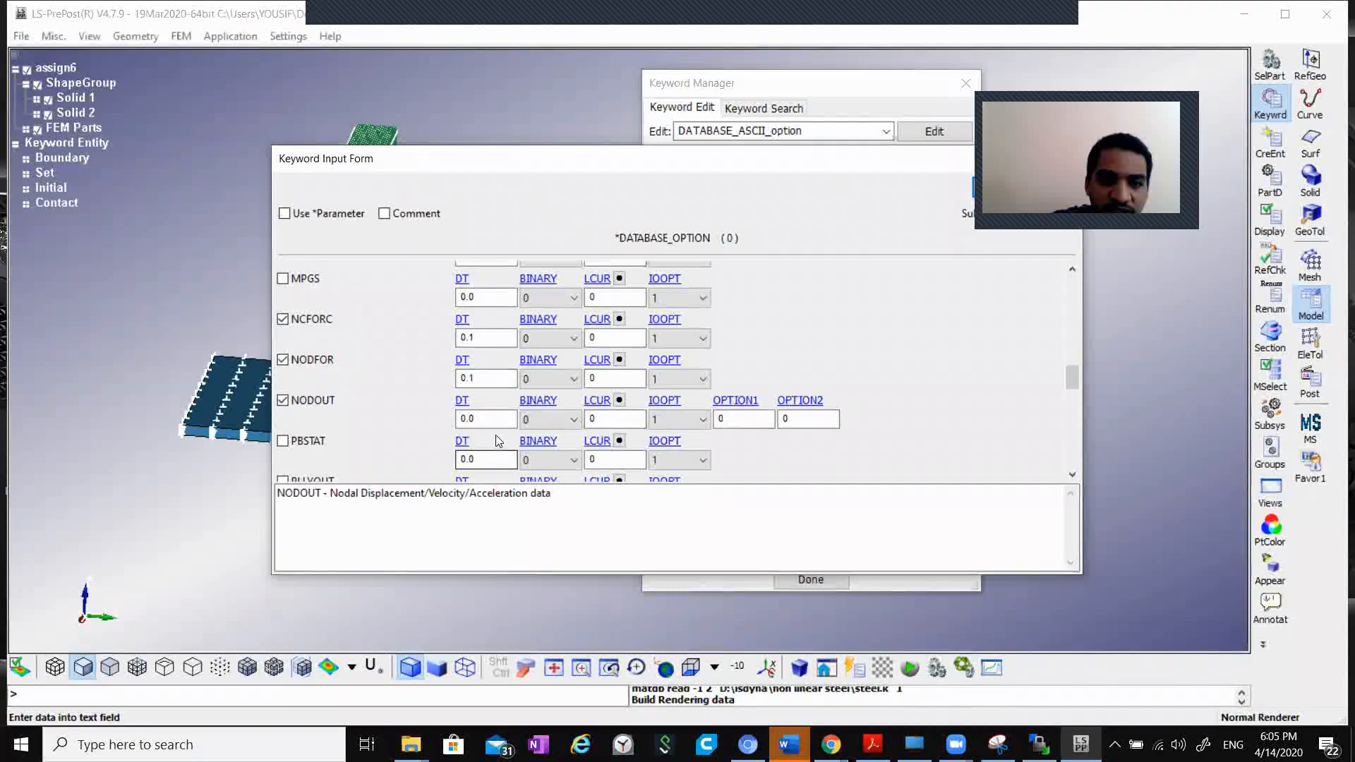
click(486, 418)
double_click(485, 418)
text(0)
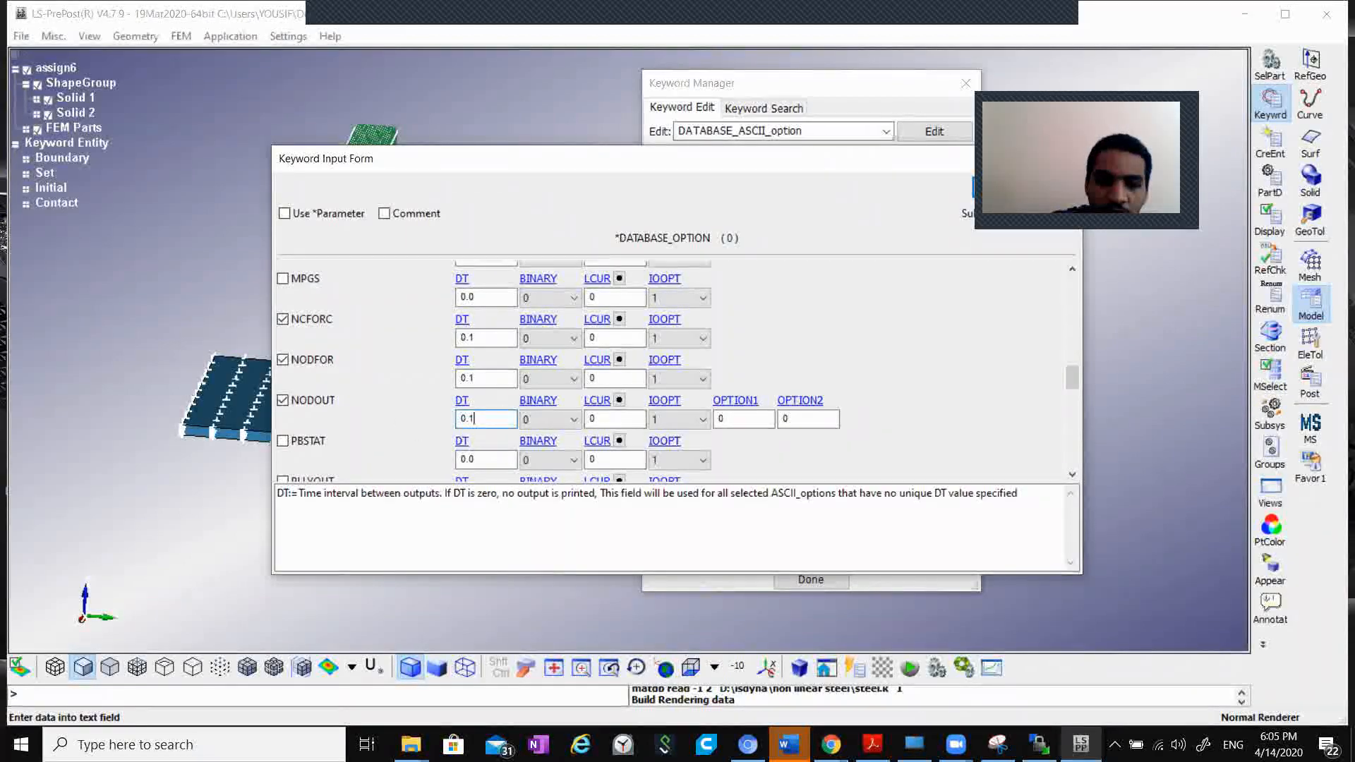
scroll(419, 422, down, 1)
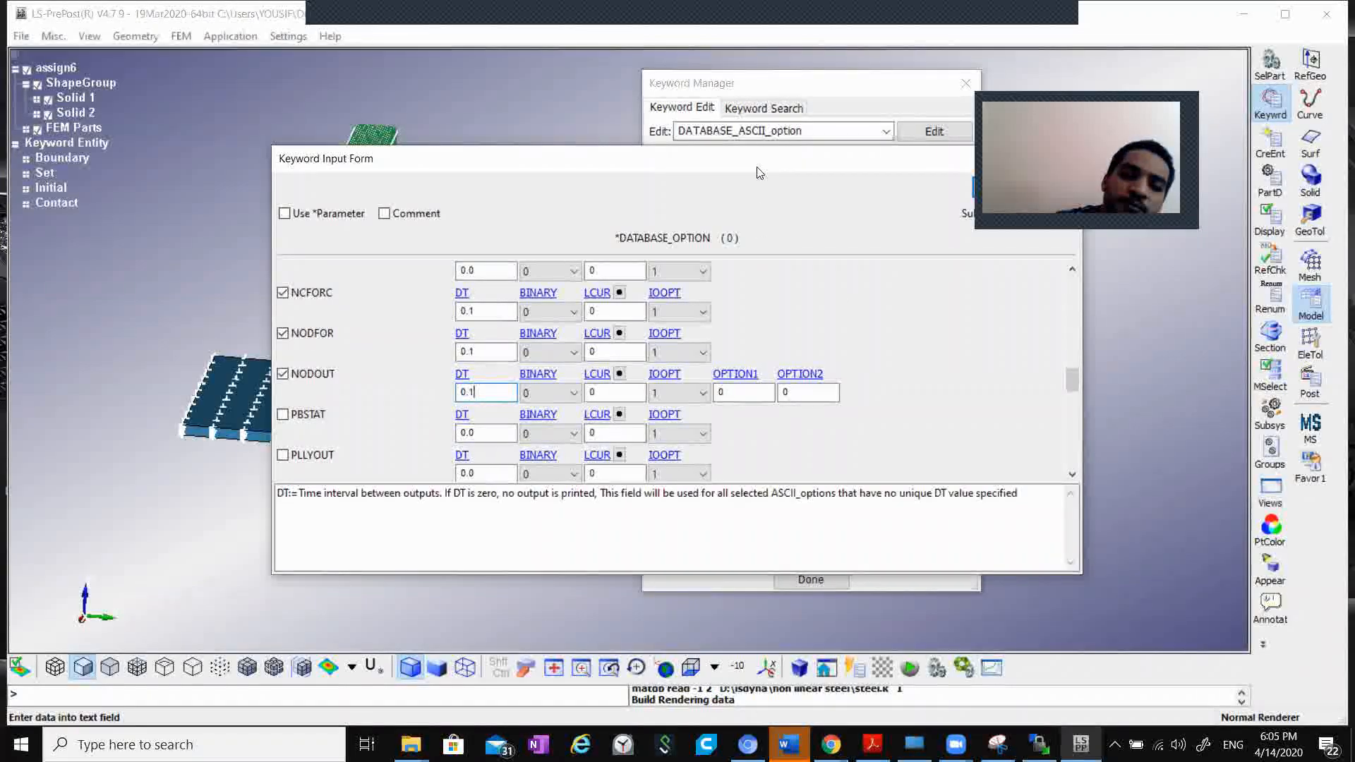
drag(758, 173, 557, 198)
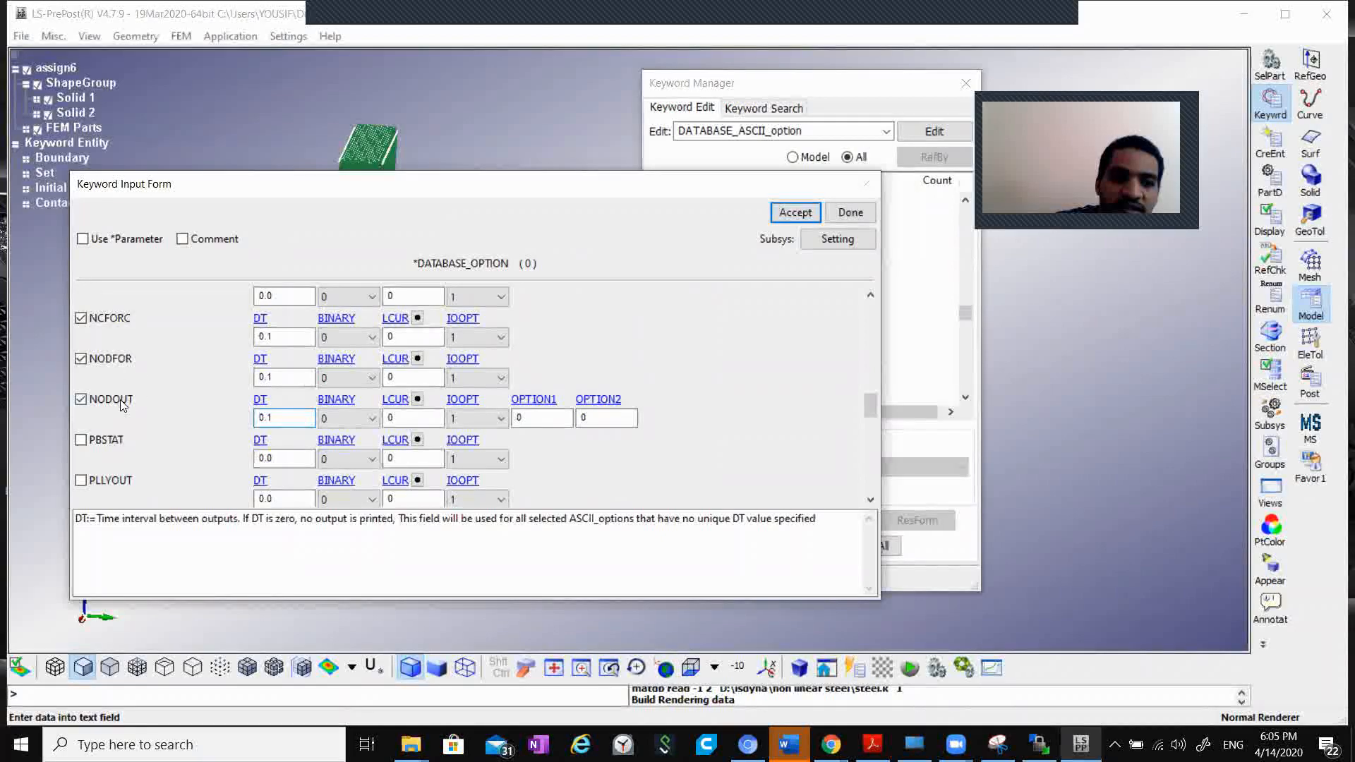
scroll(123, 404, up, 2)
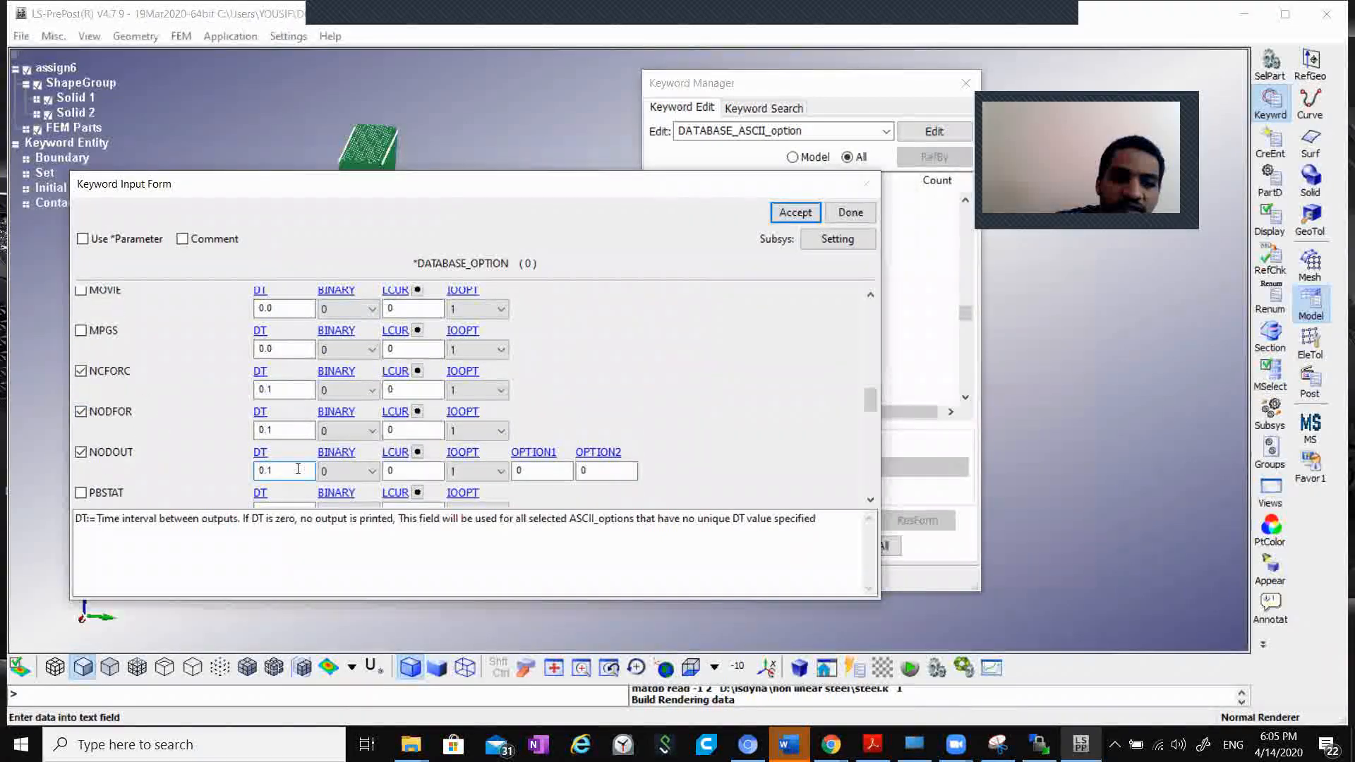
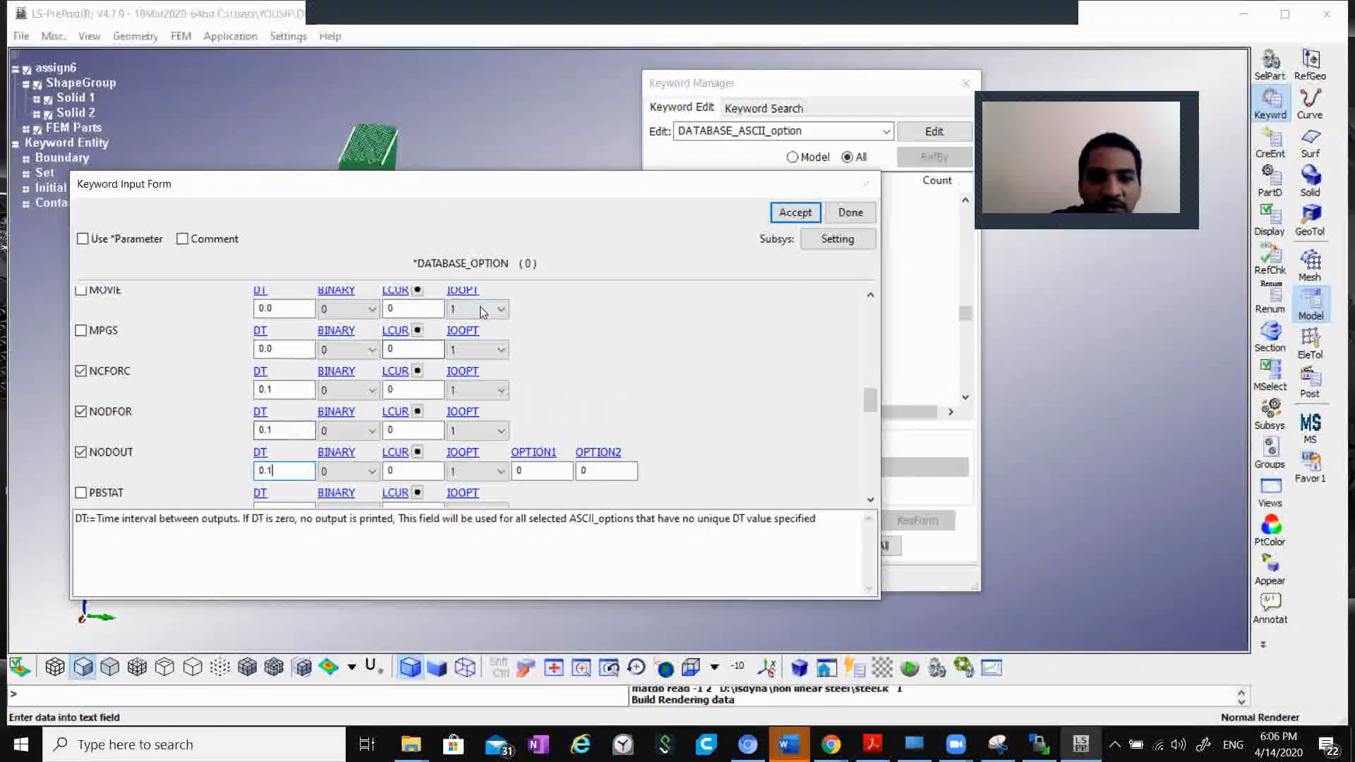
click(807, 214)
click(850, 213)
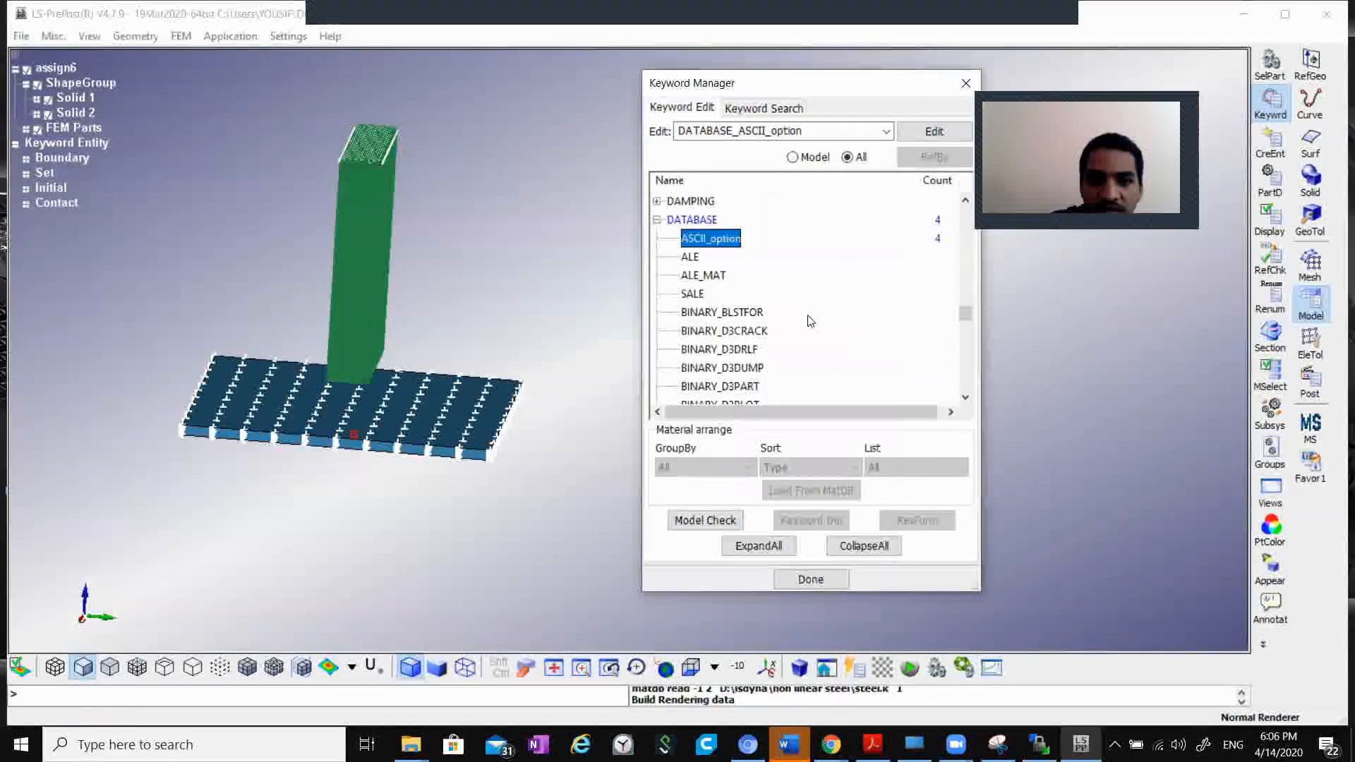
Step: Create a DATABASE_BINARY_D3PLOT card with a time interval DT of 0.1, accept it, and close its form
scroll(799, 321, down, 5)
scroll(795, 317, up, 1)
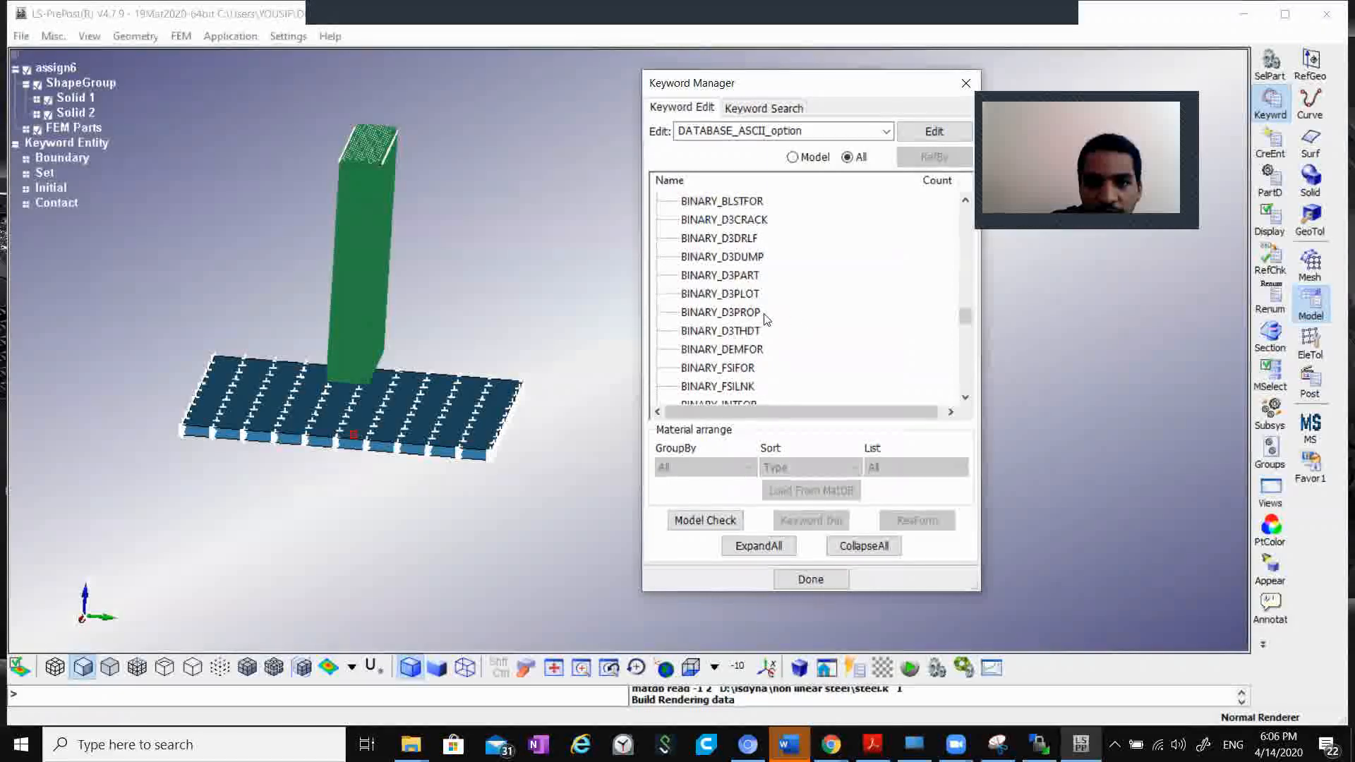
double_click(722, 293)
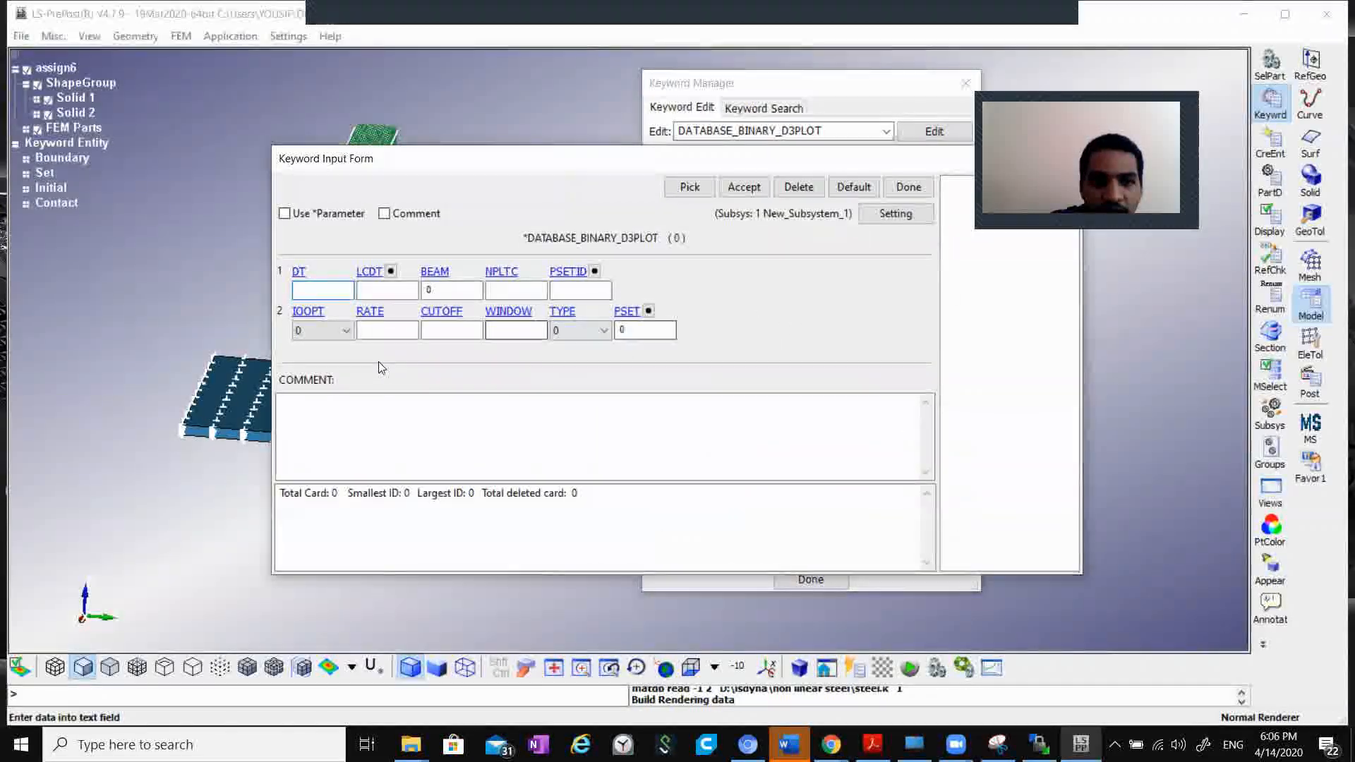
click(335, 297)
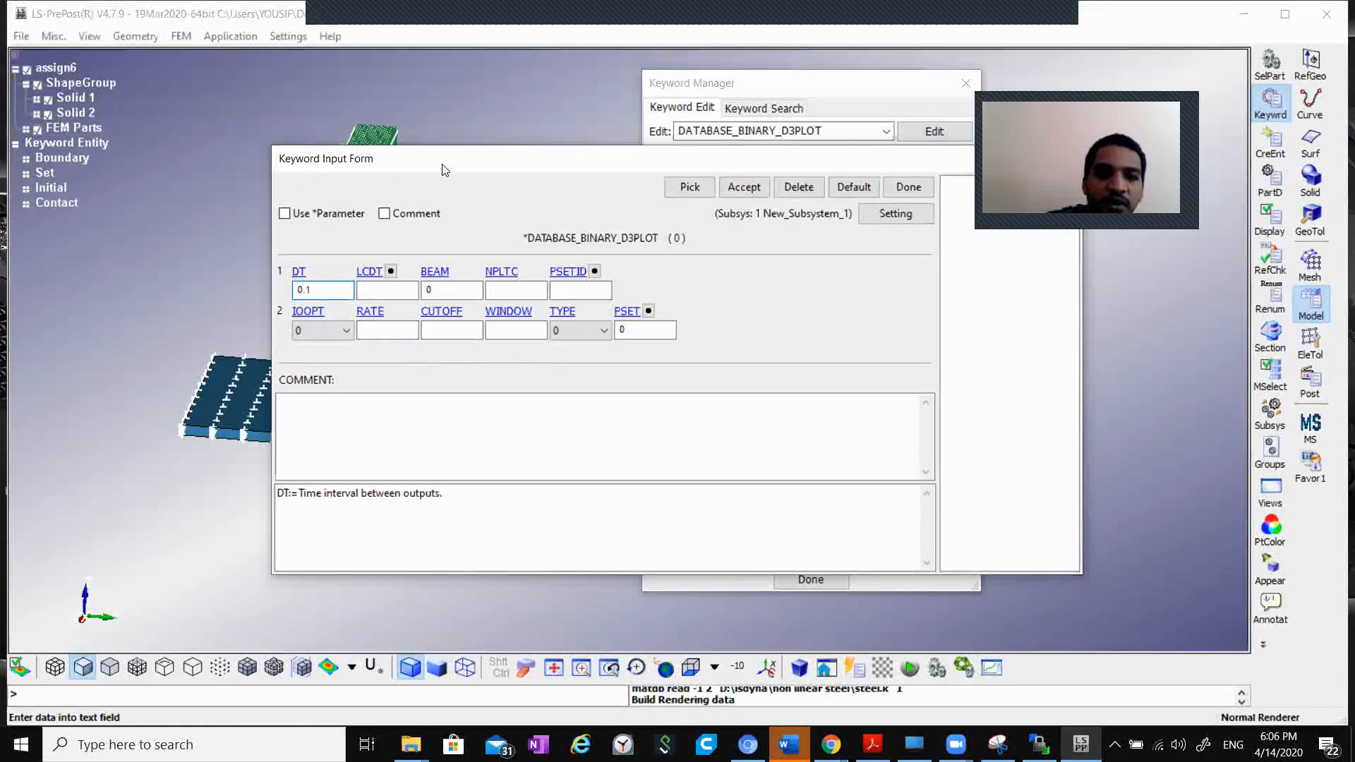
drag(447, 169, 342, 197)
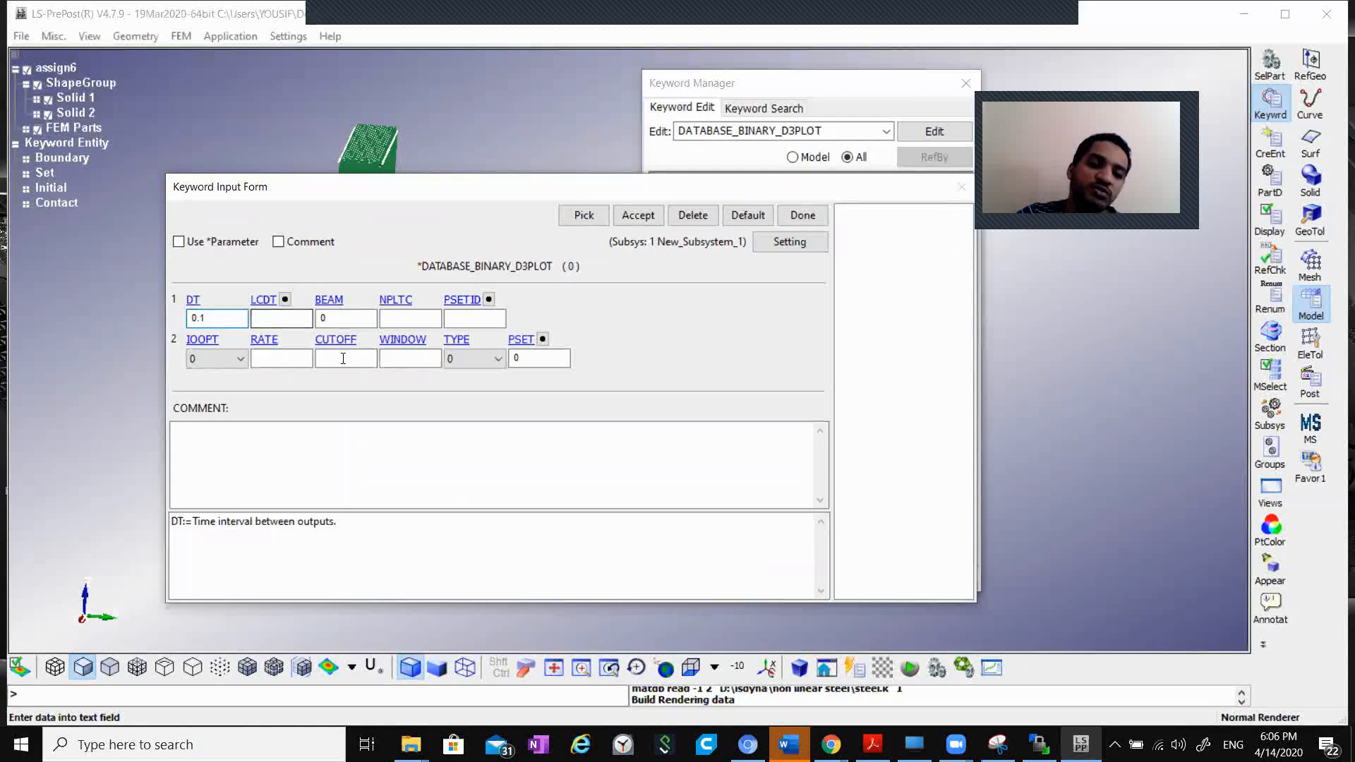
click(648, 218)
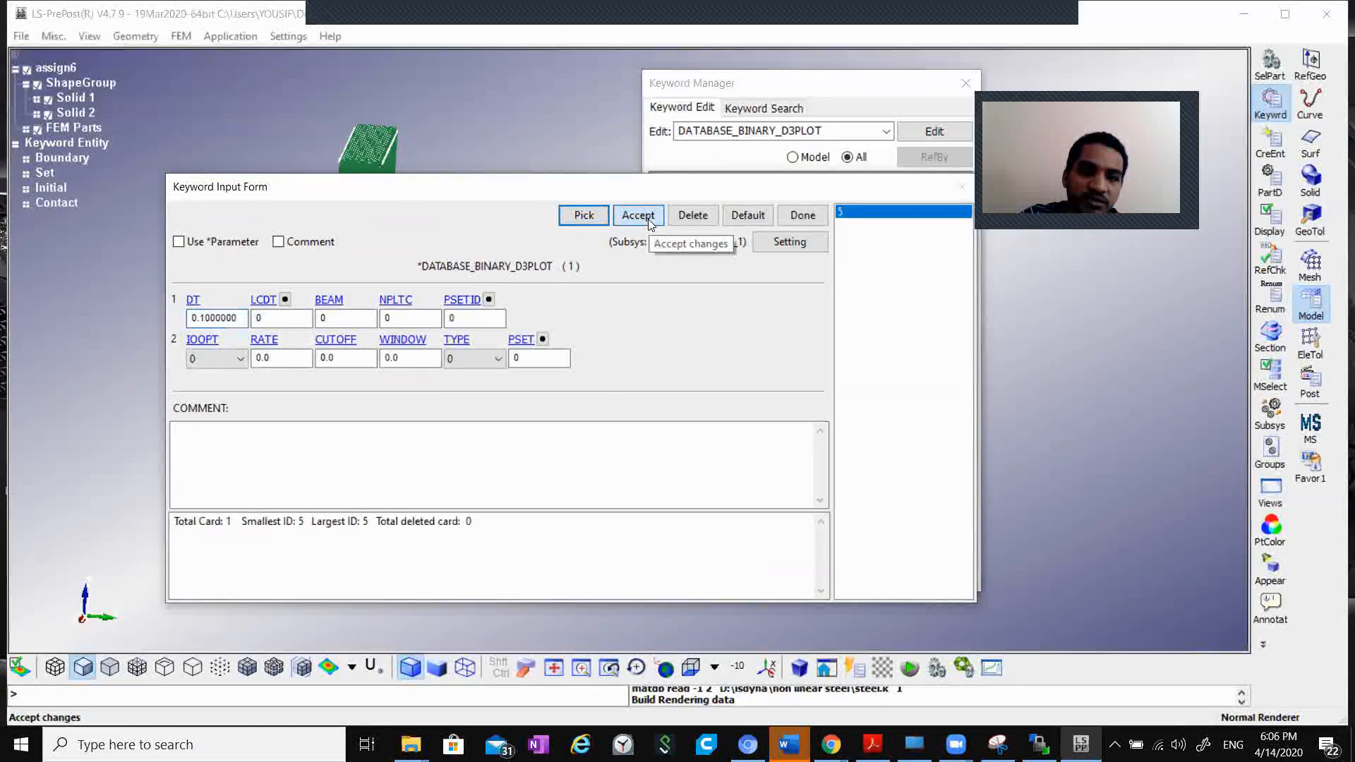
click(801, 215)
Step: Create a DATABASE_EXTENT_BINARY card with STRFLG set to 1, accept it, and close its form
scroll(802, 353, down, 5)
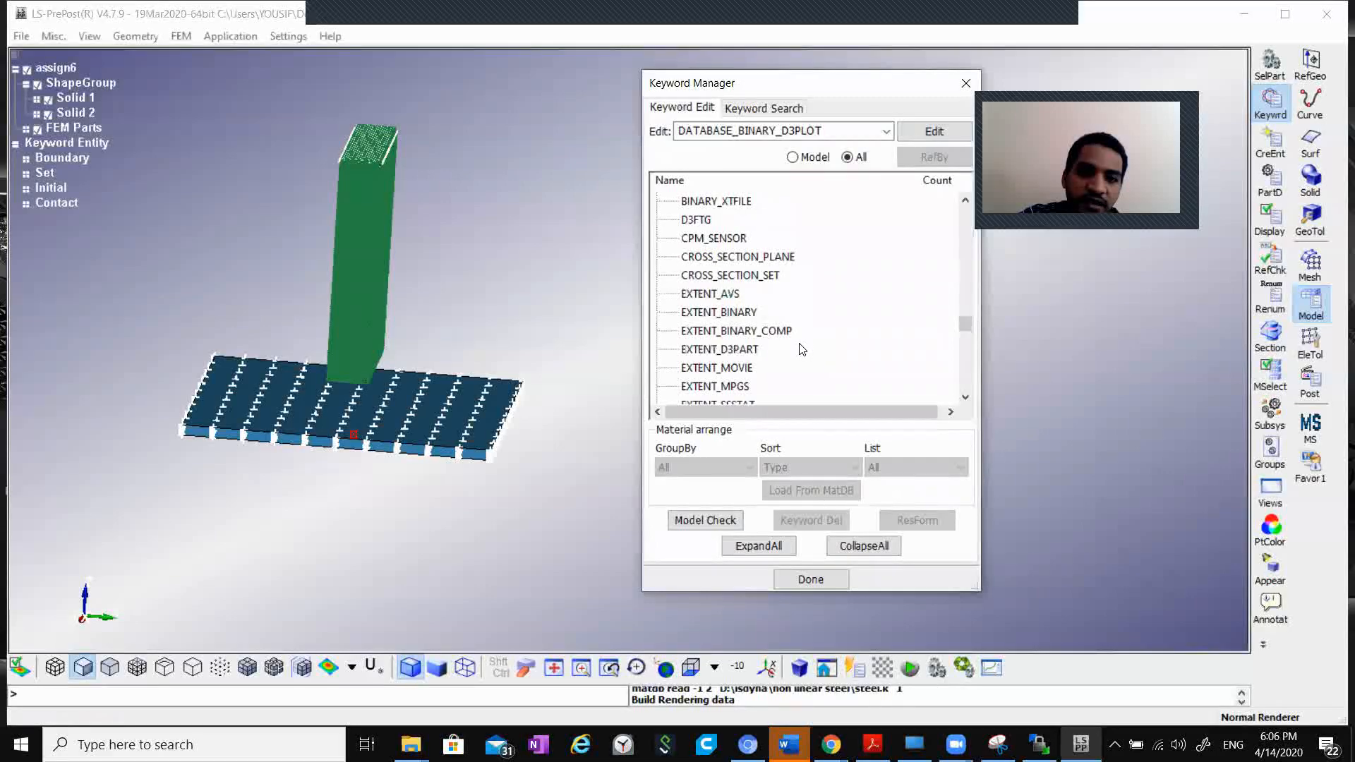
double_click(708, 312)
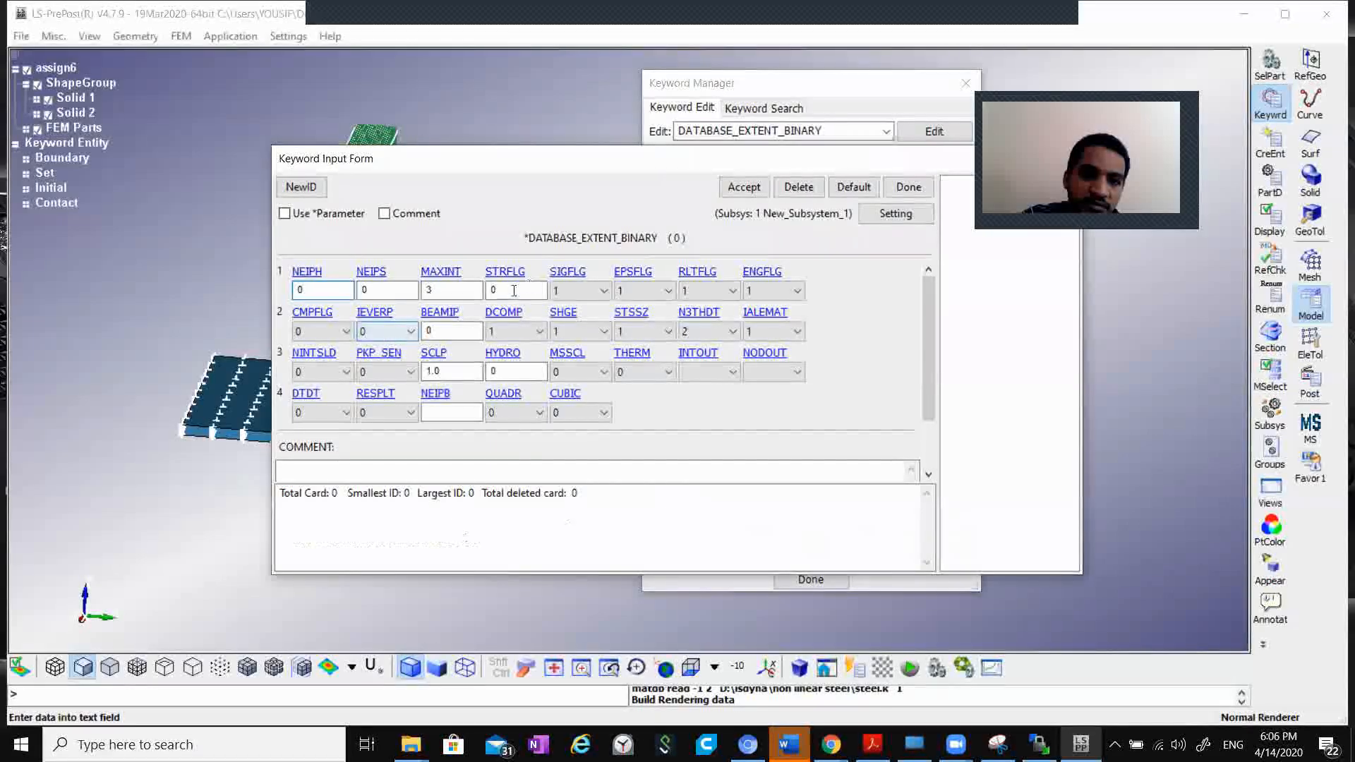
drag(503, 290, 487, 290)
text(1)
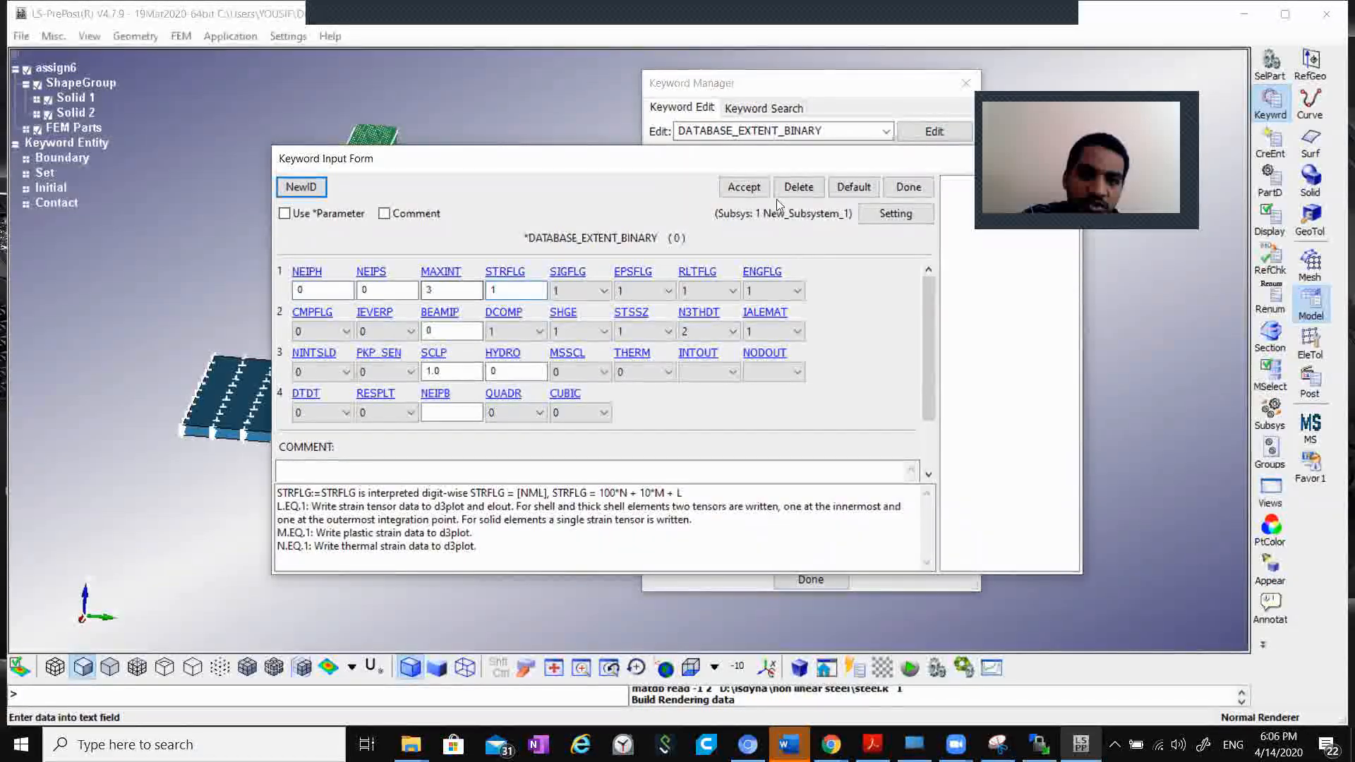
click(744, 187)
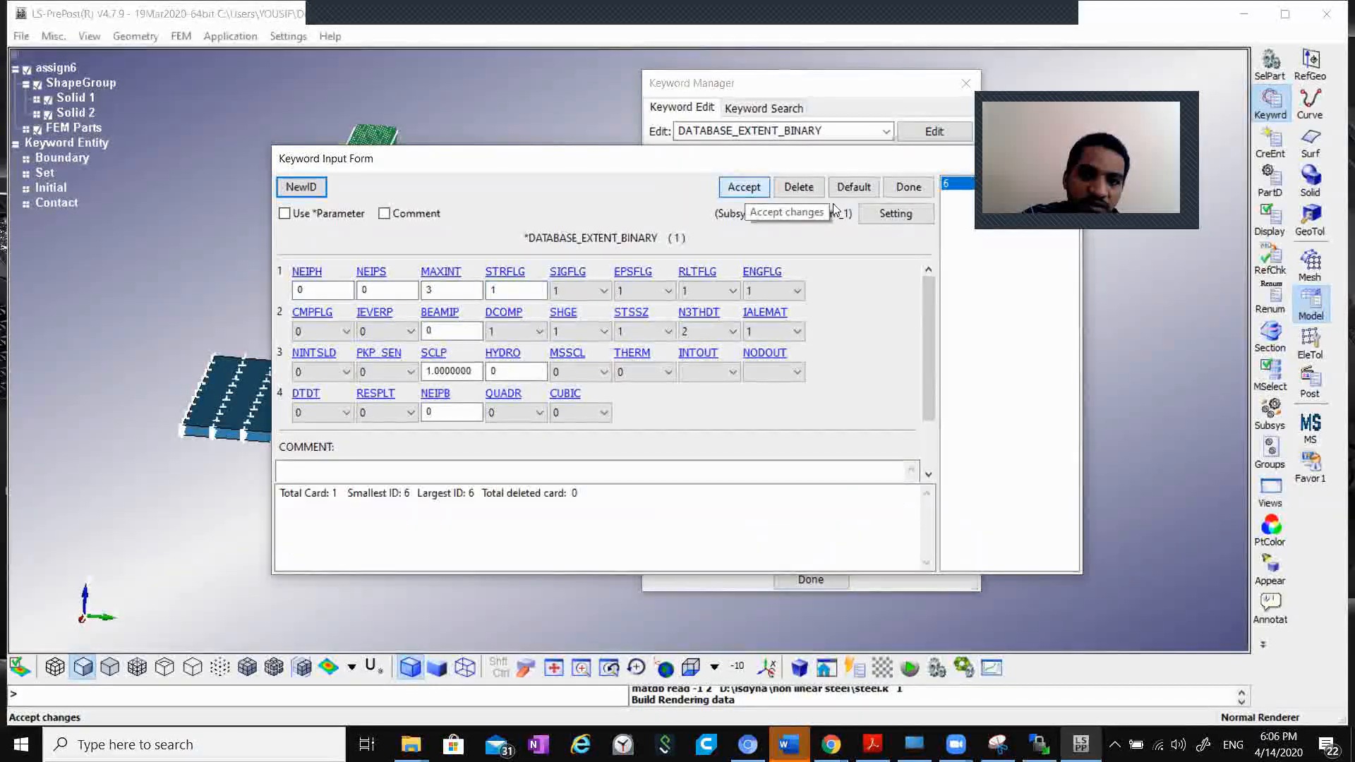
click(908, 187)
Step: Show only the keywords of the current model, review the defined cards, and collapse the DATABASE and CONTROL groups
scroll(898, 341, down, 2)
scroll(896, 338, up, 2)
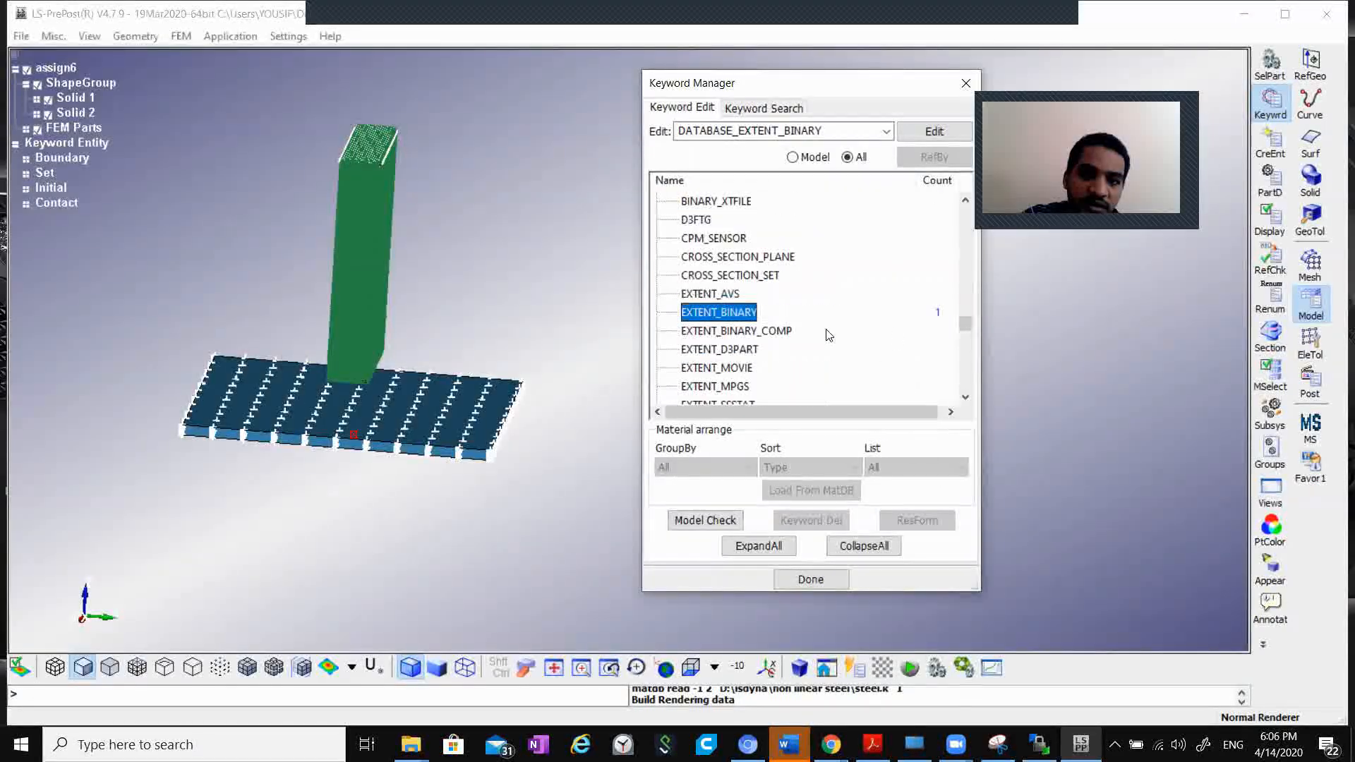
scroll(794, 330, down, 15)
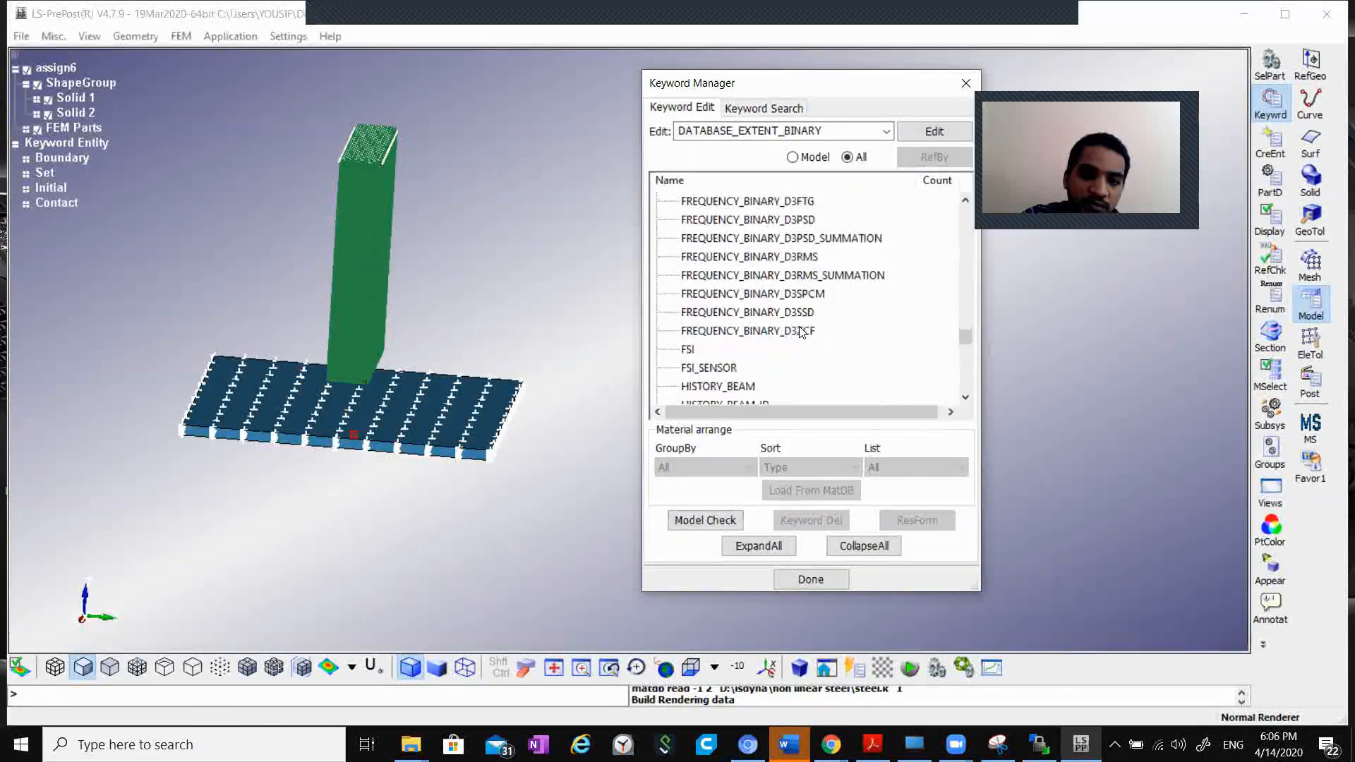
scroll(801, 331, down, 15)
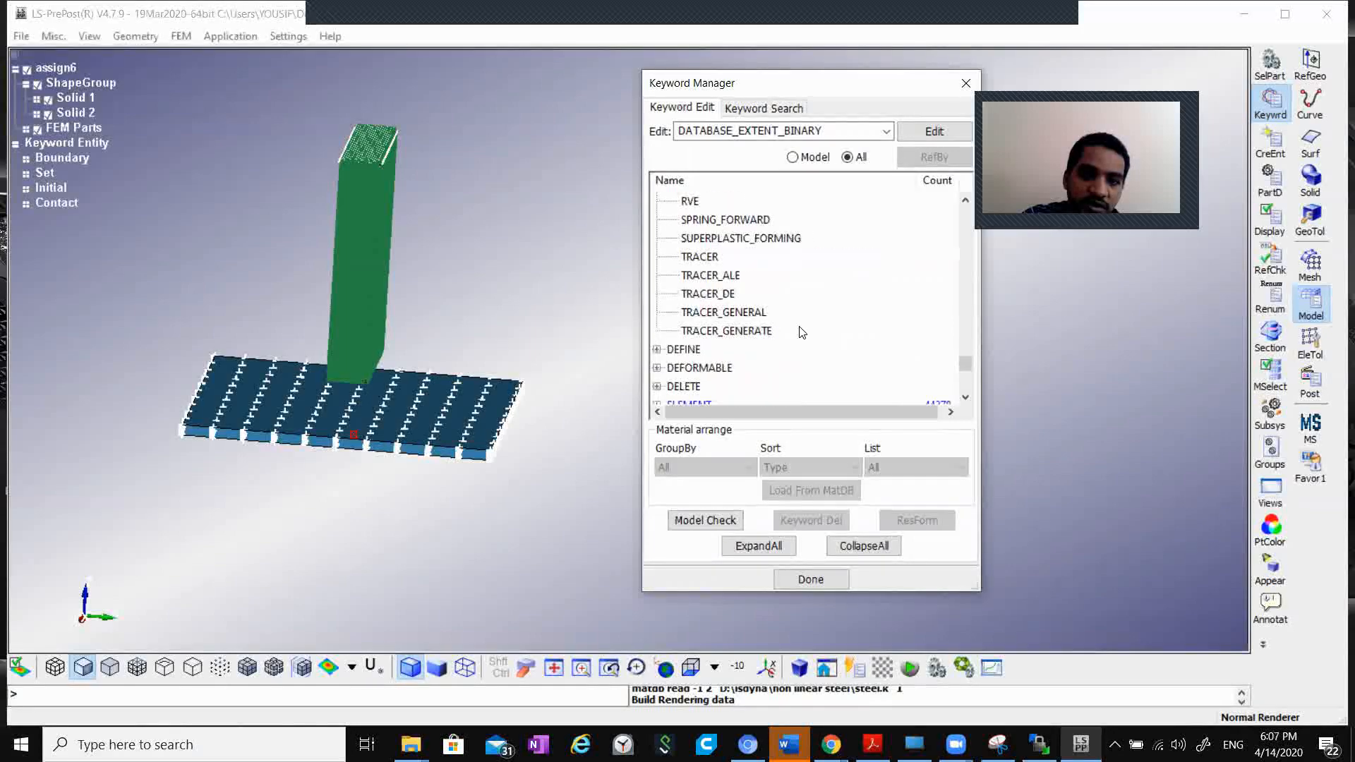
scroll(801, 331, down, 5)
scroll(801, 332, up, 8)
click(822, 159)
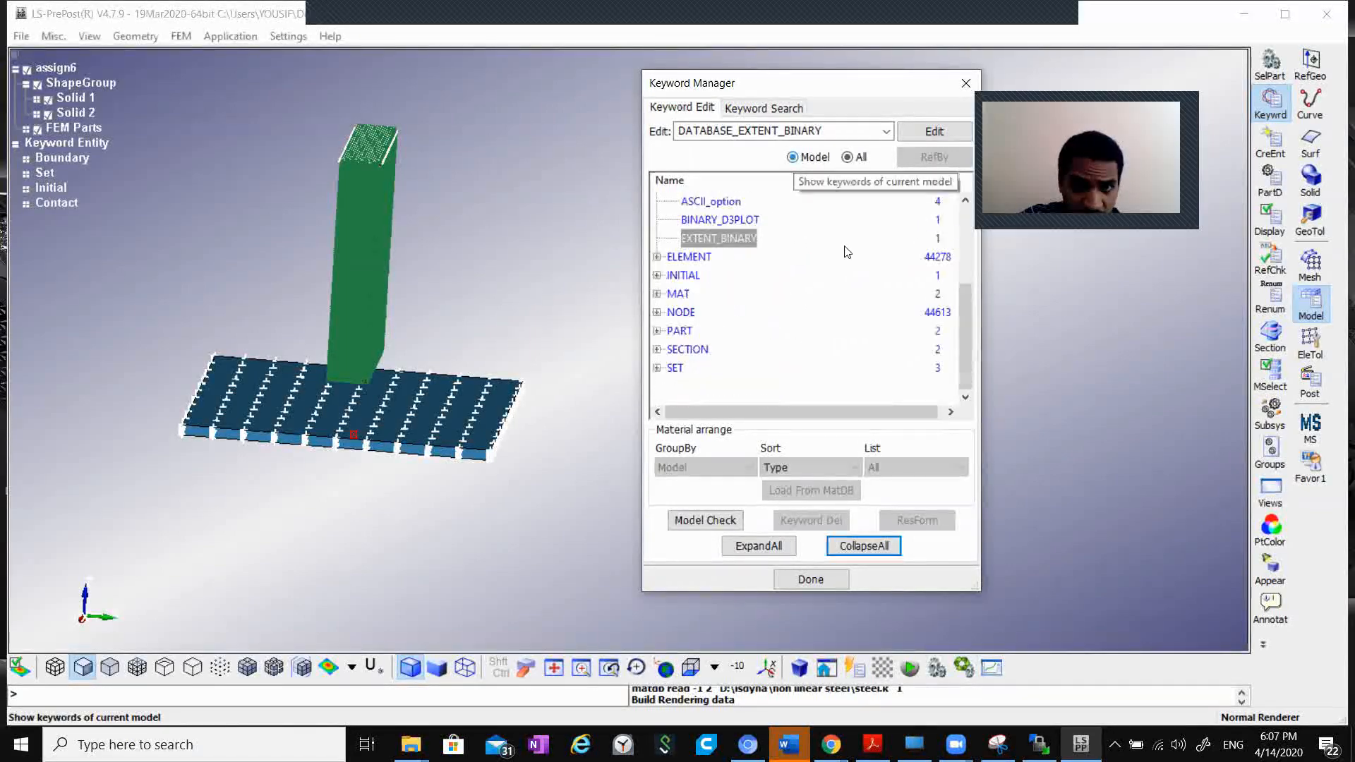
scroll(820, 353, up, 2)
scroll(817, 353, up, 3)
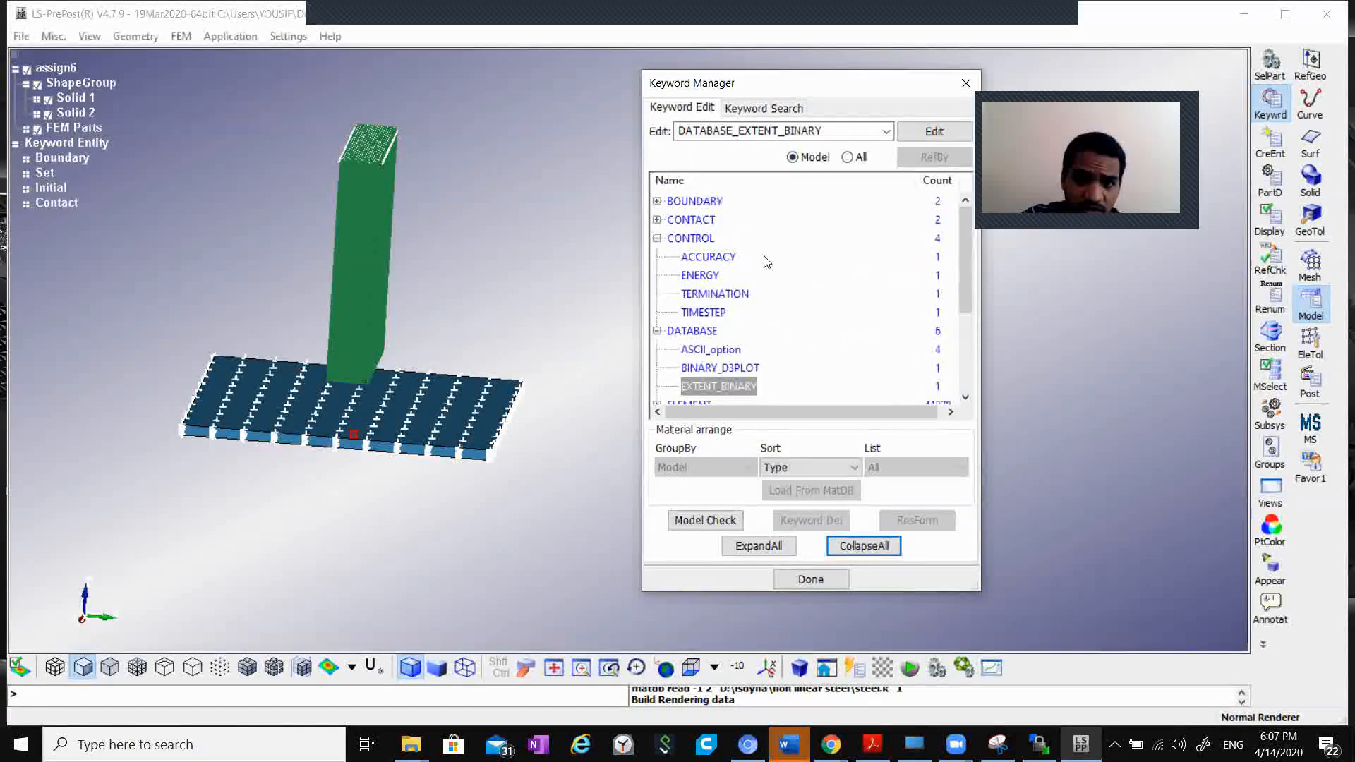
scroll(769, 283, down, 3)
scroll(817, 341, up, 3)
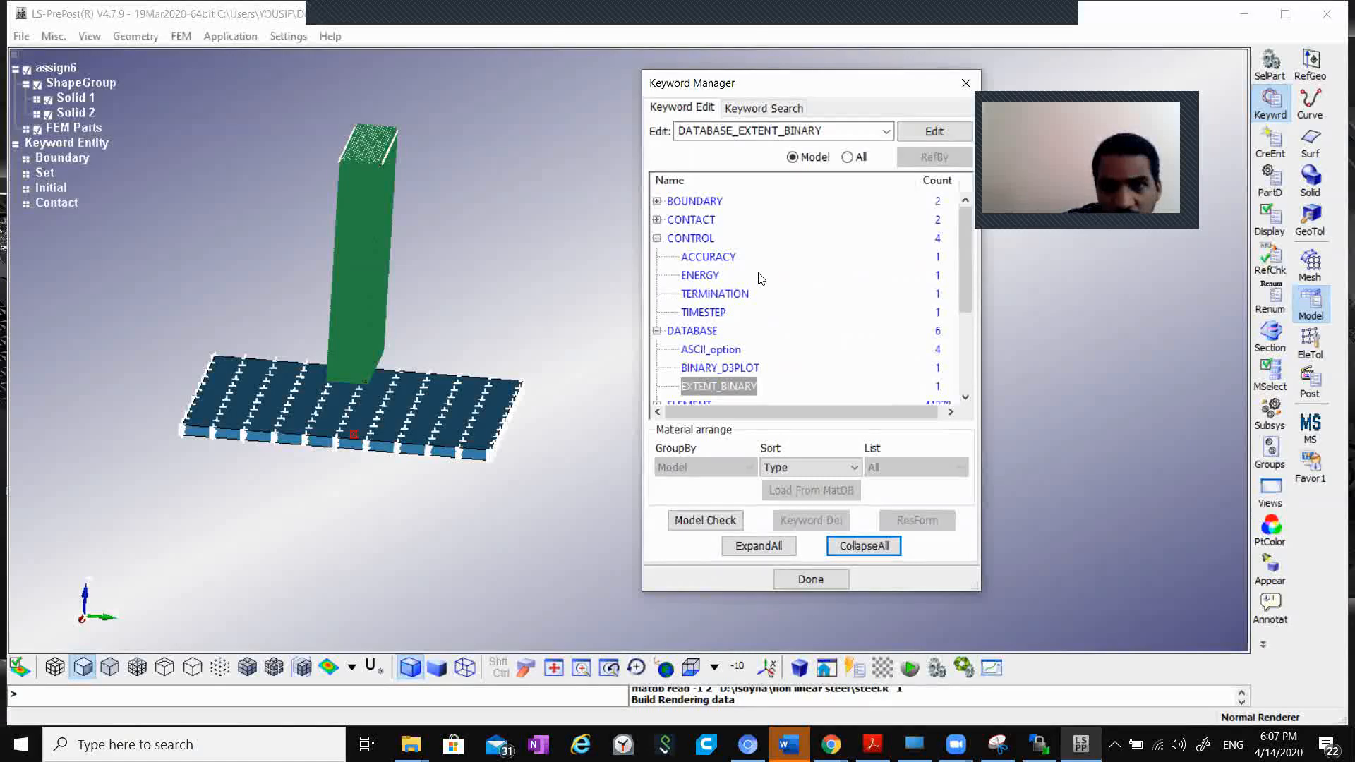
click(656, 331)
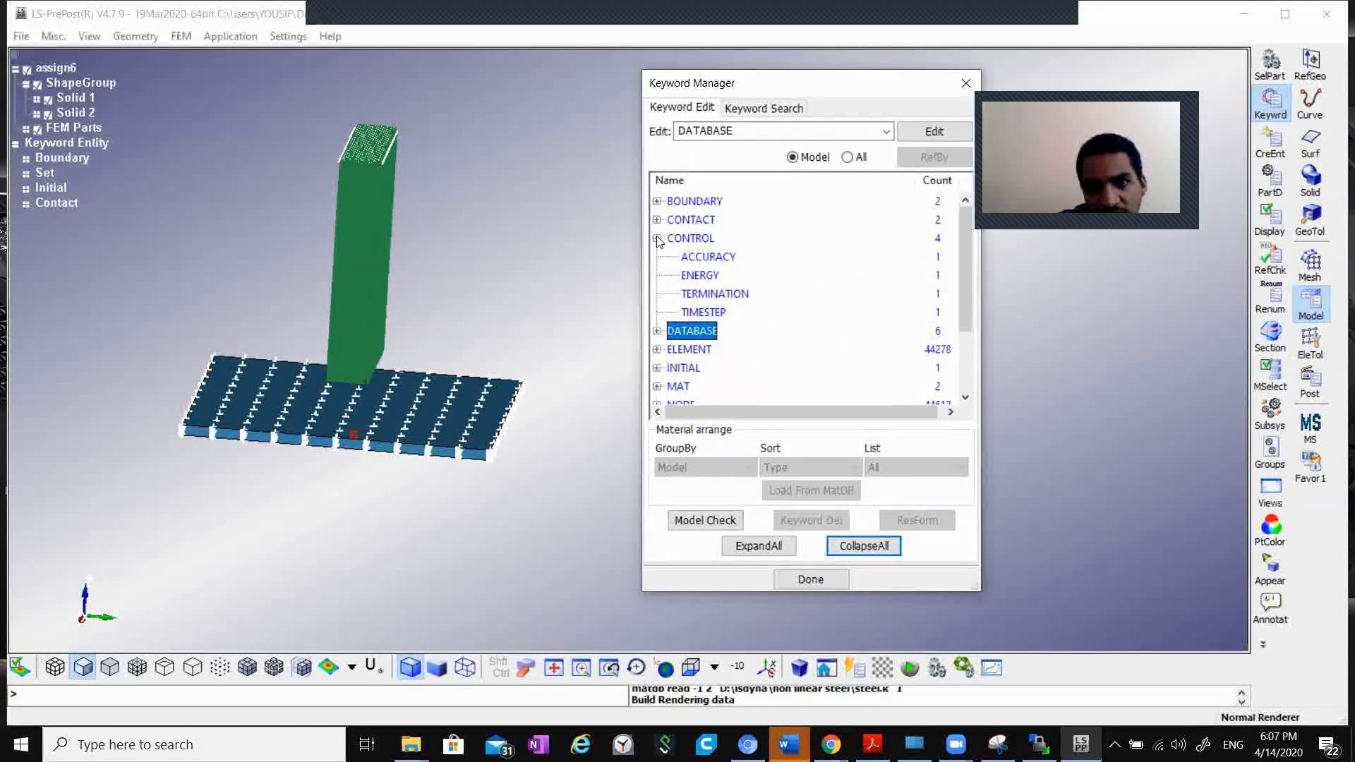
click(656, 238)
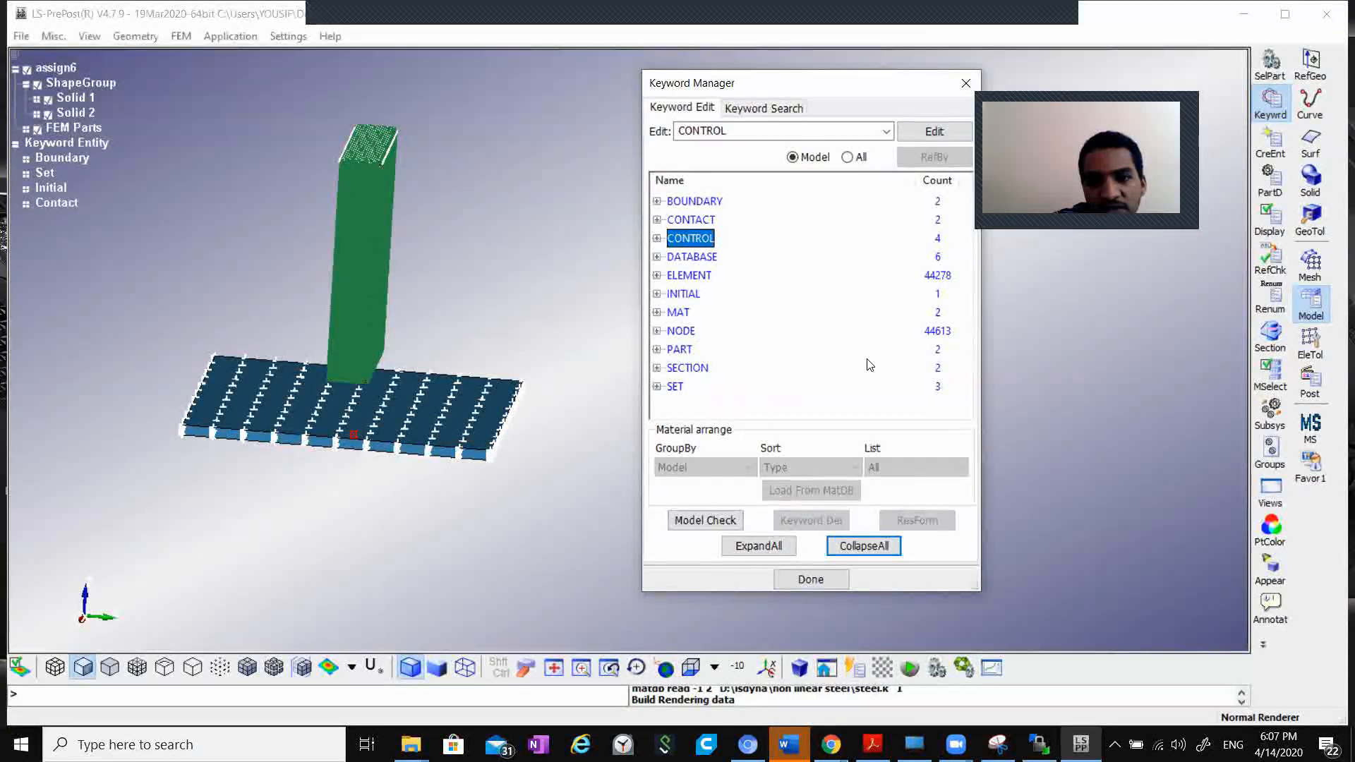
Step: Check the box part's section and material IDs in the PART card, and close the form and the Keyword Manager
click(657, 349)
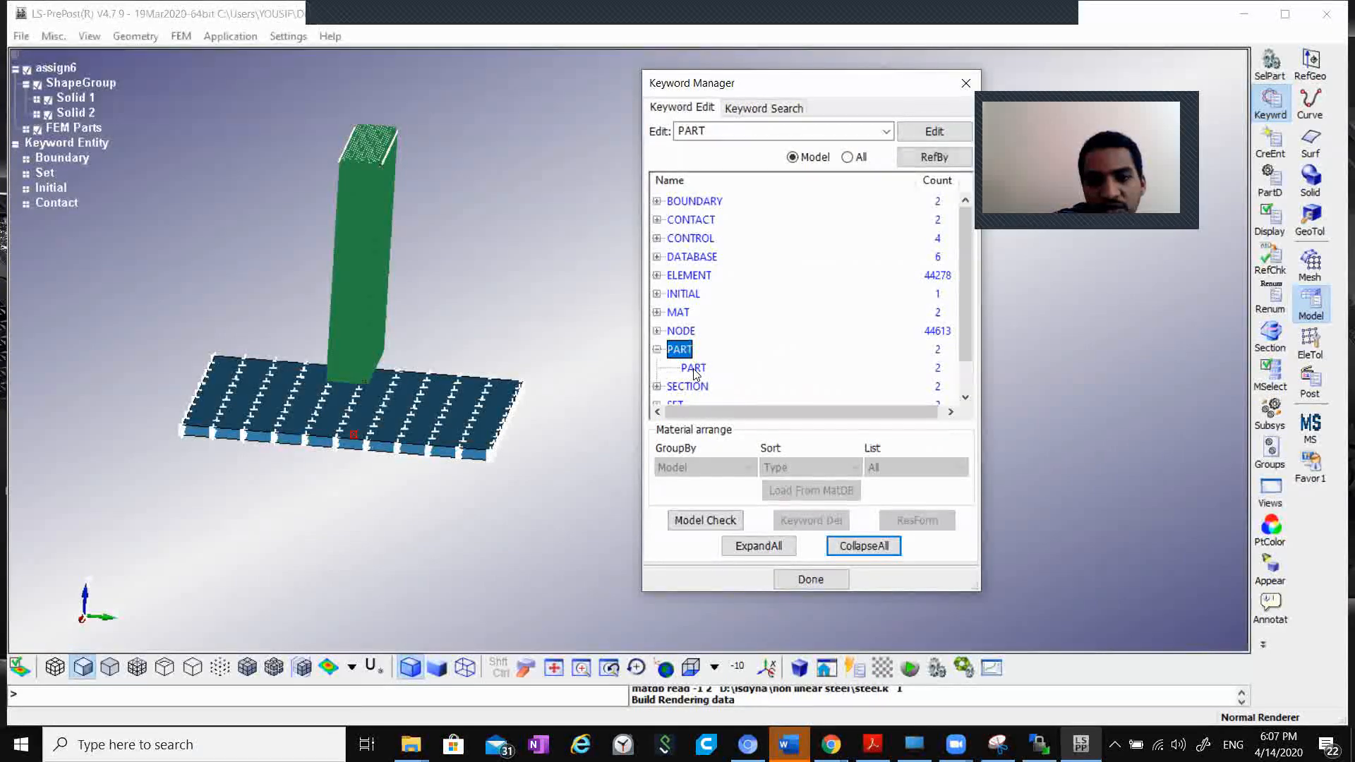
double_click(693, 368)
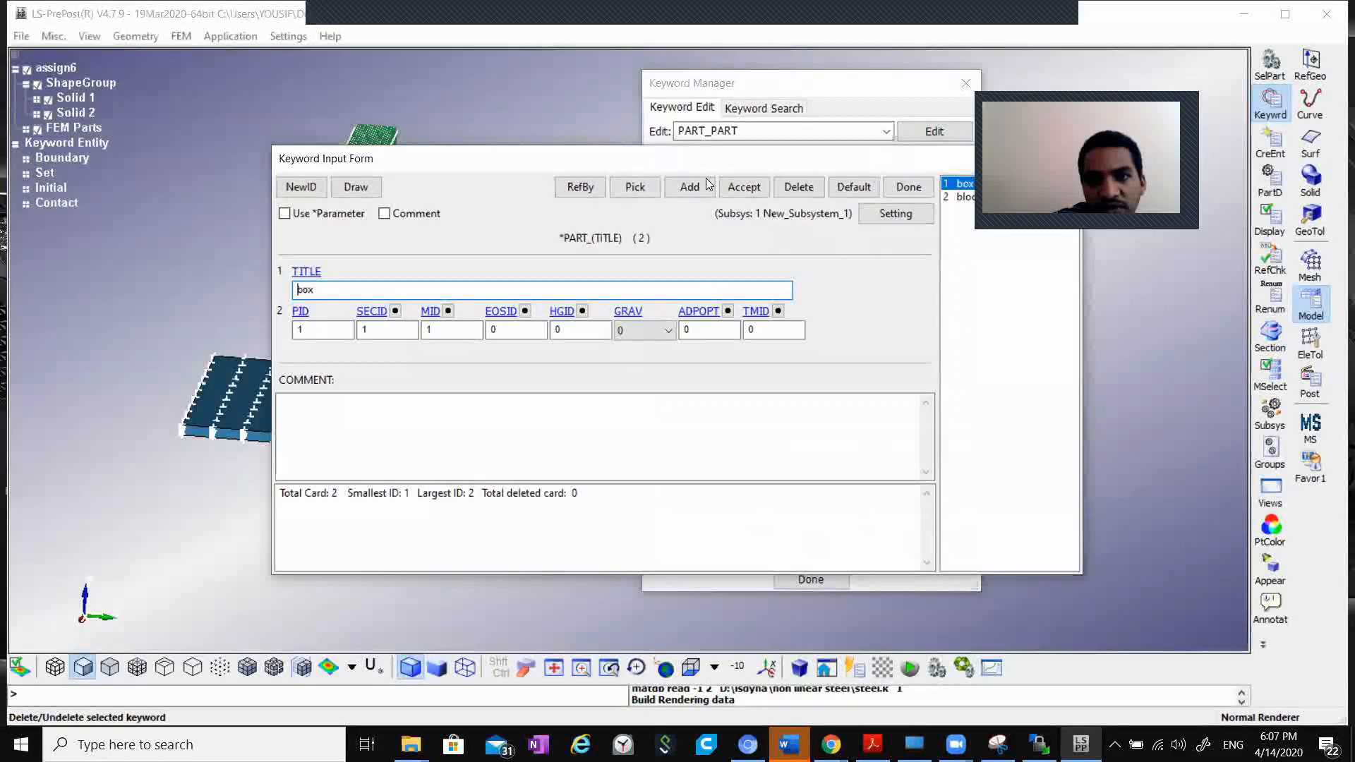
drag(896, 161, 683, 180)
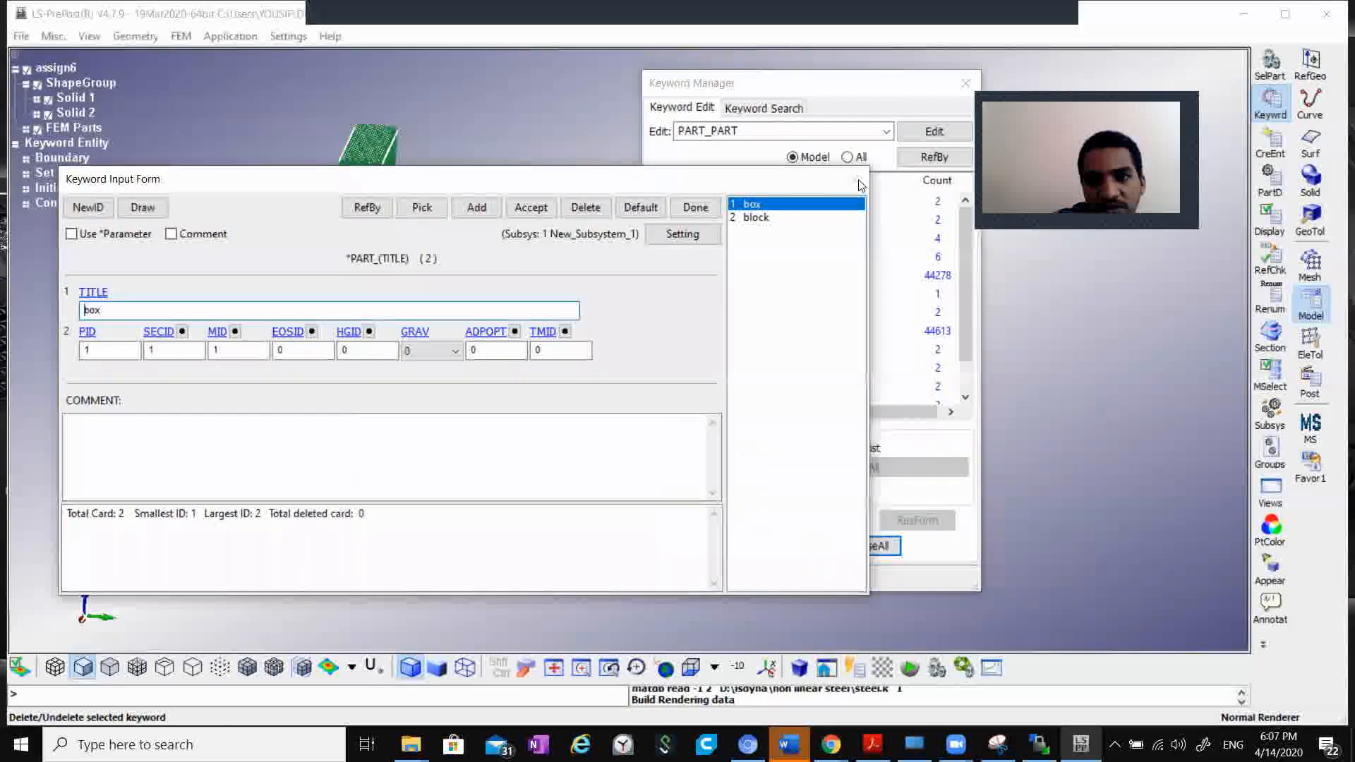
click(698, 209)
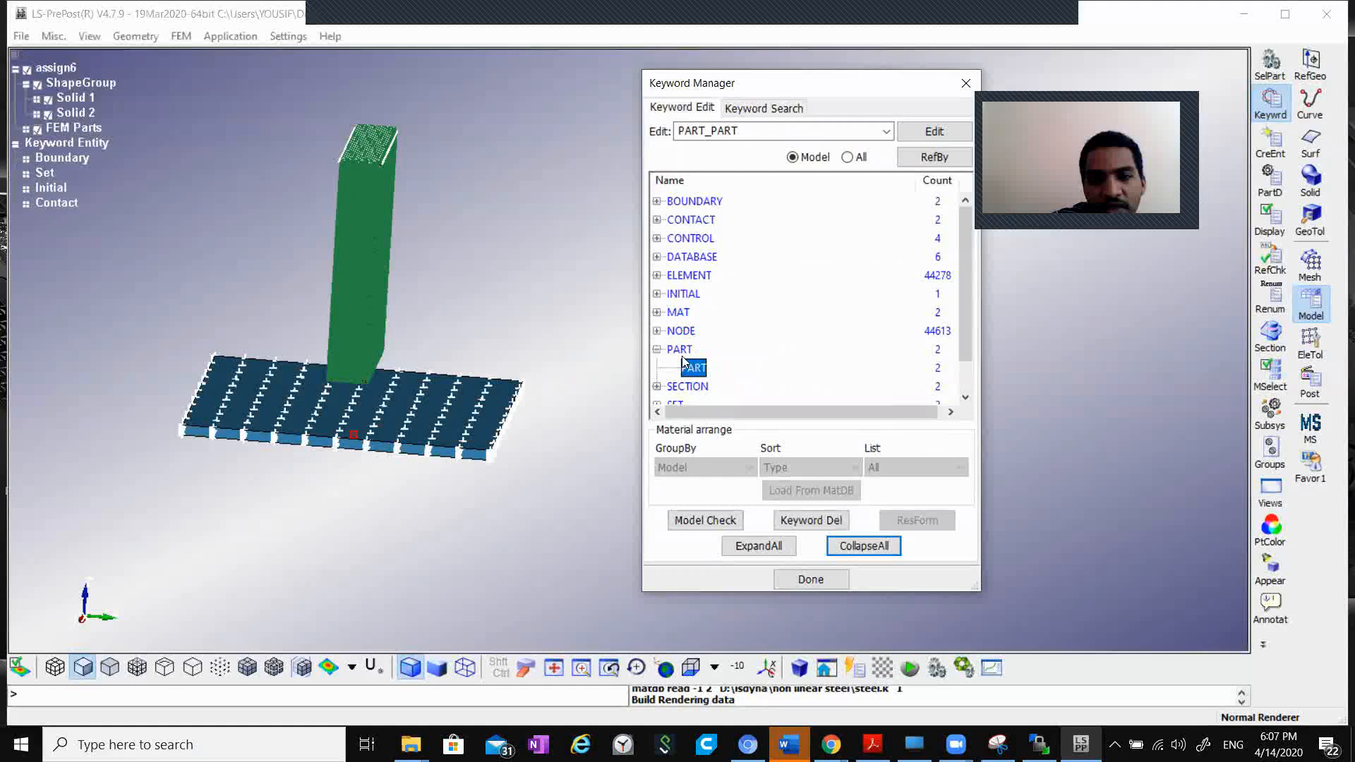
click(656, 349)
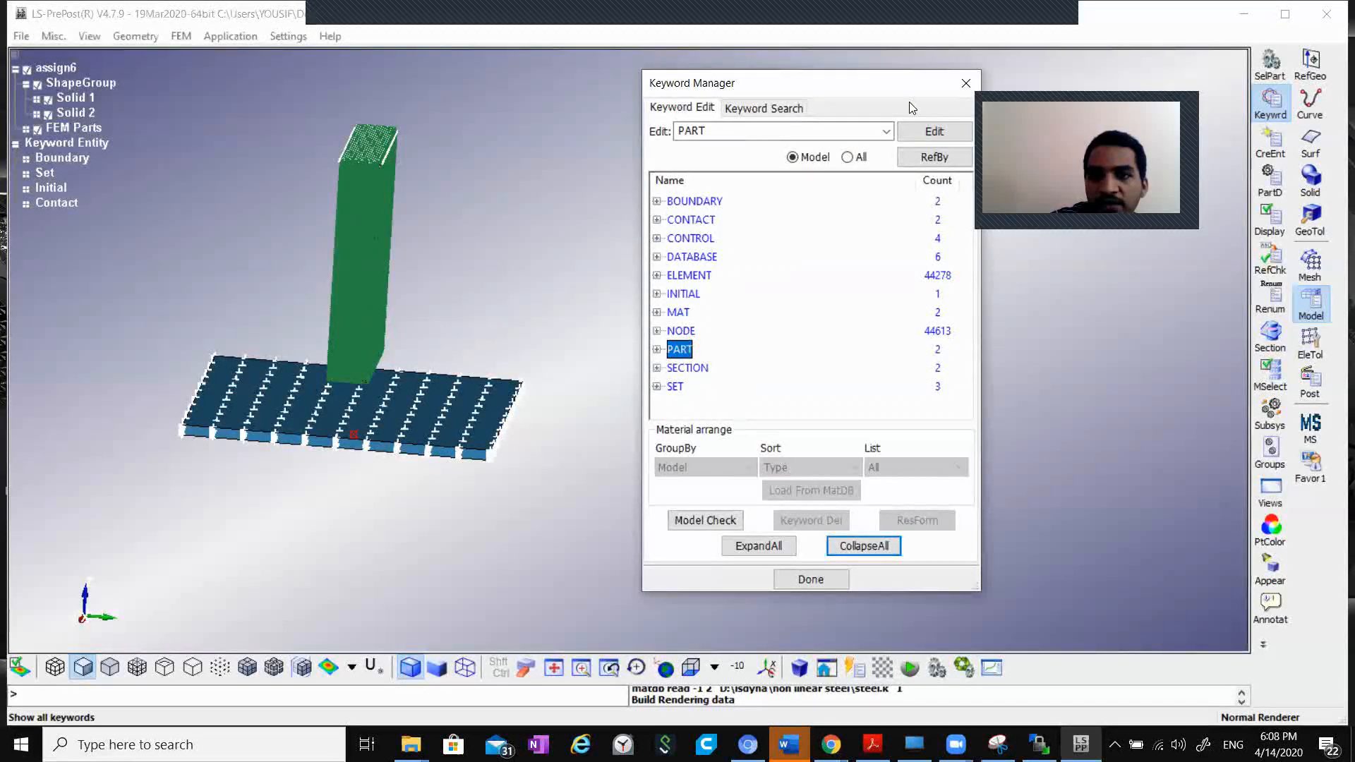
click(964, 84)
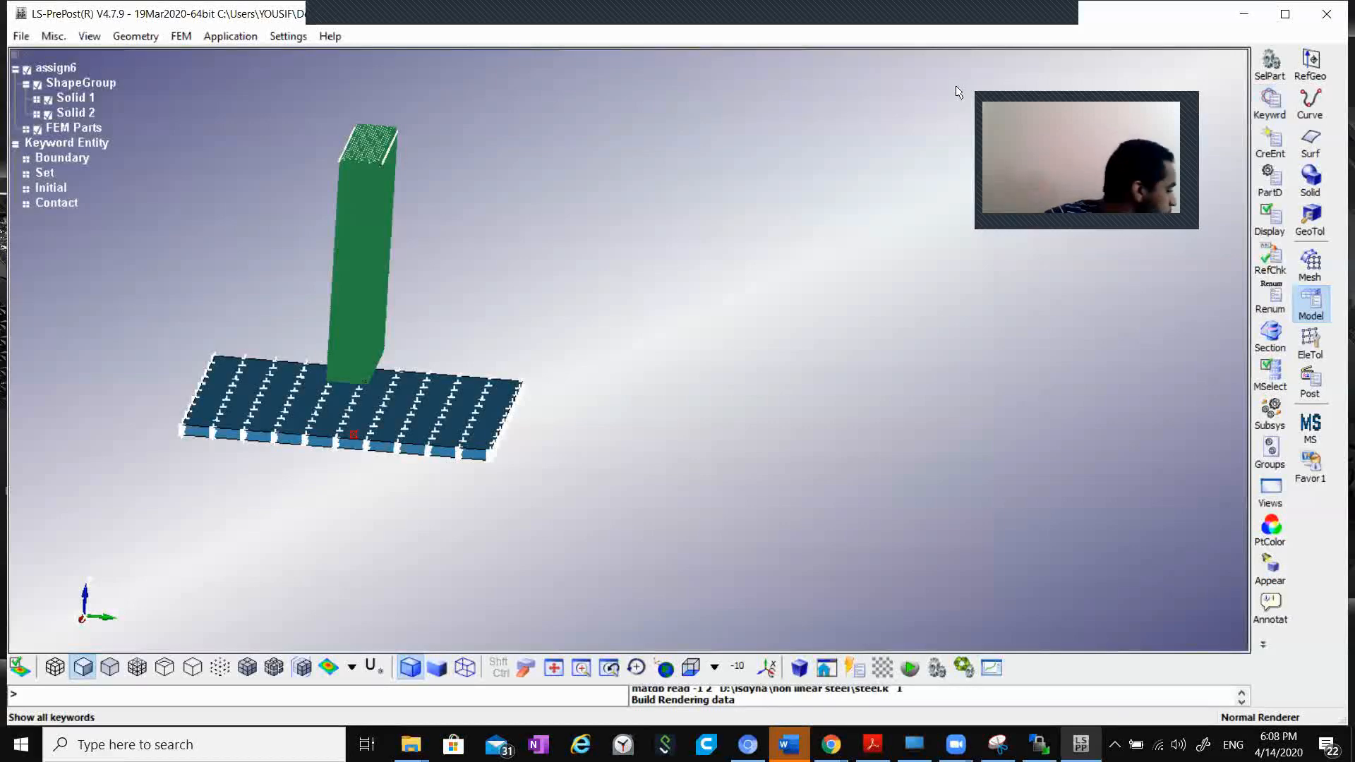
Step: Open the entity display settings and turn off the display of all Boundary Spc entities
click(1270, 219)
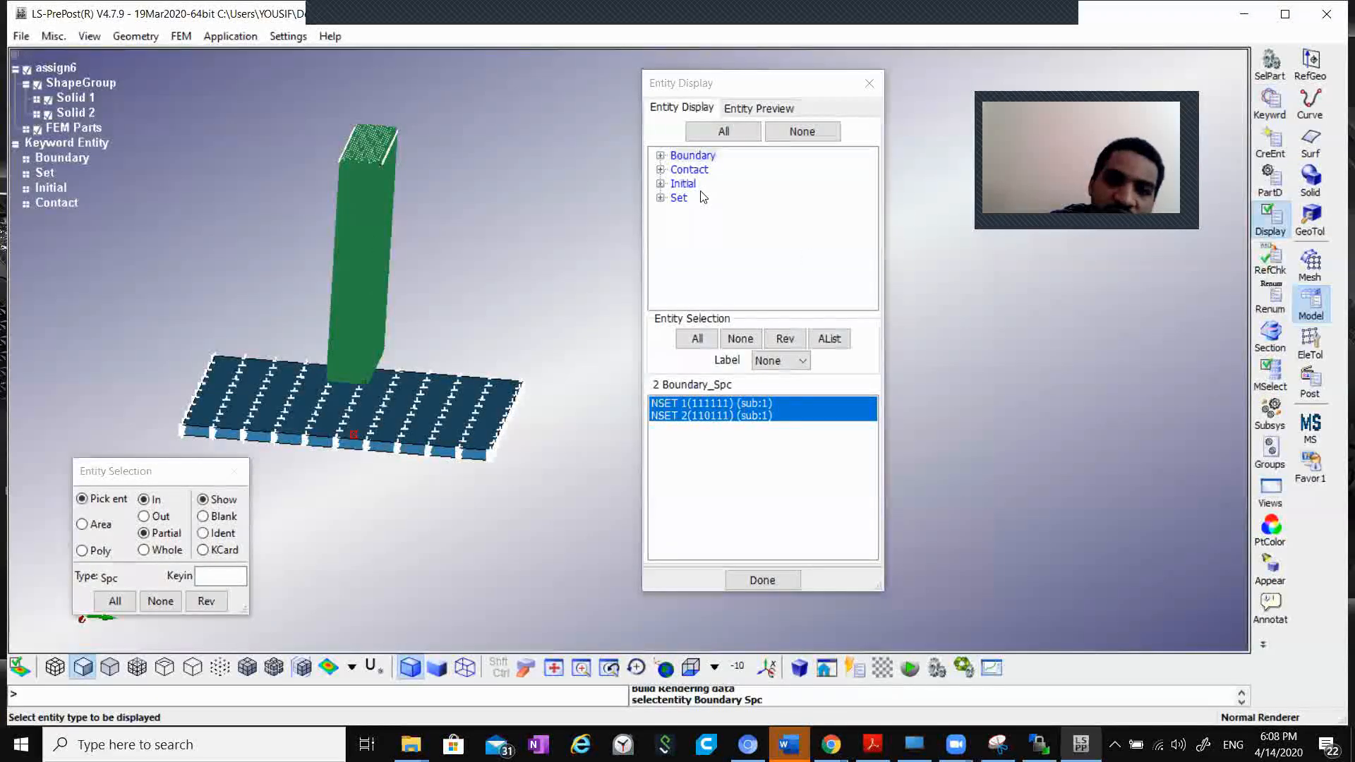
click(661, 156)
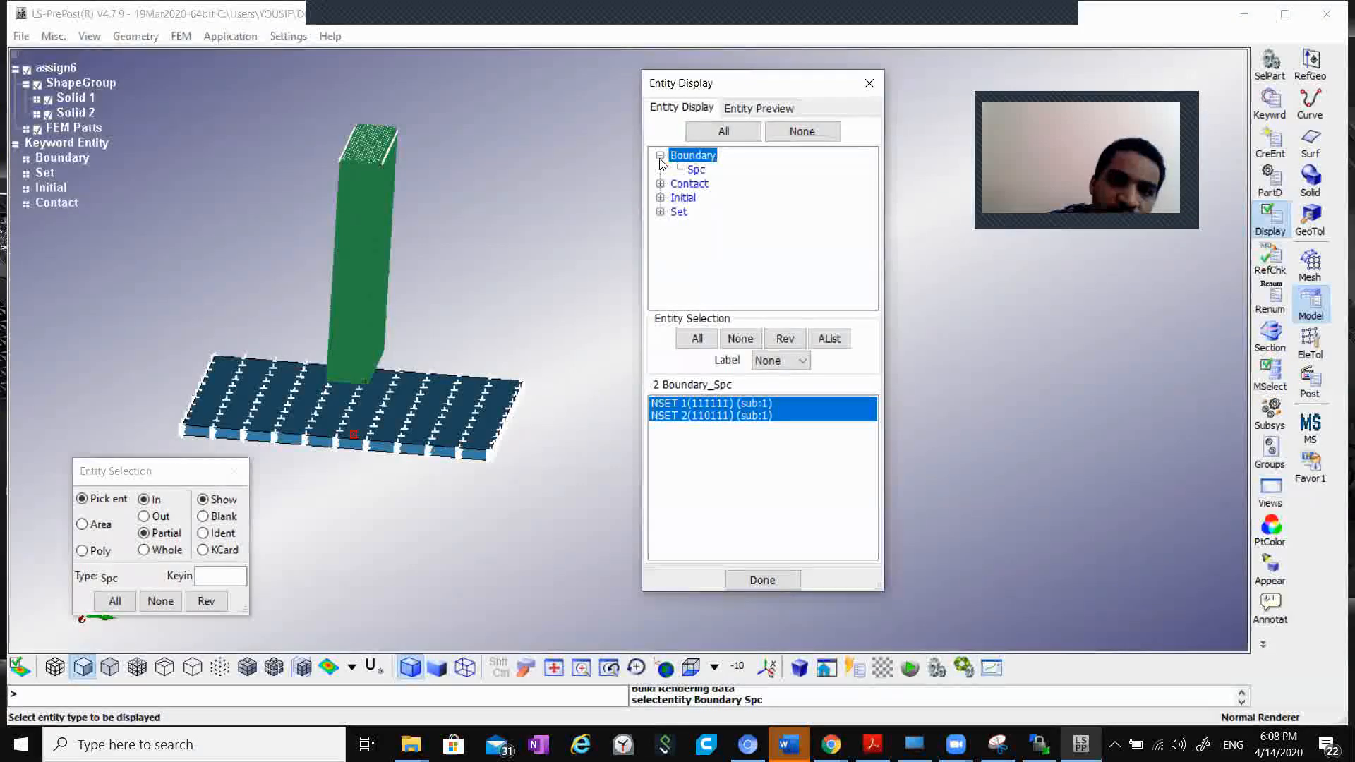
click(696, 170)
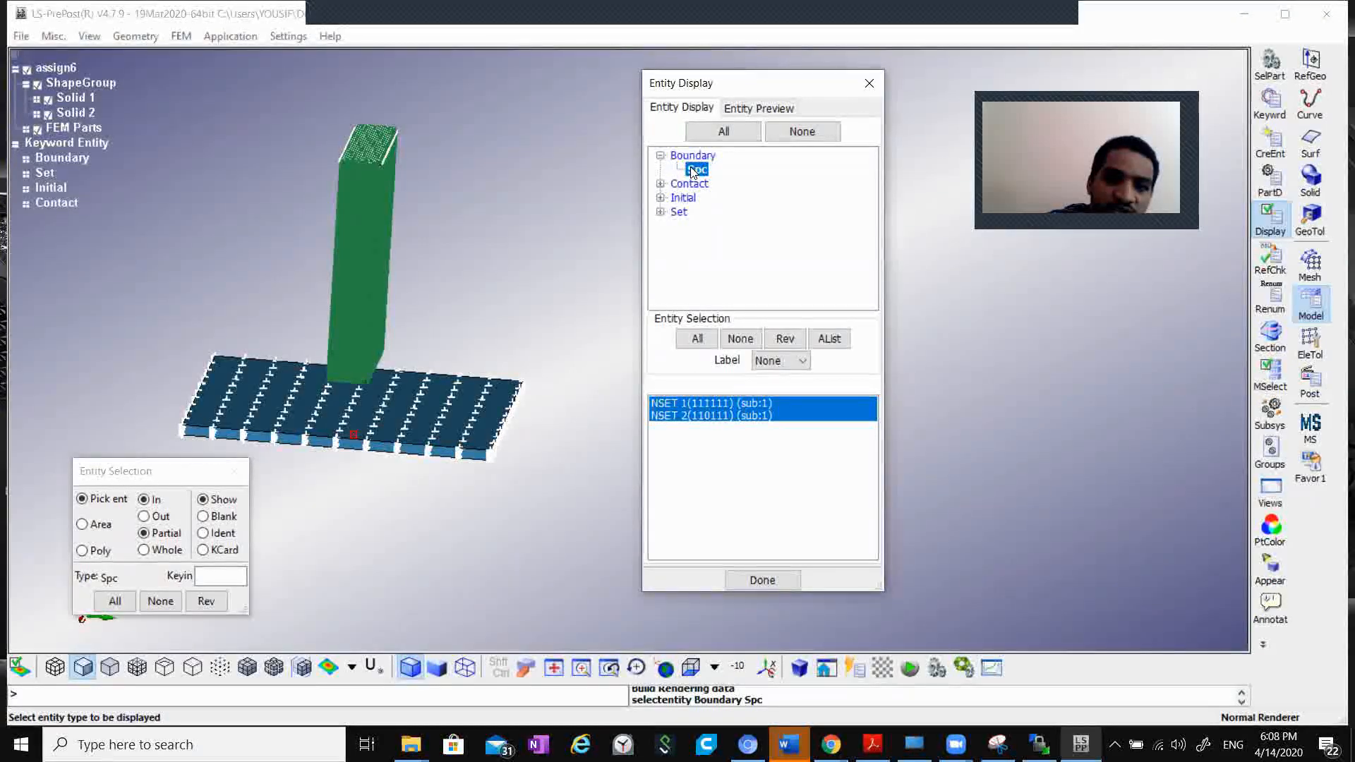
click(698, 339)
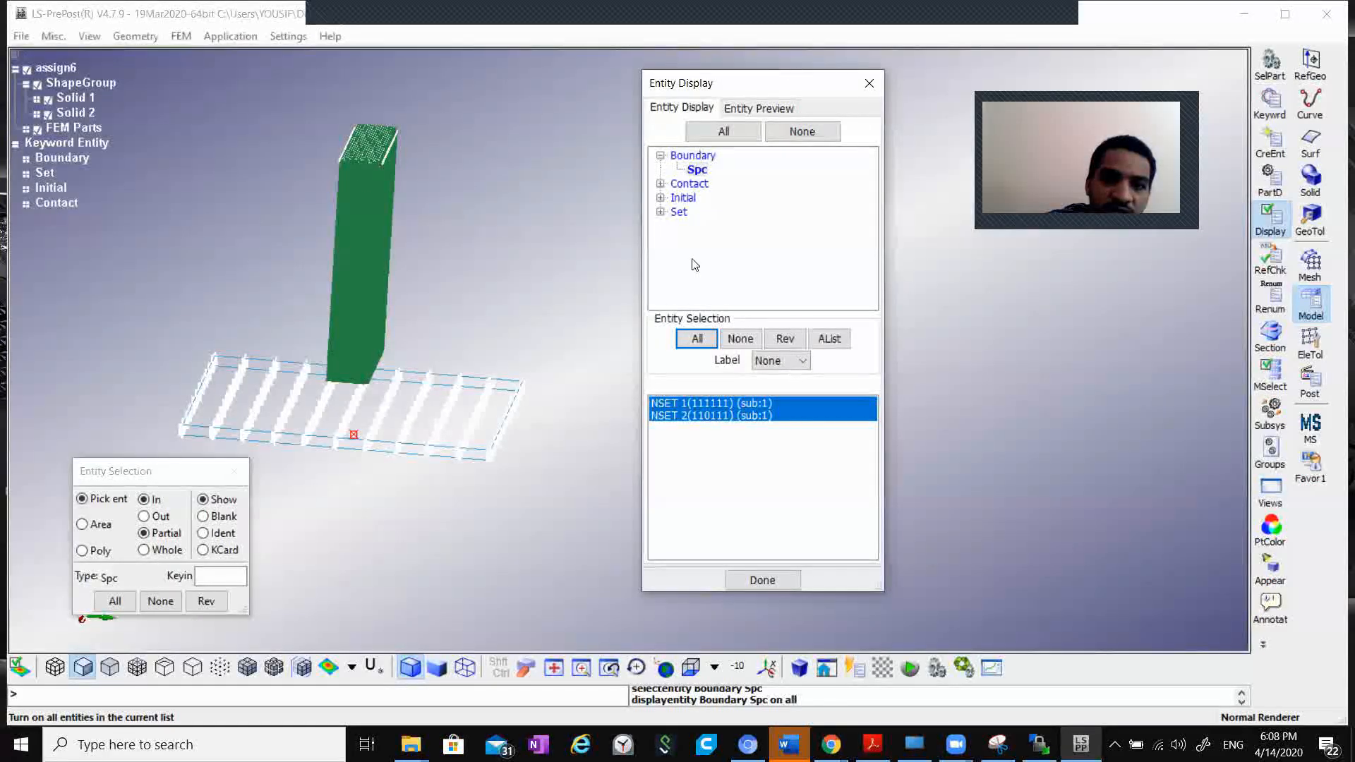
click(741, 340)
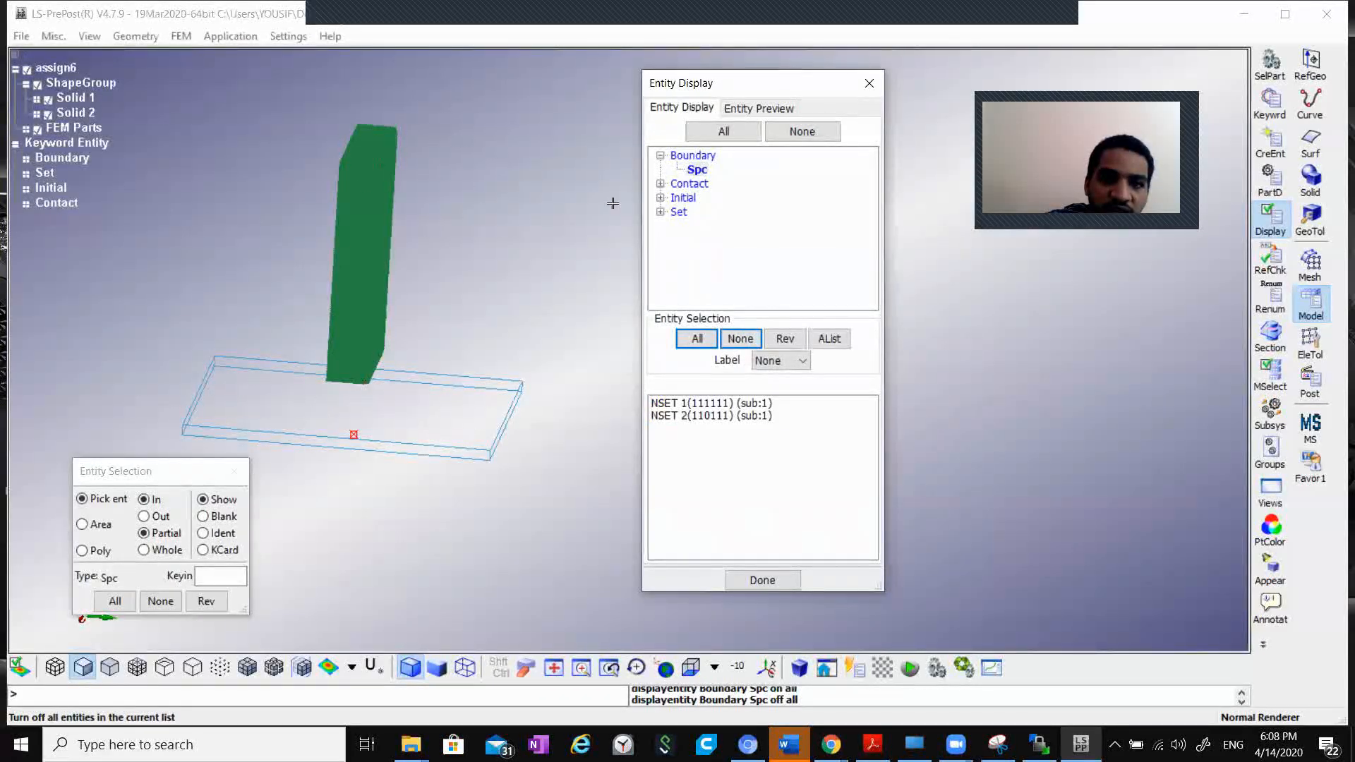
Step: Display the two general contact entities one after the other to check their surfaces, and turn off the contact display
click(660, 183)
click(698, 199)
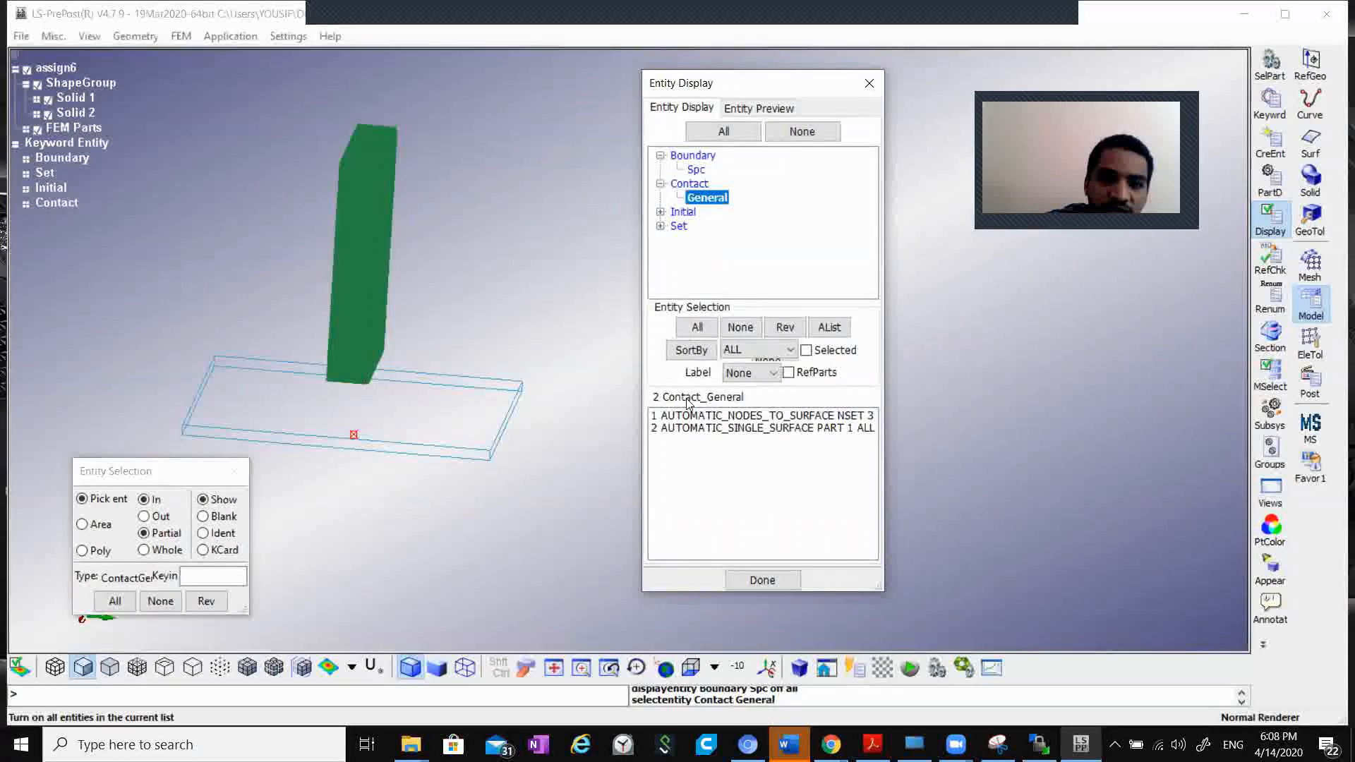
click(701, 415)
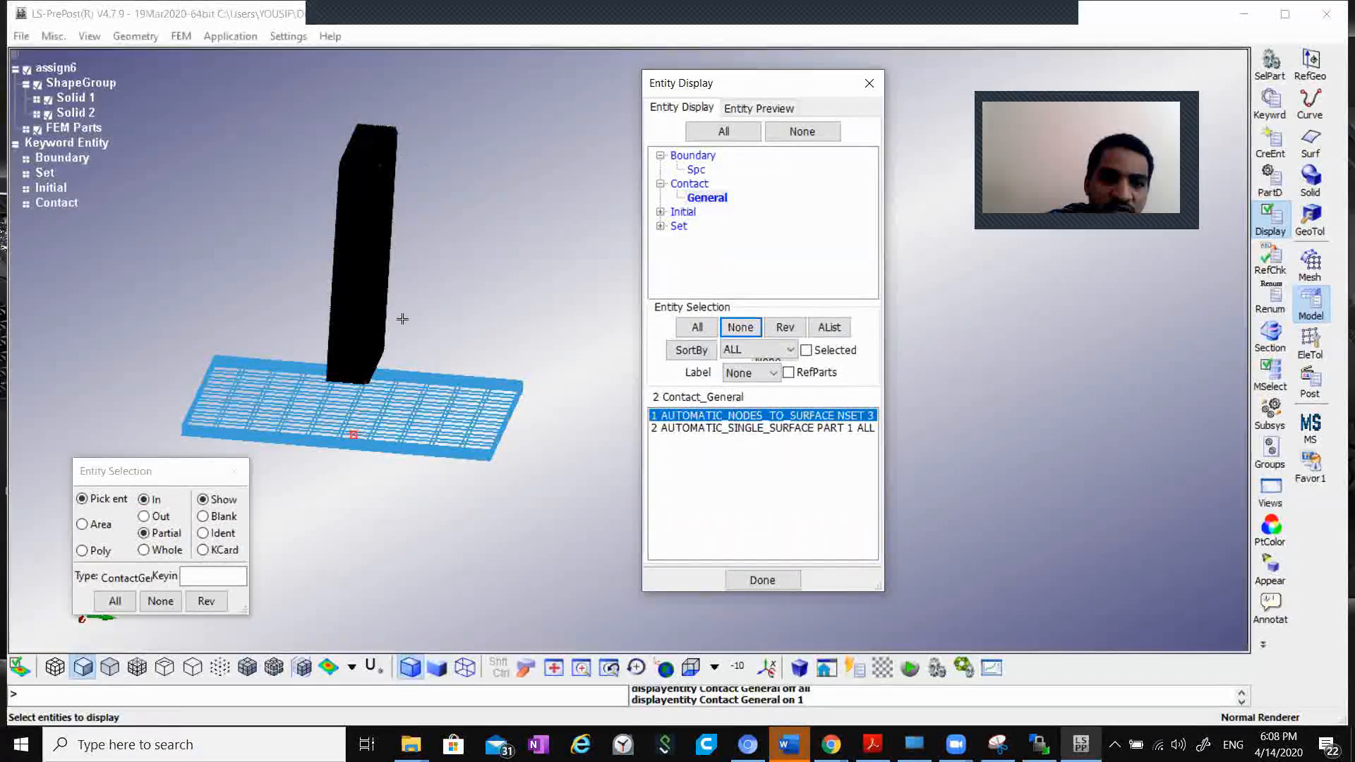
click(693, 428)
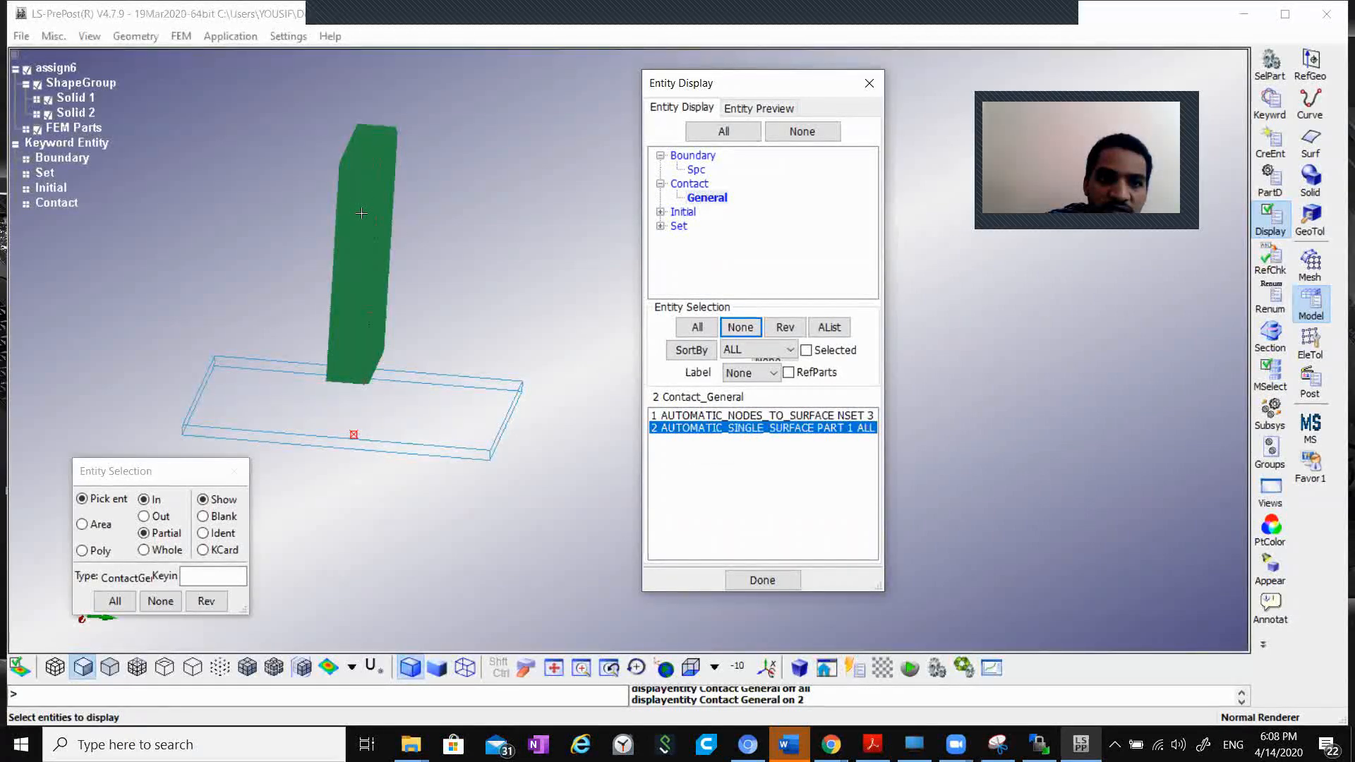
click(734, 336)
Step: Display the initial velocity entity, examine its arrow directions at the box's lower edge, and turn its display off
click(706, 226)
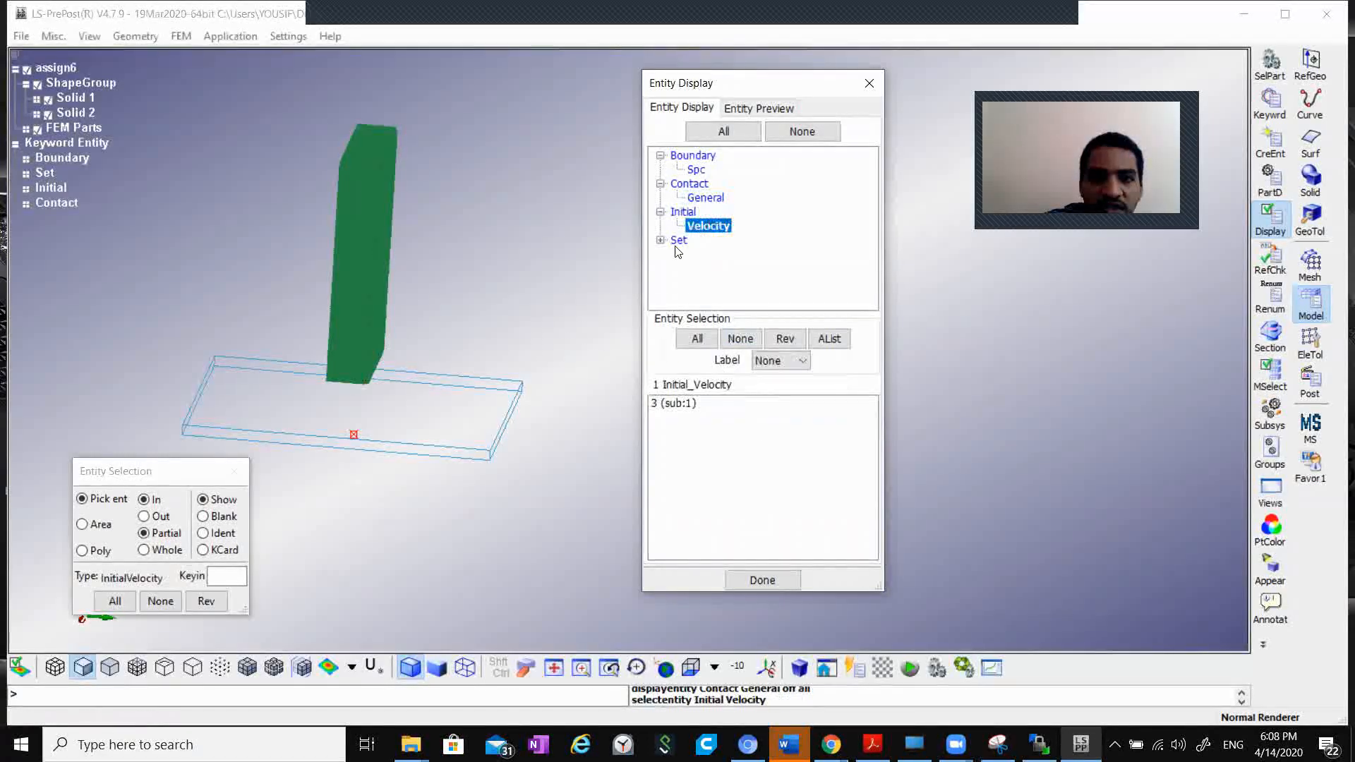
click(692, 340)
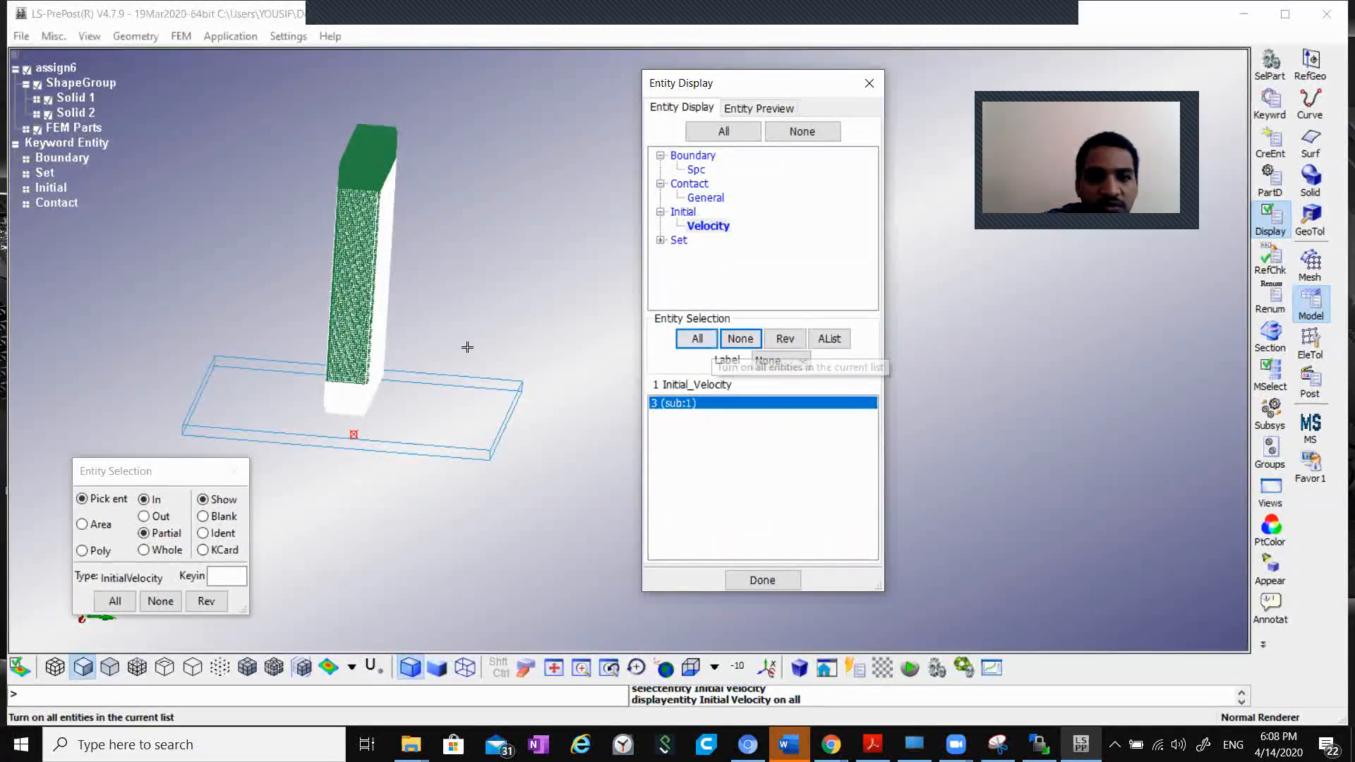
scroll(352, 404, up, 5)
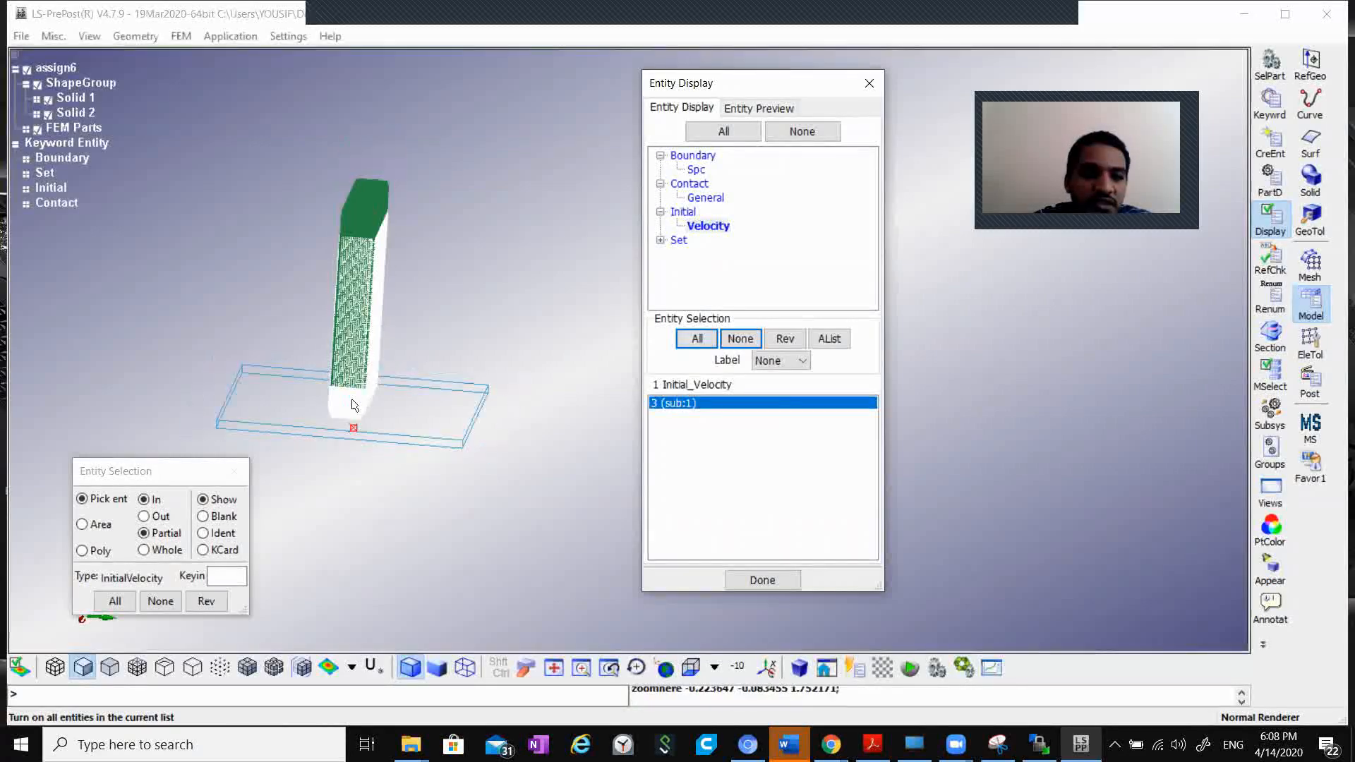
scroll(352, 392, up, 5)
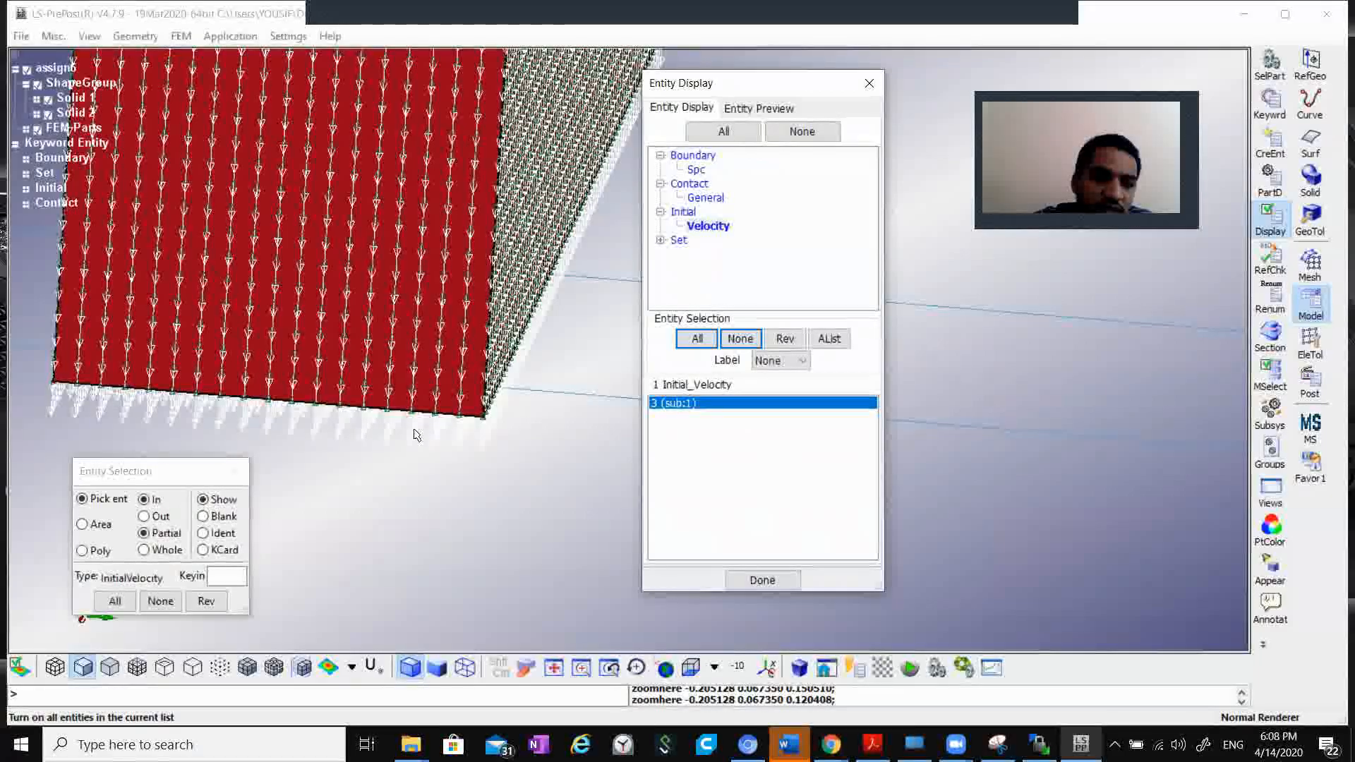
scroll(415, 406, up, 4)
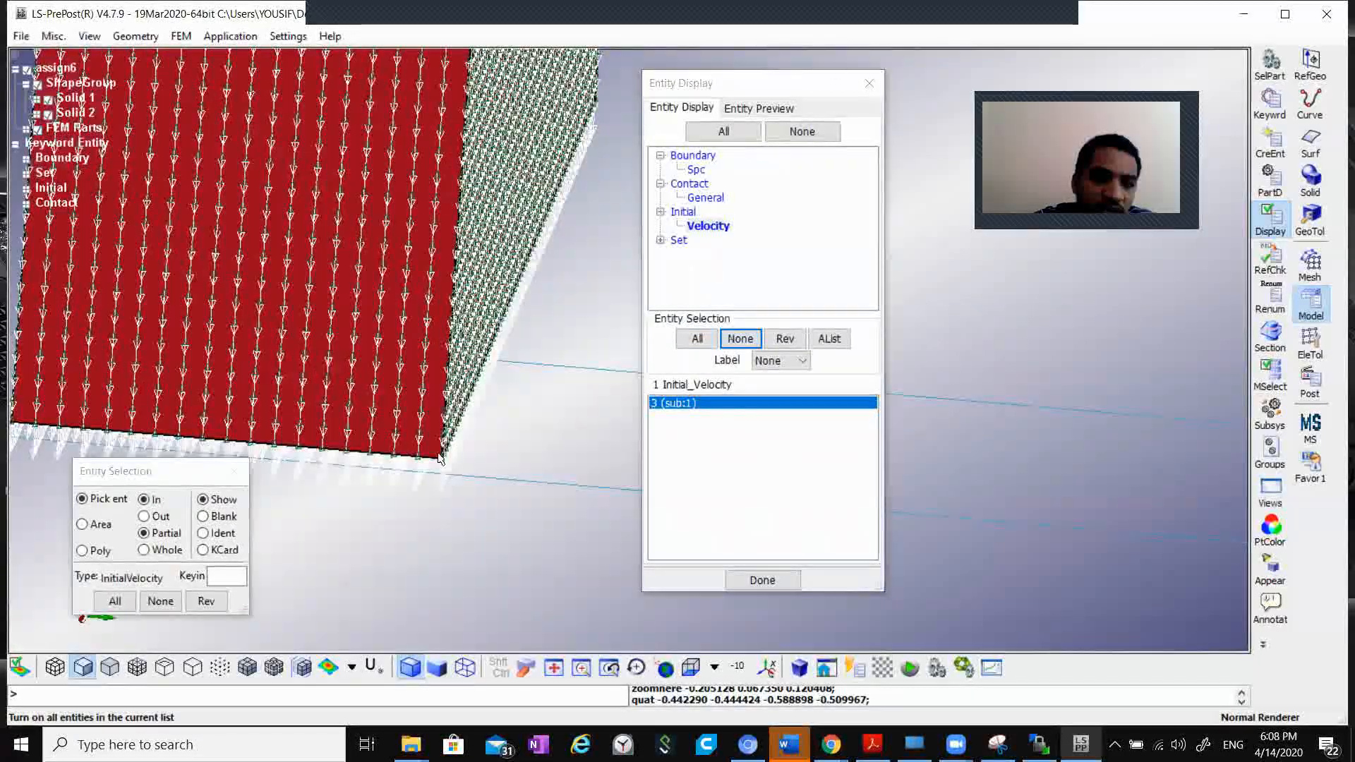
scroll(441, 436, up, 5)
scroll(444, 439, down, 8)
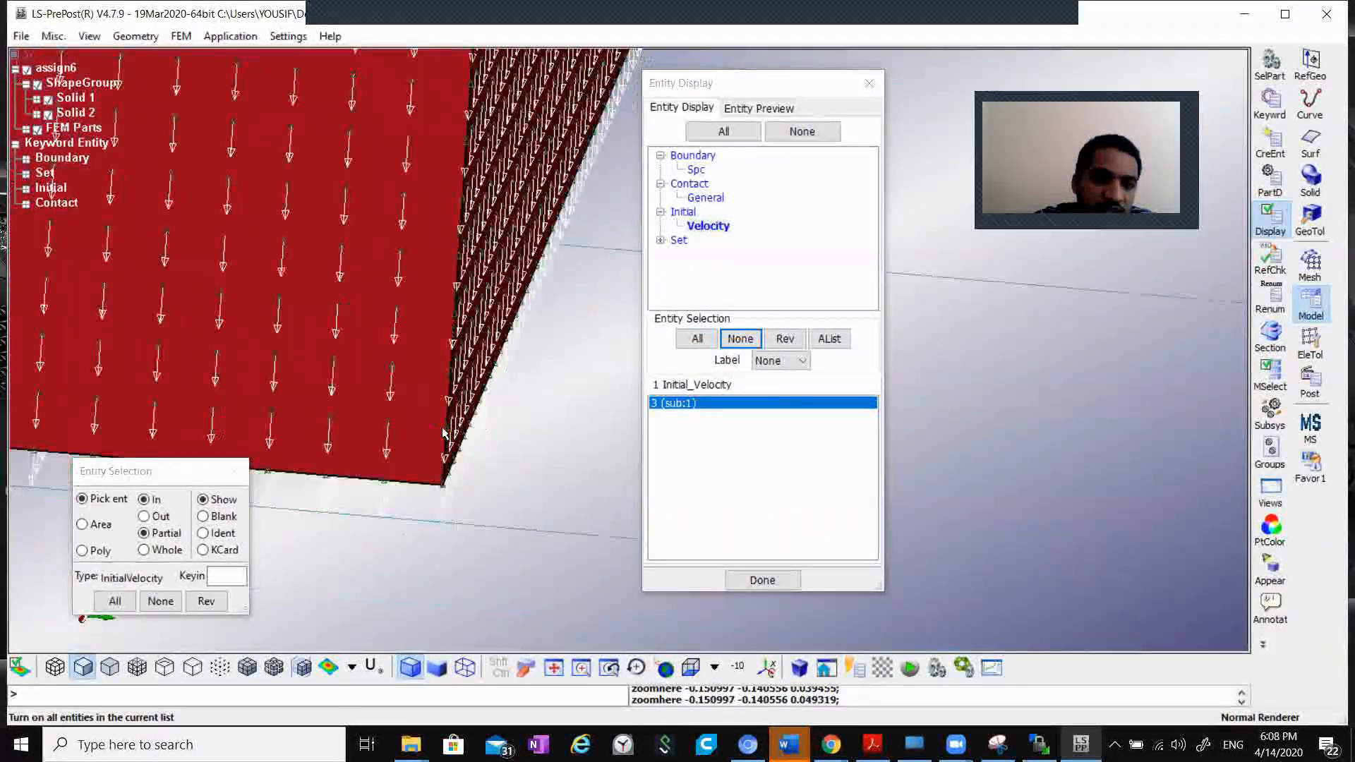
scroll(441, 428, down, 4)
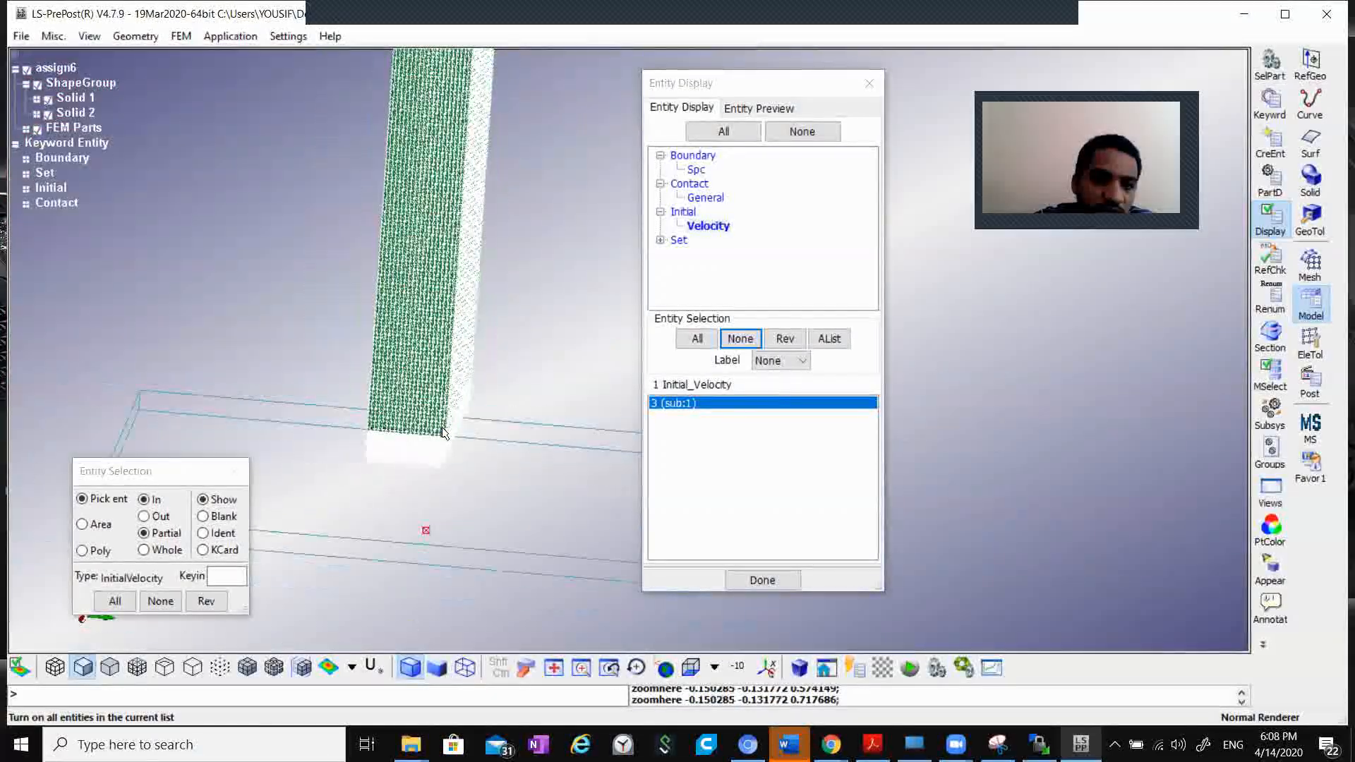
click(740, 338)
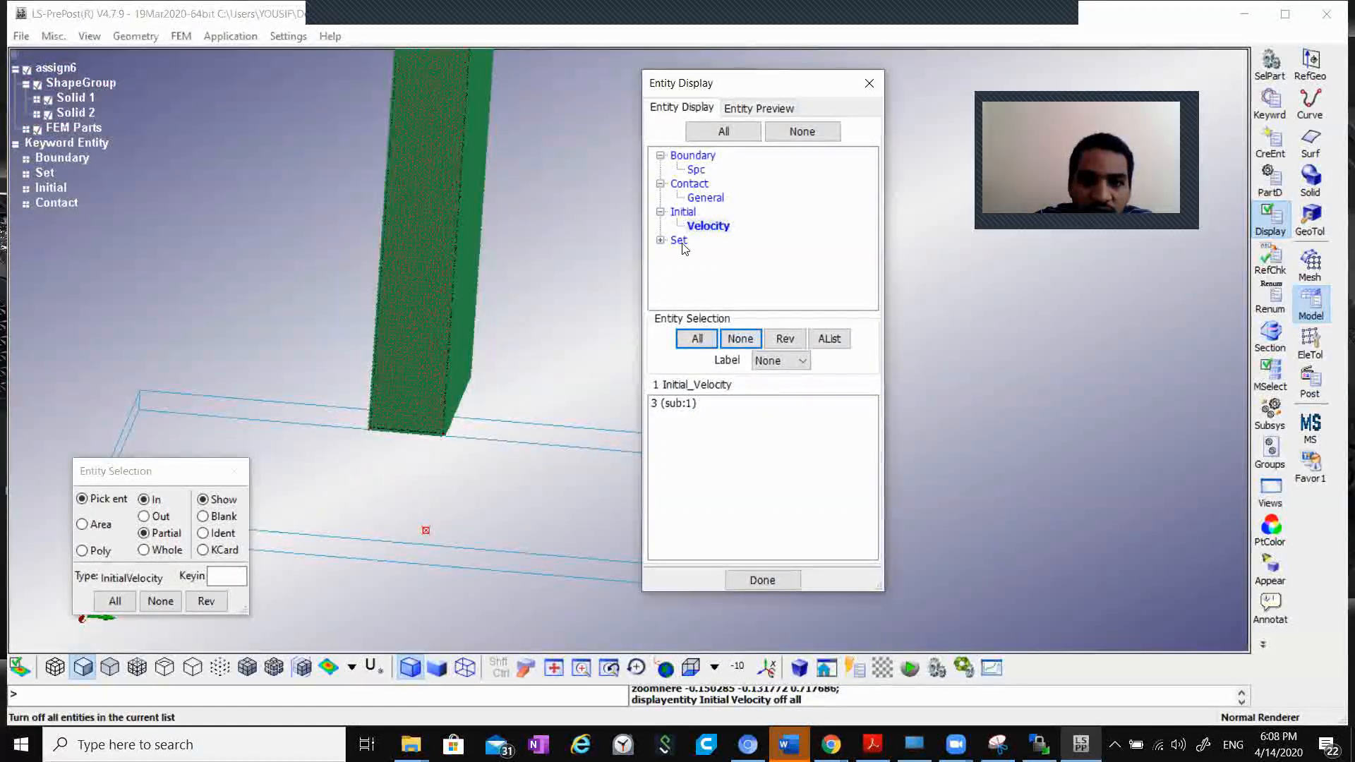
Step: List the defined node sets under Set and close the entity display settings
click(660, 240)
click(701, 255)
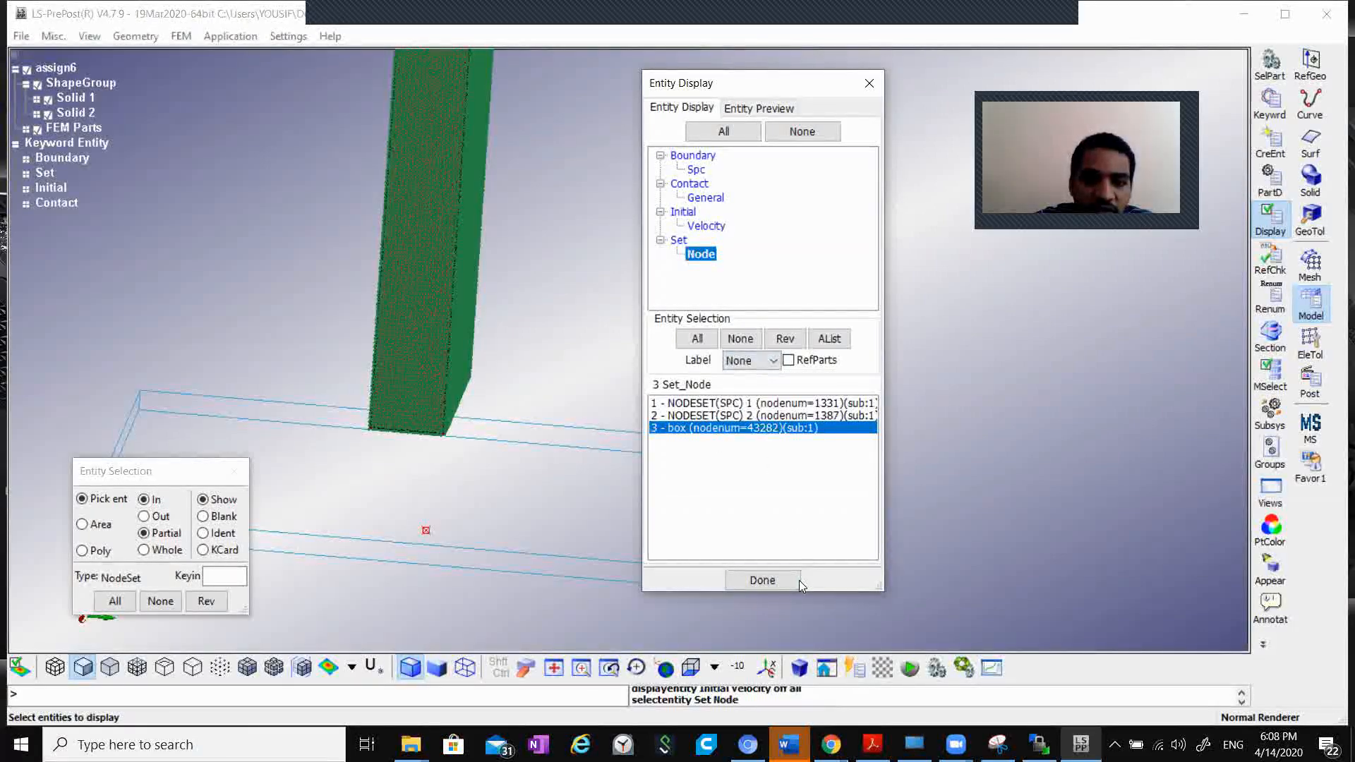
click(762, 580)
scroll(572, 332, down, 3)
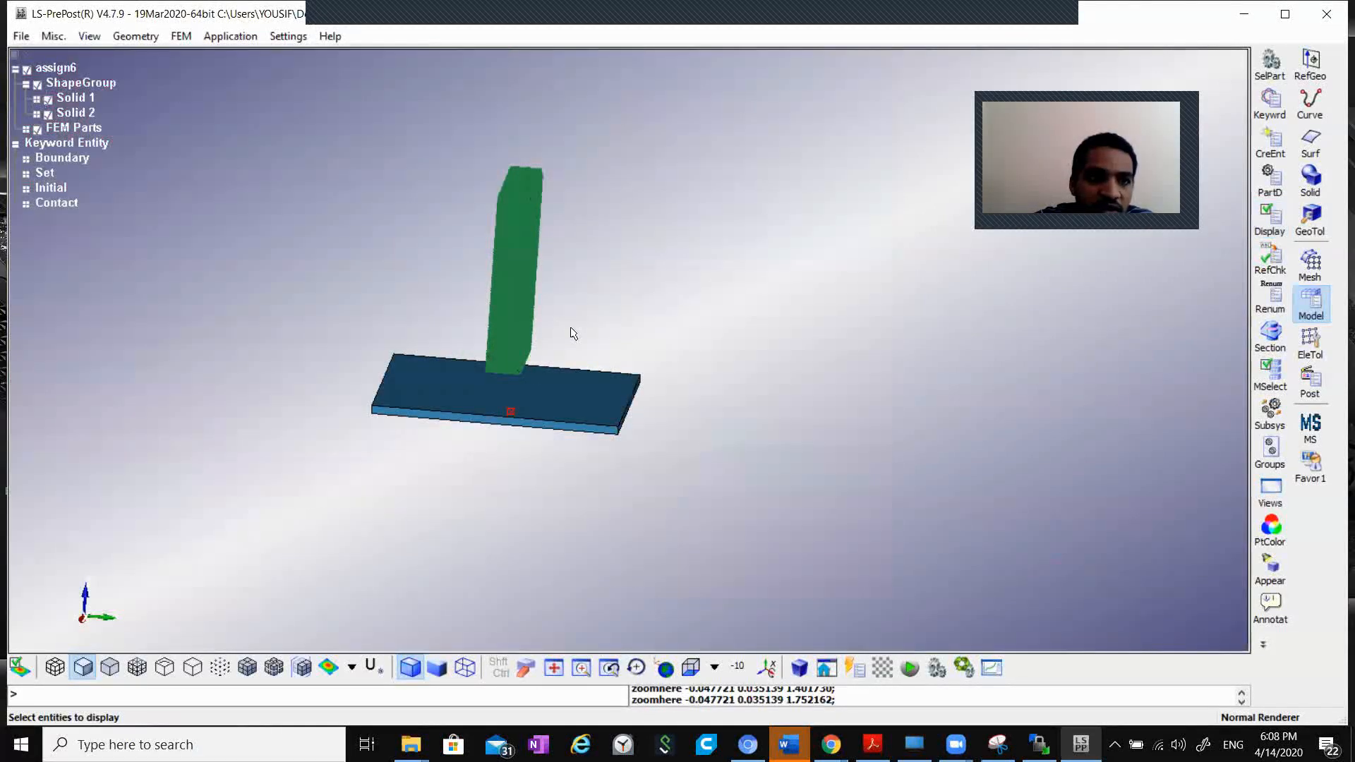
Step: Save the model as a new keyword file named example6.k in the Desktop folder
click(15, 38)
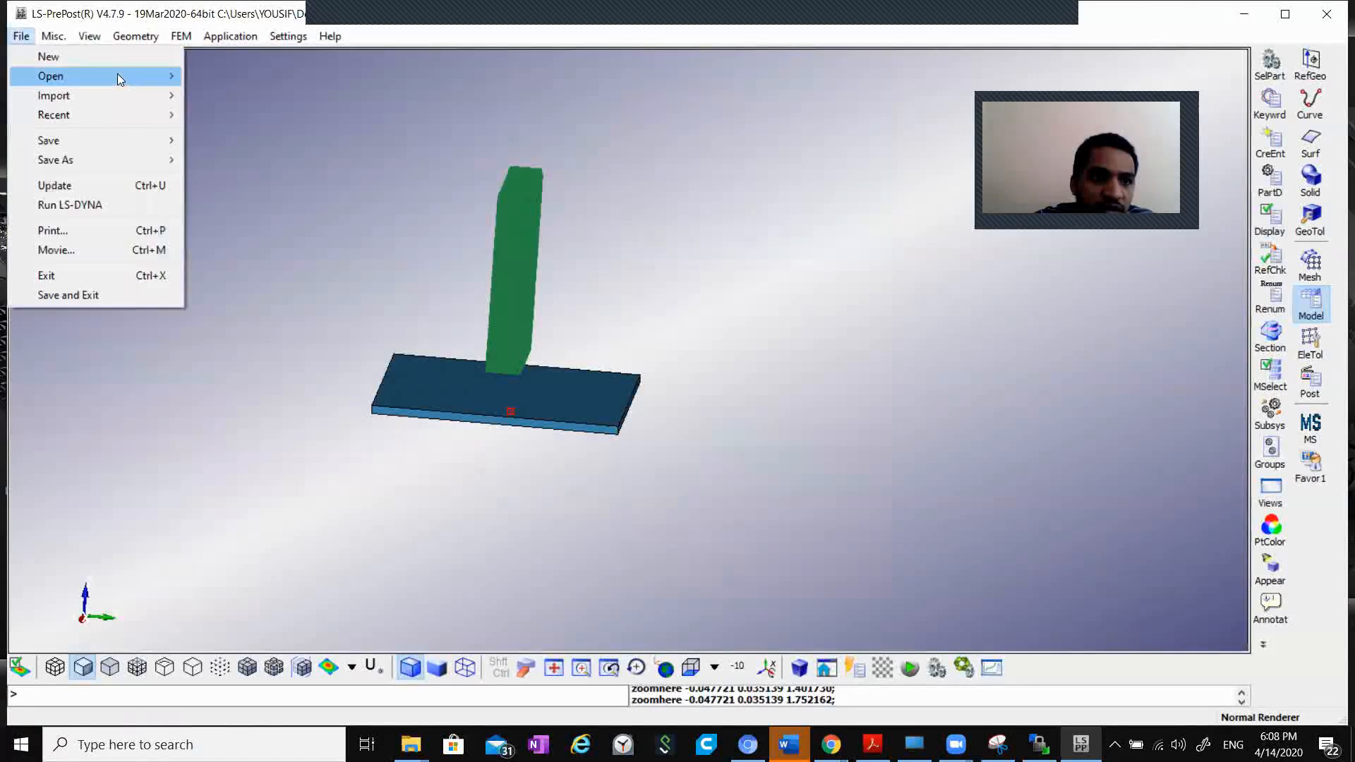
mouse_move(132, 145)
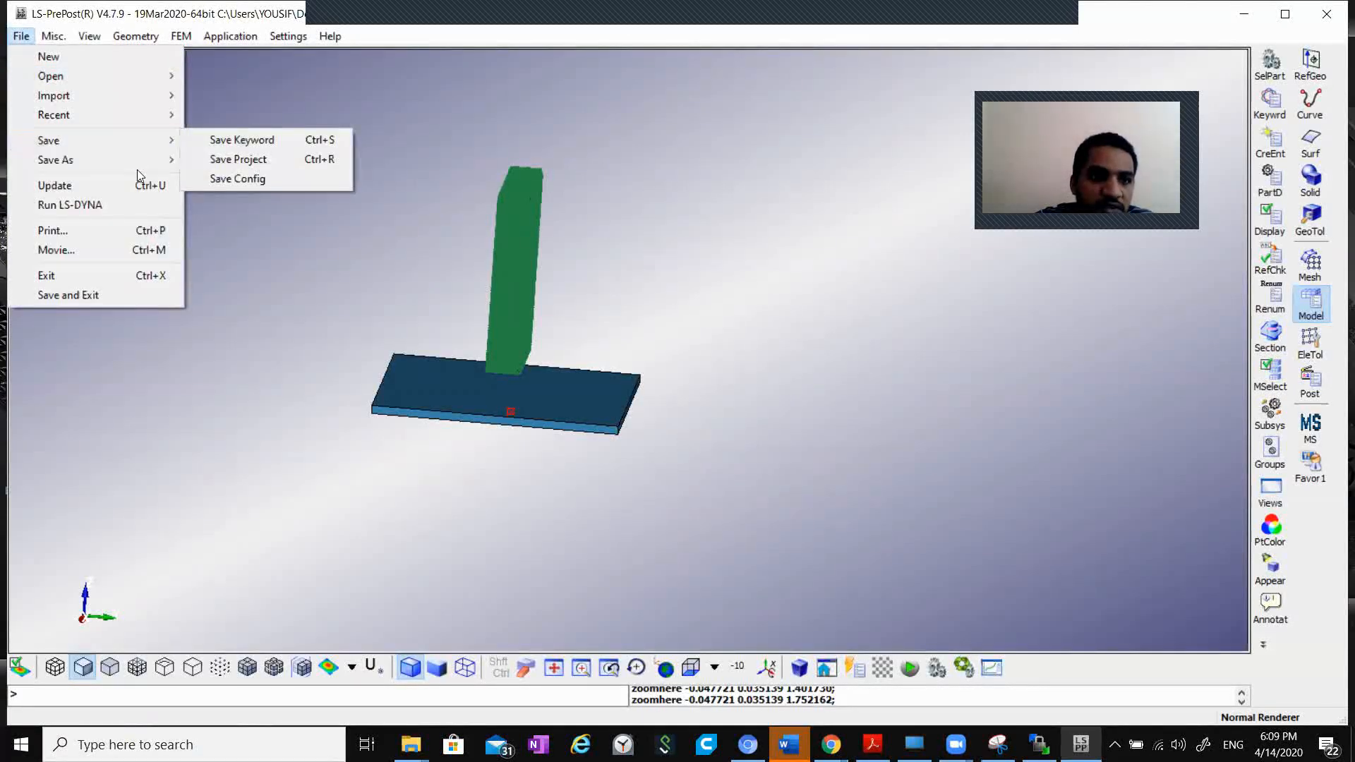
mouse_move(155, 165)
click(300, 160)
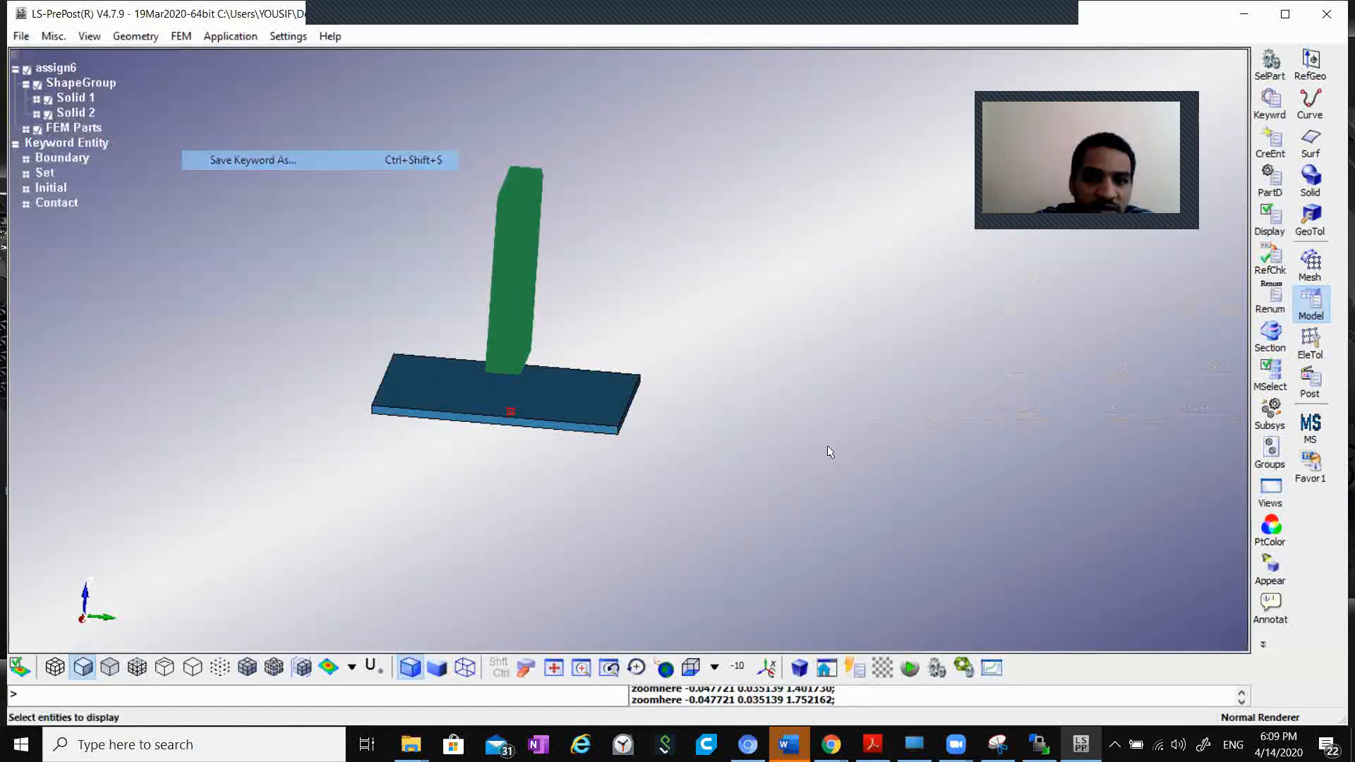
click(1104, 337)
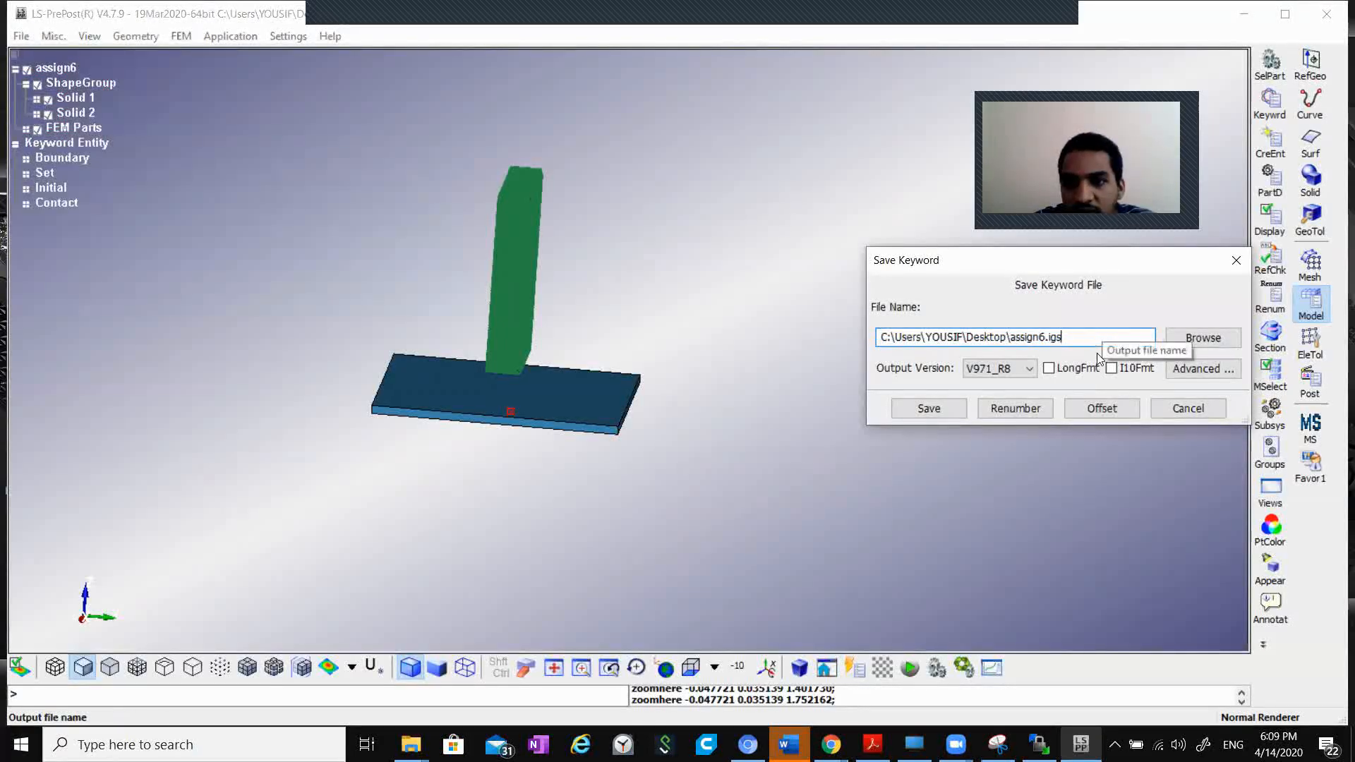
click(1200, 340)
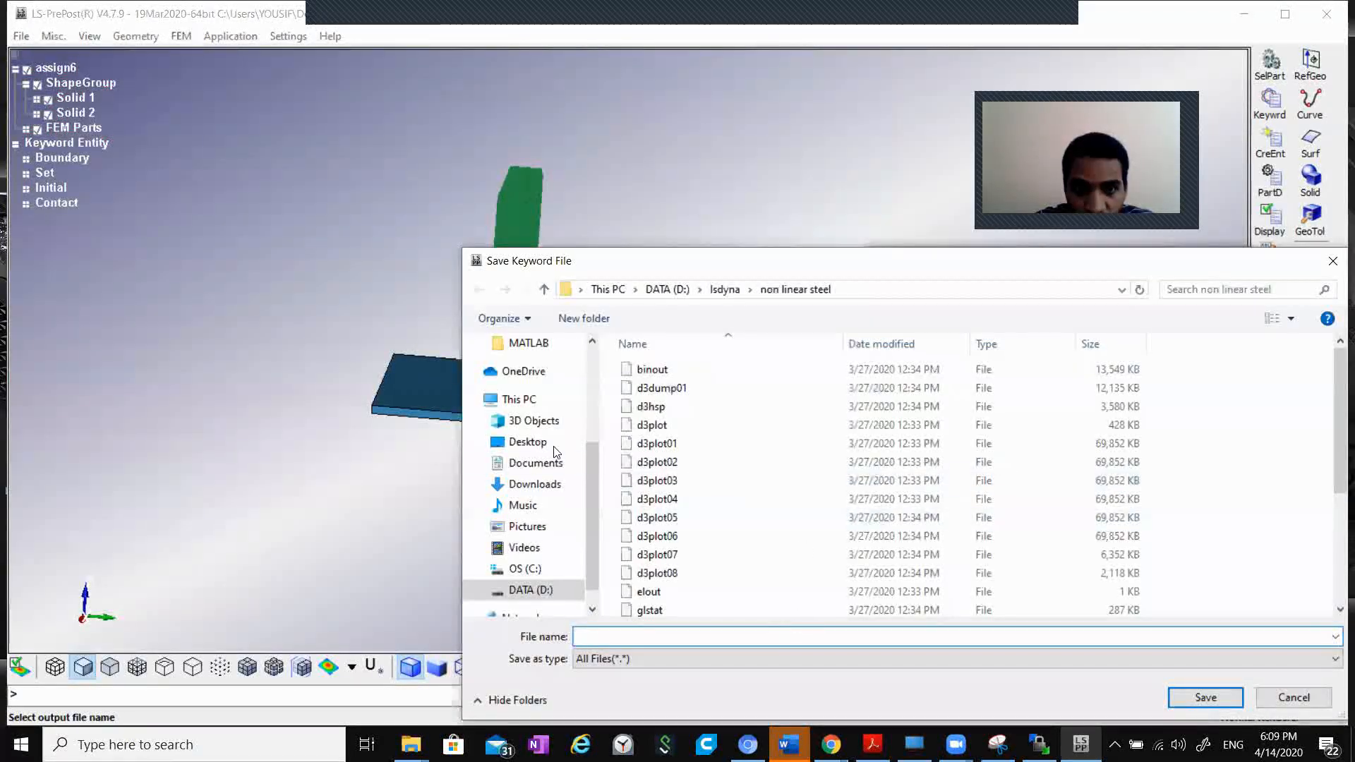
click(537, 441)
click(798, 630)
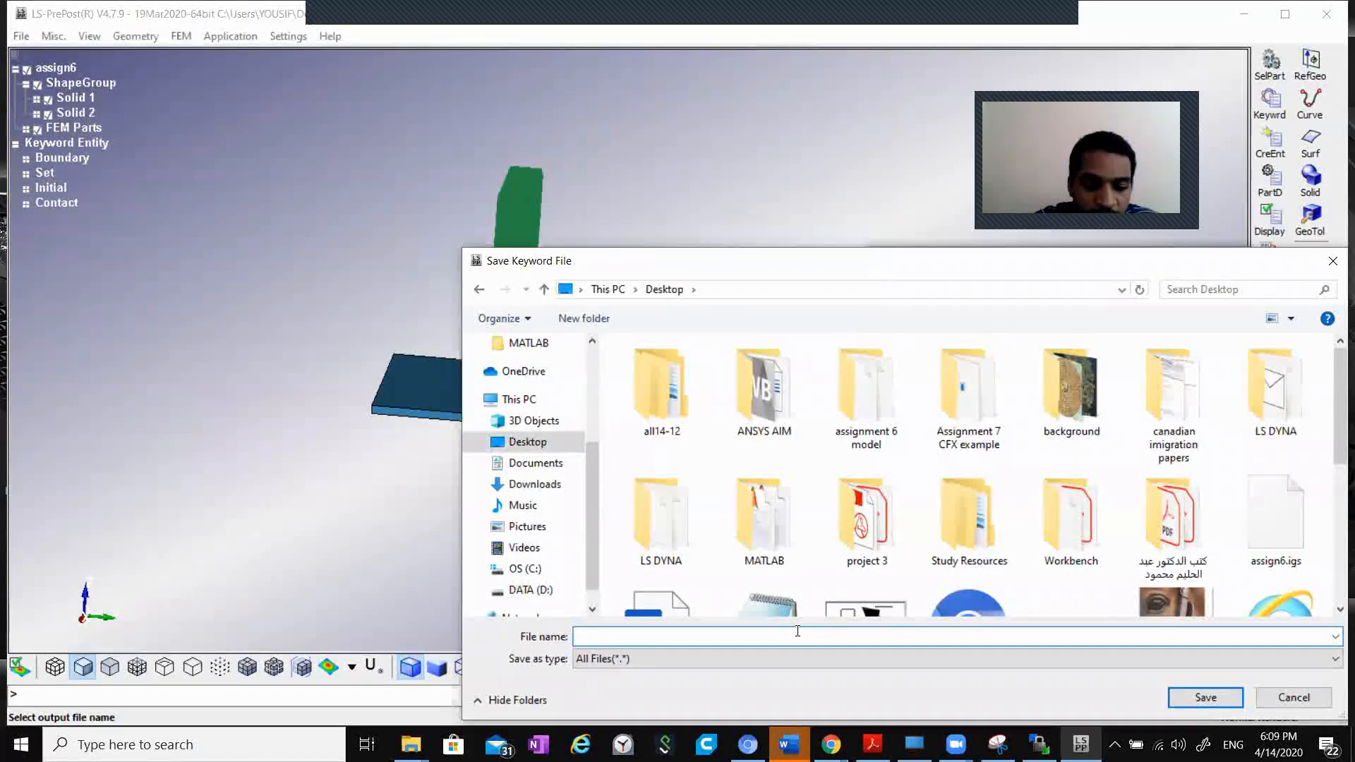
text(example6)
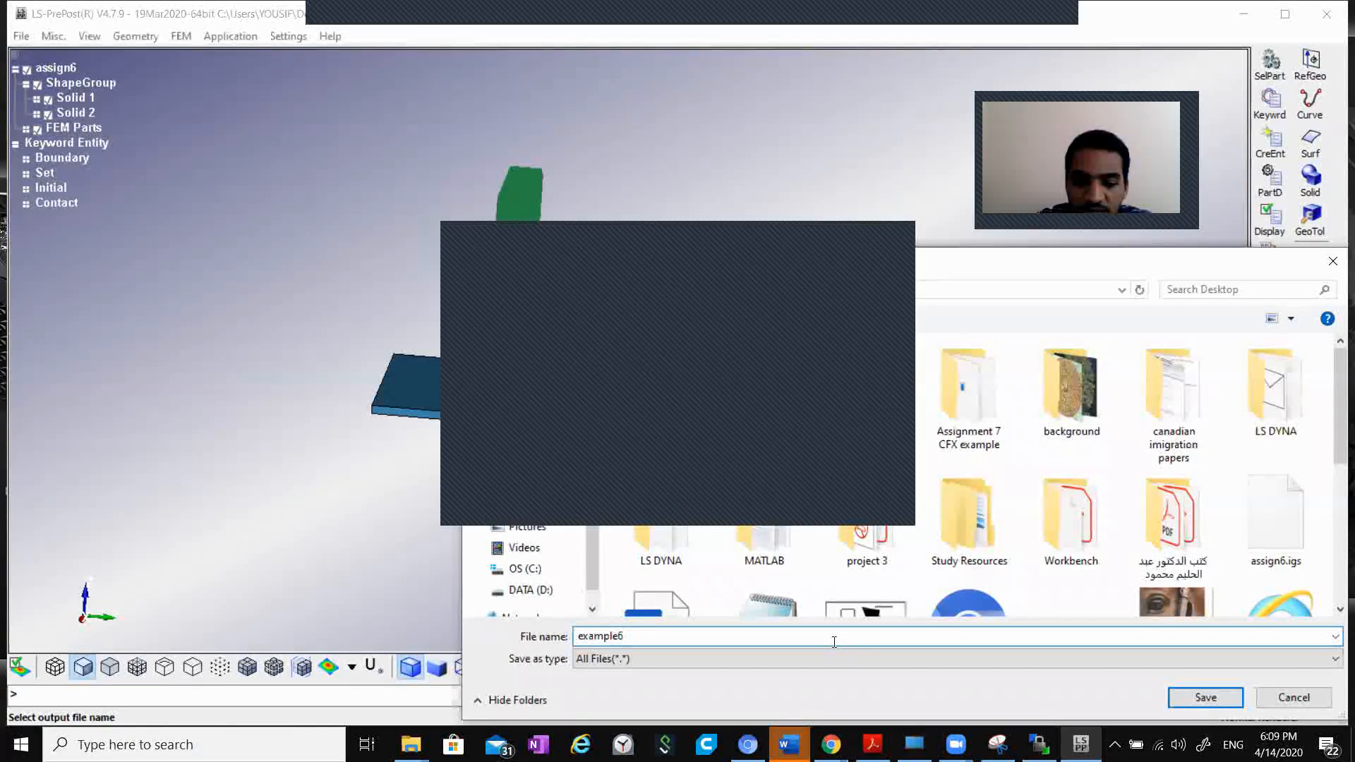
text(.k)
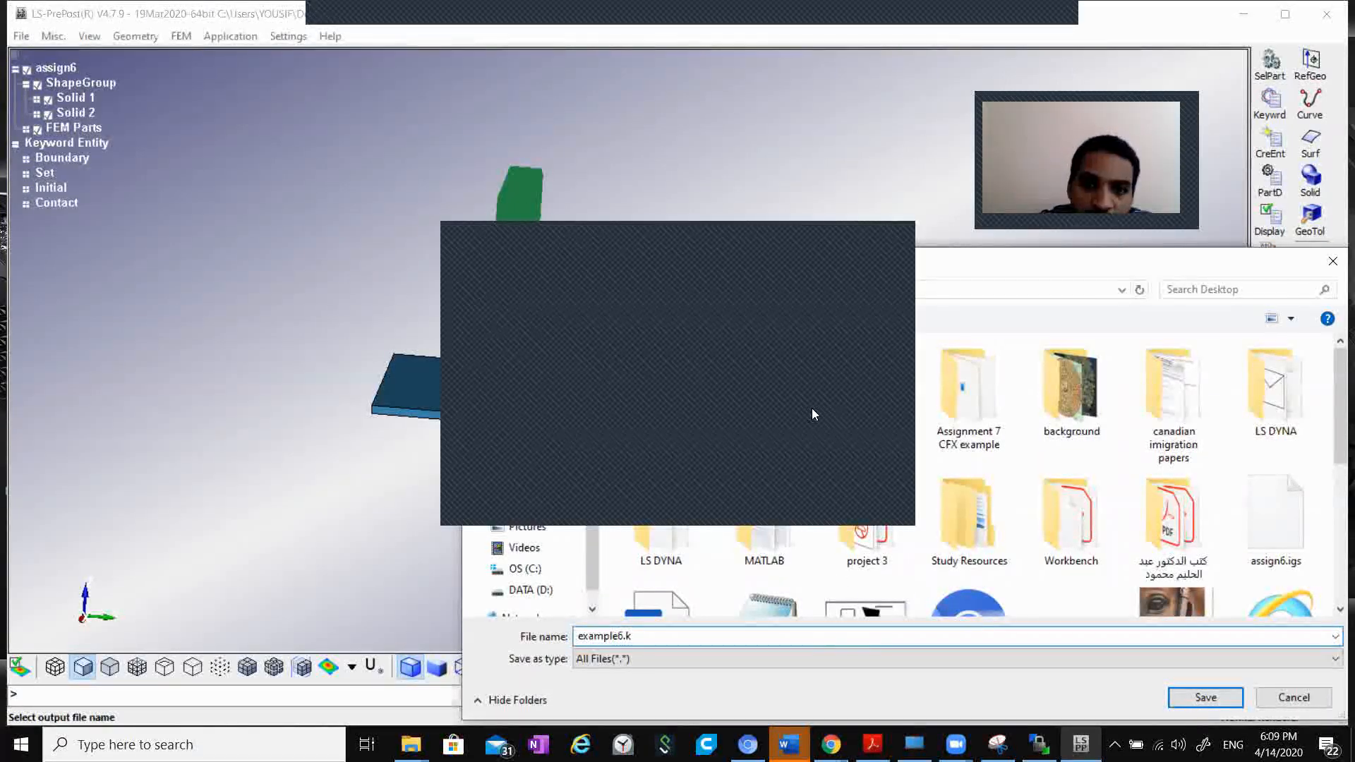
drag(879, 265, 878, 260)
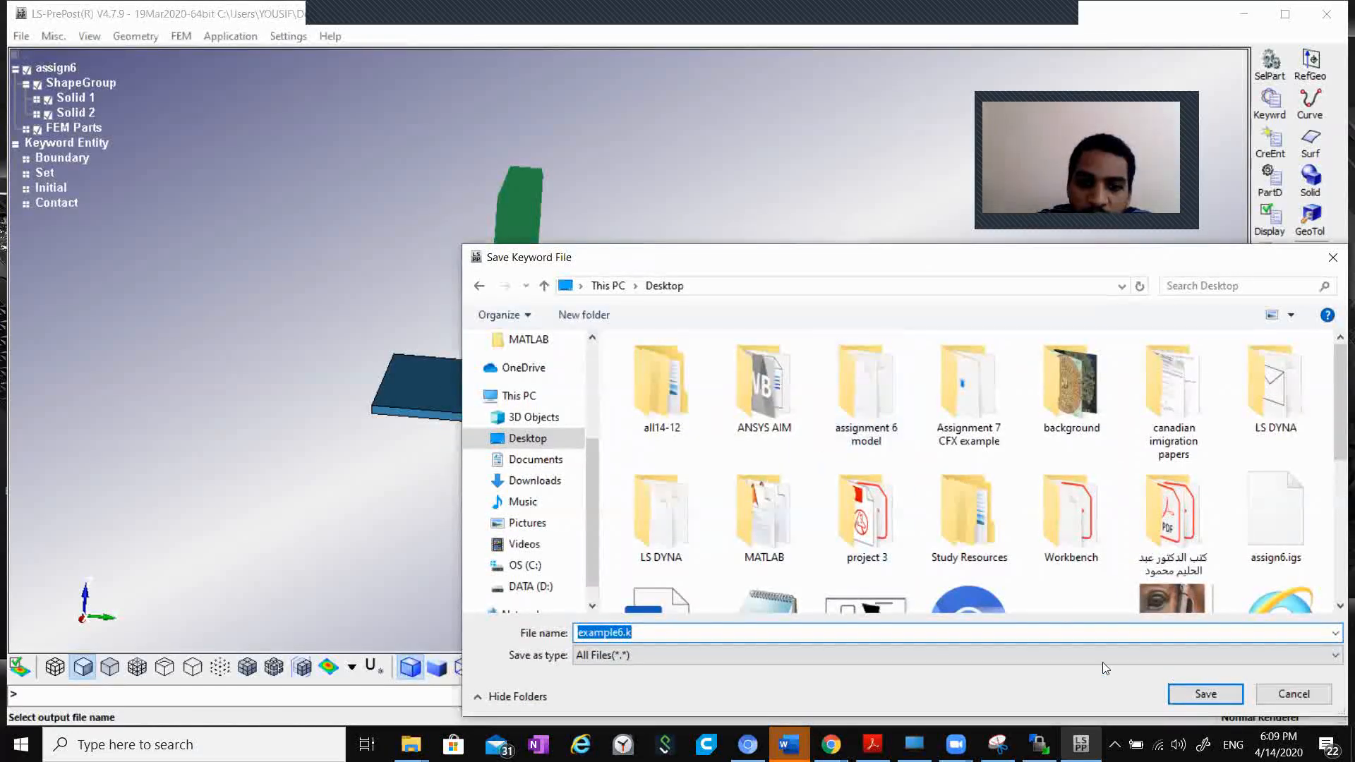
click(1205, 694)
click(929, 402)
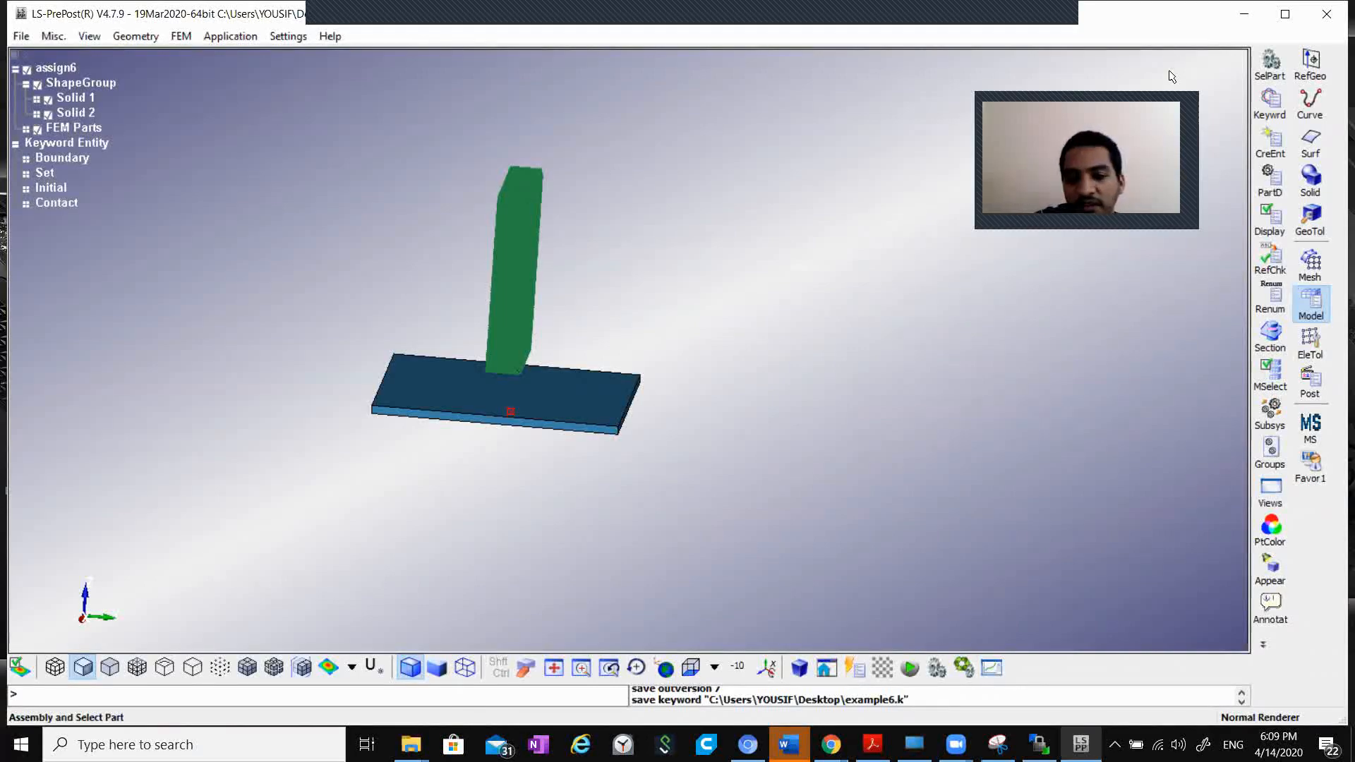
Step: Minimize the model window, switch to the d3plot results, play the drop animation forward, and stop it at about state 237
click(1244, 14)
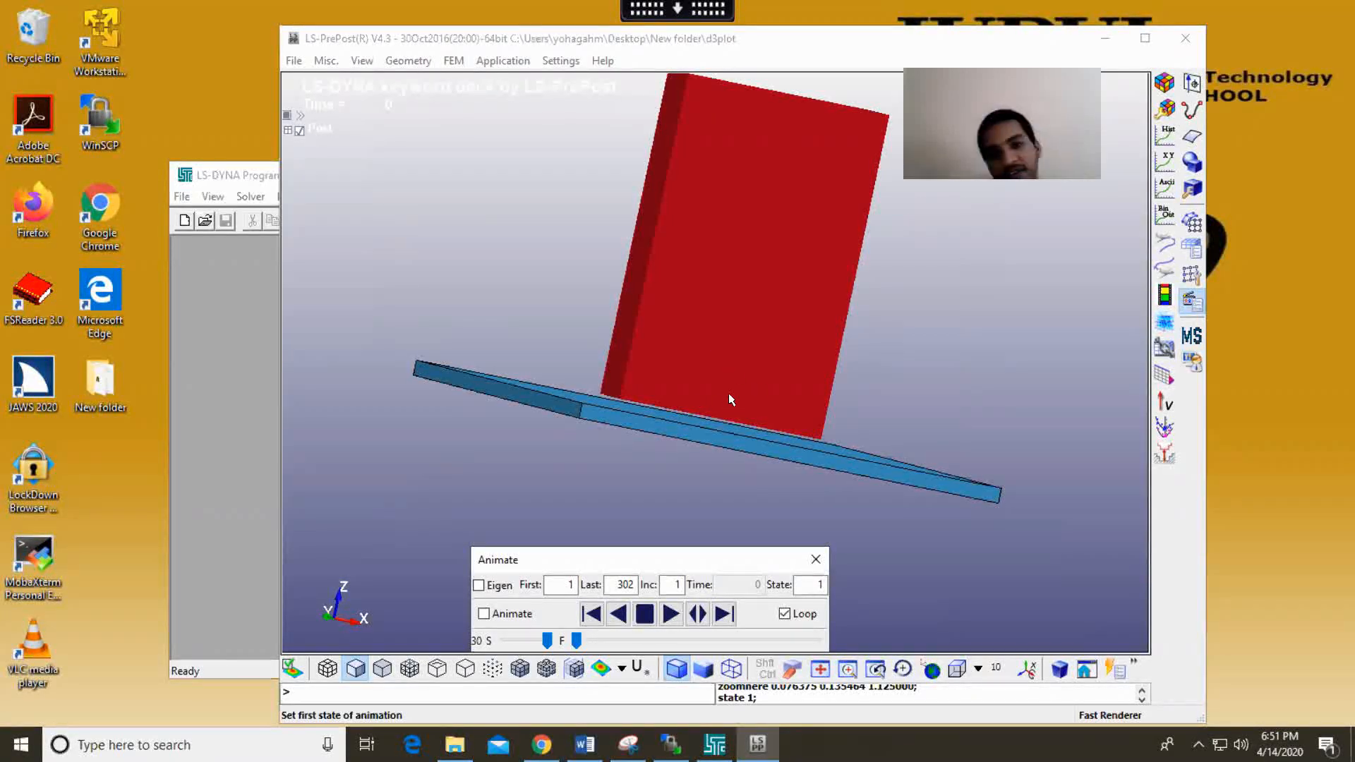
scroll(731, 392, down, 1)
scroll(733, 390, up, 4)
ctrl+drag(733, 390, 702, 559)
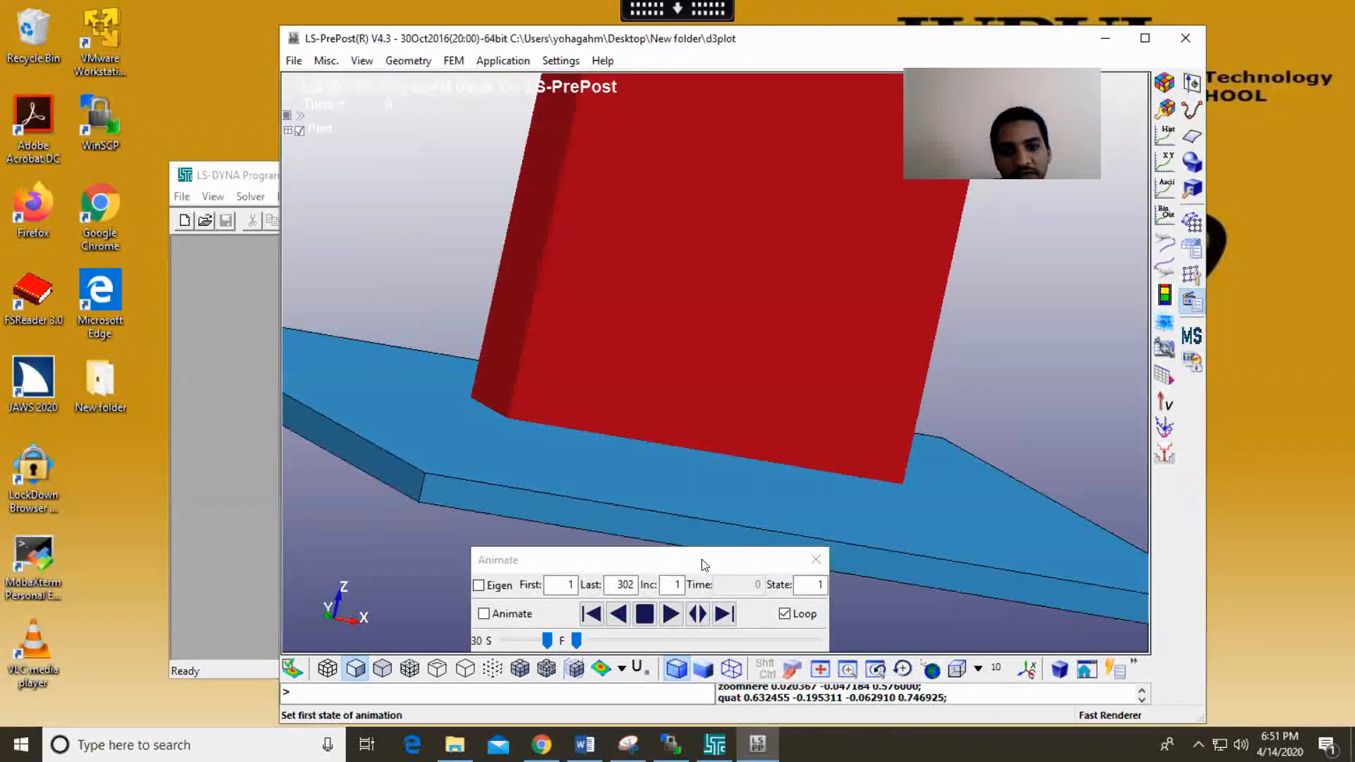
click(671, 614)
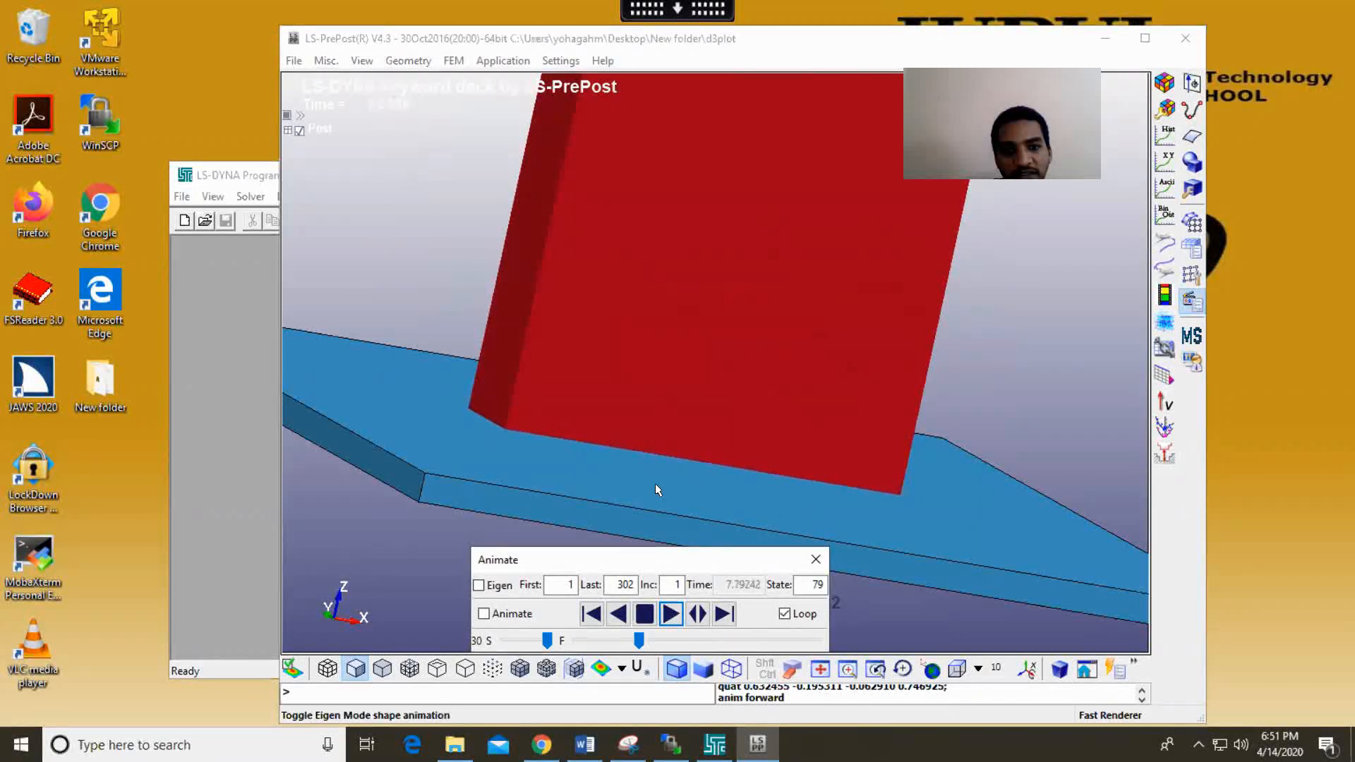
scroll(660, 513, down, 2)
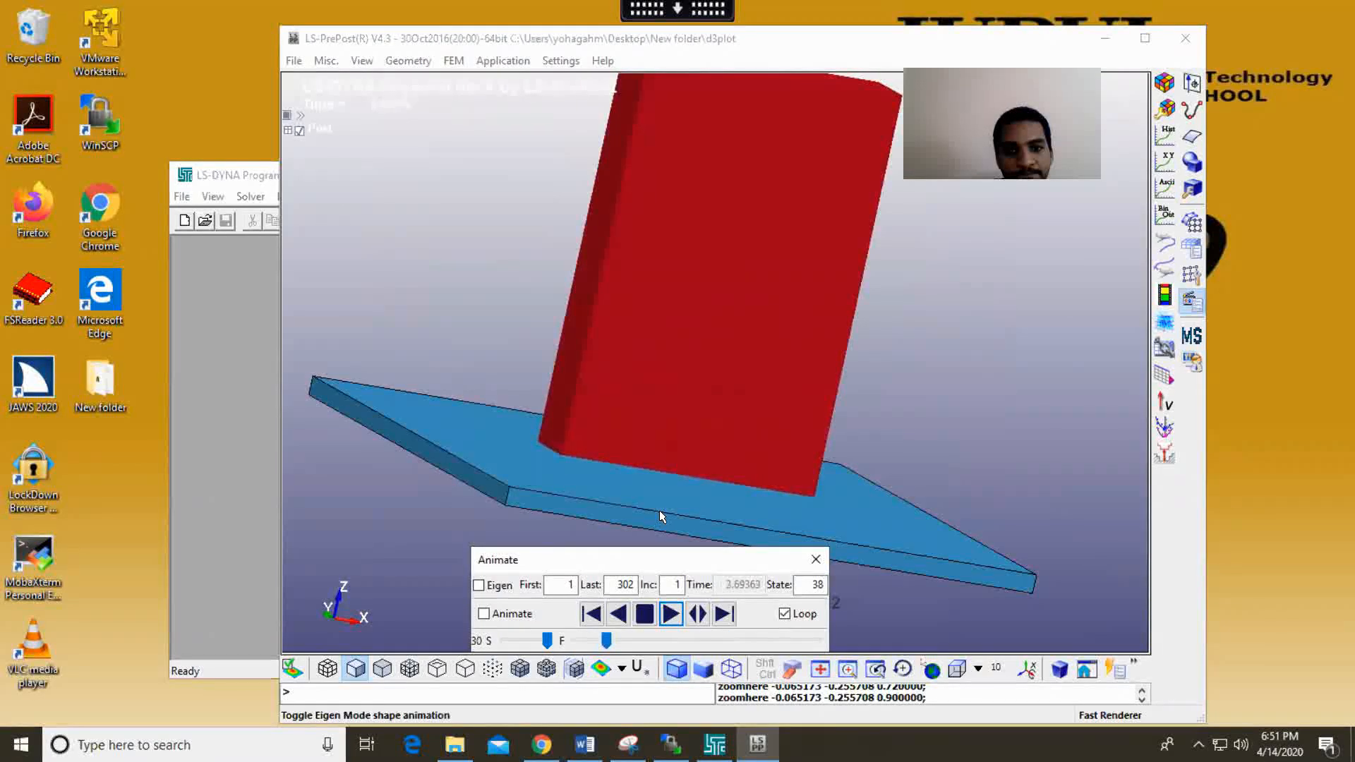
click(645, 613)
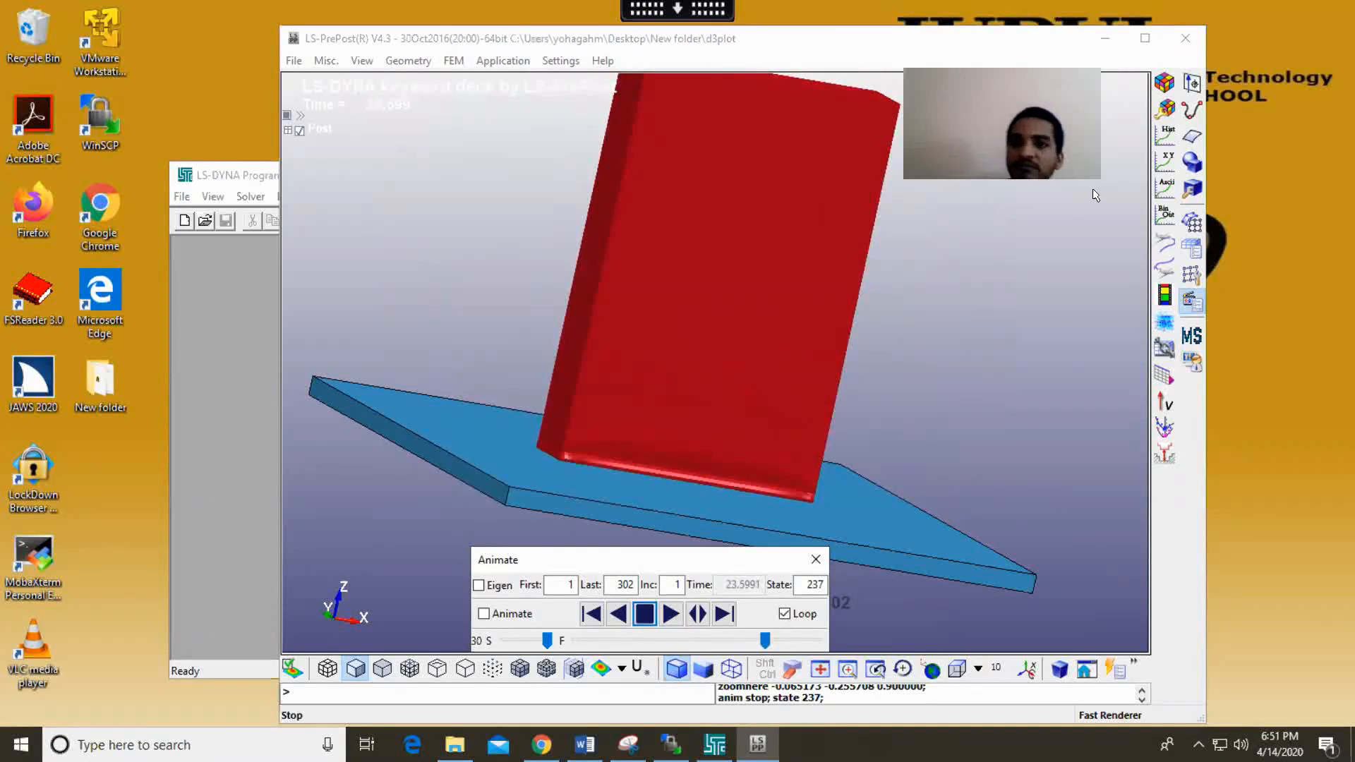
Step: Display the Von Mises stress fringe on the results and move the animation back to state 77
click(1165, 83)
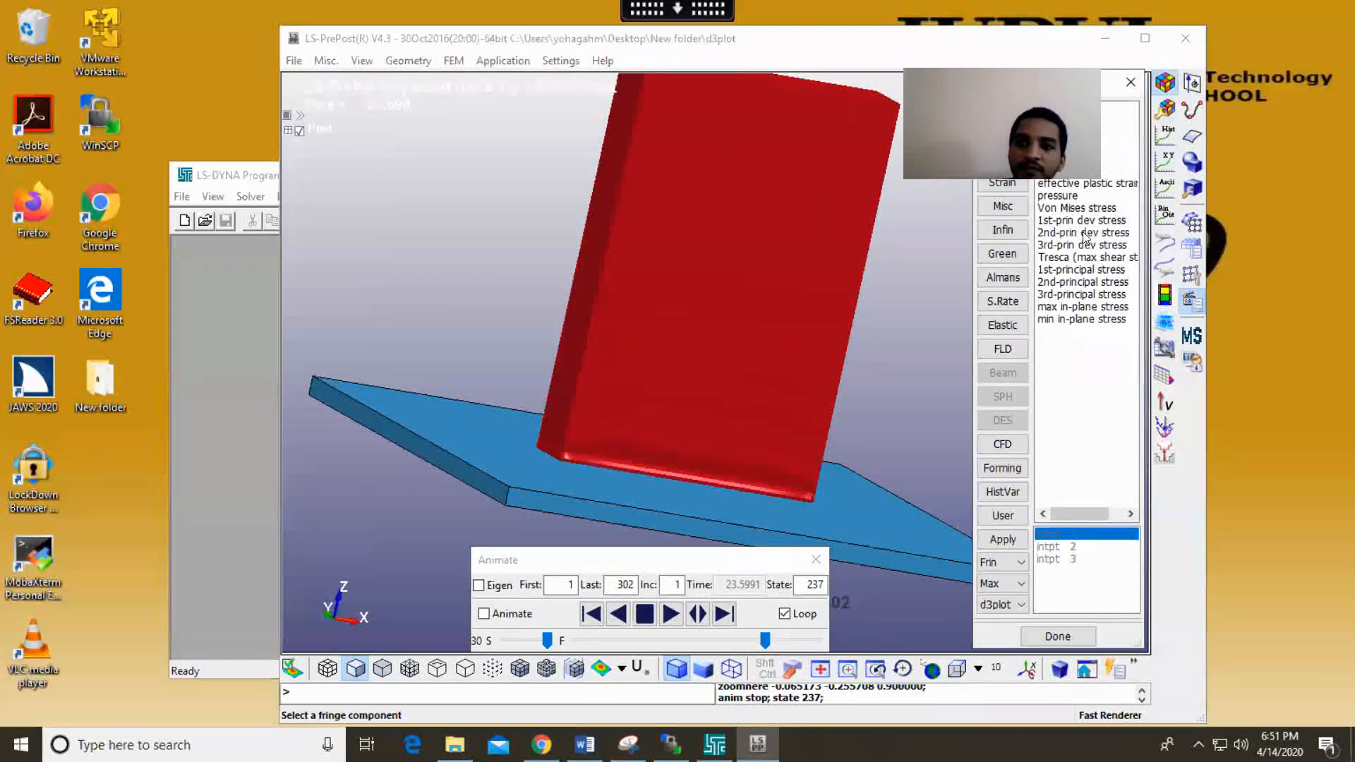
click(1079, 208)
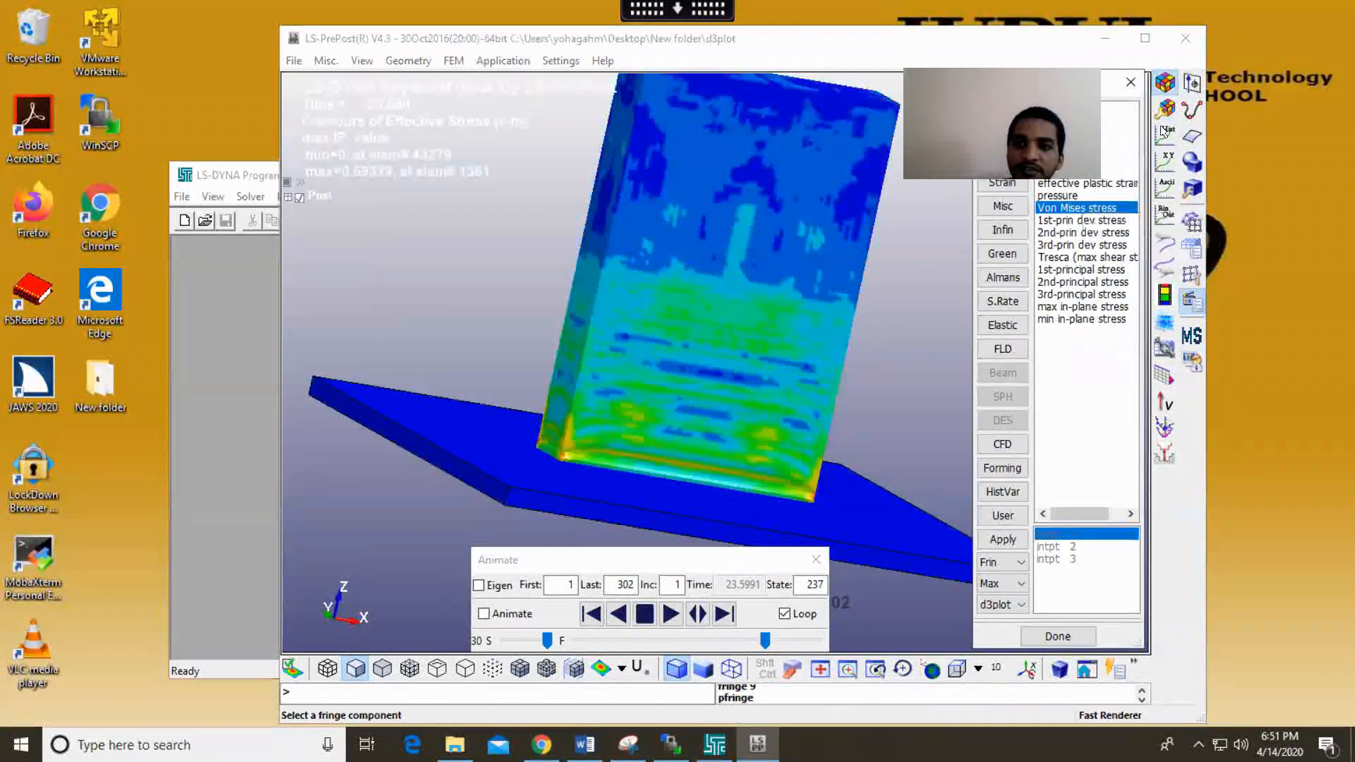
click(607, 638)
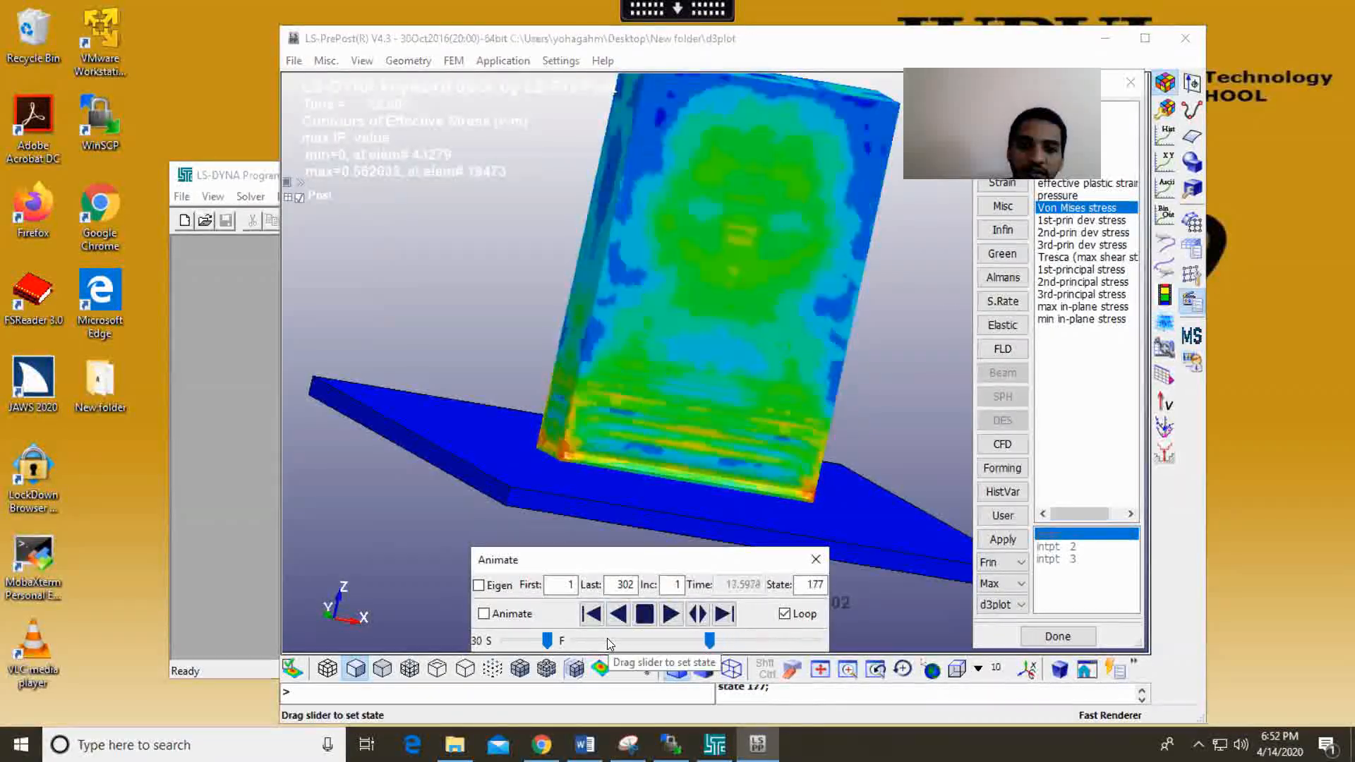
click(607, 639)
click(607, 639)
click(607, 639)
click(607, 639)
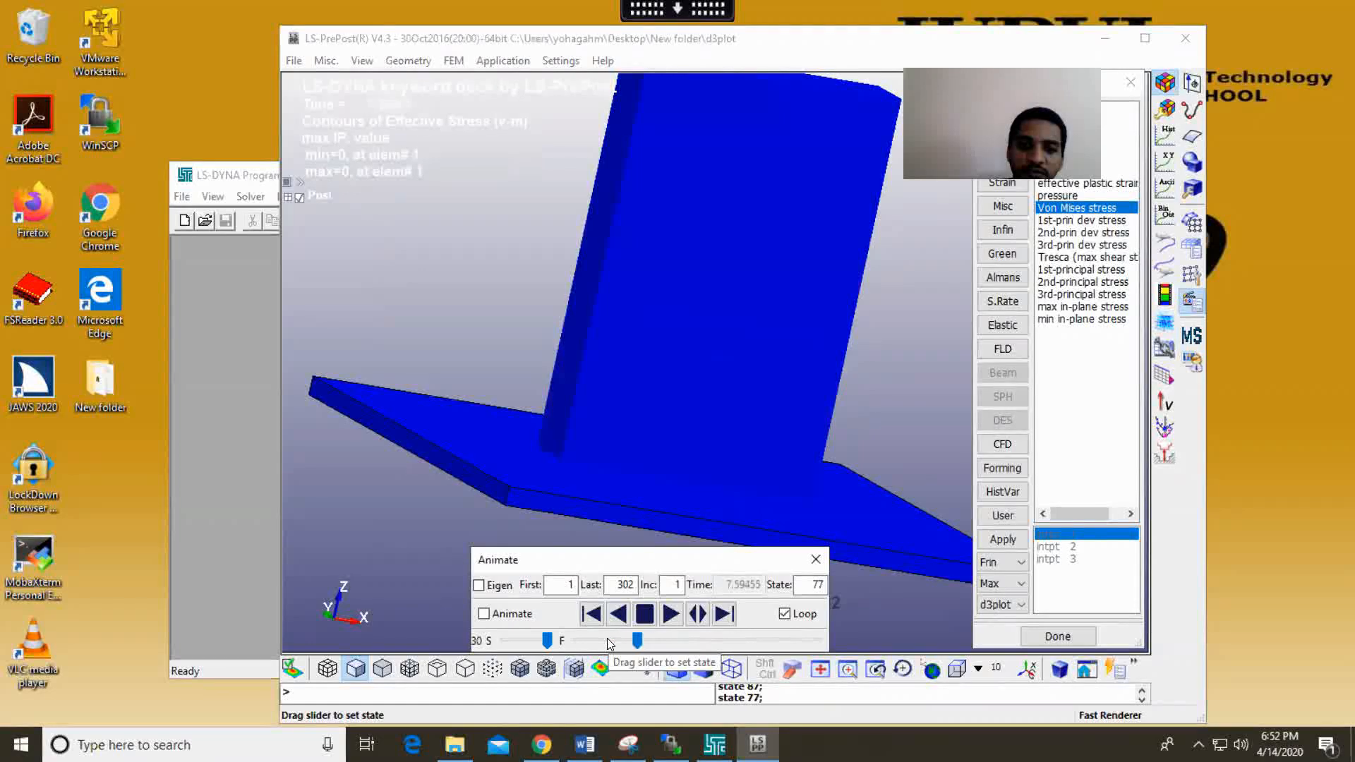
Step: Advance the Von Mises results state by state to state 98, and play the animation forward, stopping at state 169
click(727, 615)
click(729, 617)
click(729, 617)
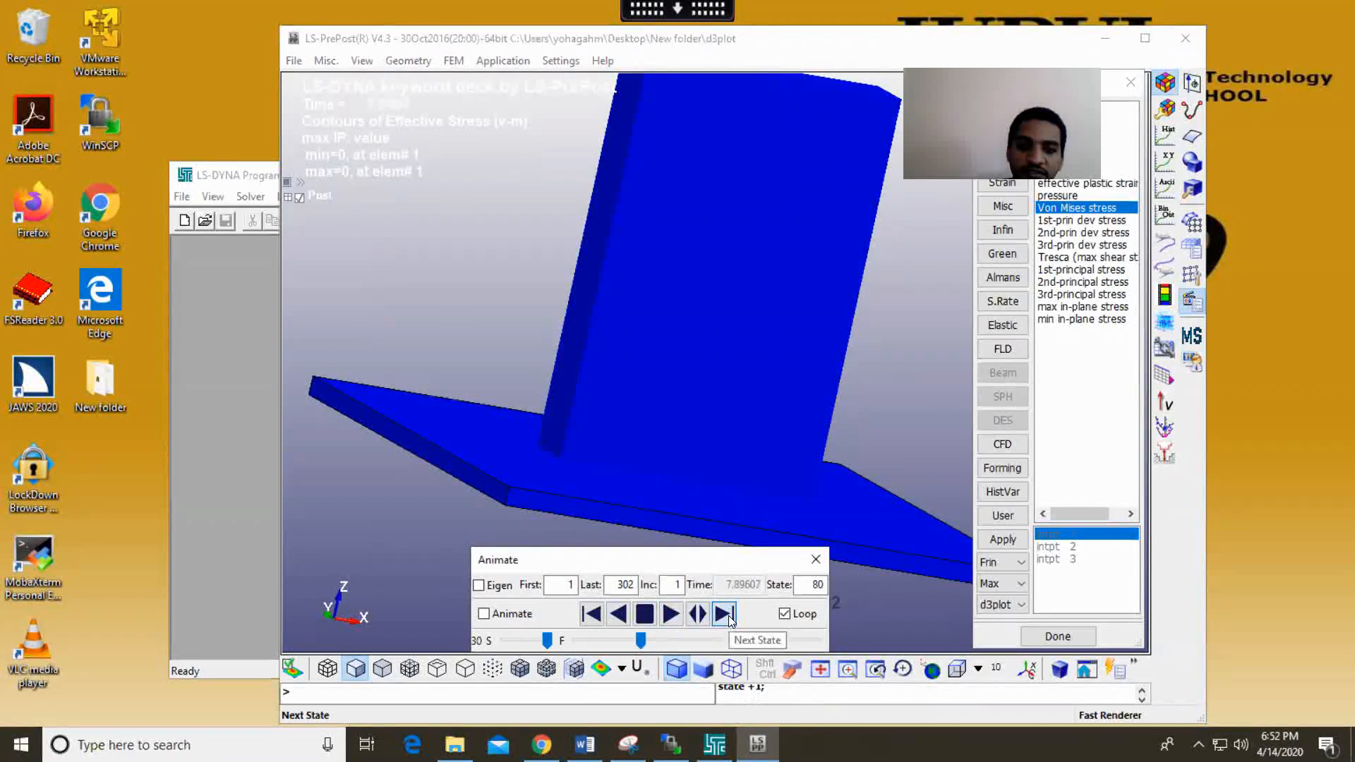
click(728, 616)
click(728, 616)
click(728, 615)
click(728, 616)
click(730, 618)
click(730, 618)
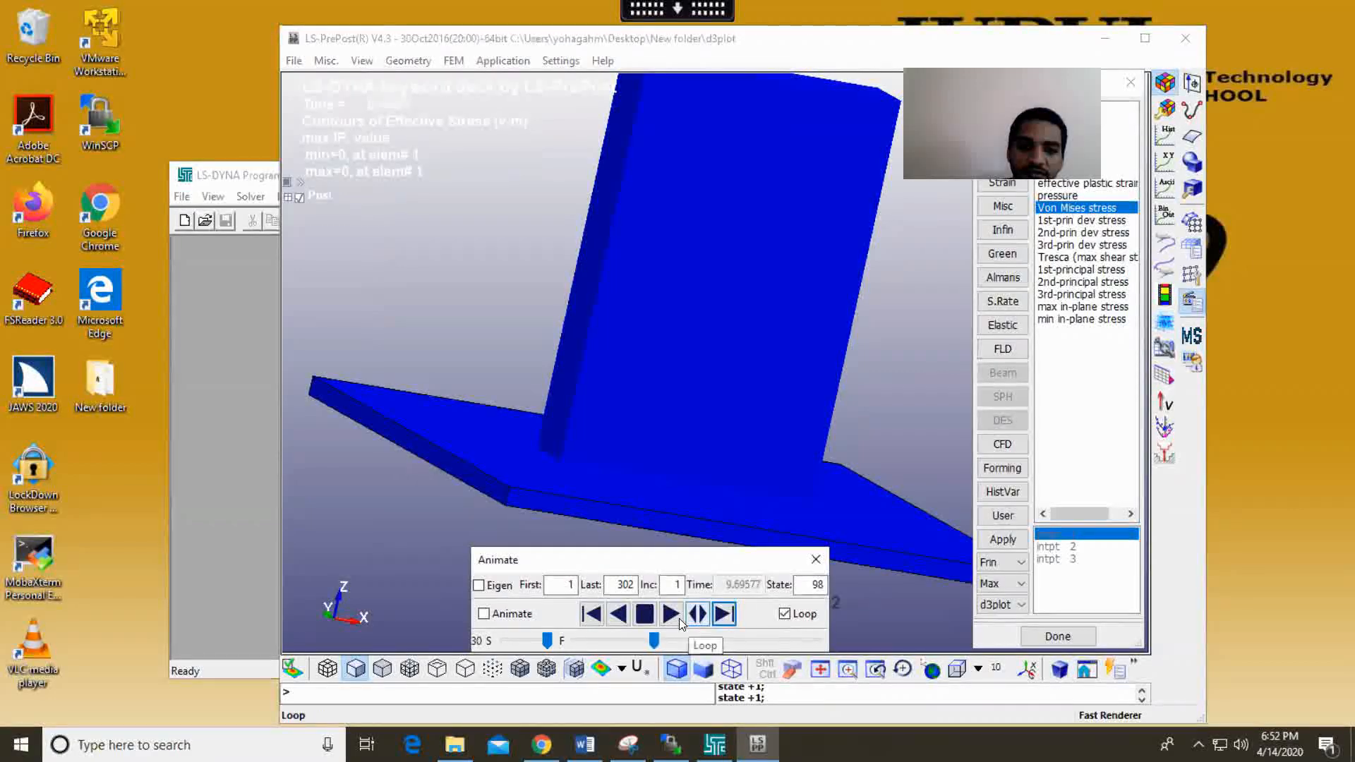
click(677, 617)
click(645, 616)
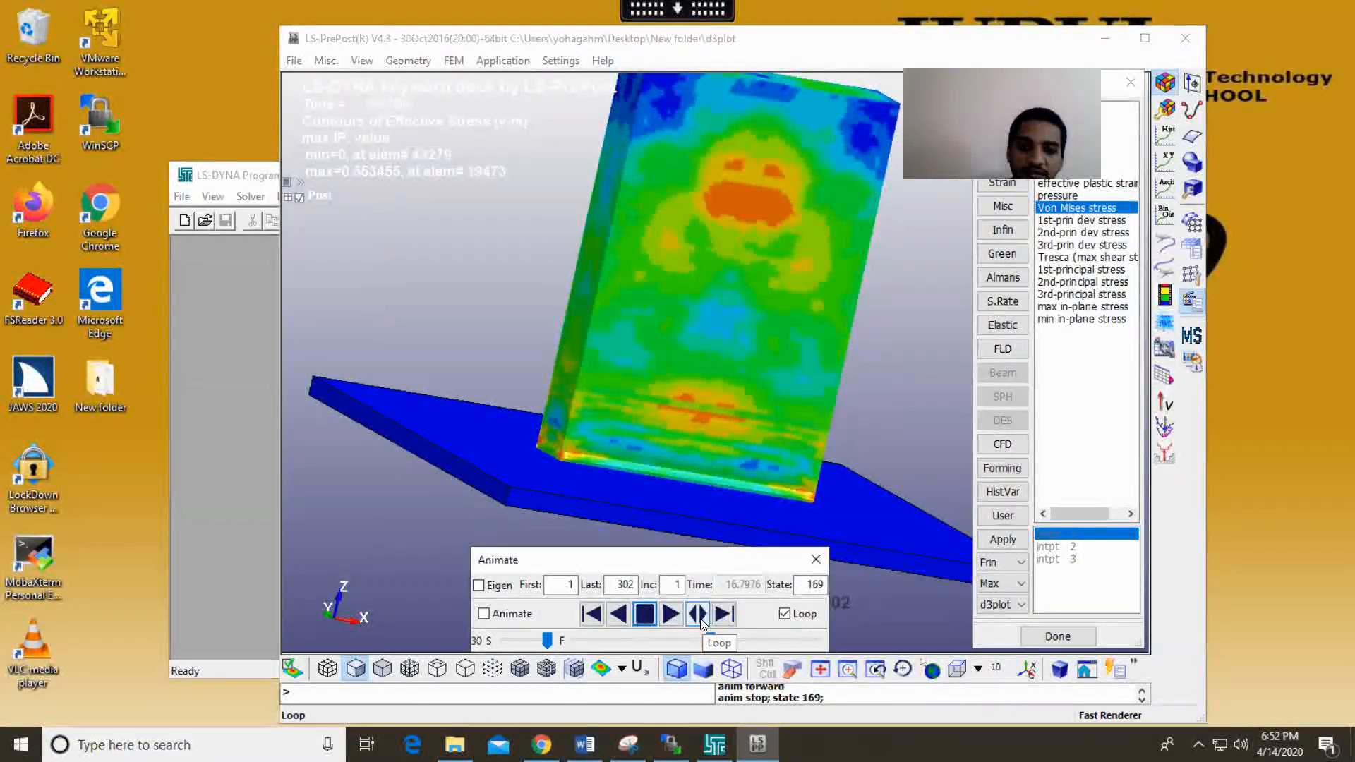
Step: Advance the Von Mises results state by state to state 183 and close the fringe component settings
click(729, 617)
click(730, 617)
click(729, 617)
click(729, 618)
click(729, 617)
click(730, 617)
click(730, 617)
click(729, 617)
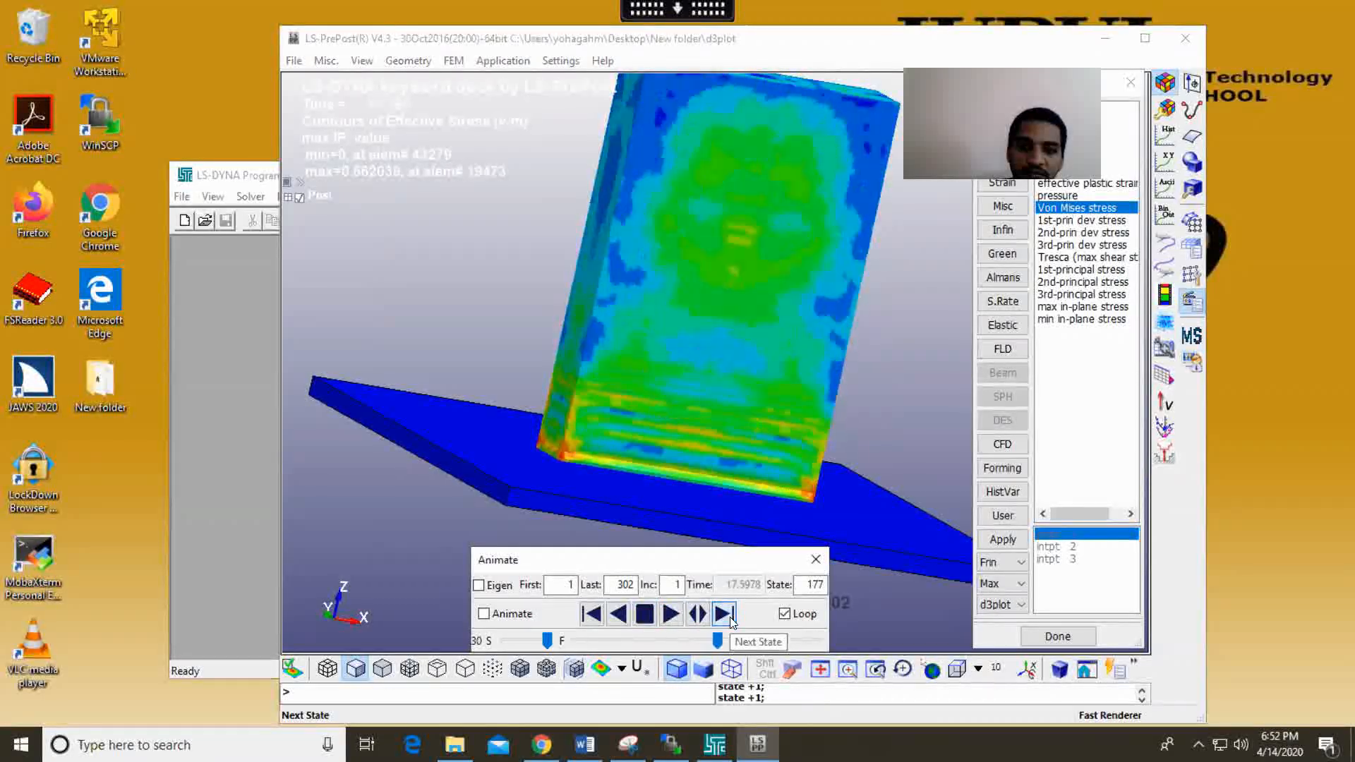
click(730, 618)
click(729, 617)
click(730, 618)
click(729, 618)
click(729, 617)
click(730, 618)
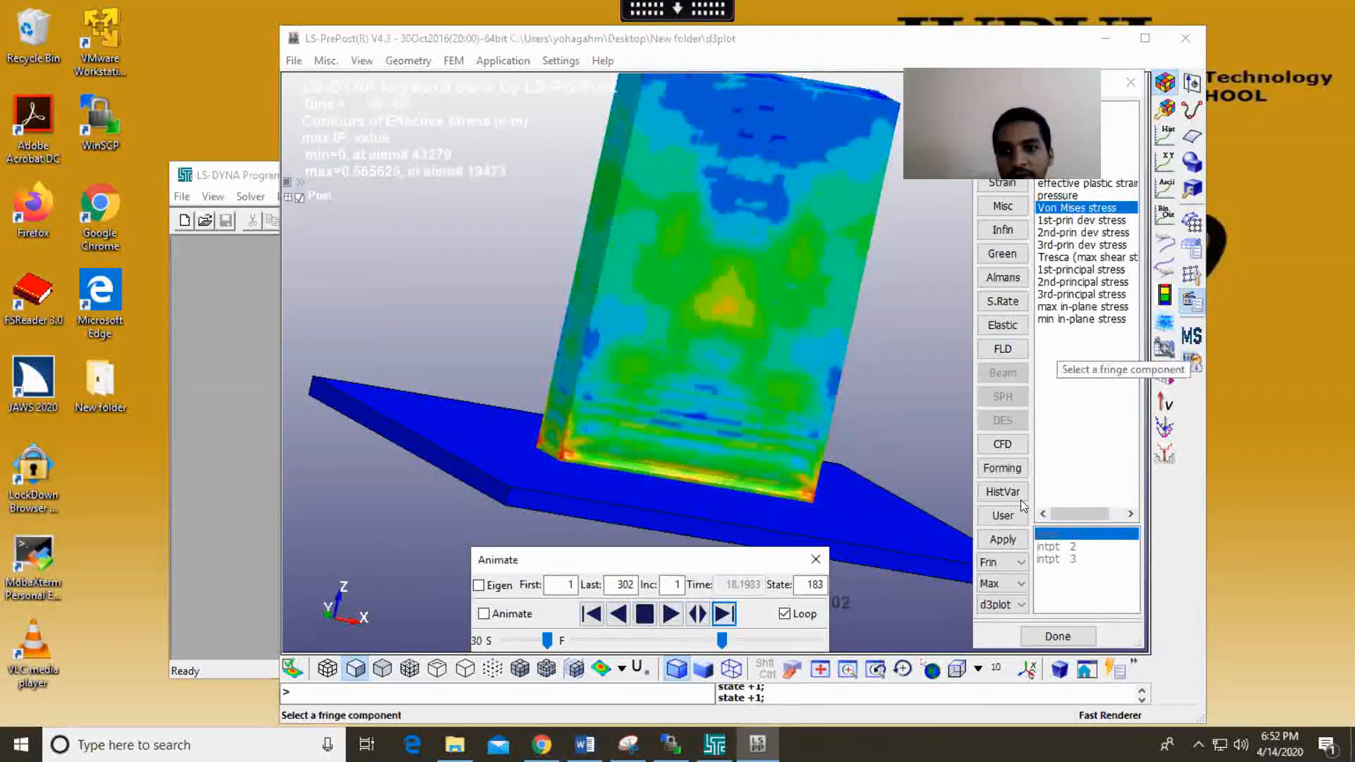
click(1084, 636)
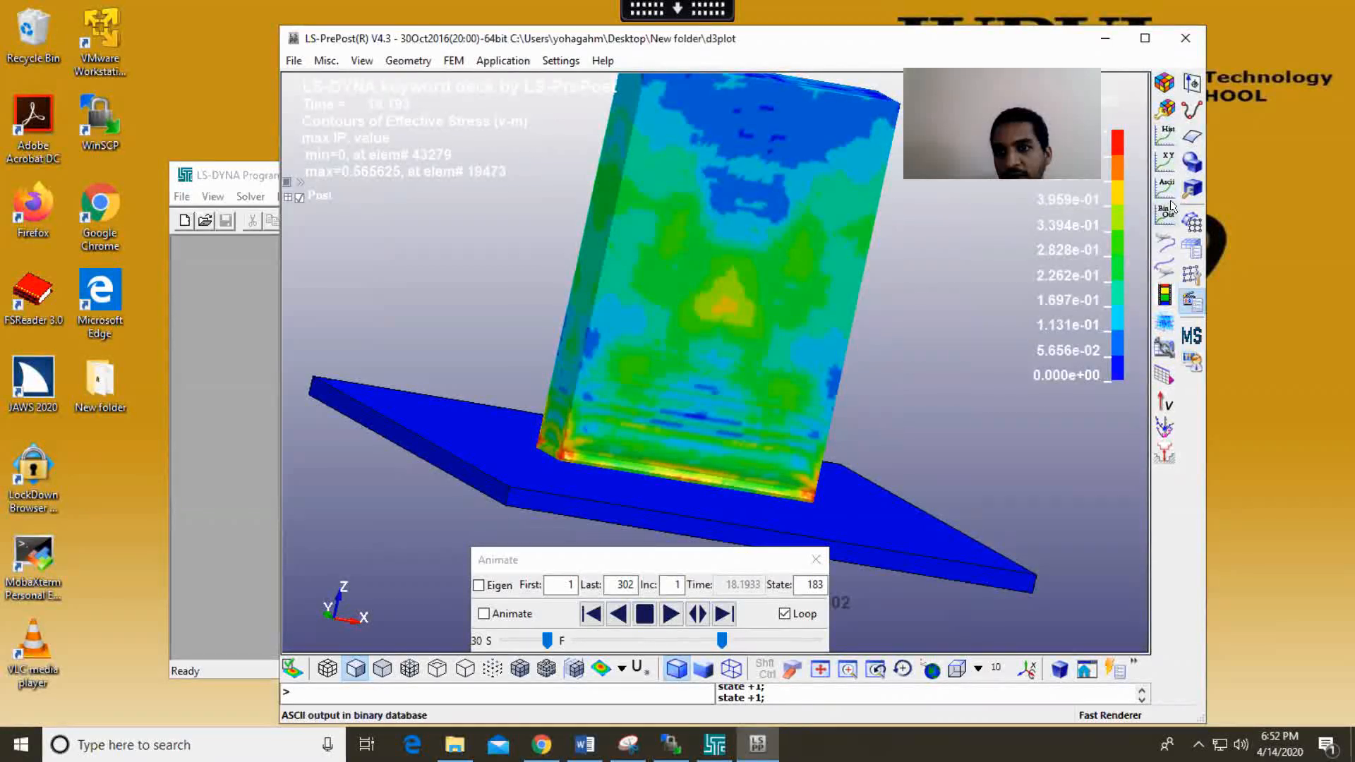
Step: Plot the global Total Energy time history of the drop results, and close the plot after viewing it
click(1169, 136)
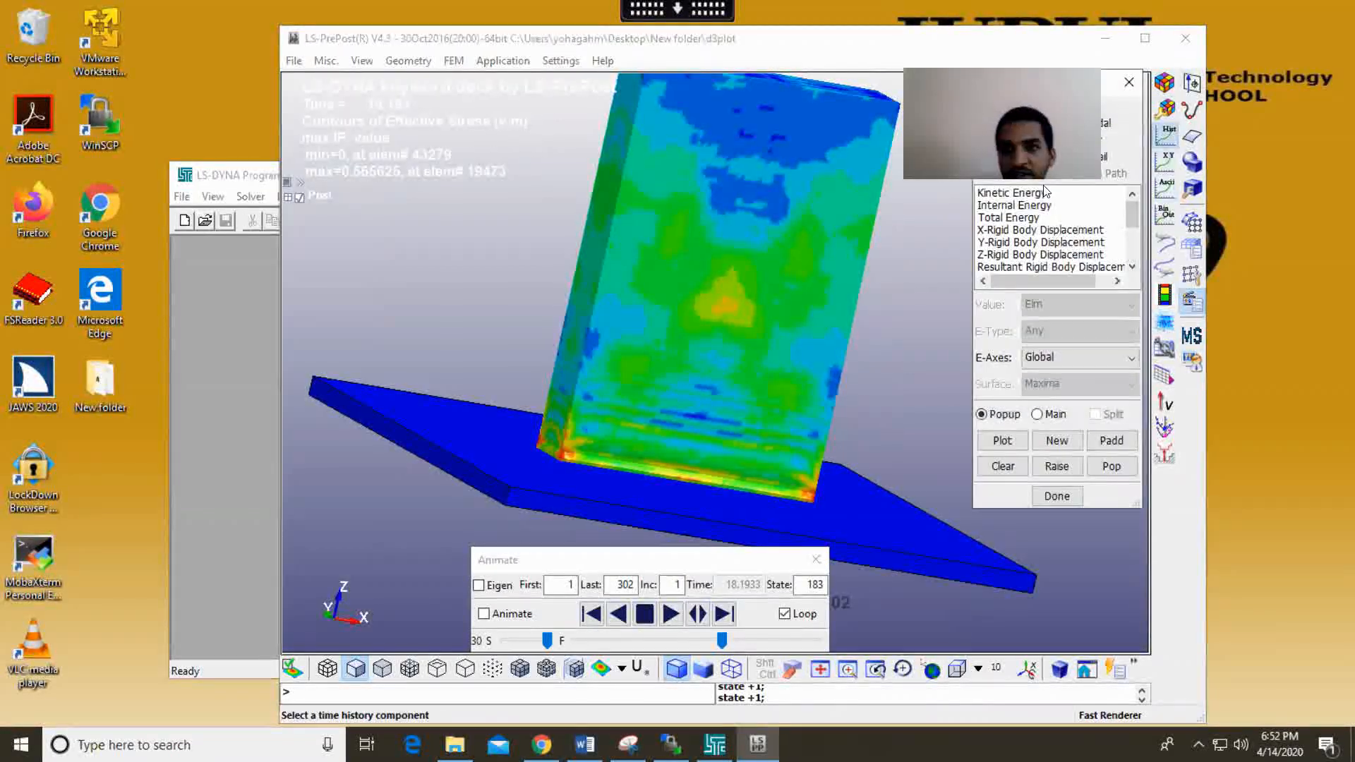
click(1019, 219)
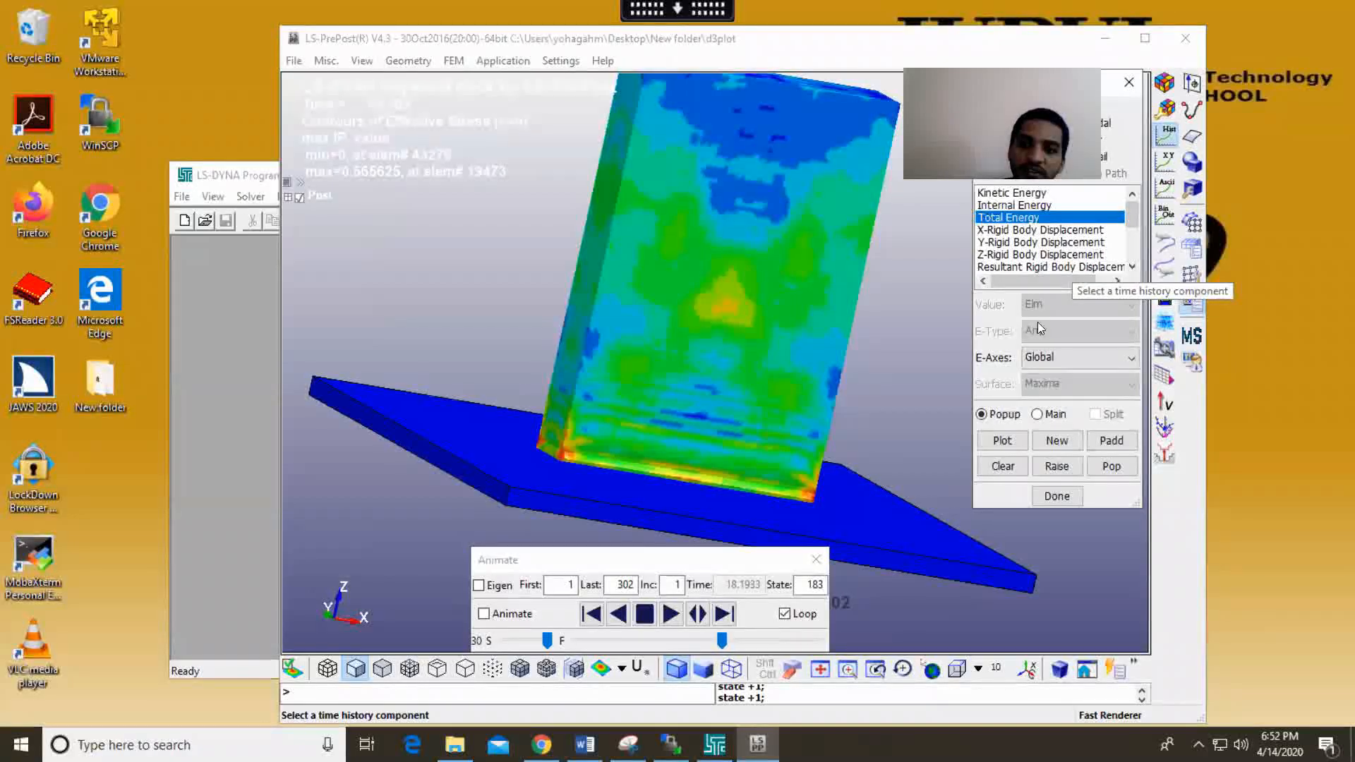
click(1016, 442)
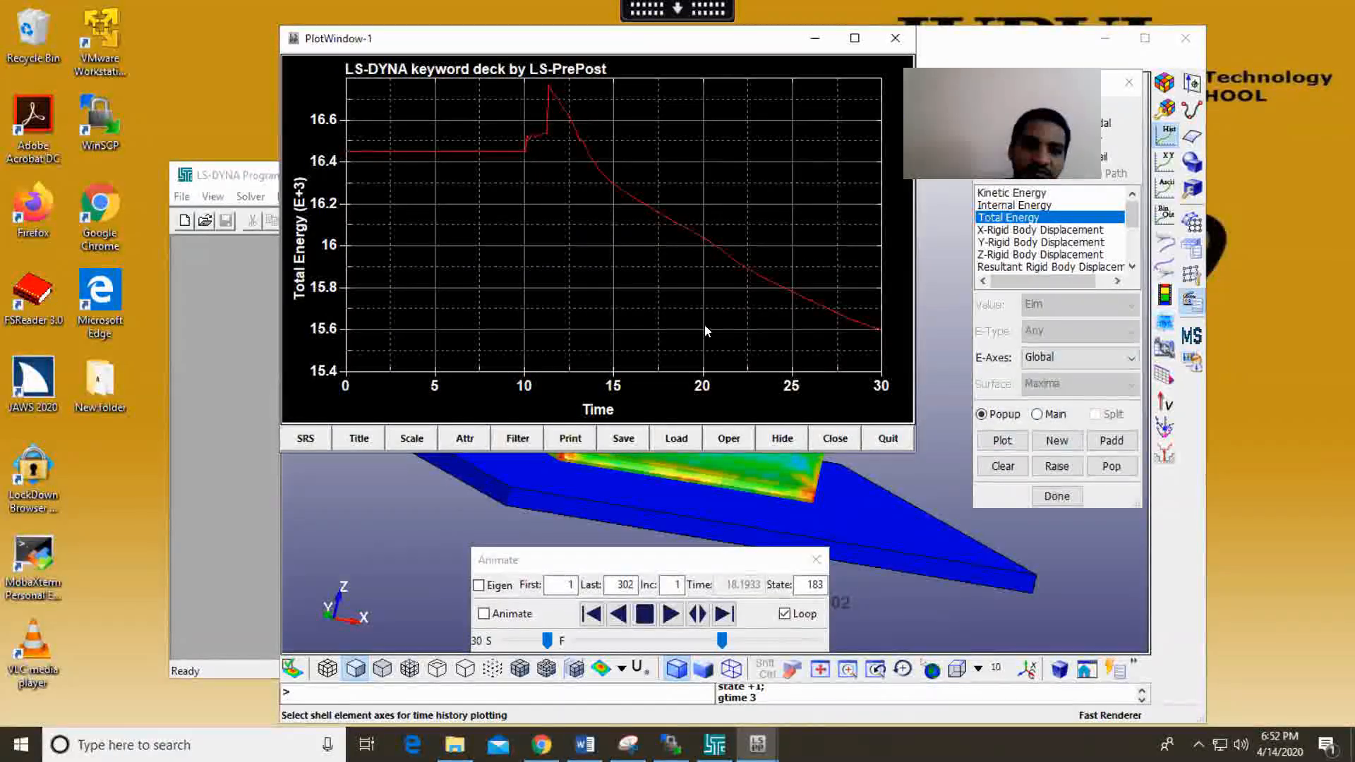
click(887, 438)
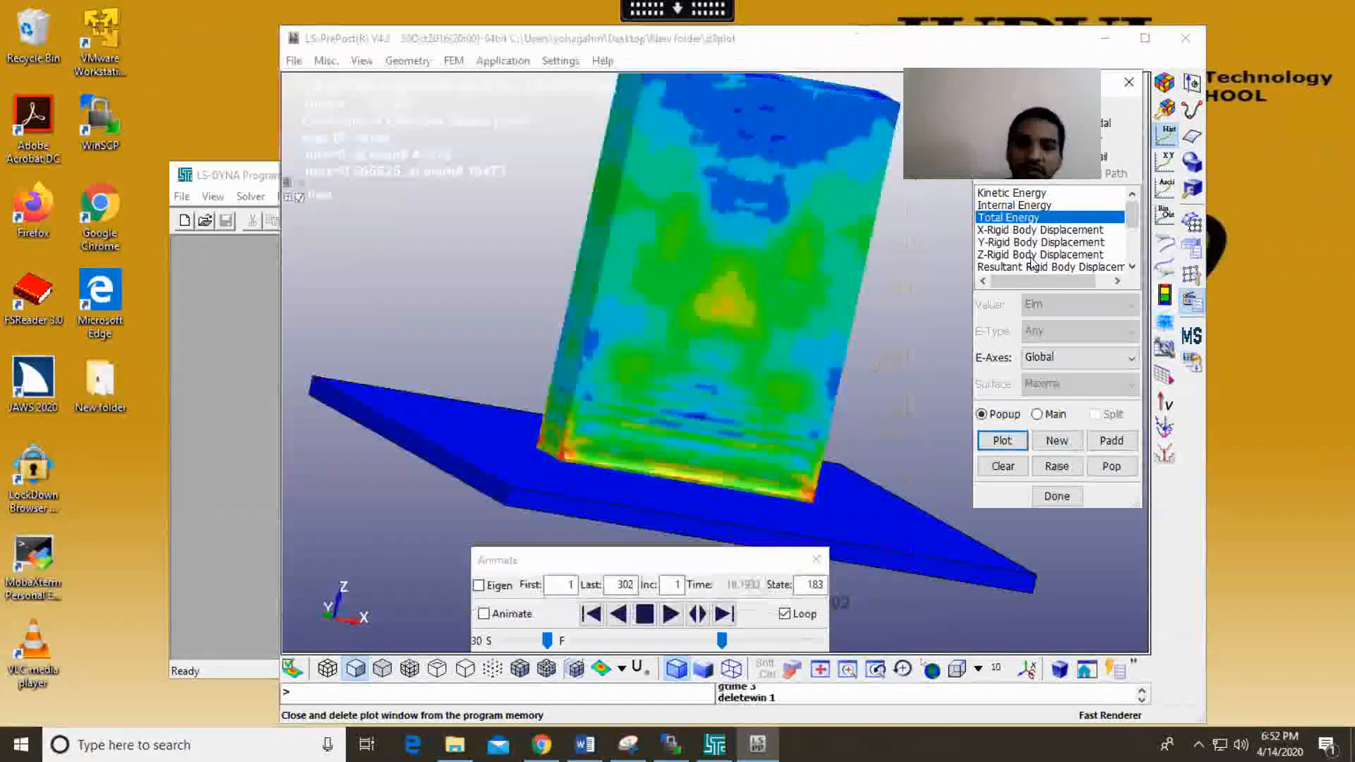
Step: Plot the element history of Effective Plastic Strain for the whole box, selected by part, and bring the plot window to the front
scroll(1038, 226, down, 1)
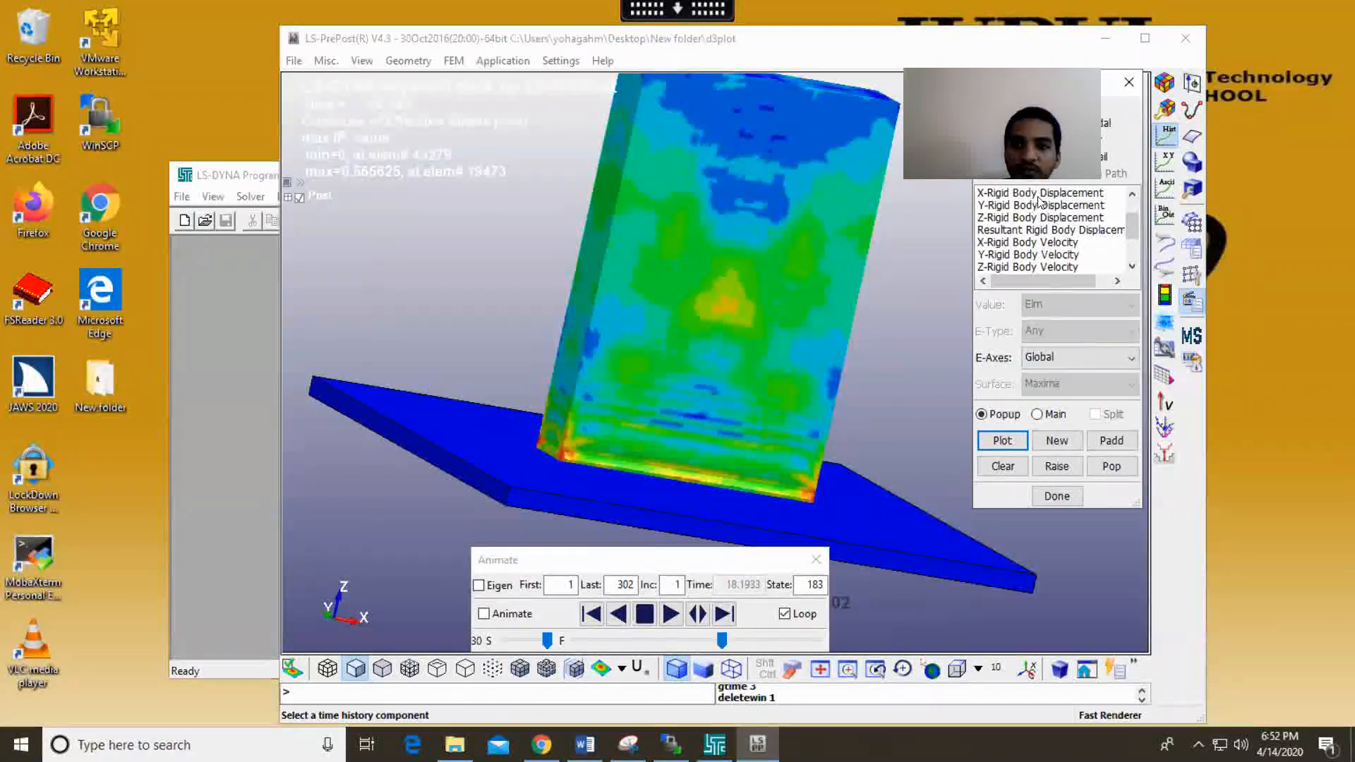
click(998, 156)
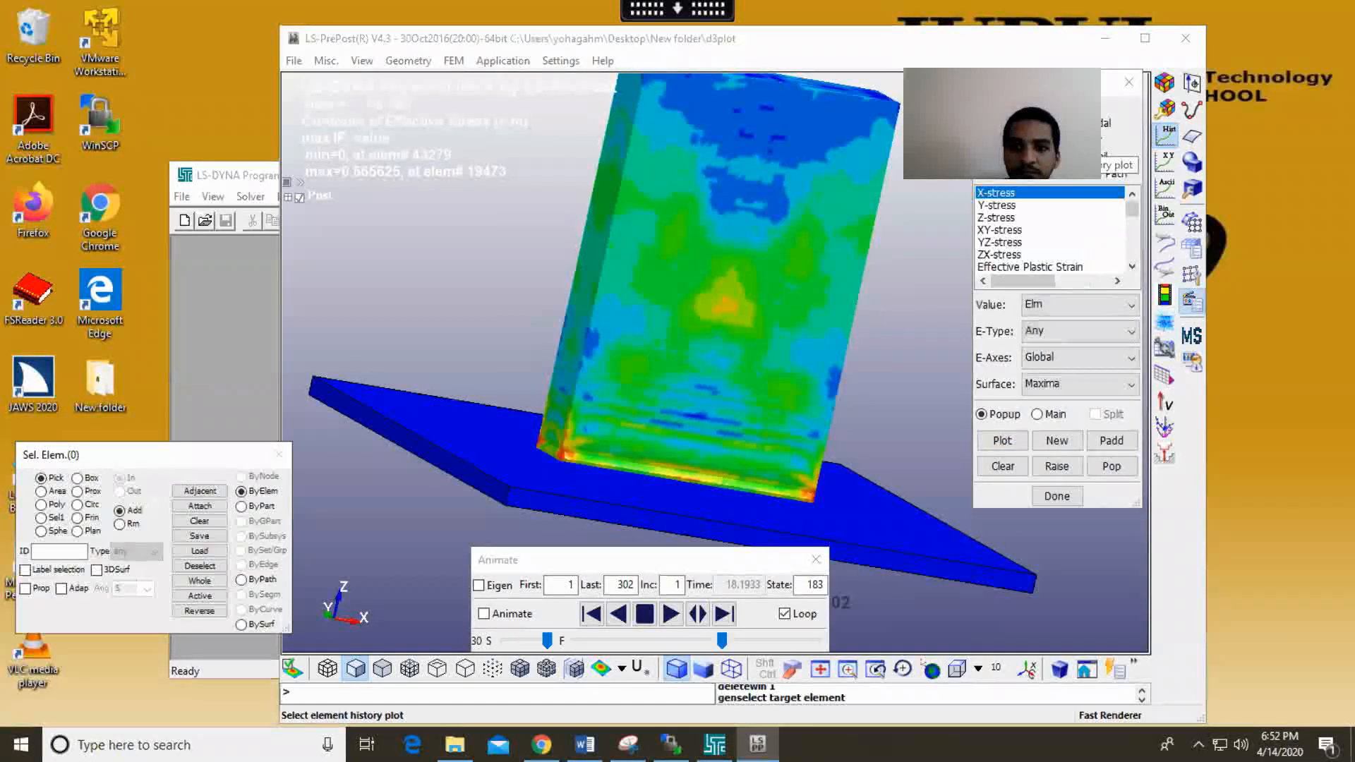
scroll(1038, 233, down, 2)
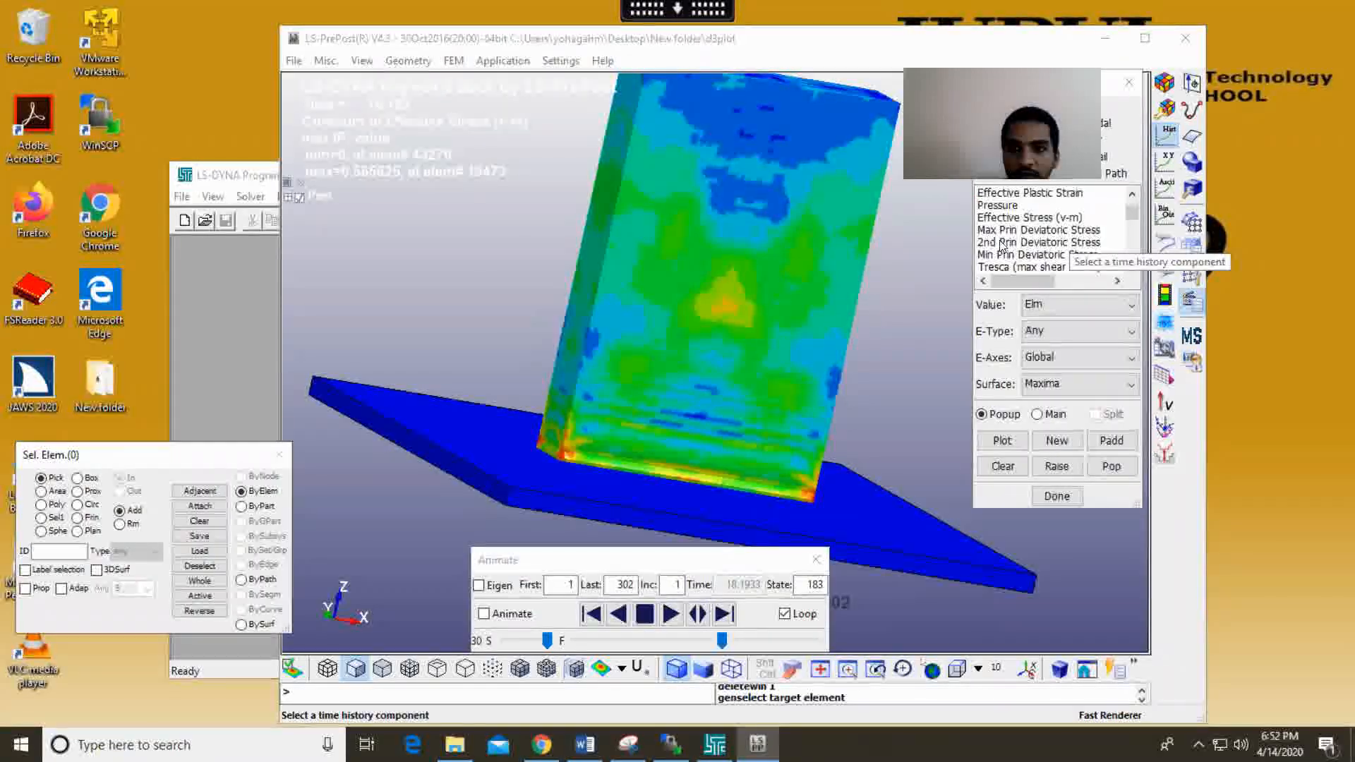
click(1029, 196)
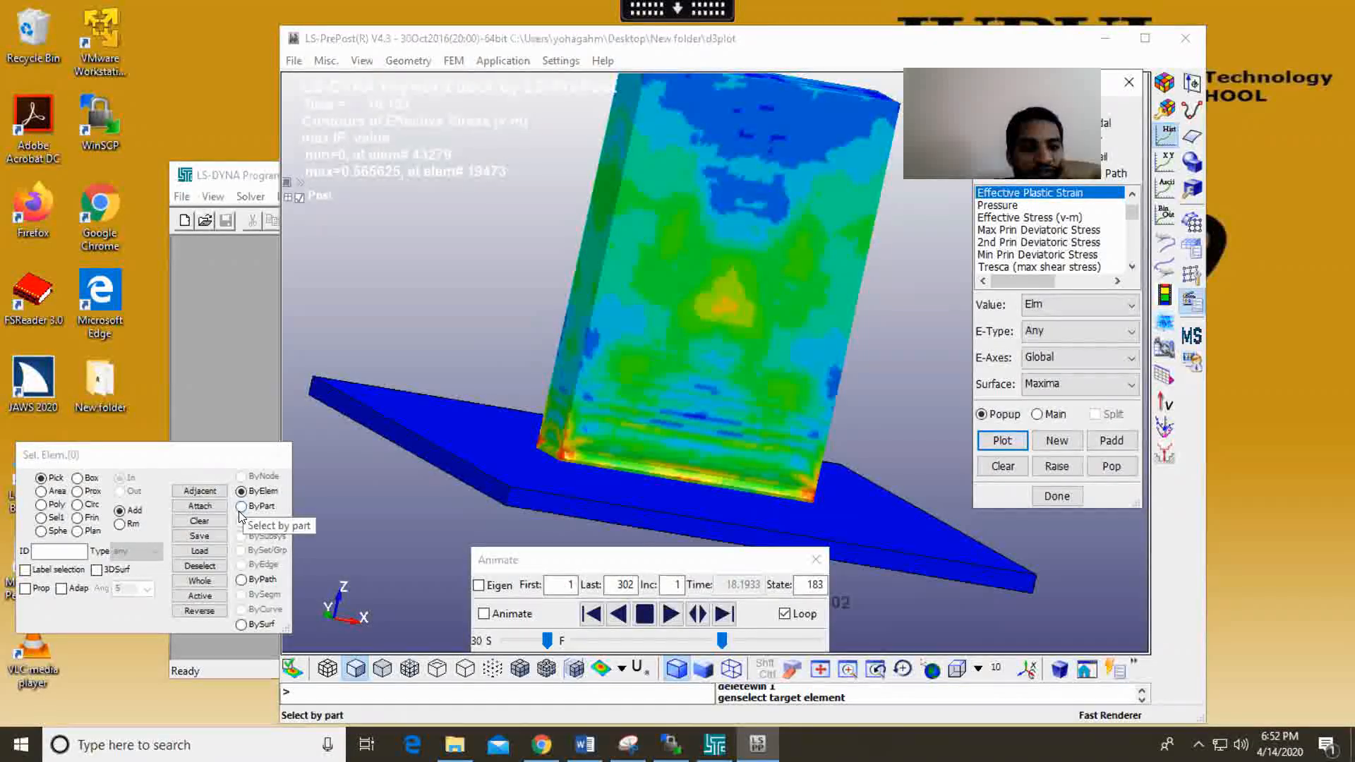
click(813, 399)
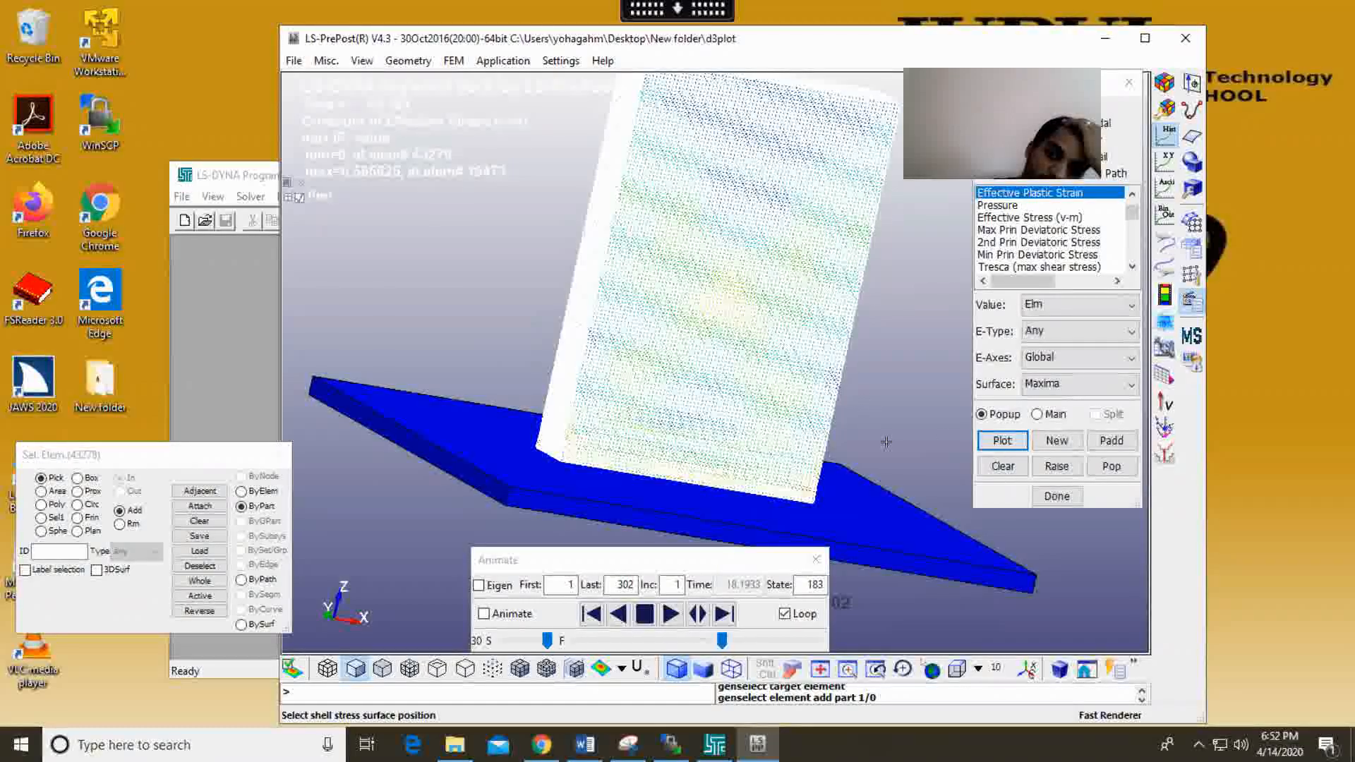
click(1009, 450)
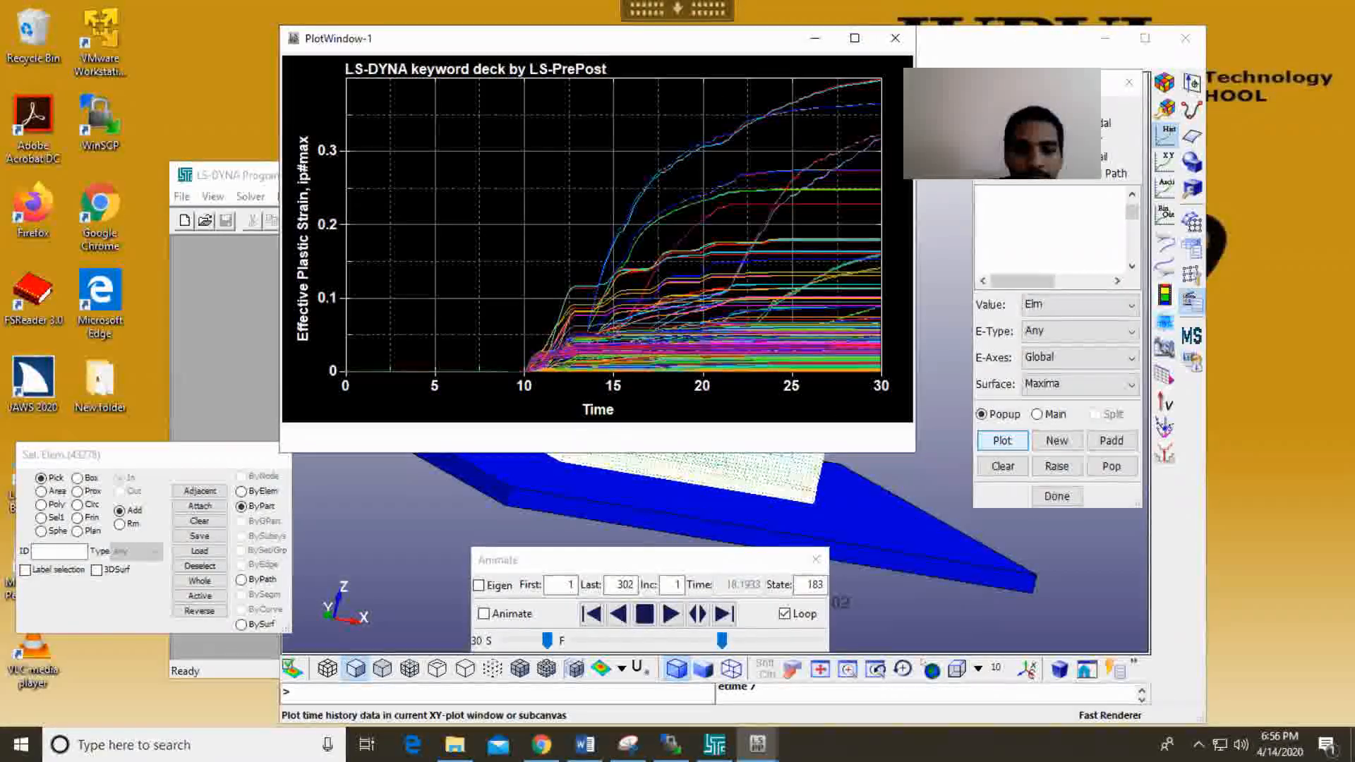
mouse_move(757, 745)
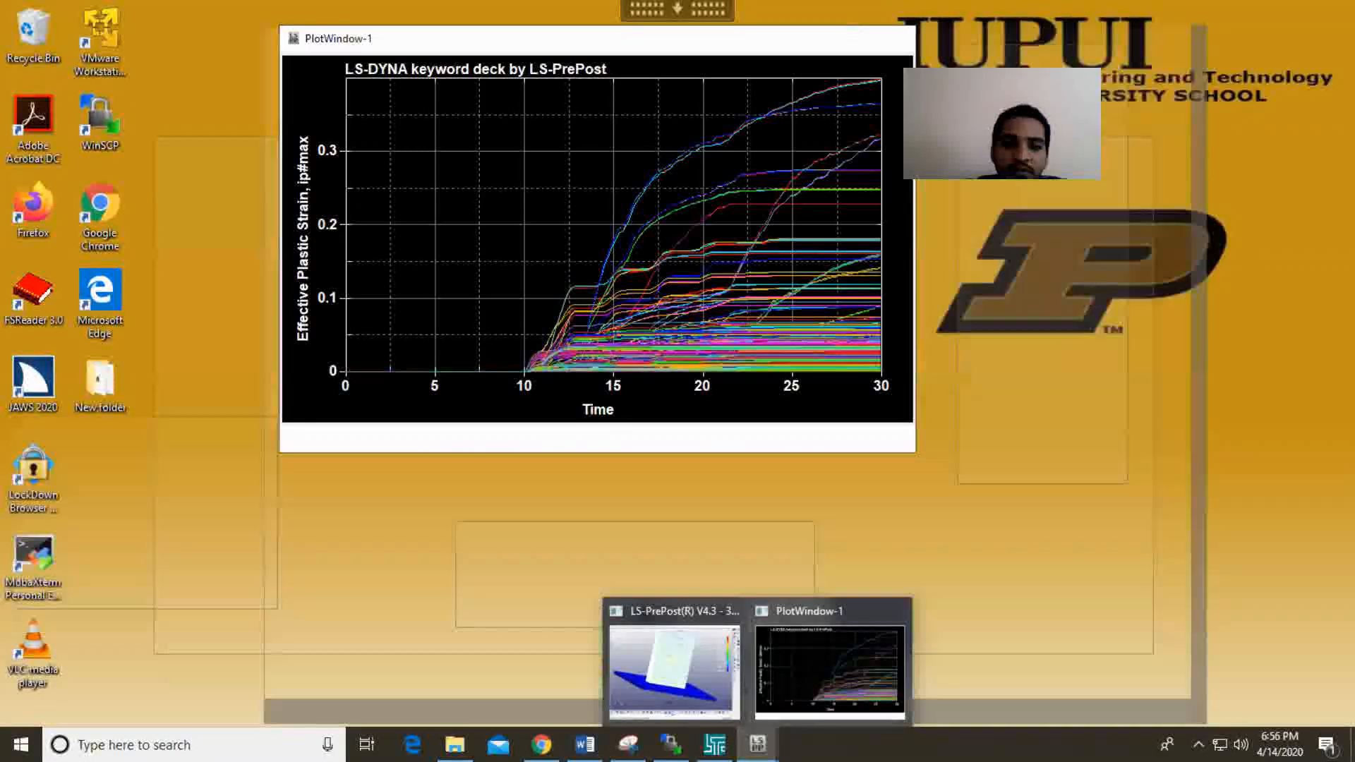
click(830, 671)
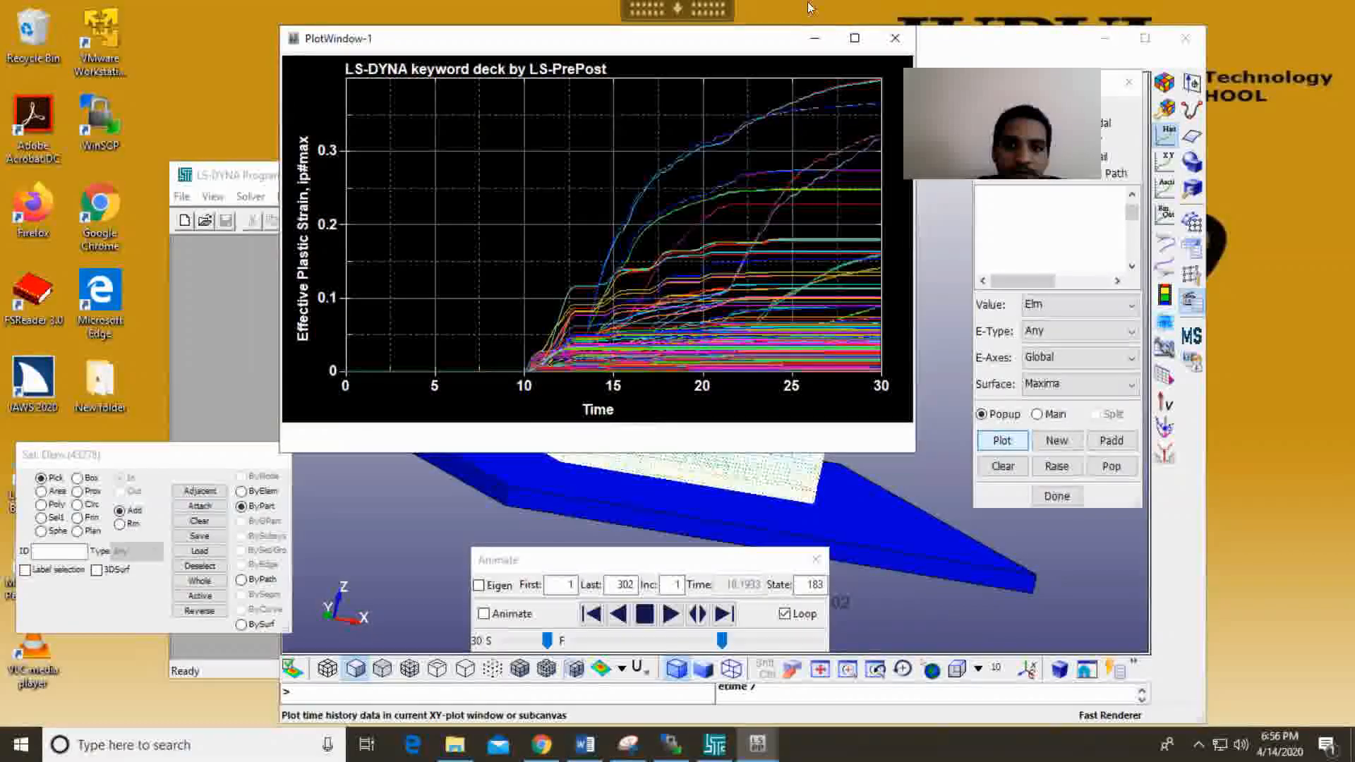
Step: Switch from the remote lab session to the local desktop, reopen the session to check the plastic strain plot, and return to the local desktop
click(664, 14)
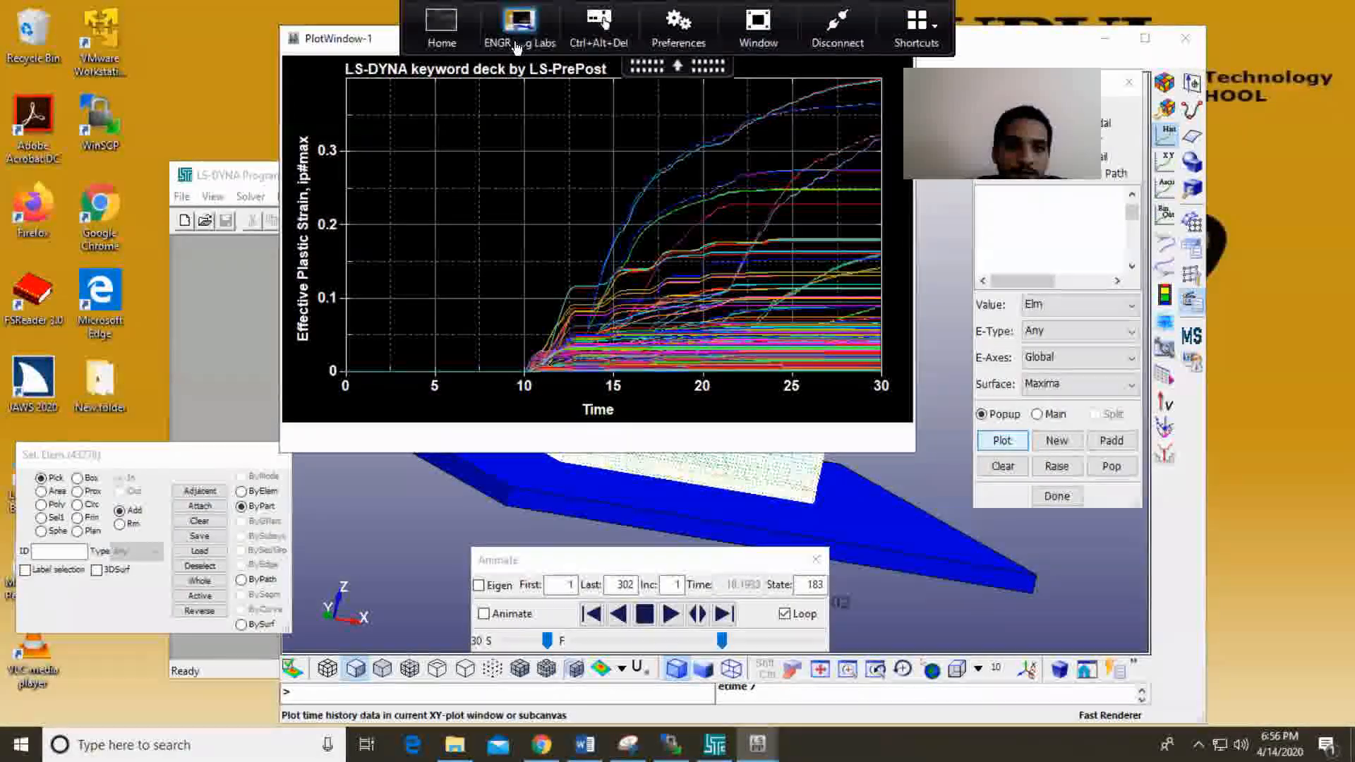
click(441, 25)
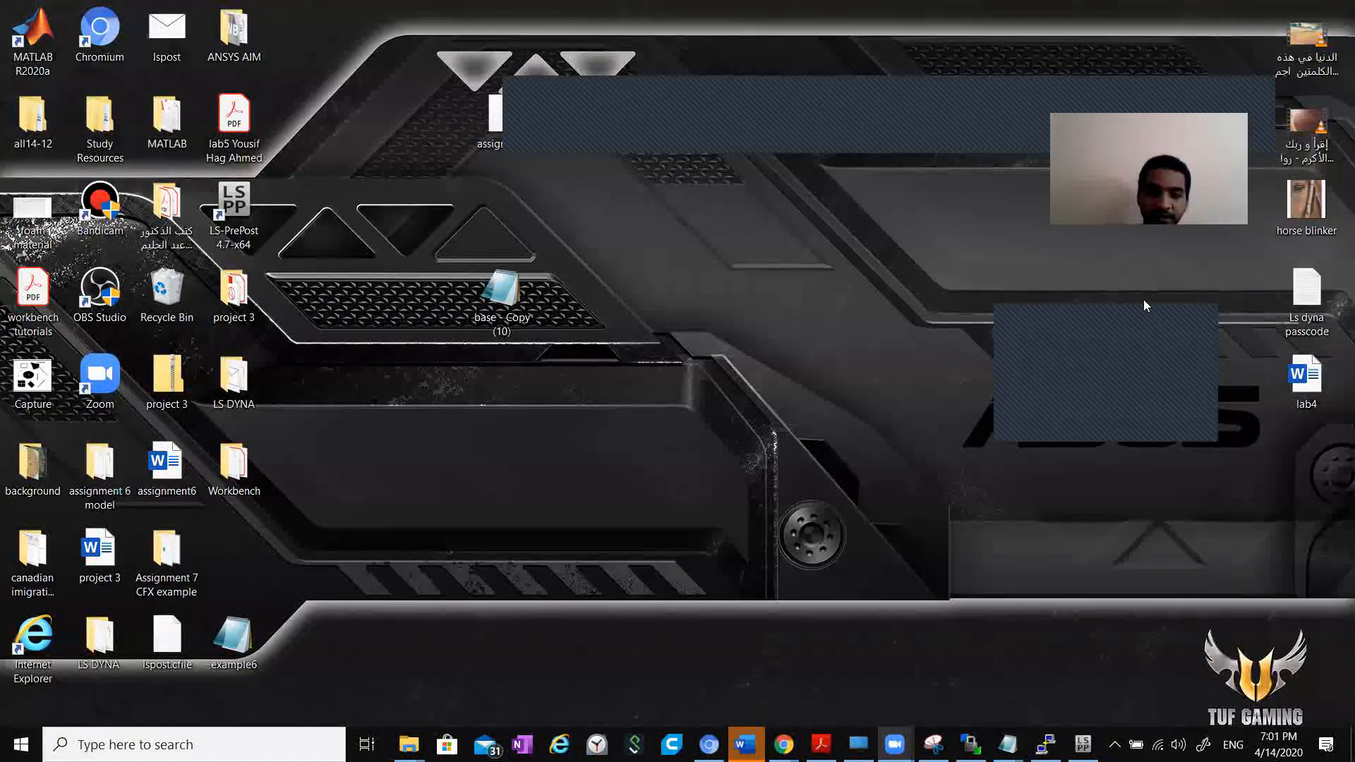
click(859, 745)
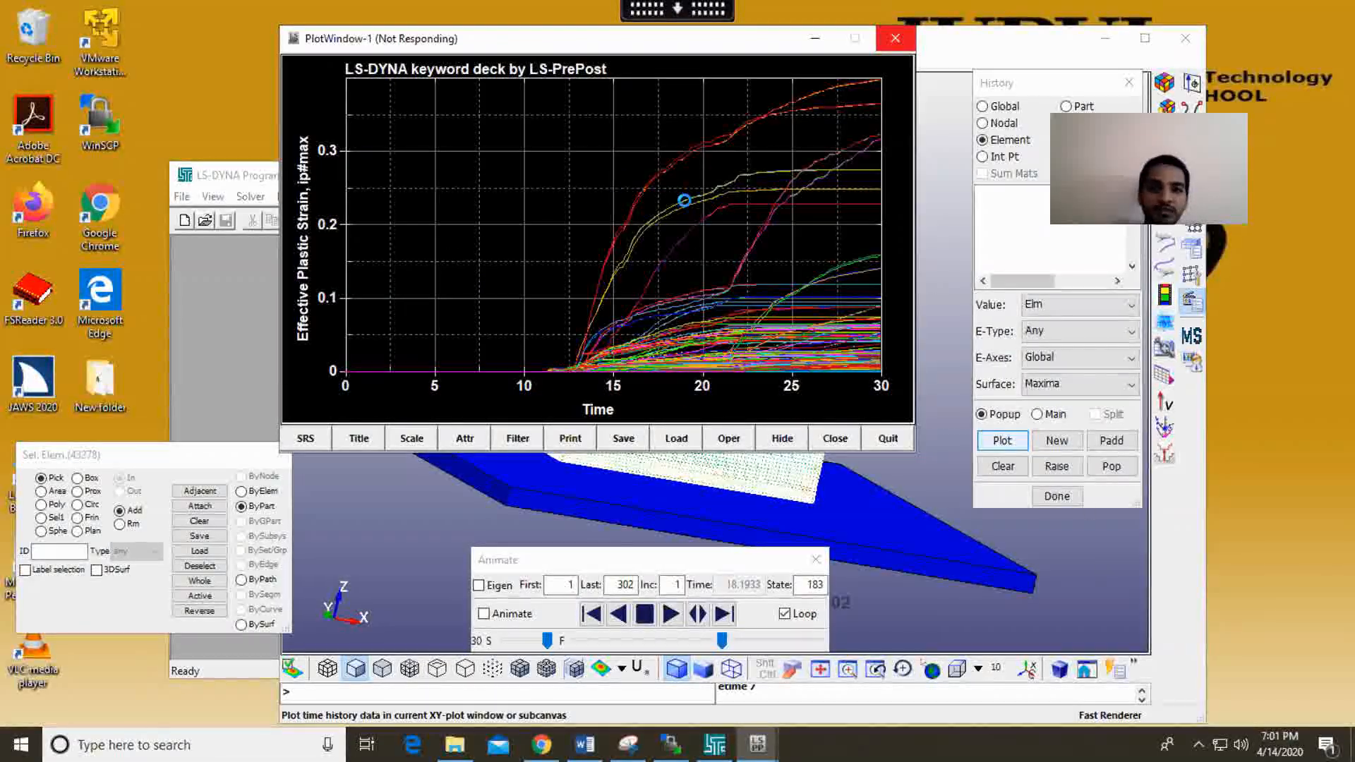
click(708, 15)
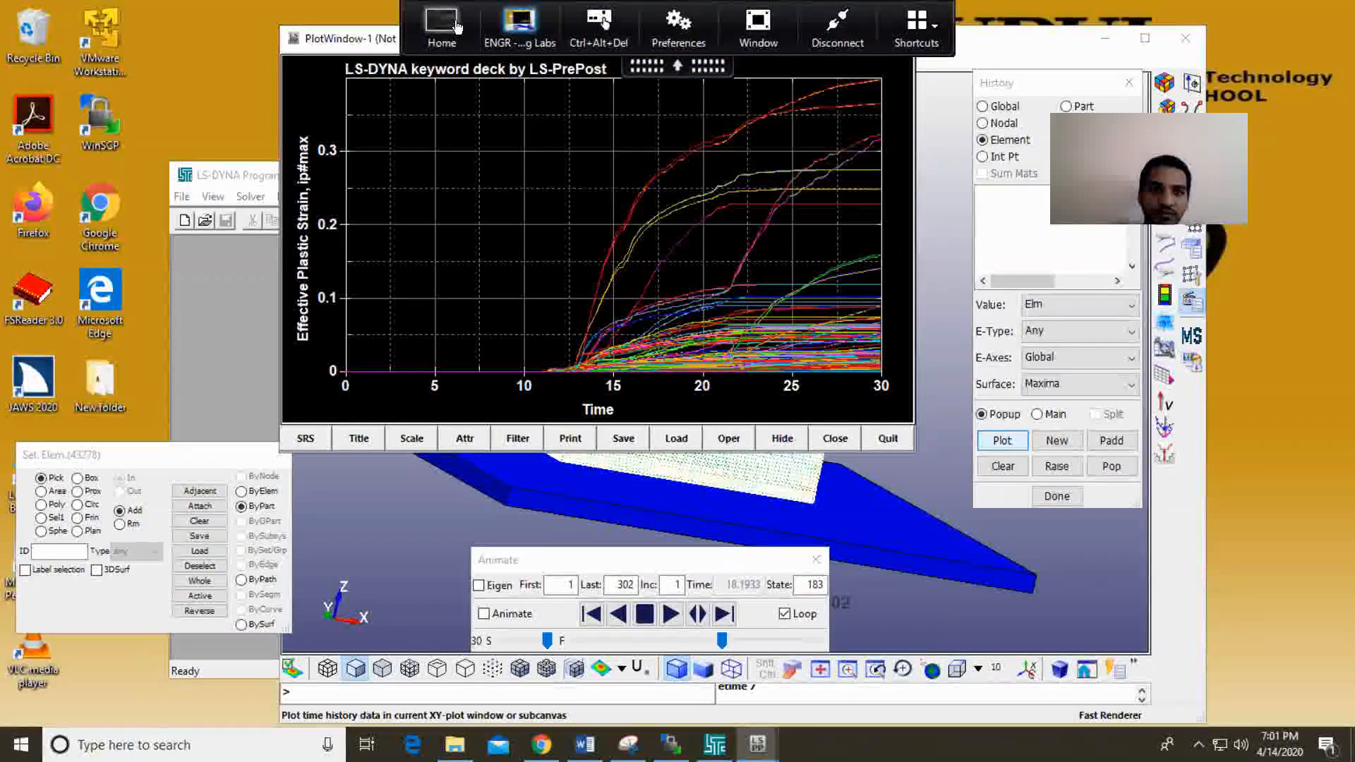
click(453, 24)
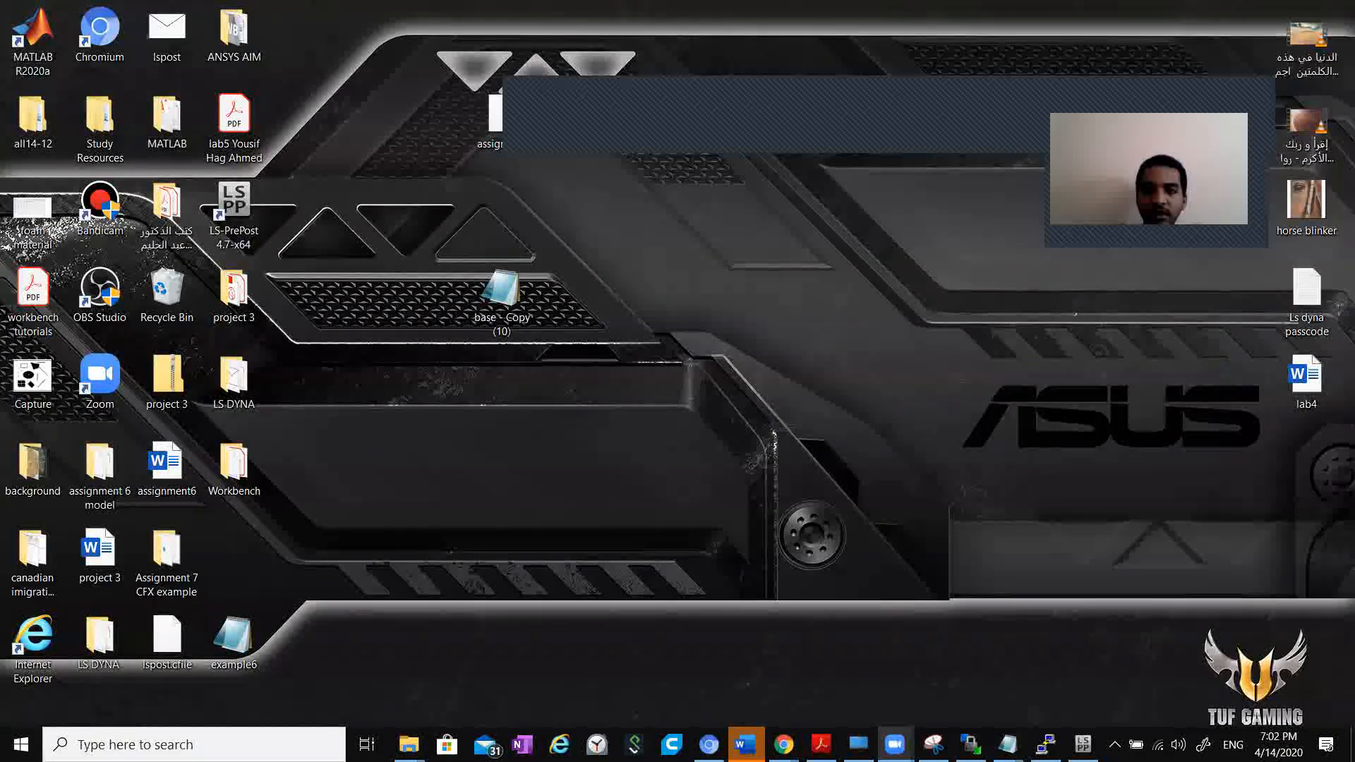